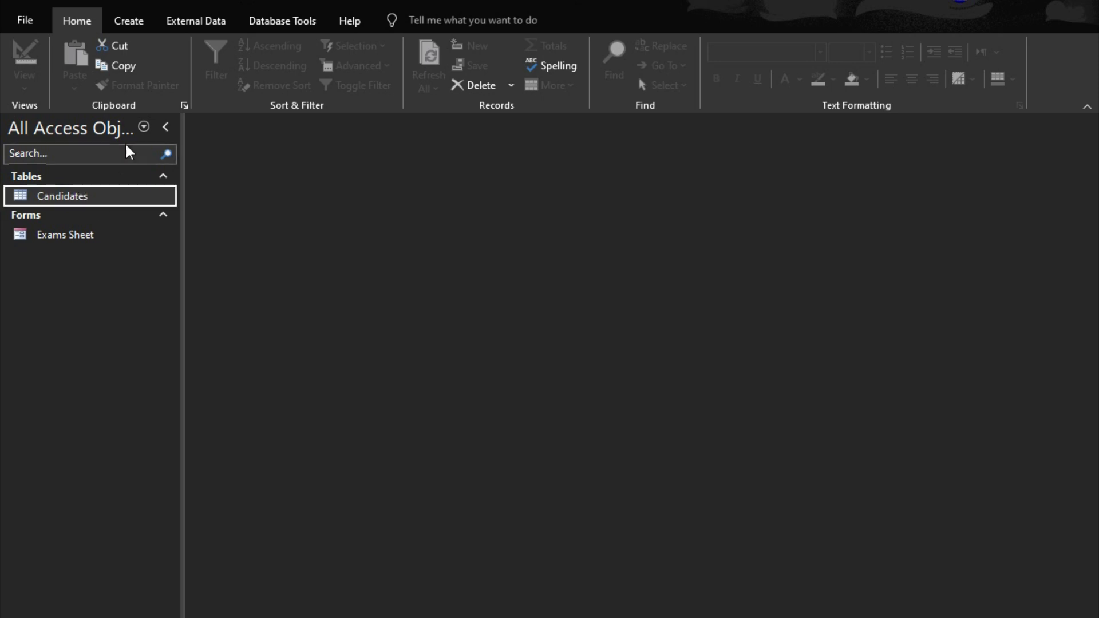
Create a new form in design view and set its record source to the Candidates table.
{"action": "left_click", "coordinate": [127, 28]}
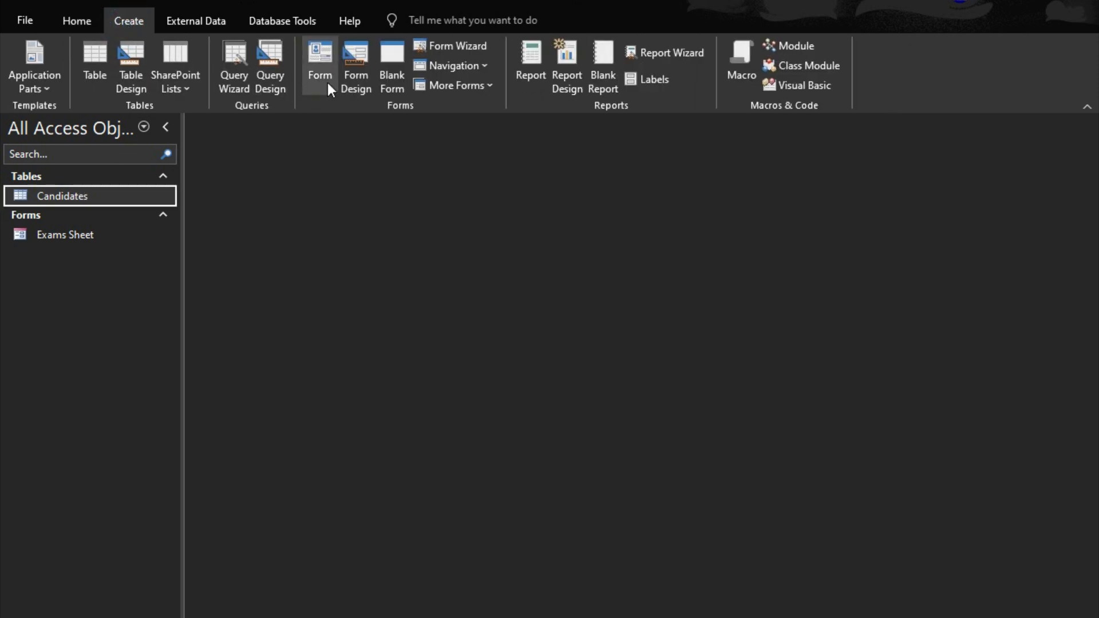
{"action": "left_click", "coordinate": [367, 77]}
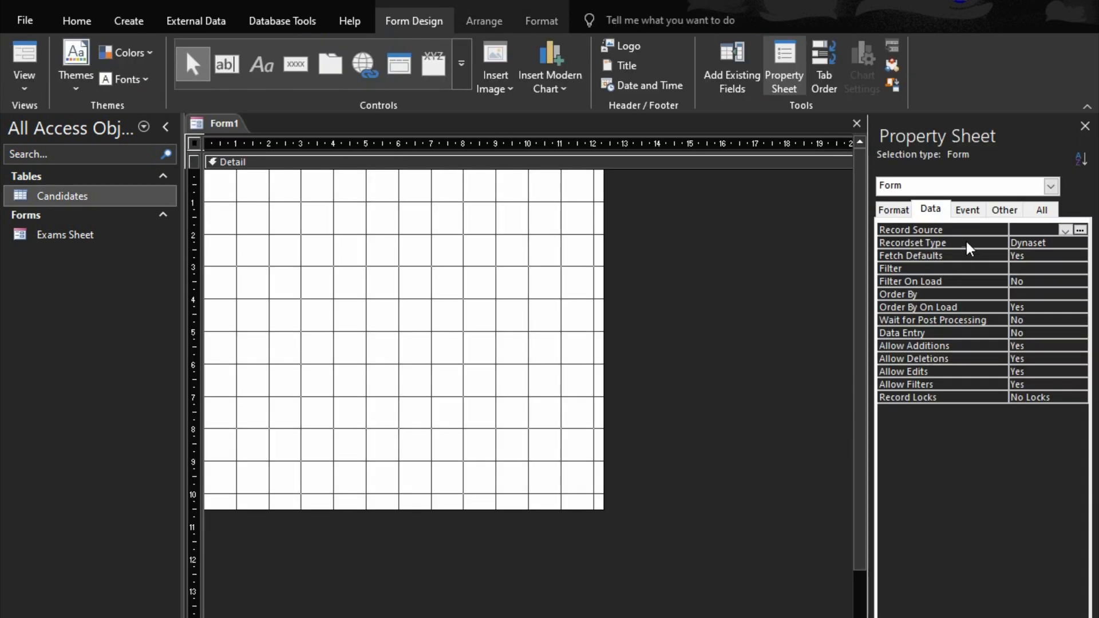
{"action": "left_click", "coordinate": [1066, 232]}
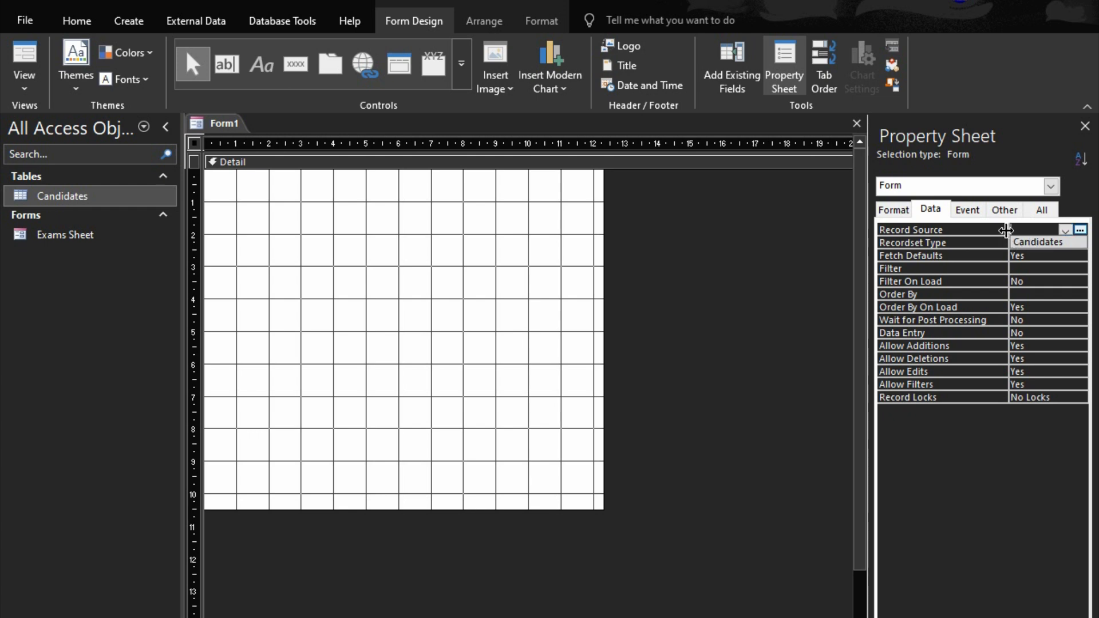
{"action": "left_click", "coordinate": [1037, 241]}
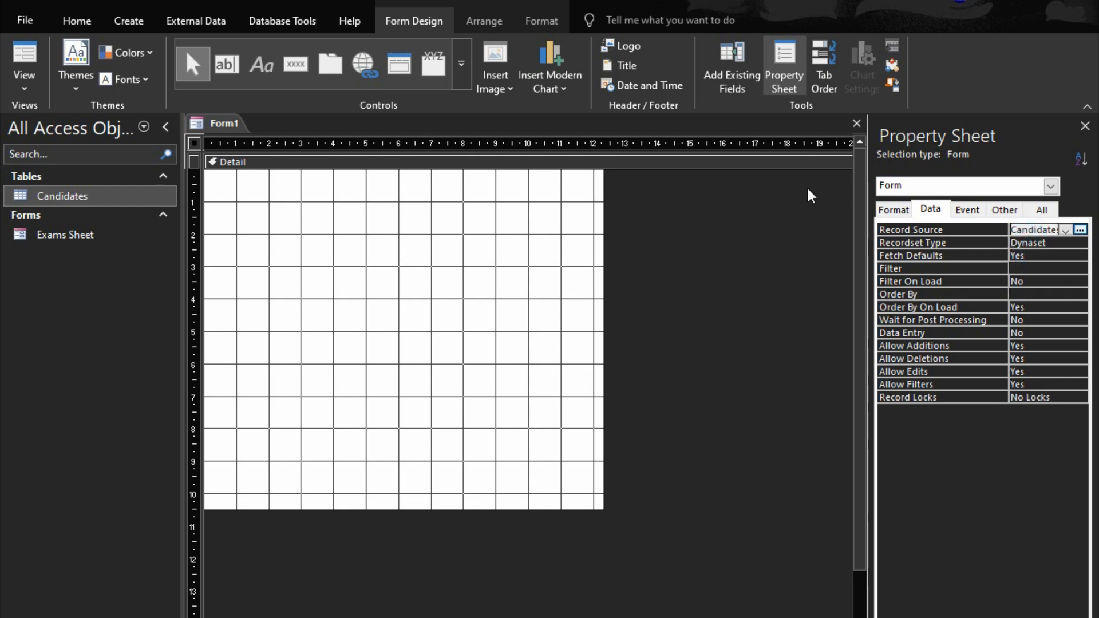
Add the existing StudentName, StudentCode, Class, Subject and Objectives fields to the form's Detail section.
{"action": "left_click", "coordinate": [732, 67]}
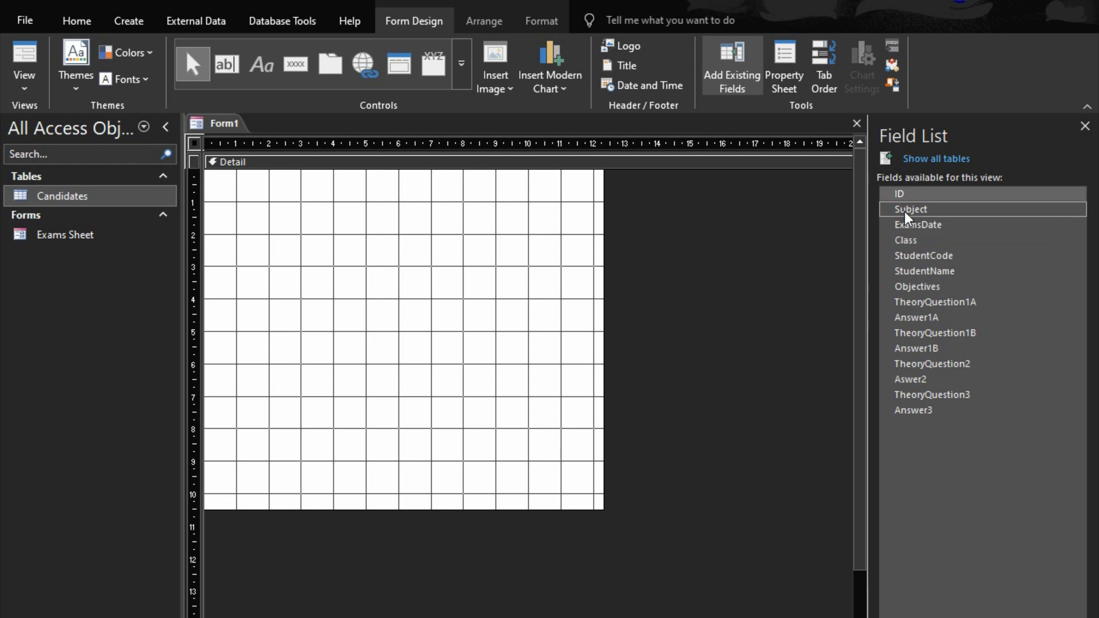
{"action": "double_click", "coordinate": [927, 273]}
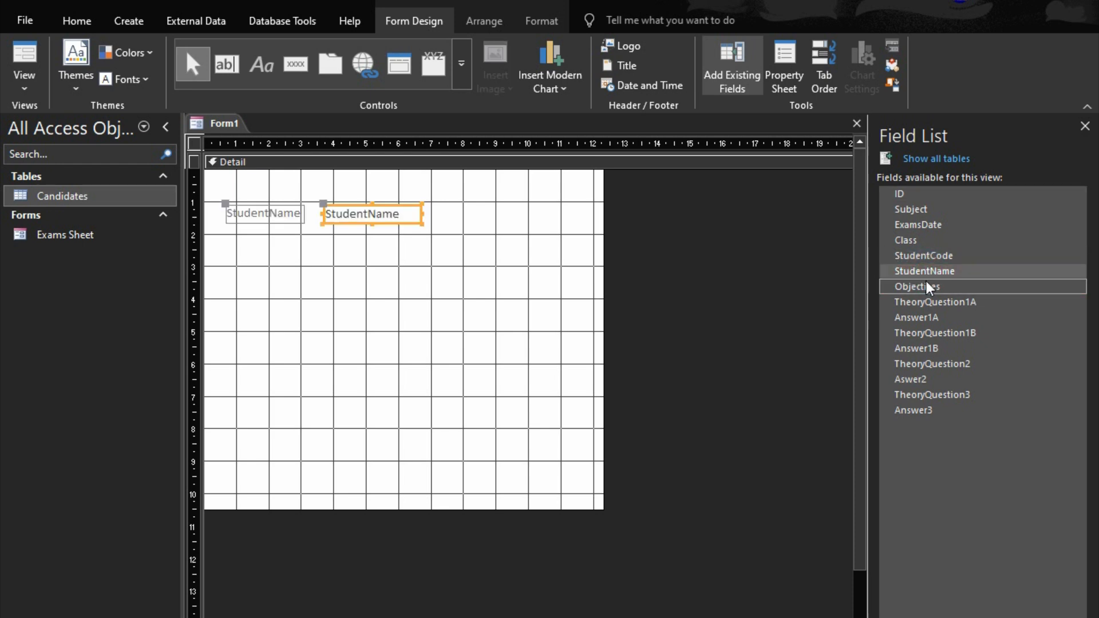
{"action": "double_click", "coordinate": [927, 258]}
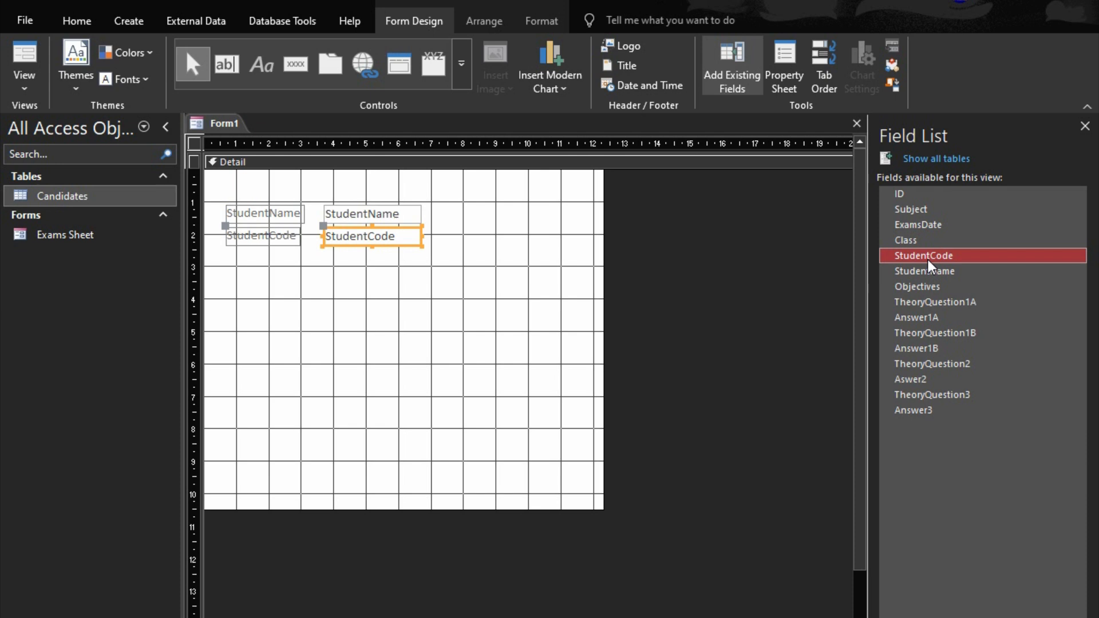
{"action": "double_click", "coordinate": [906, 242]}
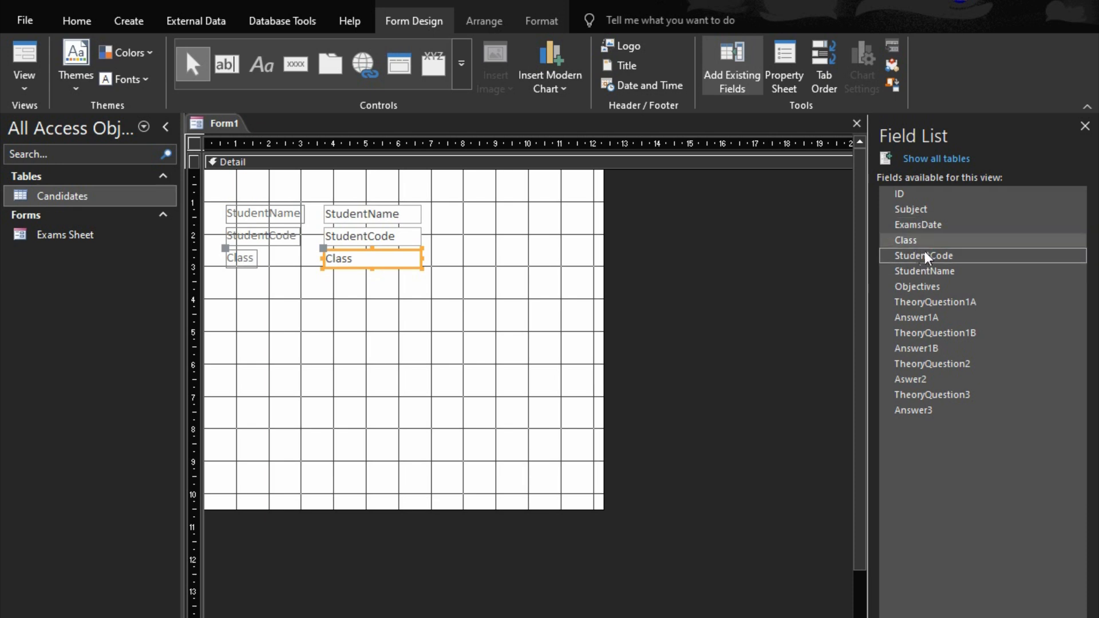
{"action": "double_click", "coordinate": [923, 212]}
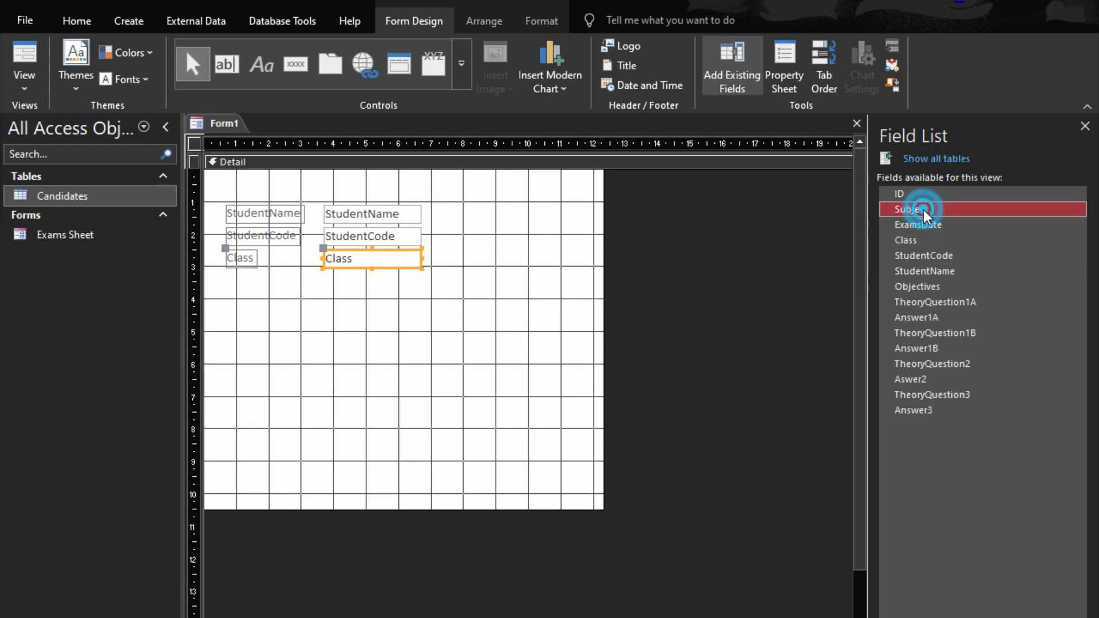
{"action": "double_click", "coordinate": [918, 287]}
Add the TheoryQuestion1A, Answer1A, TheoryQuestion1B and Answer1B fields to the Detail section.
{"action": "double_click", "coordinate": [935, 303]}
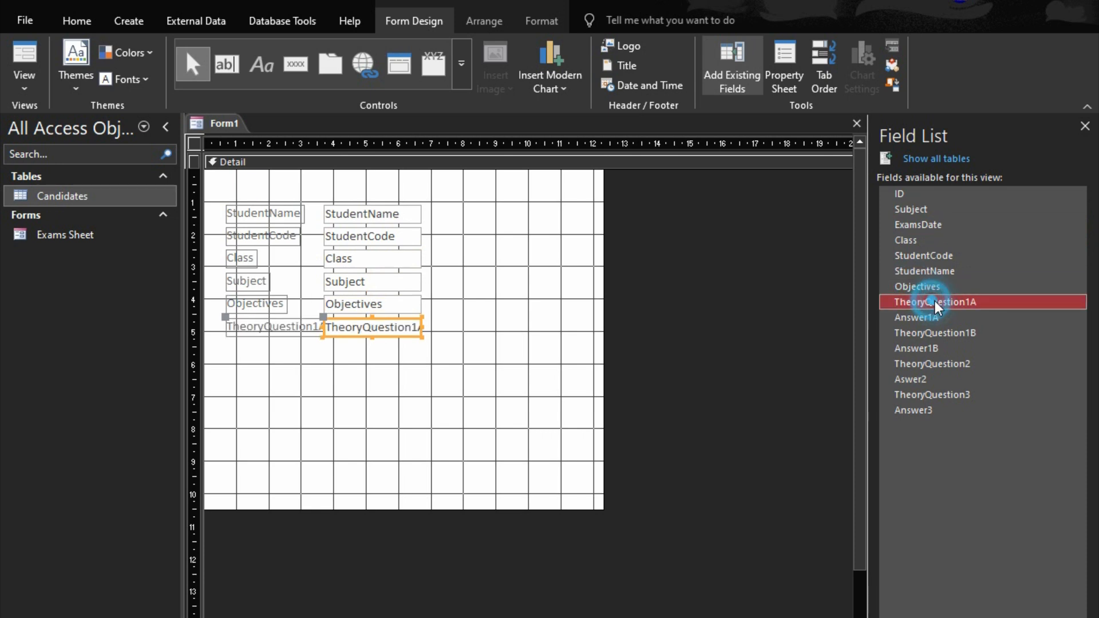
{"action": "double_click", "coordinate": [933, 318]}
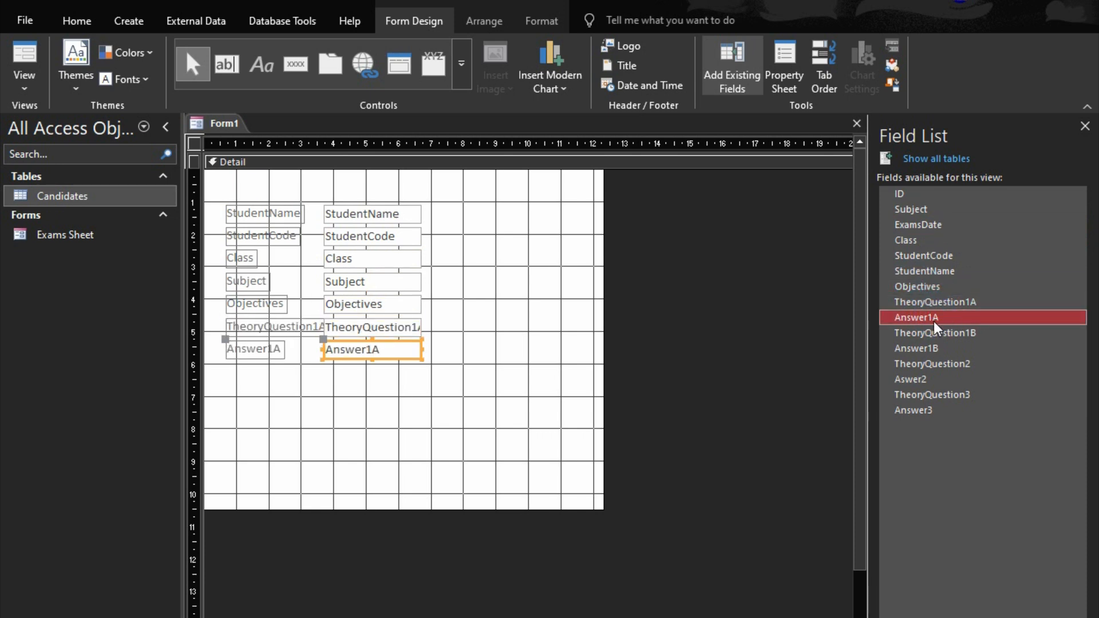
{"action": "double_click", "coordinate": [931, 333]}
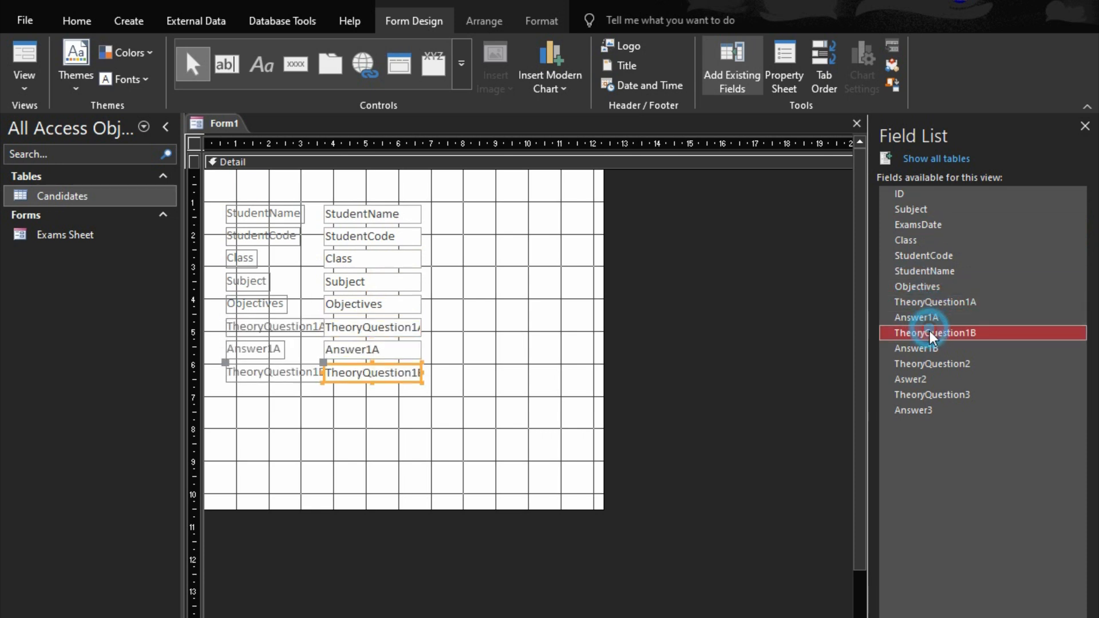
{"action": "left_click", "coordinate": [926, 349]}
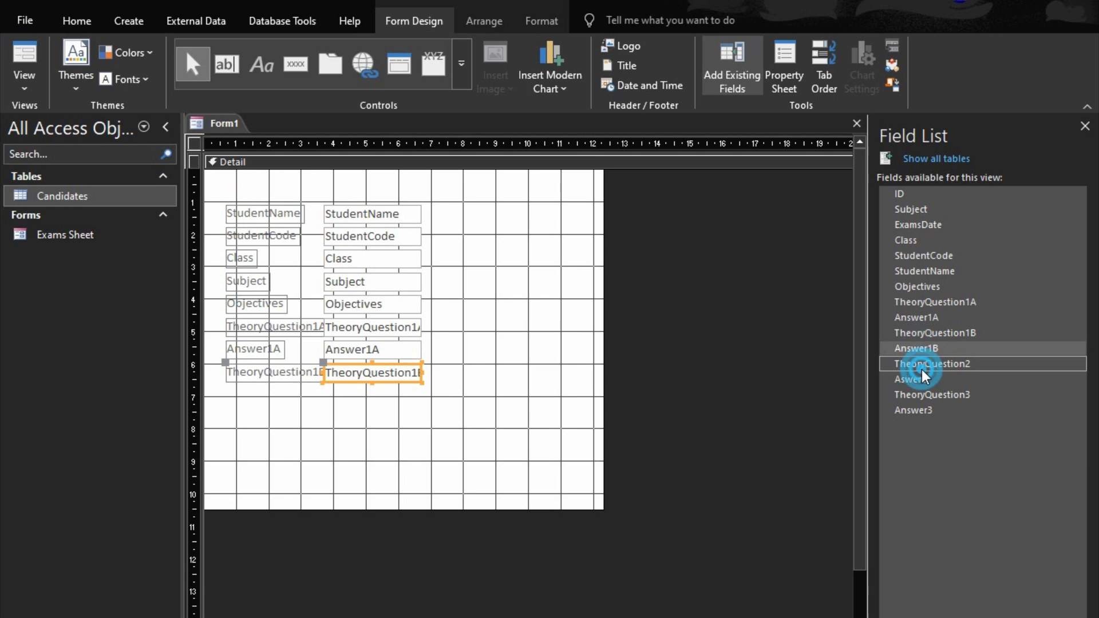
{"action": "double_click", "coordinate": [924, 350]}
Add the TheoryQuestion2, Aswer2, TheoryQuestion3 and Answer3 fields to the Detail section.
{"action": "double_click", "coordinate": [926, 365]}
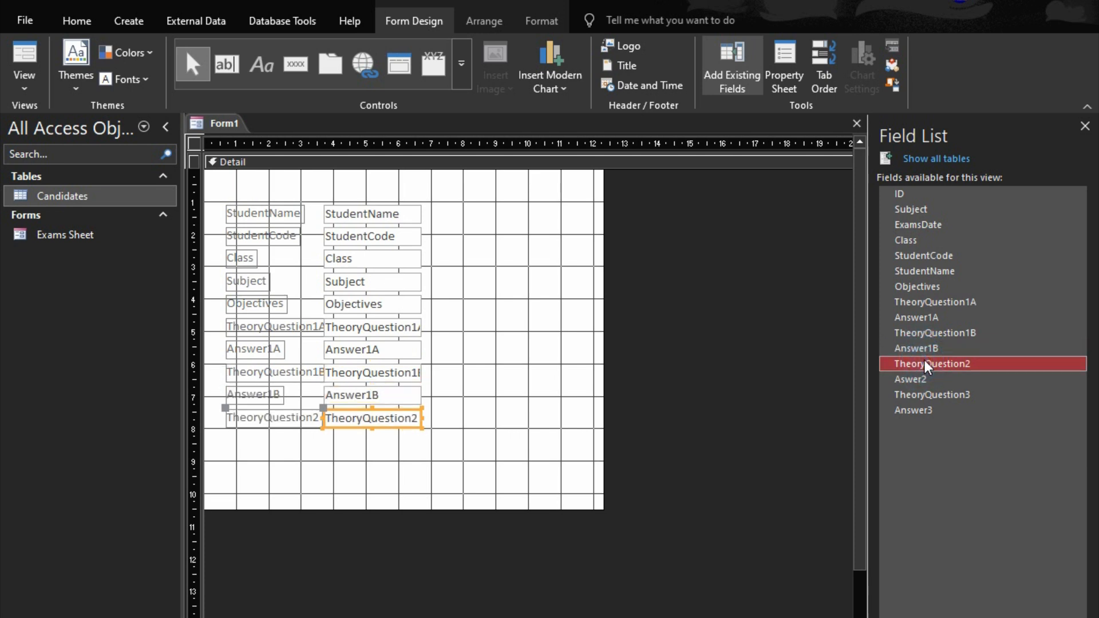
{"action": "double_click", "coordinate": [923, 380]}
{"action": "left_click", "coordinate": [925, 395]}
{"action": "double_click", "coordinate": [919, 395]}
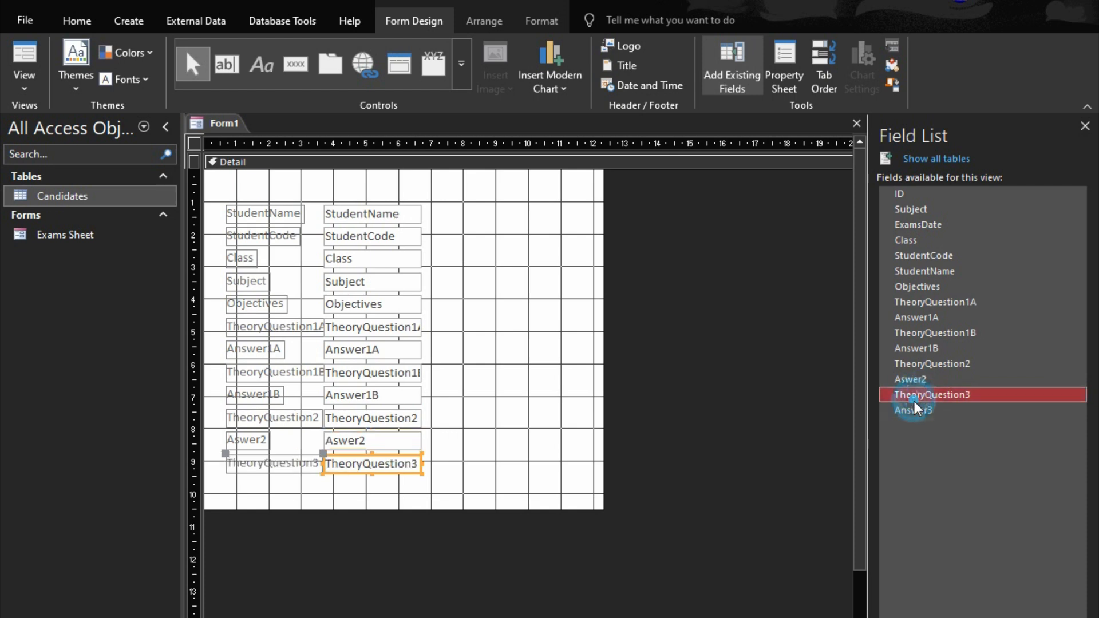
{"action": "left_click", "coordinate": [913, 409]}
{"action": "double_click", "coordinate": [913, 410]}
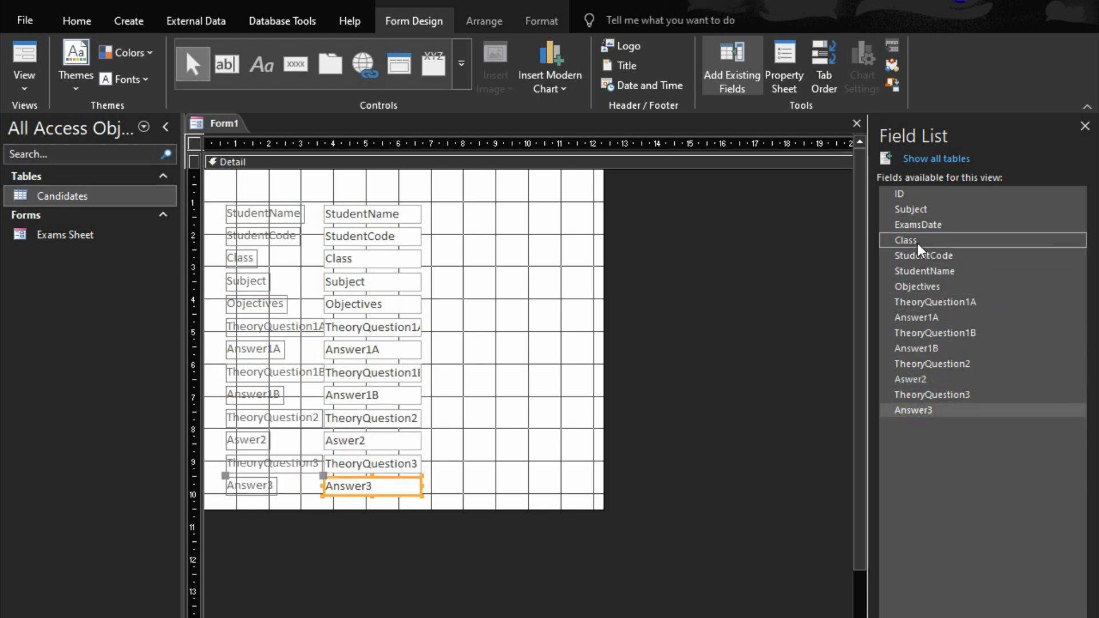
Widen the form to about 20 cm and add a form header and footer.
{"action": "left_click", "coordinate": [607, 307]}
{"action": "left_click_drag", "start_coordinate": [603, 308], "coordinate": [855, 372]}
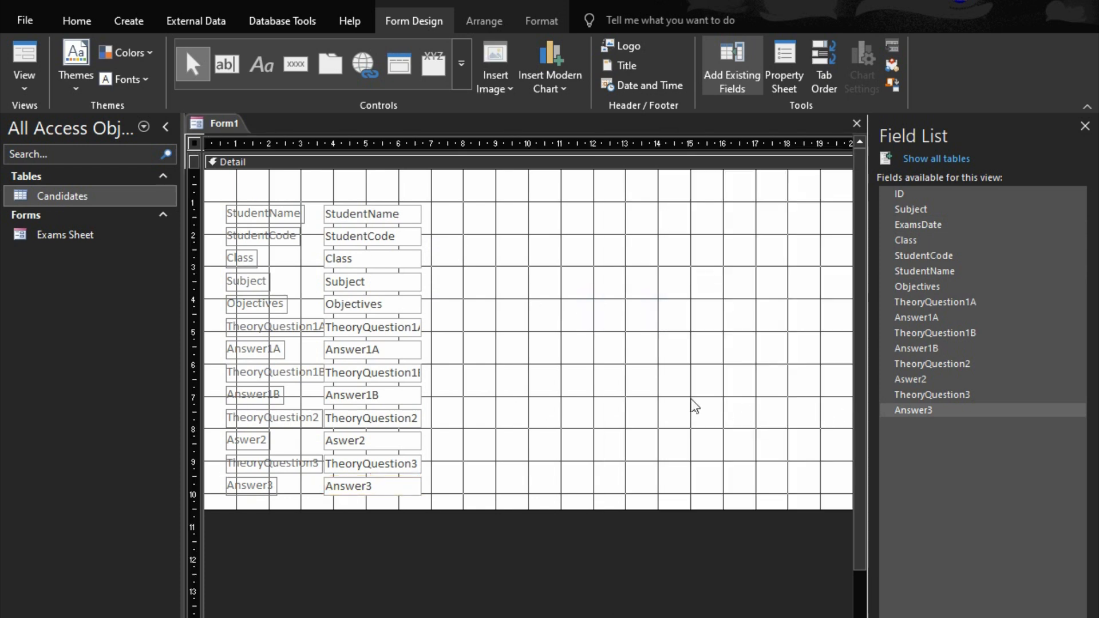
{"action": "right_click", "coordinate": [584, 369]}
{"action": "left_click", "coordinate": [654, 549]}
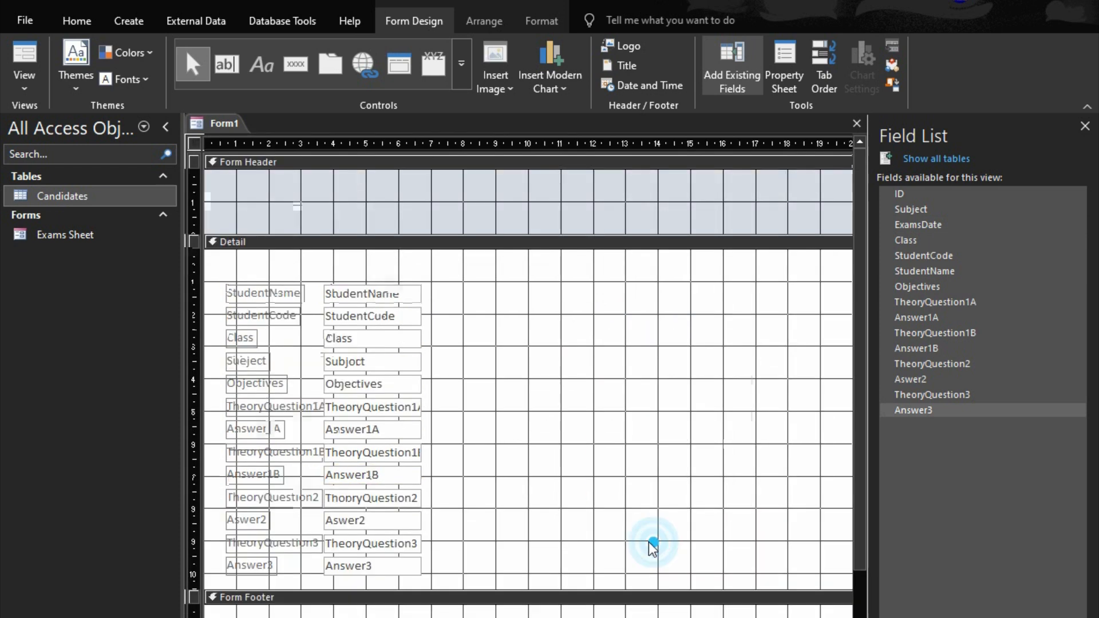
Move the StudentName, StudentCode and Class fields with their labels from the Detail section into the form header.
{"action": "left_click_drag", "start_coordinate": [287, 294], "coordinate": [306, 202]}
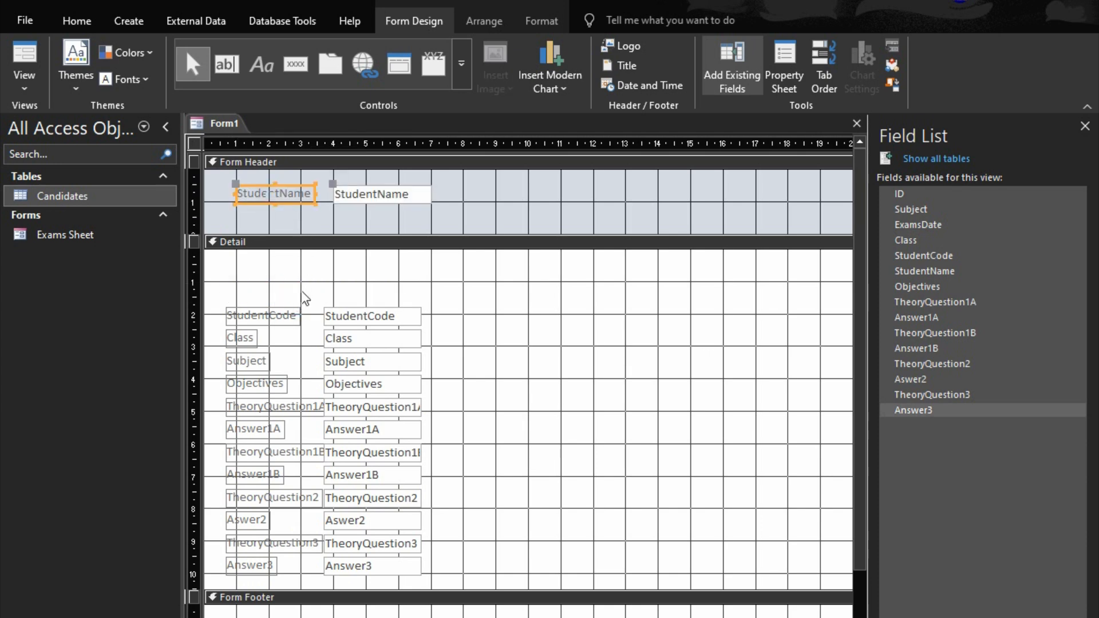
{"action": "left_click_drag", "start_coordinate": [496, 195], "coordinate": [235, 584]}
{"action": "left_click", "coordinate": [503, 319]}
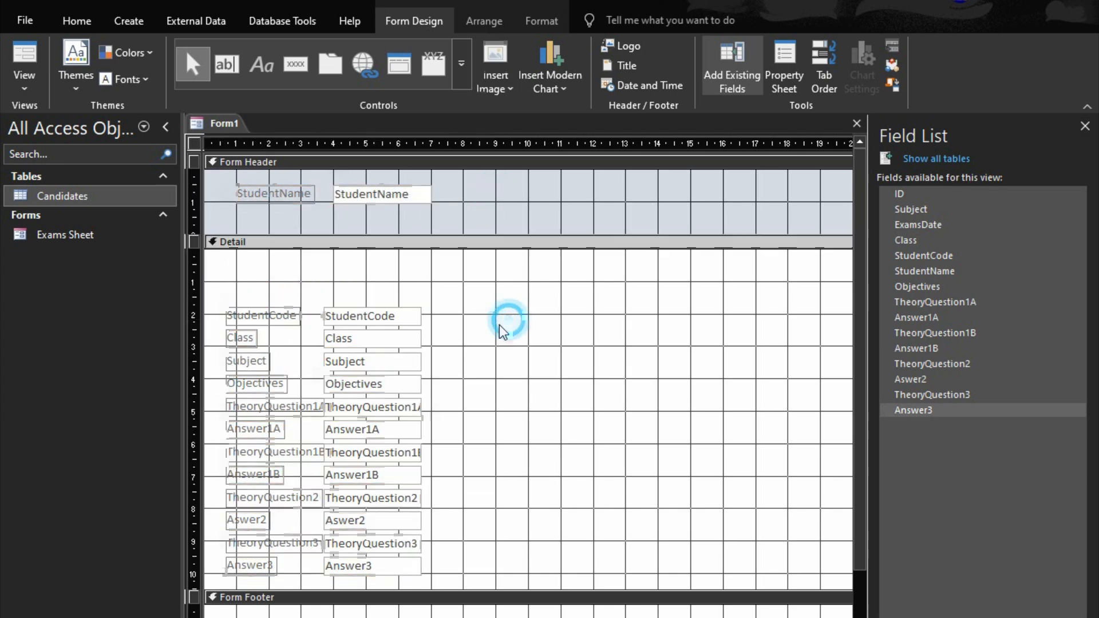
{"action": "left_click_drag", "start_coordinate": [276, 316], "coordinate": [516, 197]}
{"action": "left_click_drag", "start_coordinate": [328, 342], "coordinate": [720, 213]}
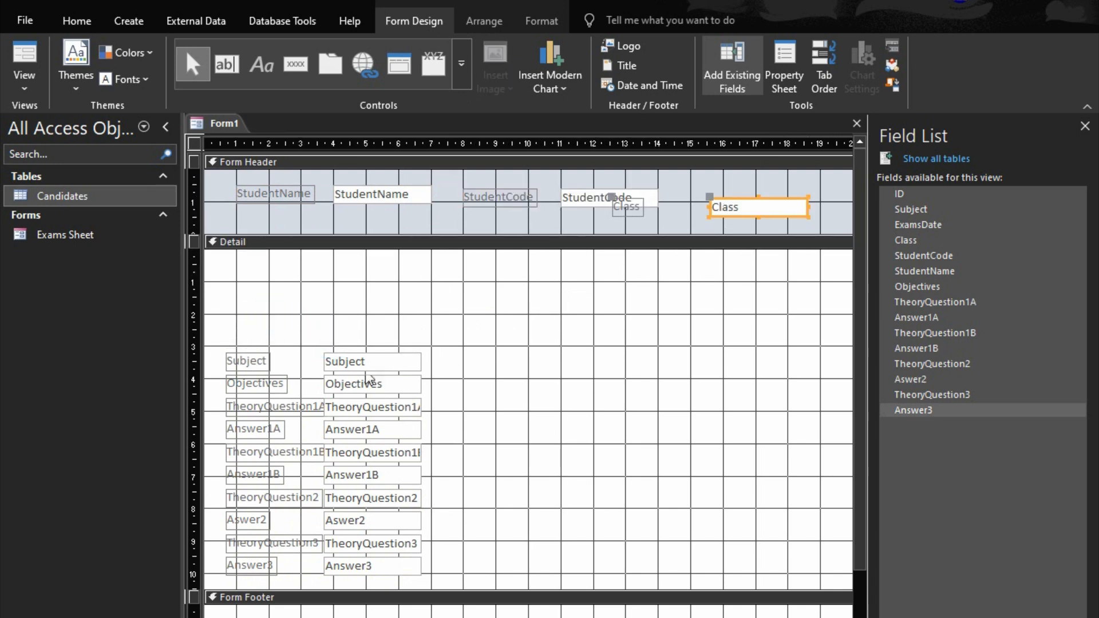
{"action": "left_click_drag", "start_coordinate": [353, 379], "coordinate": [635, 175]}
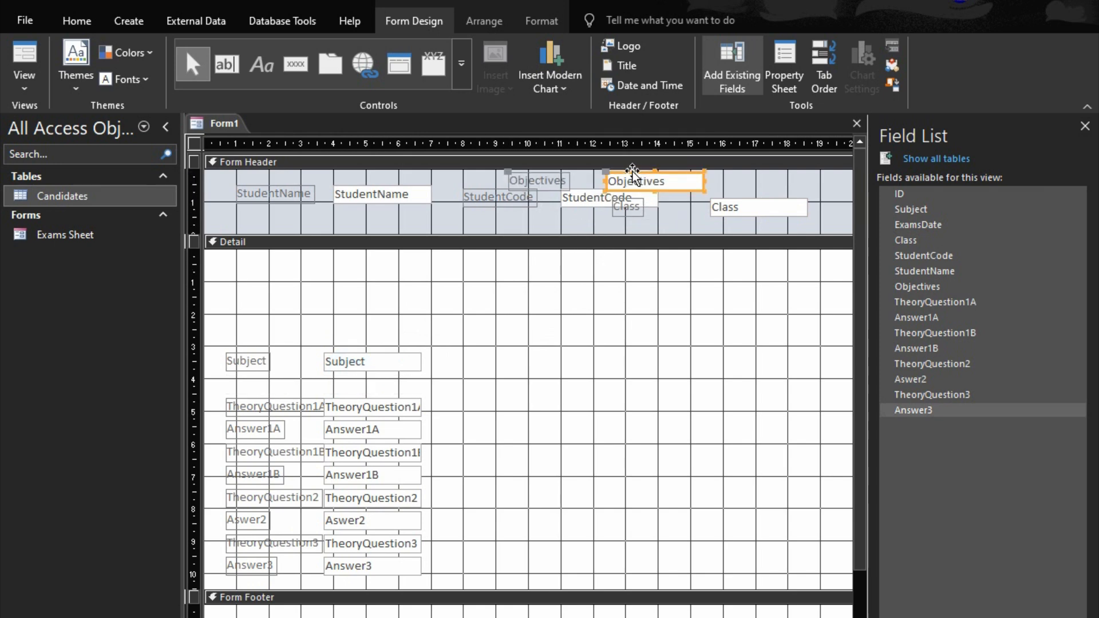
{"action": "left_click", "coordinate": [682, 182]}
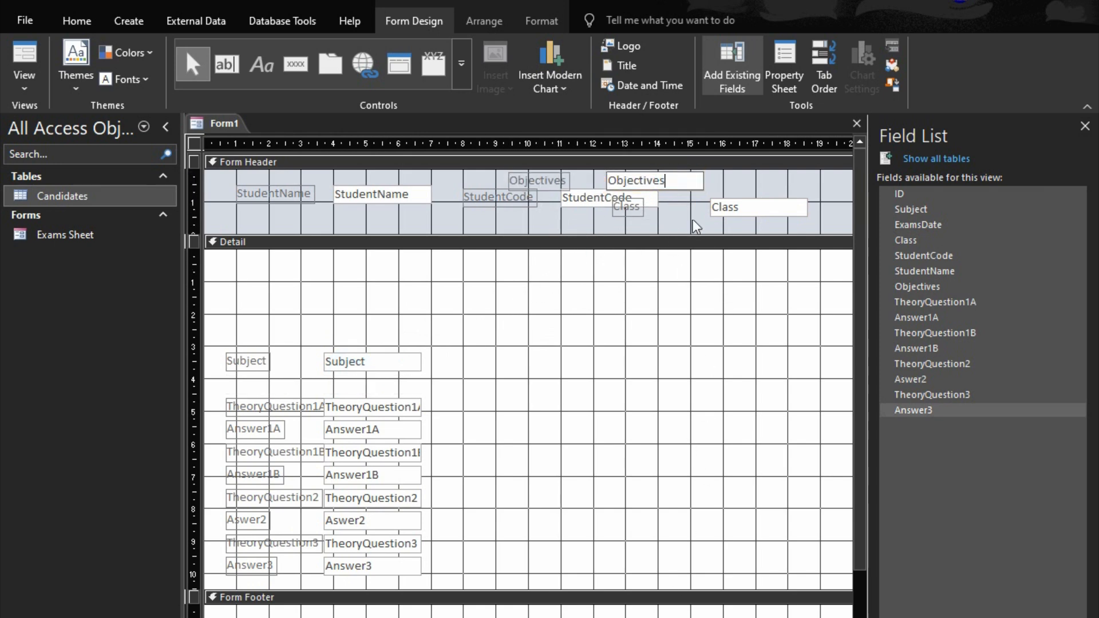
{"action": "key", "text": "ctrl+z"}
Move the Subject field into the form header and make room by enlarging the header and lowering the StudentName field.
{"action": "left_click", "coordinate": [366, 362]}
{"action": "left_click_drag", "start_coordinate": [367, 362], "coordinate": [657, 179]}
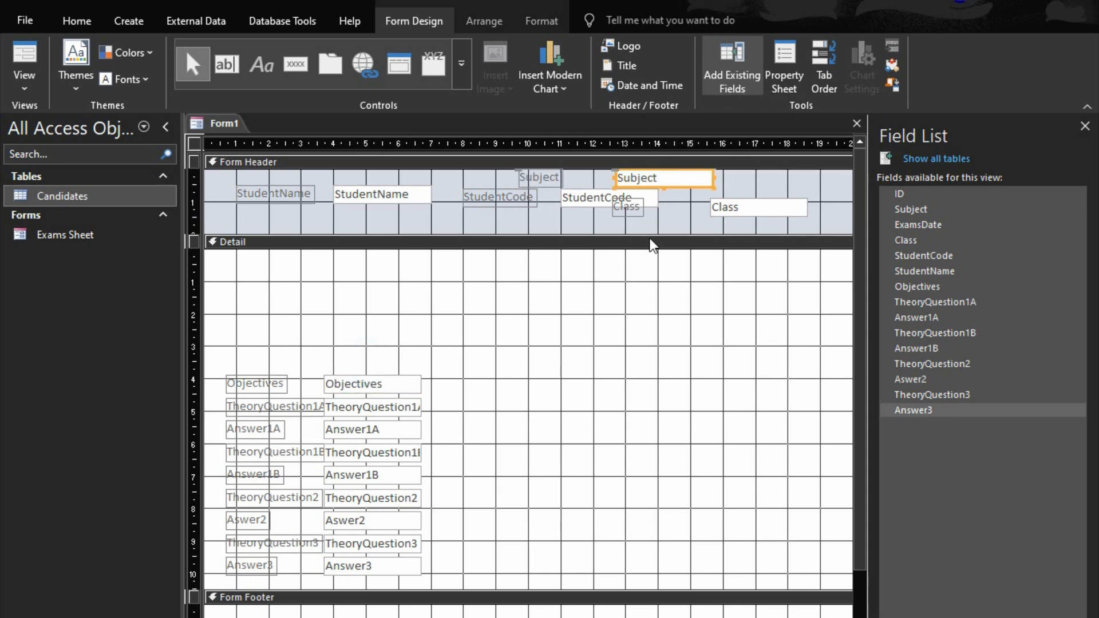
{"action": "left_click_drag", "start_coordinate": [652, 262], "coordinate": [655, 287]}
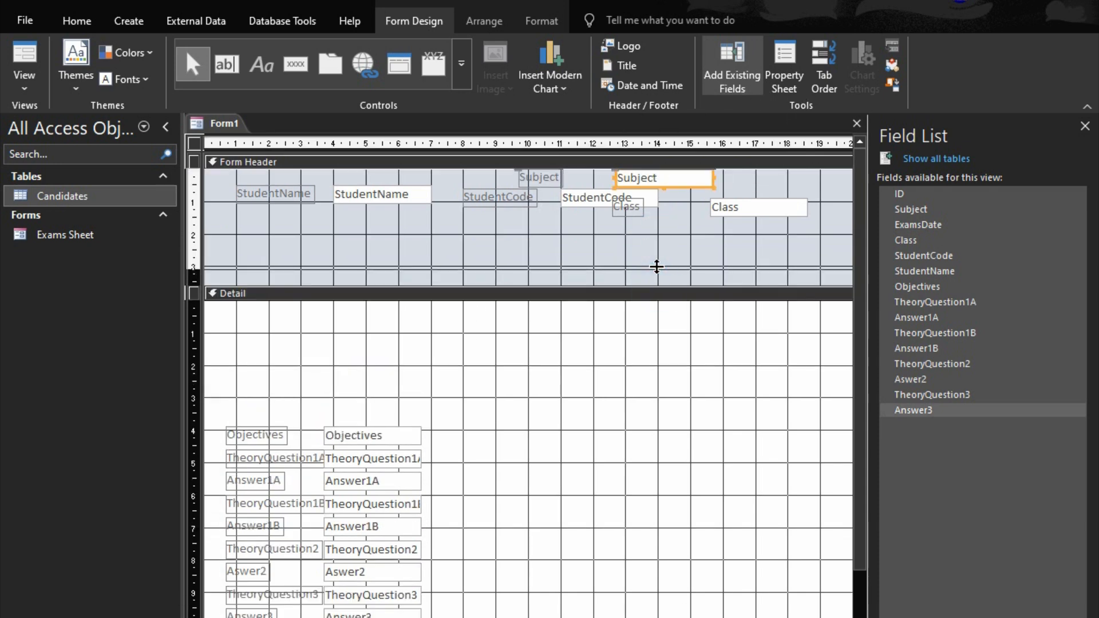
{"action": "left_click_drag", "start_coordinate": [382, 227], "coordinate": [270, 225]}
Set the text of all controls in the header and Detail sections to font size 12 in black.
{"action": "left_click_drag", "start_coordinate": [219, 179], "coordinate": [782, 612]}
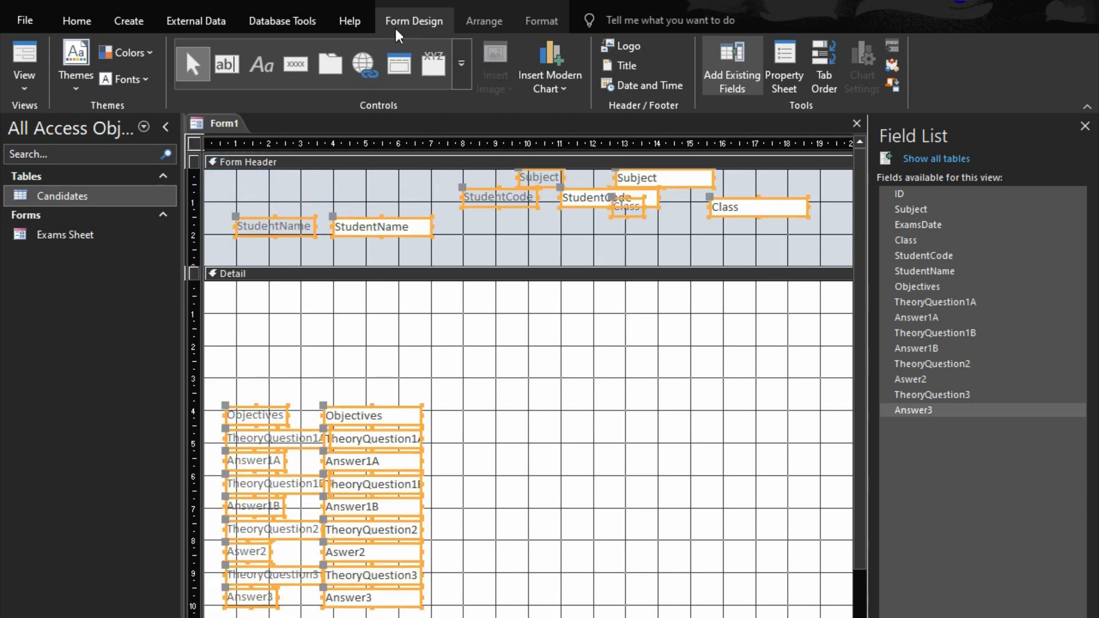
{"action": "left_click", "coordinate": [538, 24]}
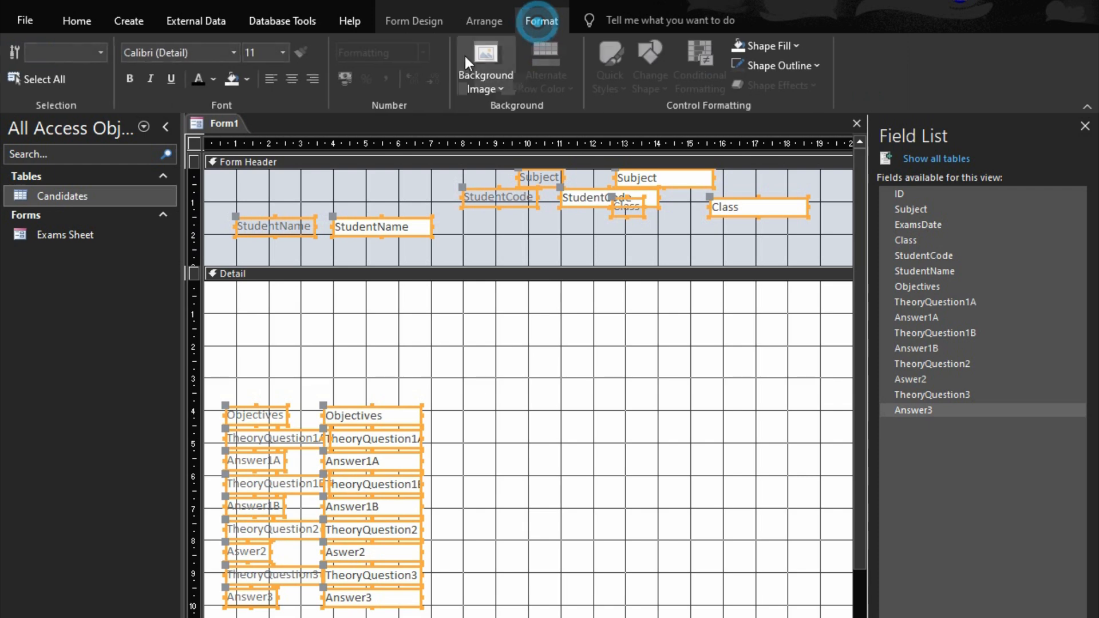
{"action": "left_click", "coordinate": [283, 53]}
{"action": "left_click", "coordinate": [266, 139]}
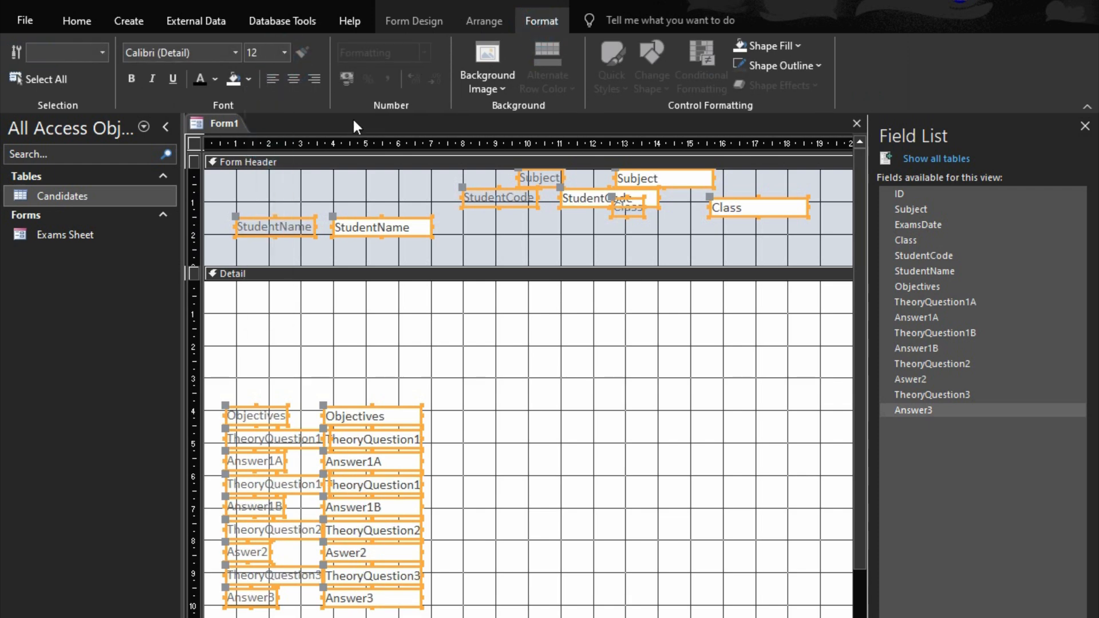
{"action": "left_click", "coordinate": [215, 80]}
{"action": "left_click", "coordinate": [228, 137]}
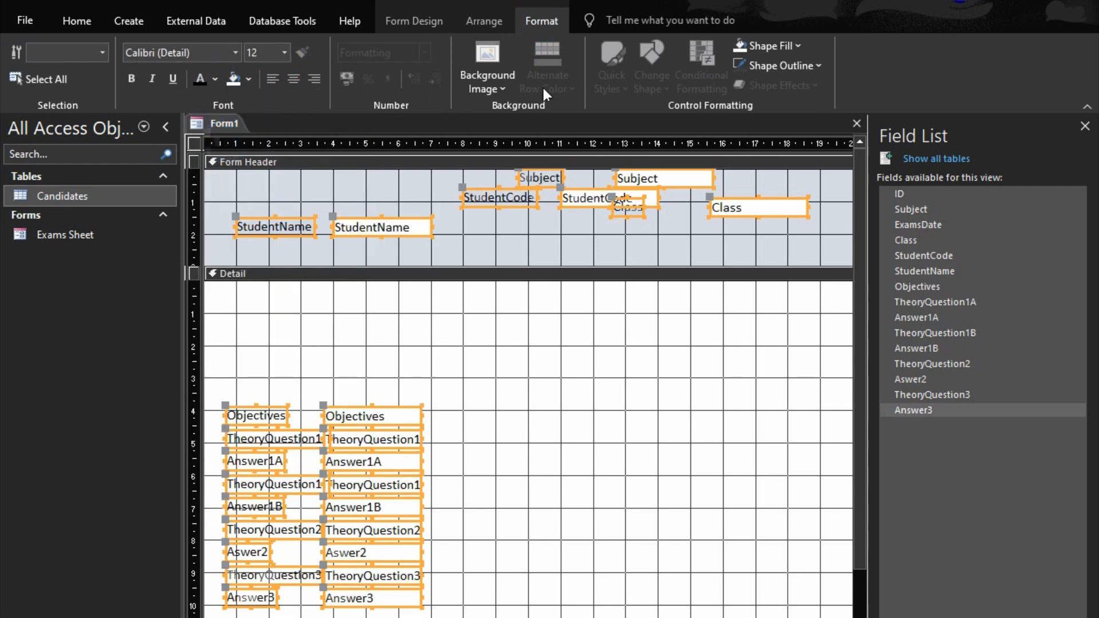
Apply medium control margins to all selected controls and size them to fit their text.
{"action": "left_click", "coordinate": [480, 22]}
{"action": "left_click", "coordinate": [705, 86]}
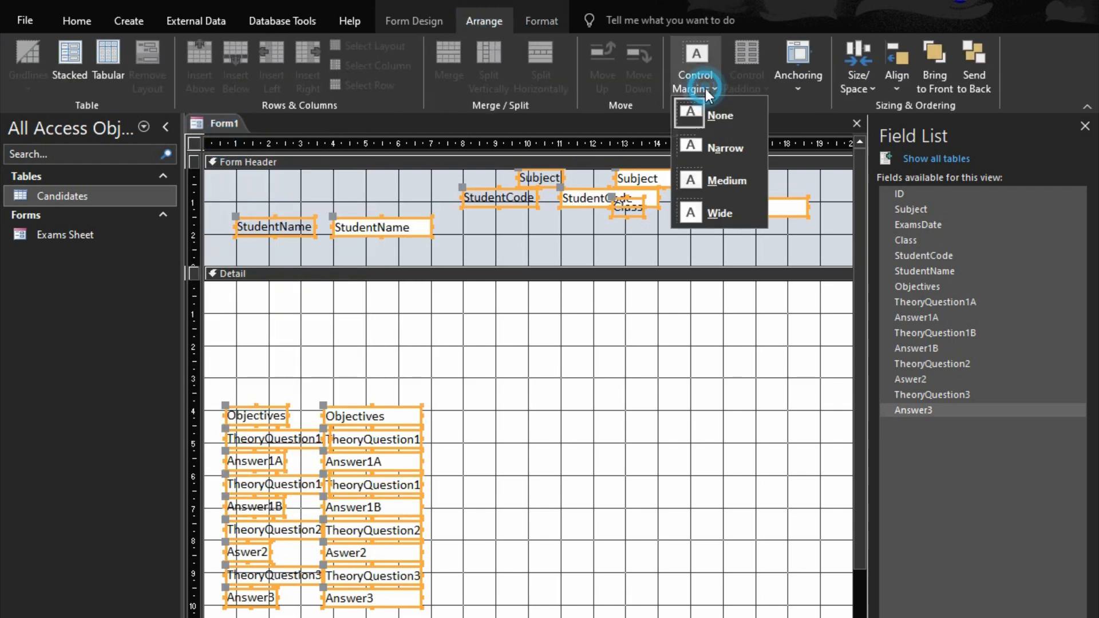
{"action": "left_click", "coordinate": [744, 184]}
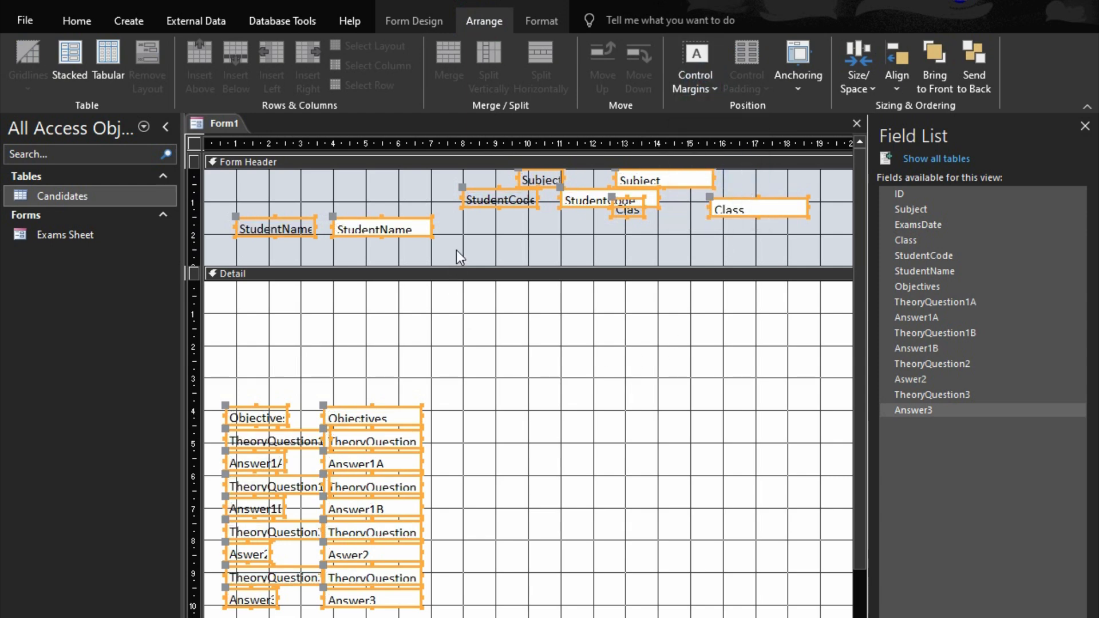
{"action": "right_click", "coordinate": [414, 228]}
{"action": "mouse_move", "coordinate": [492, 517]}
{"action": "left_click", "coordinate": [569, 520]}
{"action": "left_click", "coordinate": [594, 469]}
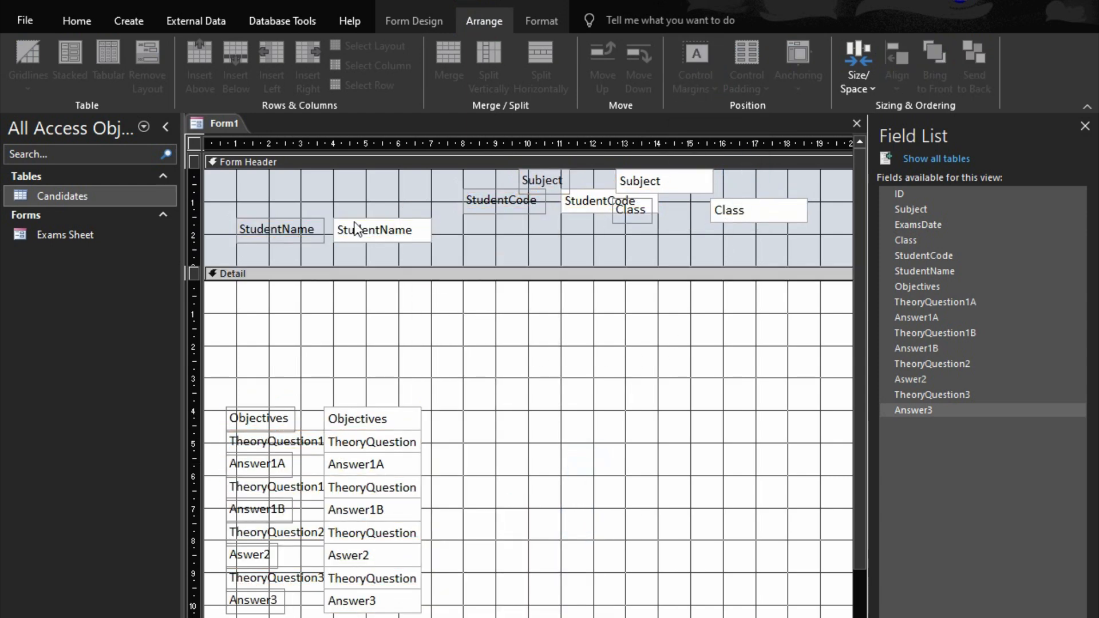
Nudge the StudentName label and text box slightly upward together in the form header.
{"action": "left_click", "coordinate": [313, 229]}
{"action": "left_click", "coordinate": [343, 225], "text": "shift"}
{"action": "key", "text": "Up"}
{"action": "key", "text": "Up"}
{"action": "key", "text": "Up"}
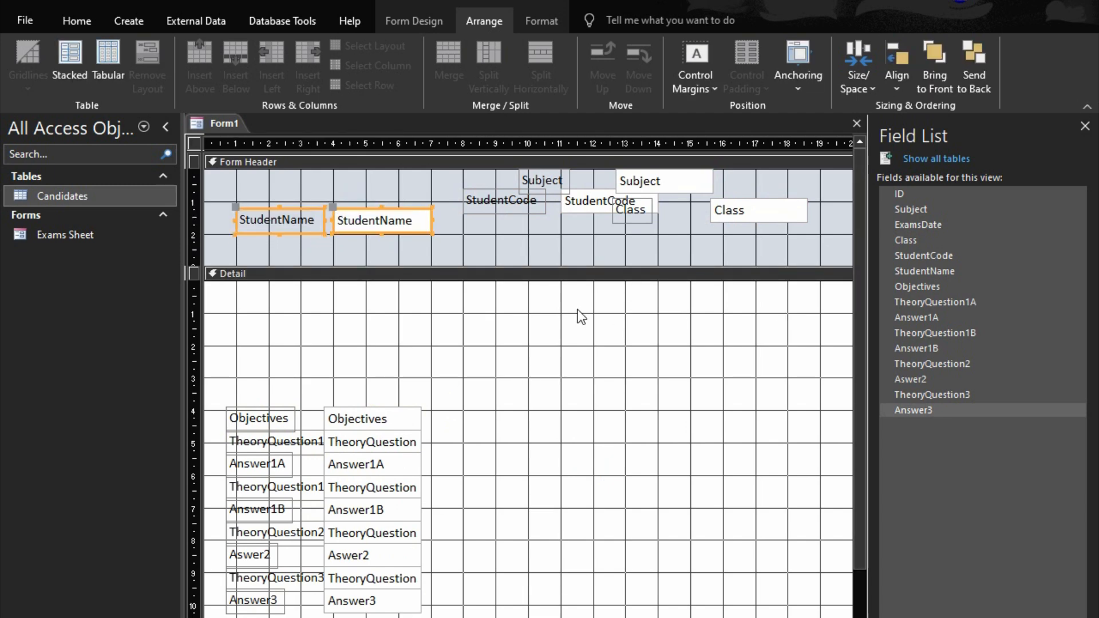
{"action": "left_click", "coordinate": [493, 243]}
Shorten the StudentName label in the form header to "Name".
{"action": "left_click", "coordinate": [278, 221]}
{"action": "left_click", "coordinate": [281, 220]}
{"action": "key", "text": "BackSpace"}
{"action": "key", "text": "BackSpace"}
{"action": "key", "text": "BackSpace"}
{"action": "key", "text": "BackSpace"}
{"action": "key", "text": "BackSpace"}
{"action": "key", "text": "BackSpace"}
{"action": "key", "text": "BackSpace"}
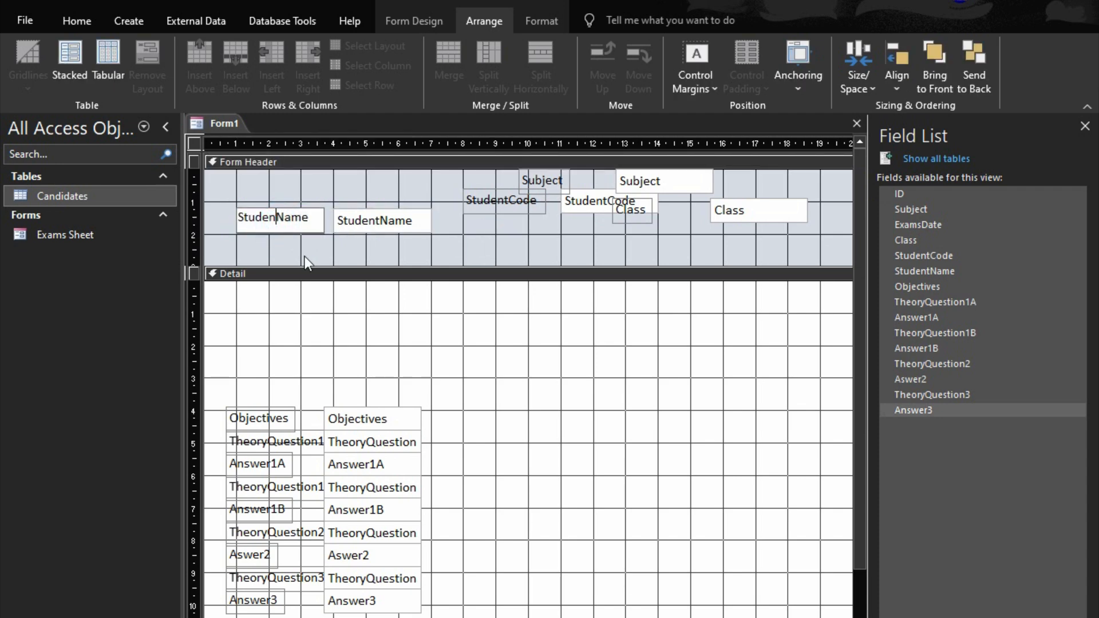
{"action": "left_click", "coordinate": [270, 246]}
{"action": "left_click", "coordinate": [286, 232]}
{"action": "key", "text": "shift+Left"}
{"action": "key", "text": "shift+Left"}
{"action": "key", "text": "shift+Left"}
{"action": "key", "text": "shift+Left"}
{"action": "key", "text": "shift+Left"}
{"action": "key", "text": "shift+Left"}
{"action": "key", "text": "shift+Left"}
{"action": "key", "text": "shift+Left"}
{"action": "key", "text": "shift+Left"}
{"action": "key", "text": "shift+Left"}
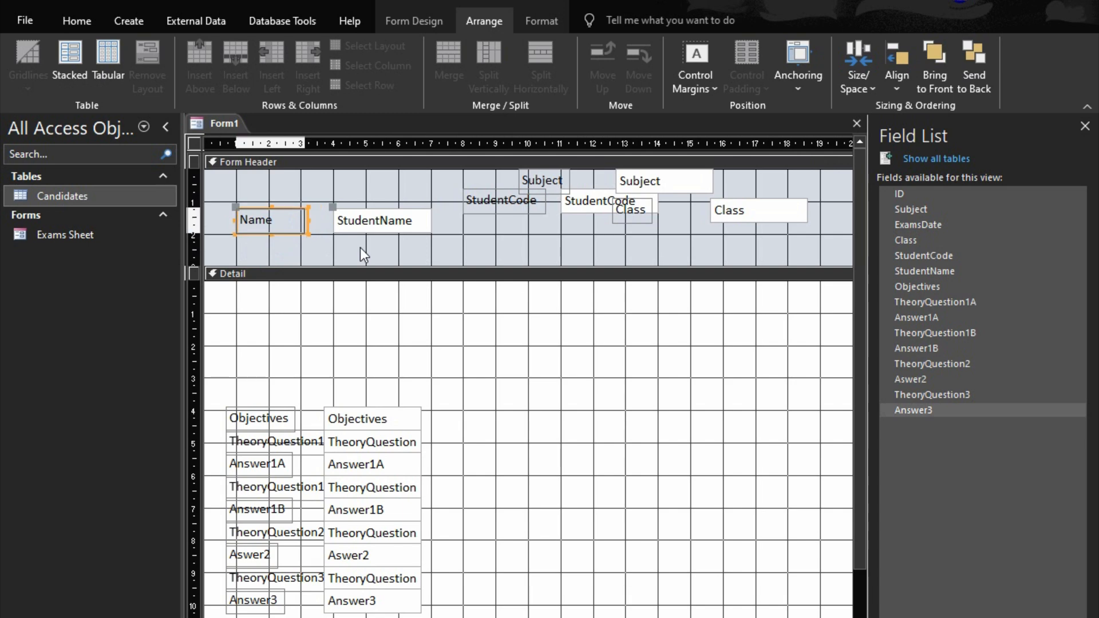
Narrow the Name label to fit its text and stretch the StudentName text box from the label's edge to the 9 cm mark.
{"action": "key", "text": "shift+Left"}
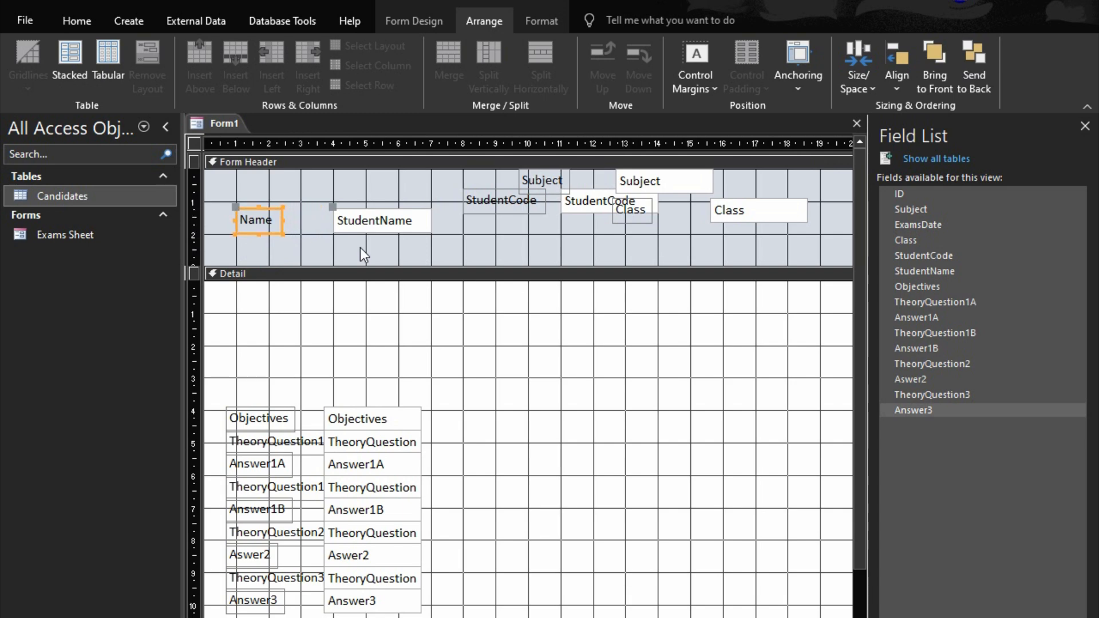
{"action": "left_click", "coordinate": [352, 230]}
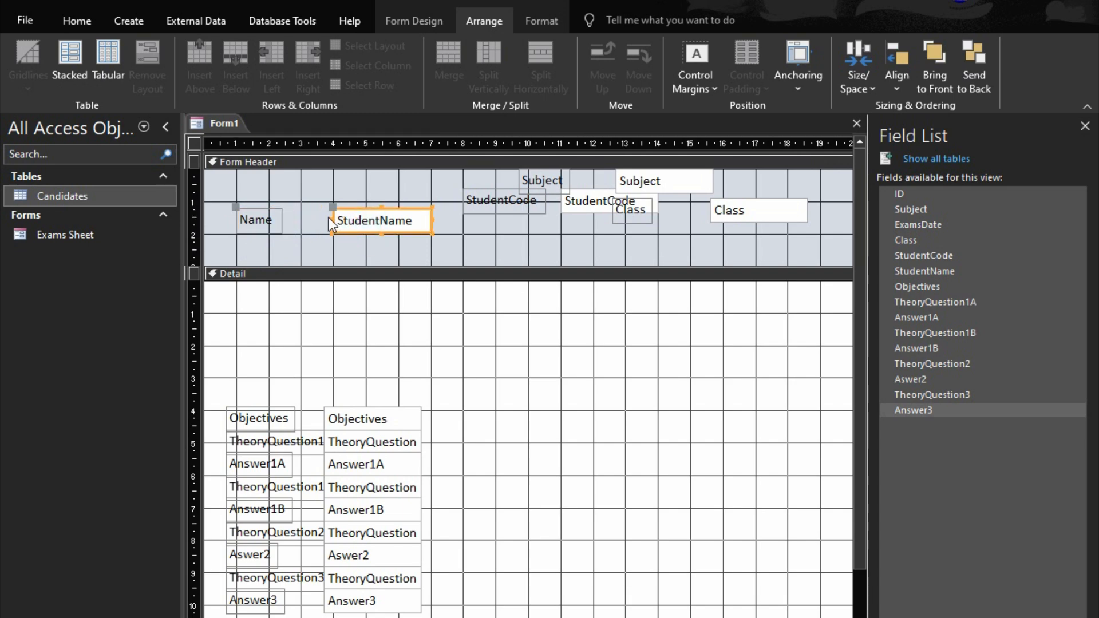
{"action": "left_click", "coordinate": [334, 220]}
{"action": "left_click", "coordinate": [321, 216]}
{"action": "left_click", "coordinate": [333, 217]}
{"action": "left_click_drag", "start_coordinate": [333, 217], "coordinate": [280, 217]}
{"action": "left_click_drag", "start_coordinate": [433, 219], "coordinate": [496, 237]}
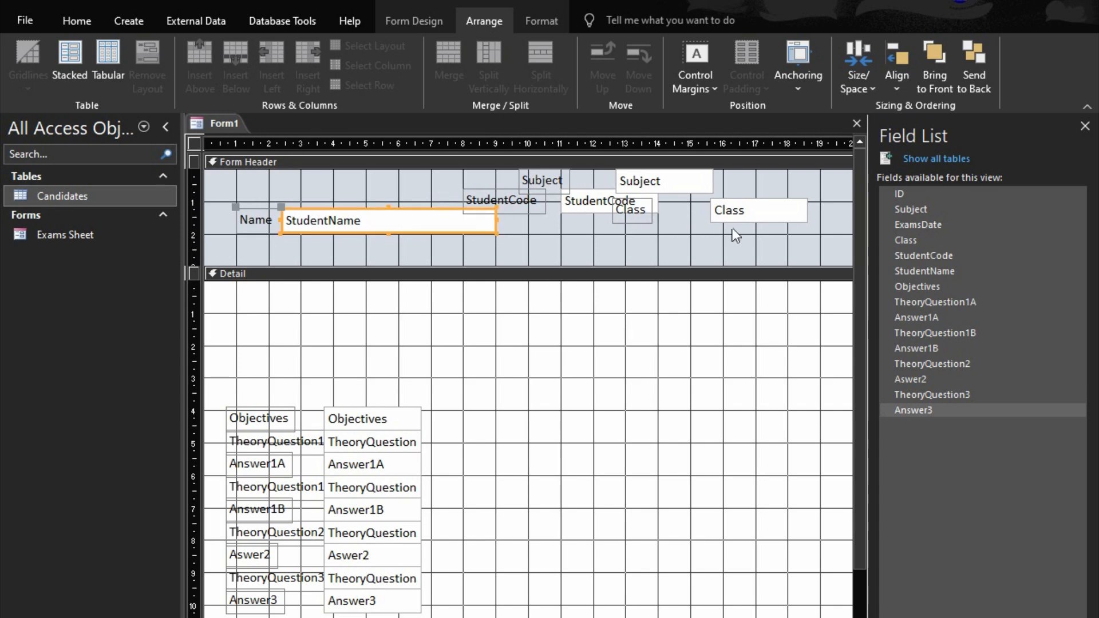
Place the Class label at the 10 cm mark beside StudentName, with its text box adjoining it and ending at the 13 cm mark.
{"action": "left_click", "coordinate": [734, 221]}
{"action": "left_click", "coordinate": [644, 213]}
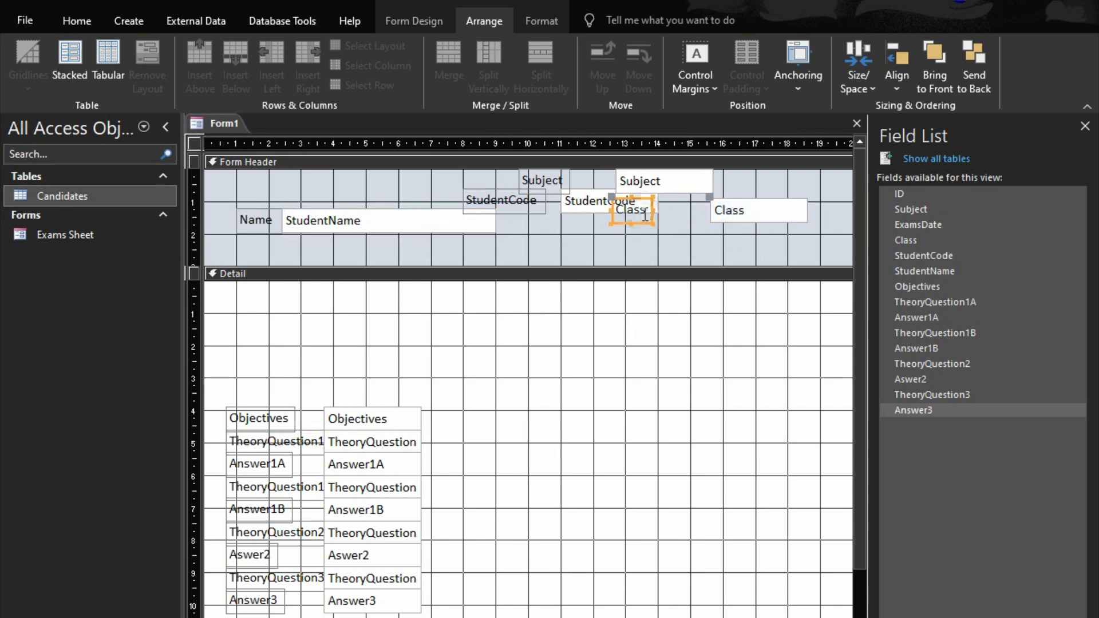
{"action": "left_click_drag", "start_coordinate": [611, 212], "coordinate": [571, 221]}
{"action": "left_click", "coordinate": [681, 225]}
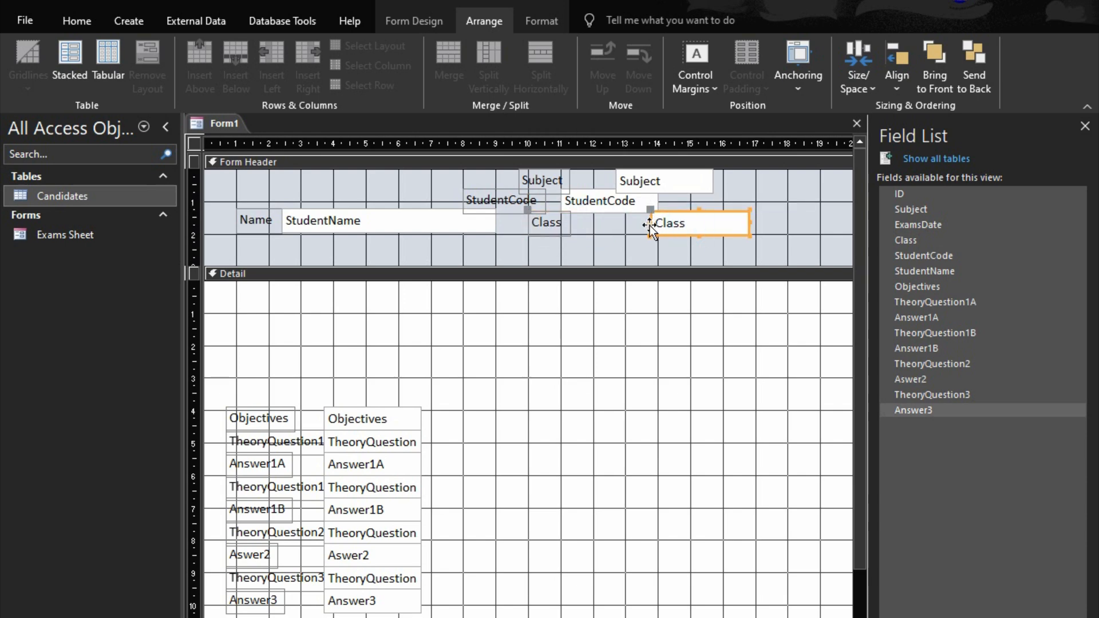
{"action": "left_click_drag", "start_coordinate": [650, 224], "coordinate": [570, 224]}
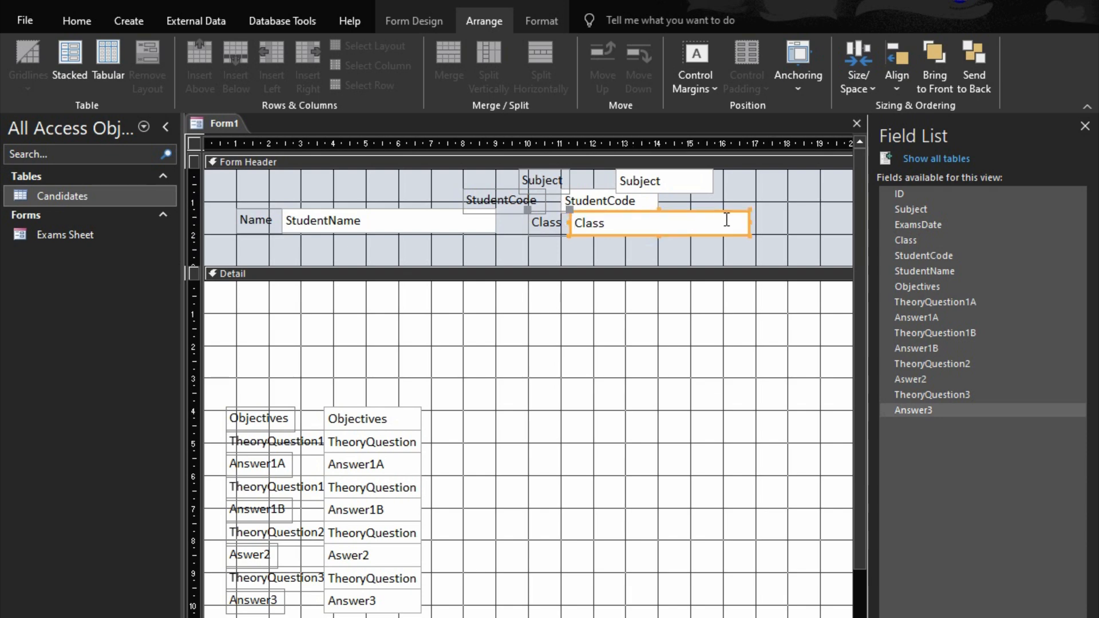
{"action": "left_click_drag", "start_coordinate": [749, 224], "coordinate": [625, 248]}
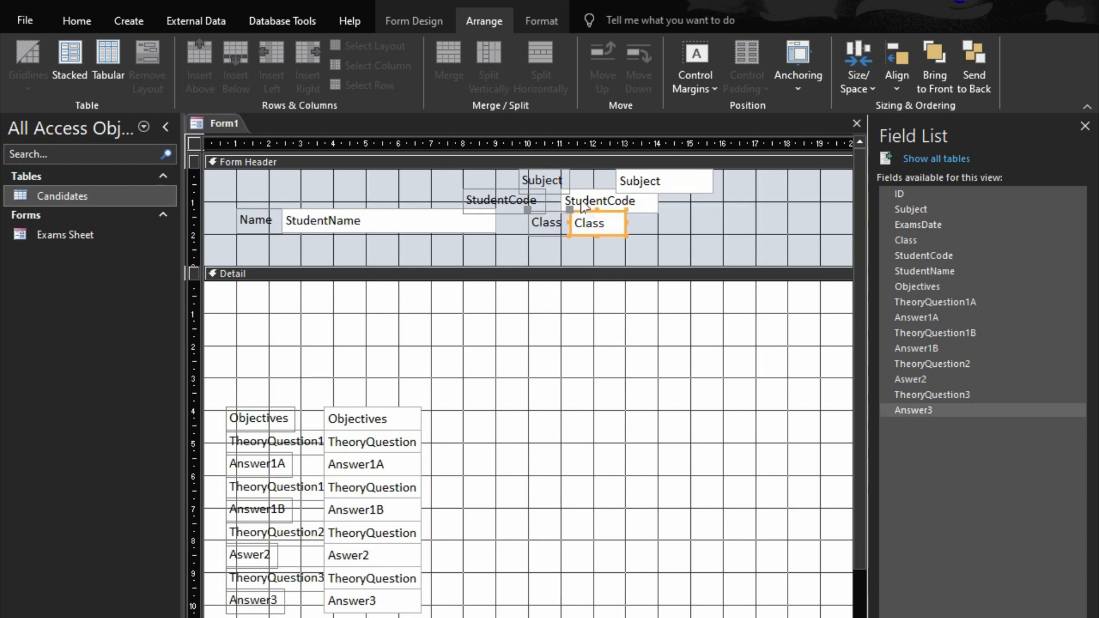
Move the StudentCode label and text box beyond Class, starting at the 14 cm mark, and place the Subject controls above that row.
{"action": "left_click_drag", "start_coordinate": [534, 194], "coordinate": [672, 239]}
{"action": "left_click_drag", "start_coordinate": [776, 222], "coordinate": [758, 187]}
{"action": "left_click_drag", "start_coordinate": [510, 198], "coordinate": [706, 222]}
Shorten the StudentCode label to "Code" and narrow the label to fit its text.
{"action": "left_click", "coordinate": [709, 221]}
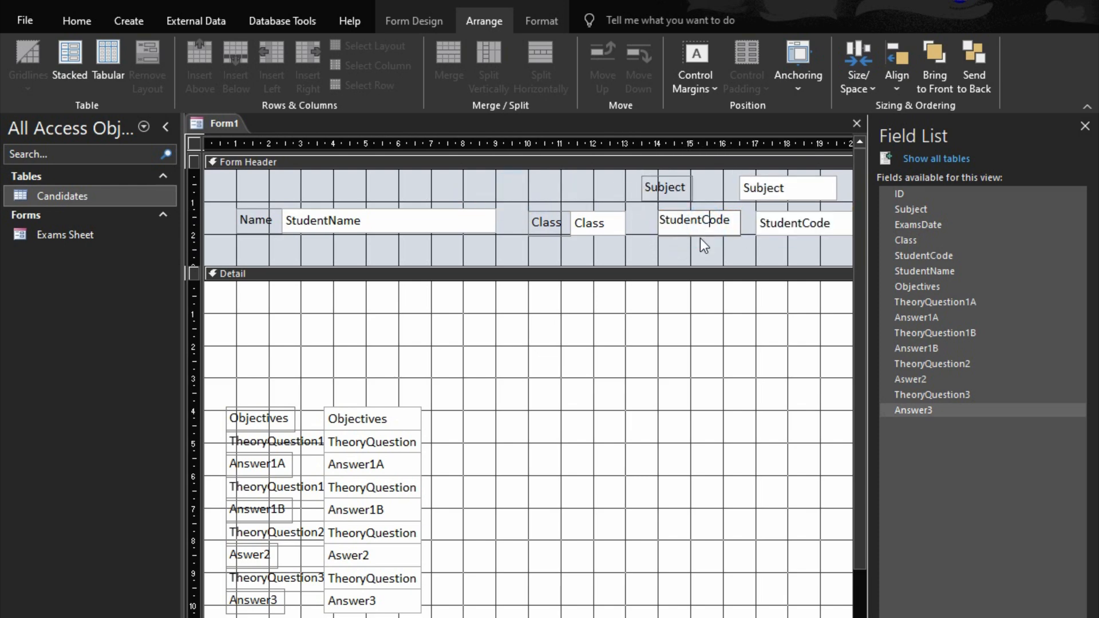
{"action": "key", "text": "BackSpace"}
{"action": "key", "text": "BackSpace"}
{"action": "left_click", "coordinate": [690, 223]}
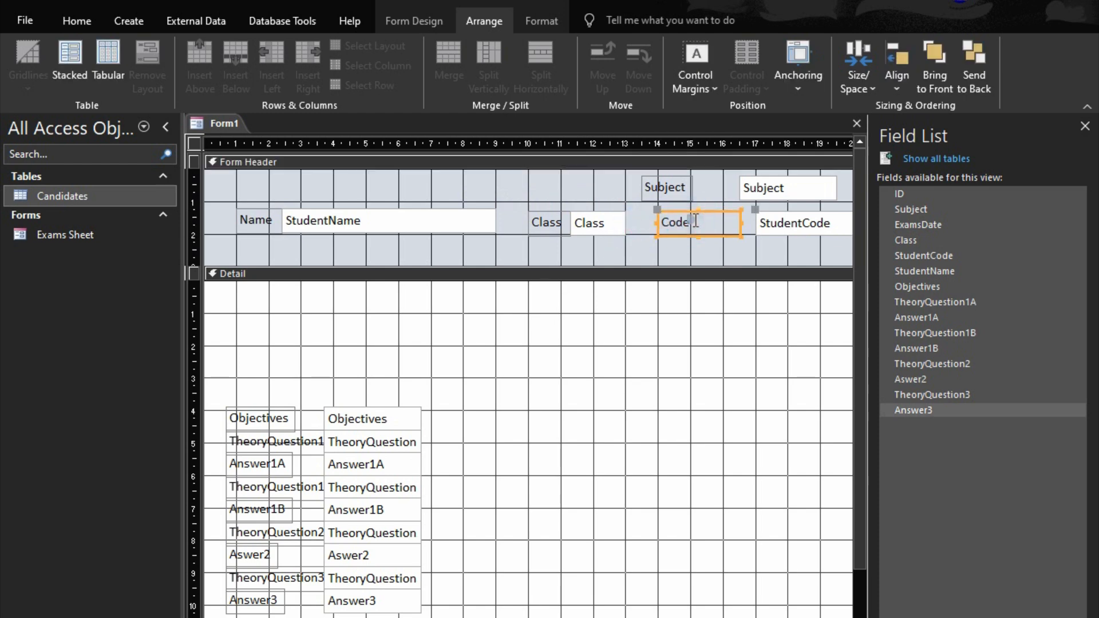
{"action": "key", "text": "shift+Left"}
{"action": "key", "text": "shift+Left"}
{"action": "key", "text": "shift+Left"}
{"action": "key", "text": "shift+Left"}
{"action": "key", "text": "shift+Left"}
{"action": "key", "text": "shift+Right"}
Resize the StudentCode text box to begin at the Code label's edge and end at about the 18 cm mark.
{"action": "left_click", "coordinate": [812, 223]}
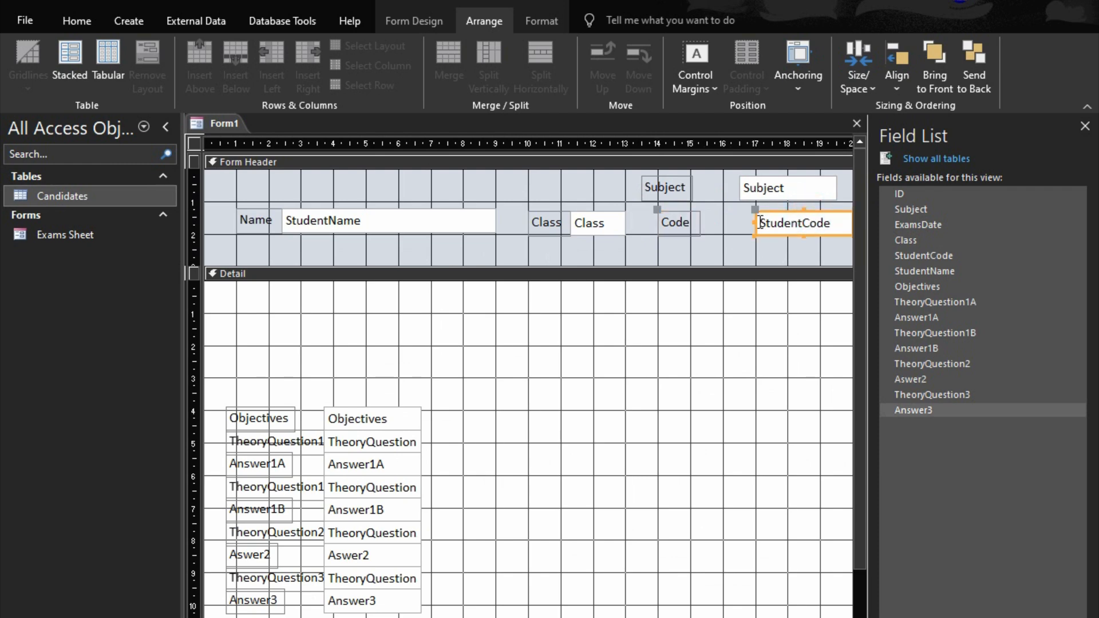
{"action": "left_click", "coordinate": [757, 221]}
{"action": "left_click_drag", "start_coordinate": [756, 221], "coordinate": [699, 222]}
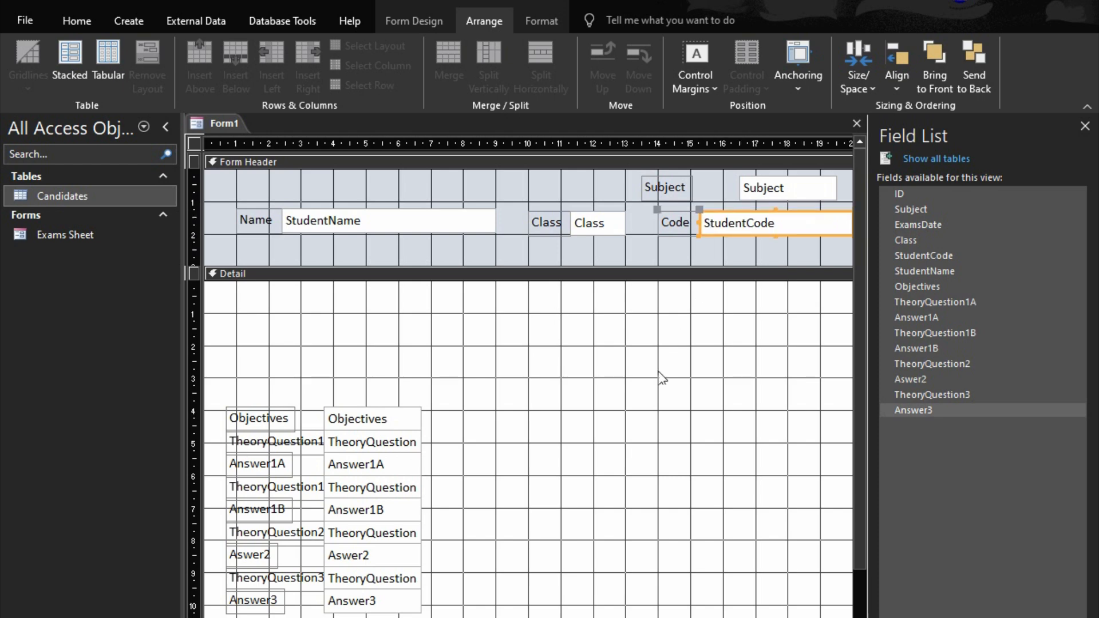
{"action": "key", "text": "shift+Left"}
{"action": "key", "text": "shift+Left"}
{"action": "key", "text": "shift+Left"}
{"action": "key", "text": "shift+Left"}
{"action": "key", "text": "shift+Left"}
{"action": "key", "text": "shift+Left"}
{"action": "key", "text": "shift+Left"}
{"action": "key", "text": "shift+Left"}
{"action": "key", "text": "shift+Left"}
{"action": "key", "text": "shift+Left"}
{"action": "key", "text": "shift+Left"}
{"action": "key", "text": "shift+Left"}
{"action": "key", "text": "shift+Left"}
{"action": "key", "text": "shift+Left"}
{"action": "key", "text": "shift+Left"}
{"action": "key", "text": "shift+Left"}
{"action": "key", "text": "shift+Left"}
{"action": "key", "text": "shift+Left"}
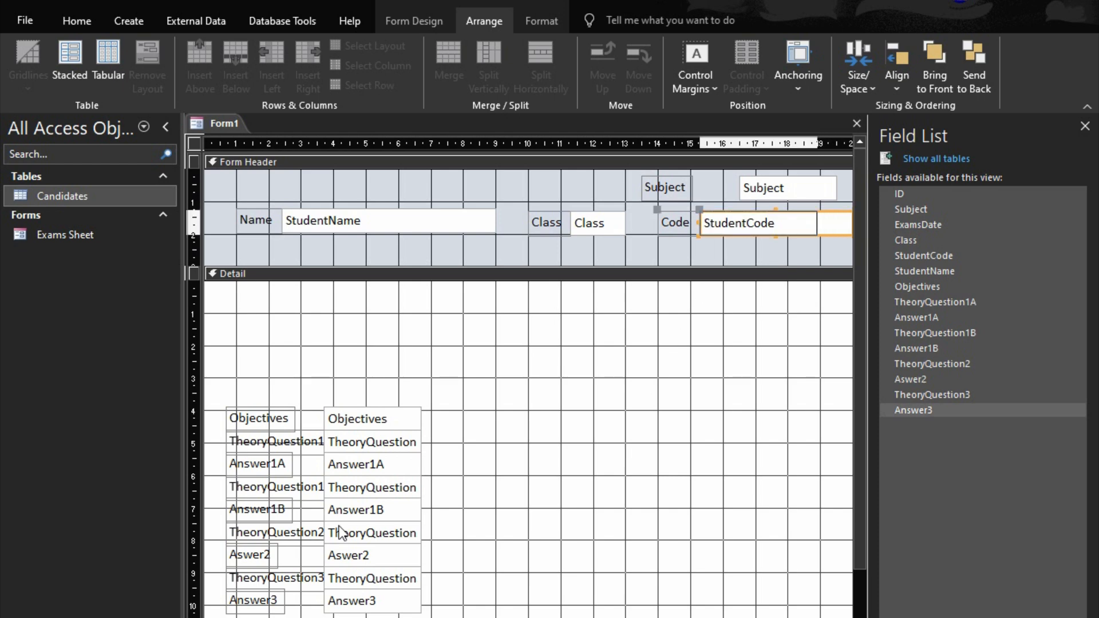
{"action": "key", "text": "shift+Left"}
{"action": "key", "text": "shift+Left"}
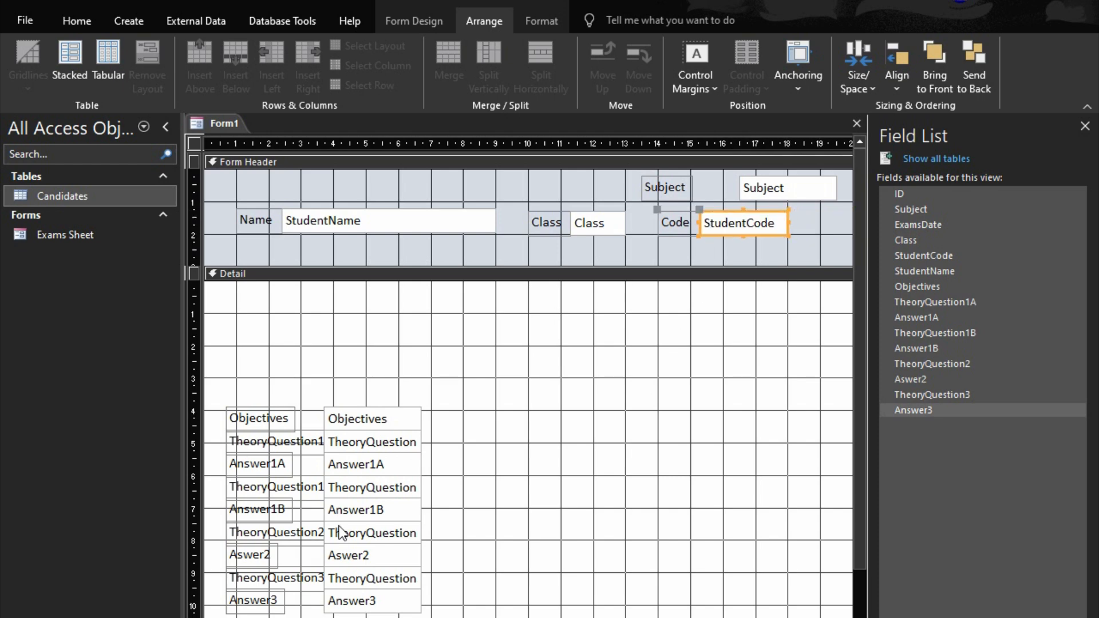
Delete the Subject label and stretch the Subject text box to about 10 cm wide, between the 7 and 17 cm marks.
{"action": "left_click_drag", "start_coordinate": [663, 186], "coordinate": [462, 184]}
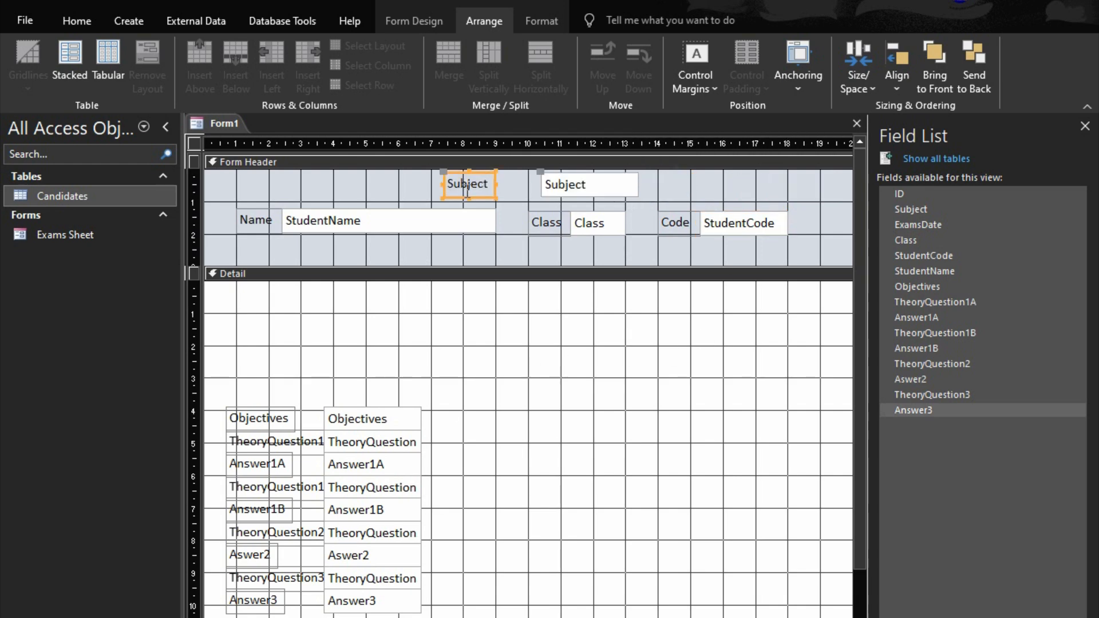
{"action": "key", "text": "Delete"}
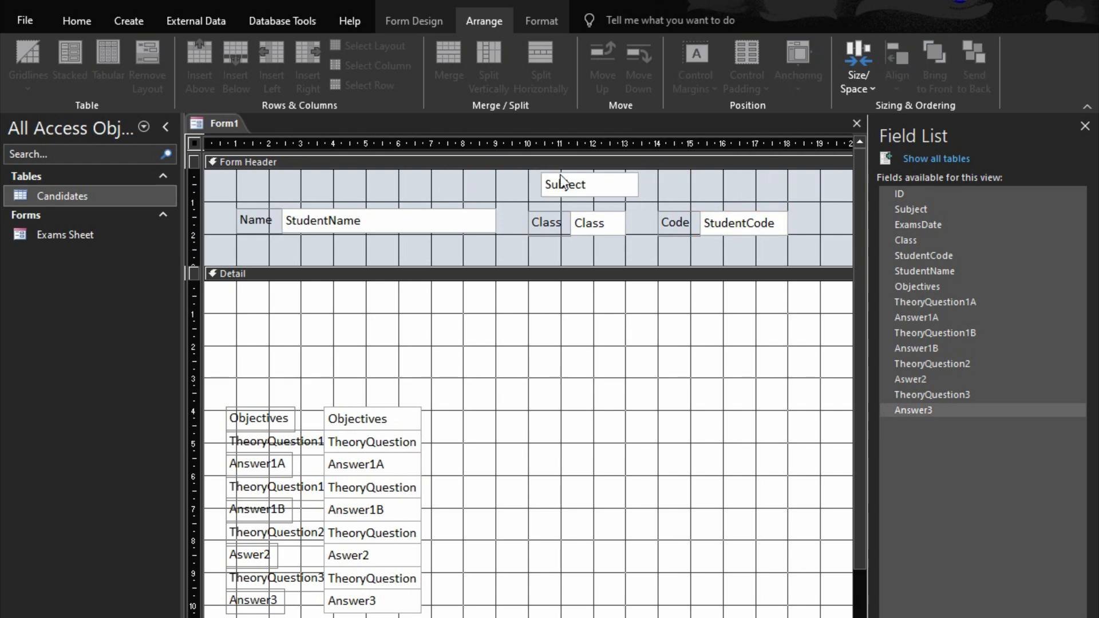
{"action": "left_click_drag", "start_coordinate": [570, 183], "coordinate": [459, 191]}
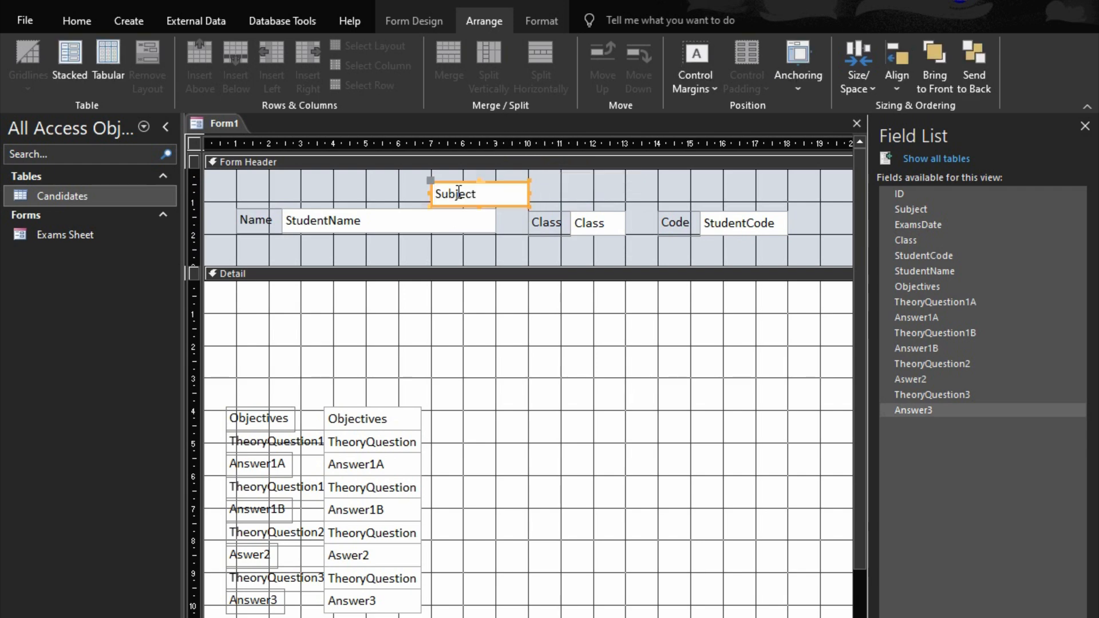
{"action": "left_click_drag", "start_coordinate": [527, 191], "coordinate": [756, 187]}
Set the Top property of the Name, Class and Code labels and their text boxes to 2 cm.
{"action": "left_click_drag", "start_coordinate": [212, 223], "coordinate": [794, 253]}
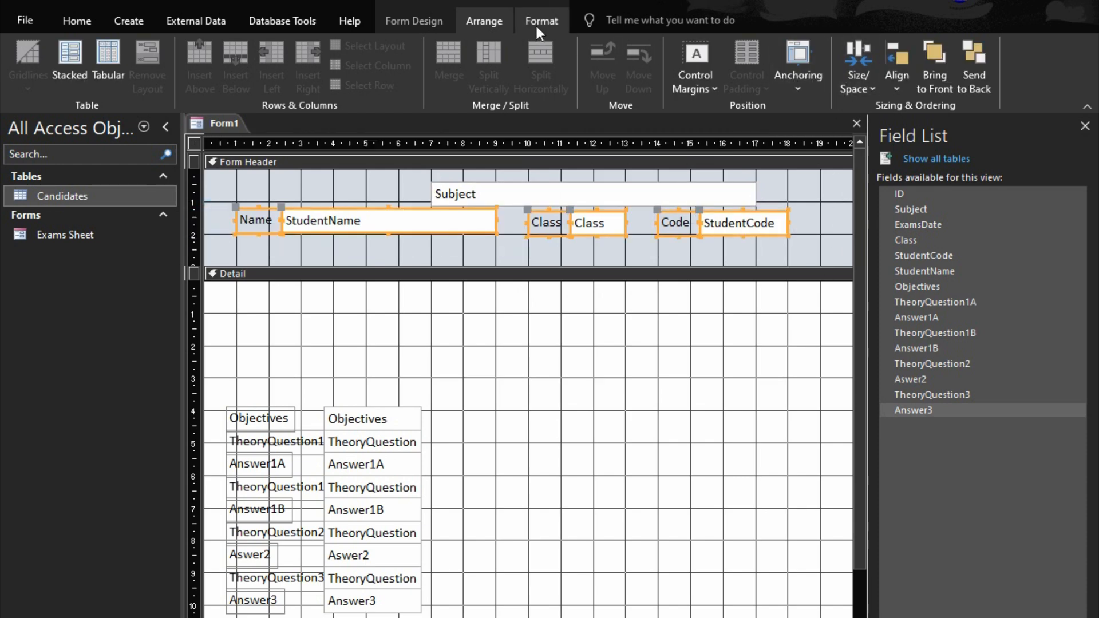
{"action": "left_click", "coordinate": [422, 22]}
{"action": "left_click", "coordinate": [783, 63]}
{"action": "left_click", "coordinate": [894, 209]}
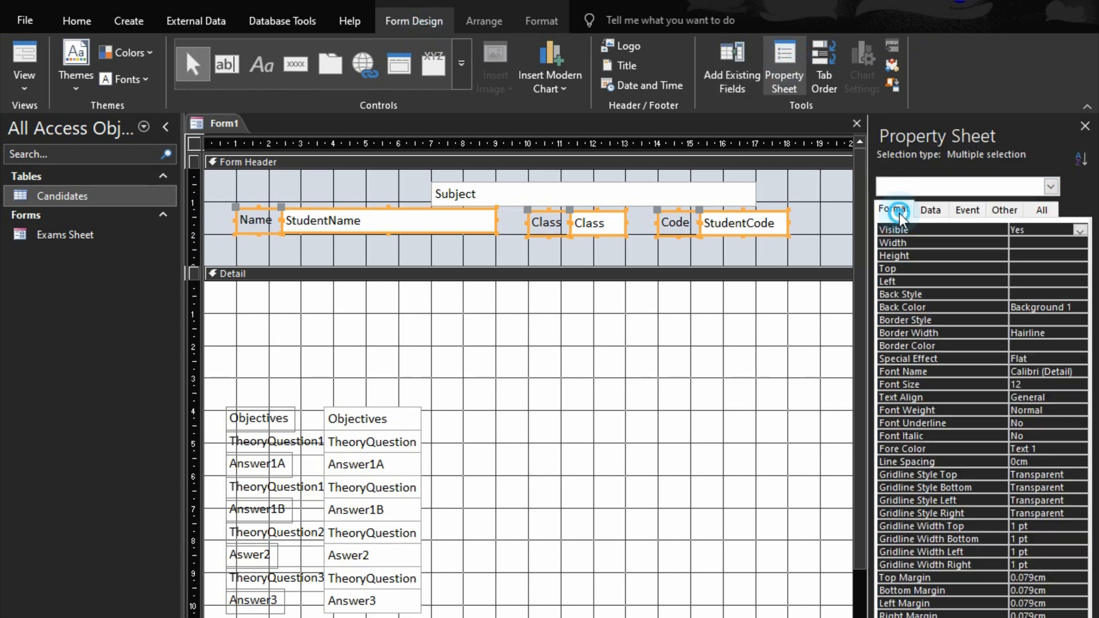
{"action": "left_click", "coordinate": [929, 273]}
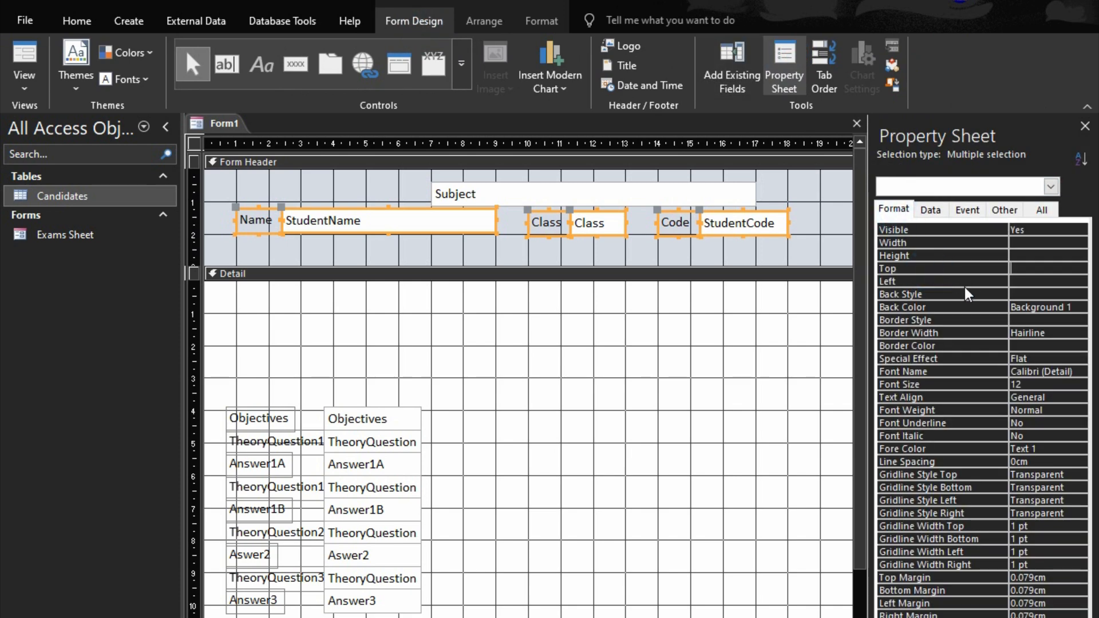
{"action": "type", "text": "2"}
{"action": "key", "text": "Return"}
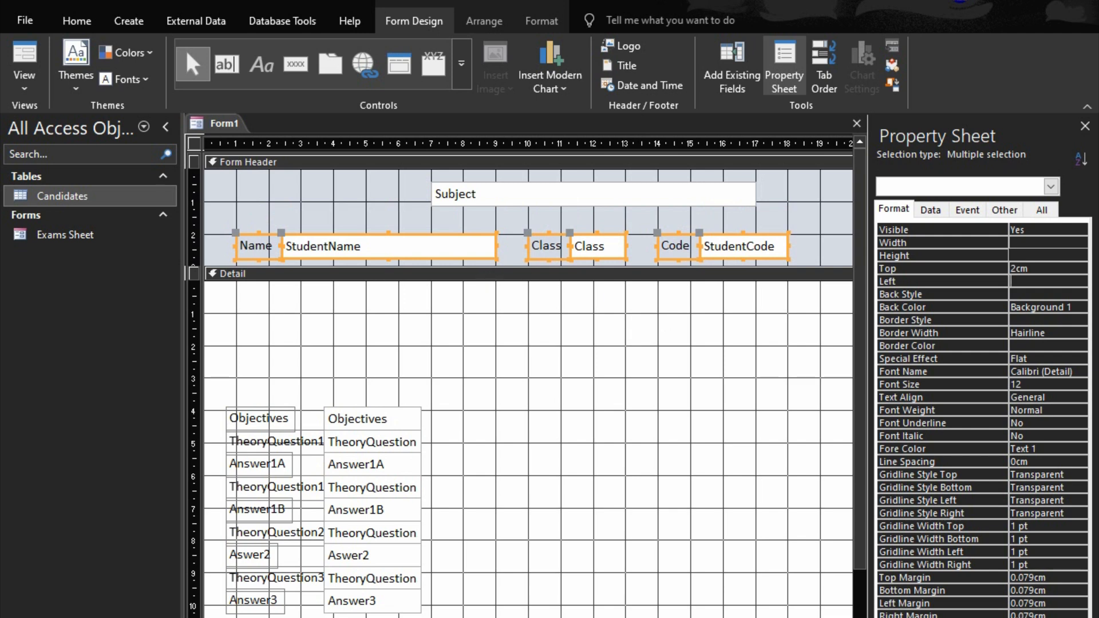
Widen the Class text box in the form header to the 14 cm mark.
{"action": "left_click", "coordinate": [639, 254]}
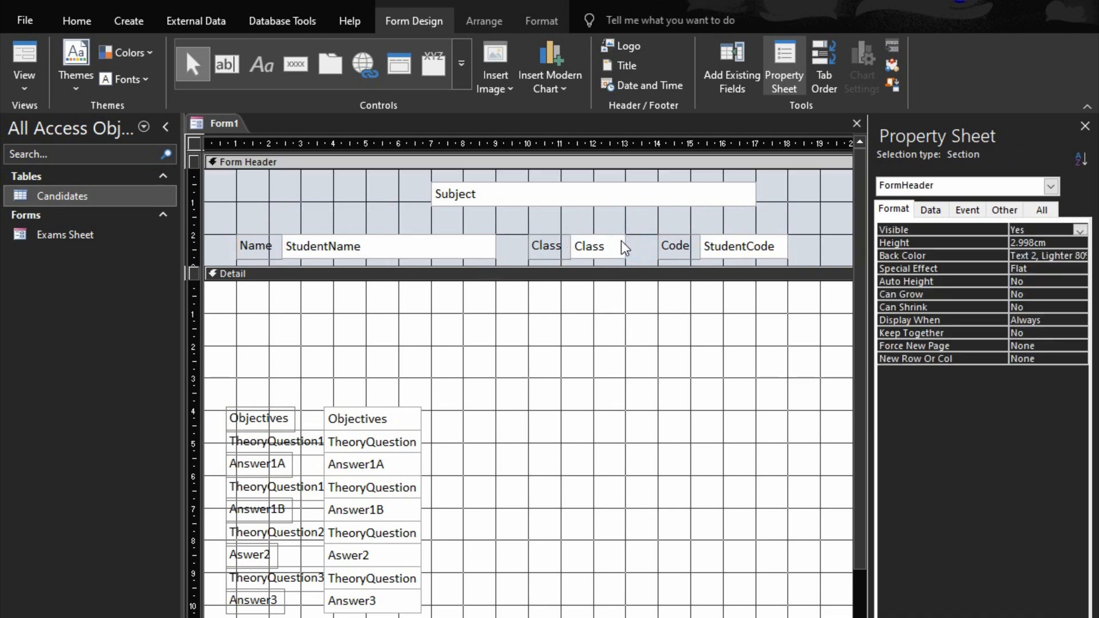
{"action": "left_click", "coordinate": [622, 247]}
{"action": "left_click_drag", "start_coordinate": [623, 246], "coordinate": [658, 246]}
Shift the Code label and StudentCode text box together to the right so the label starts at the 15 cm mark.
{"action": "left_click", "coordinate": [734, 244]}
{"action": "left_click_drag", "start_coordinate": [797, 238], "coordinate": [693, 269]}
{"action": "key", "text": "Right"}
{"action": "key", "text": "Right"}
{"action": "key", "text": "Right"}
{"action": "key", "text": "Right"}
{"action": "key", "text": "Right"}
{"action": "key", "text": "Right"}
{"action": "key", "text": "Right"}
{"action": "key", "text": "Right"}
{"action": "key", "text": "Right"}
{"action": "key", "text": "Right"}
{"action": "key", "text": "Right"}
{"action": "key", "text": "Right"}
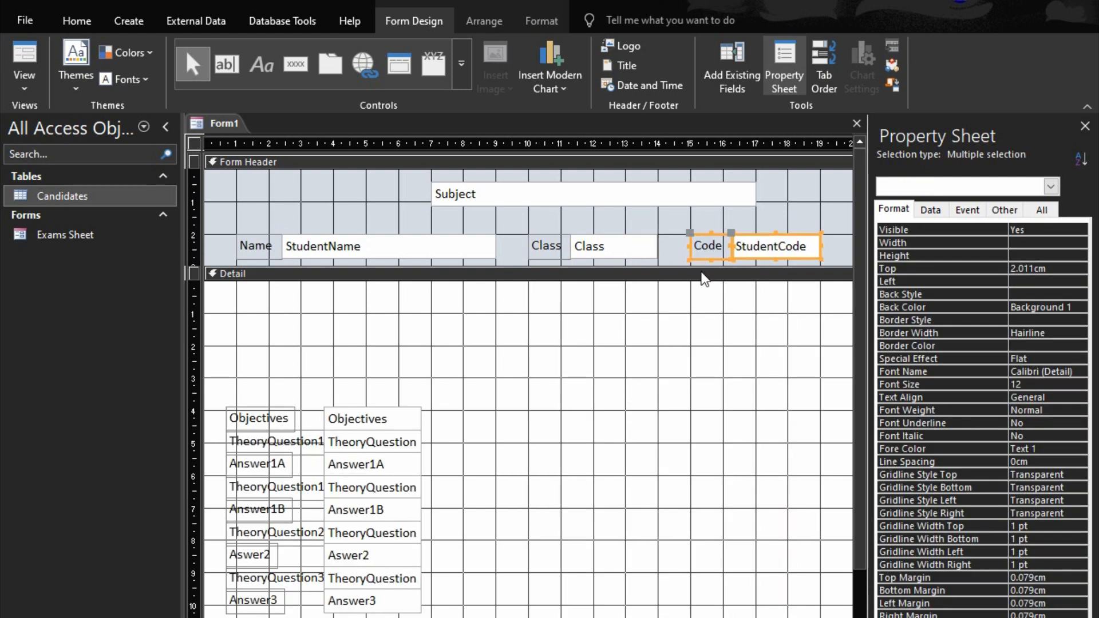
Nudge the Subject text box down to a Top position of about 0.6 cm in the form header.
{"action": "left_click", "coordinate": [755, 200]}
{"action": "left_click", "coordinate": [771, 183]}
{"action": "left_click_drag", "start_coordinate": [734, 193], "coordinate": [358, 206]}
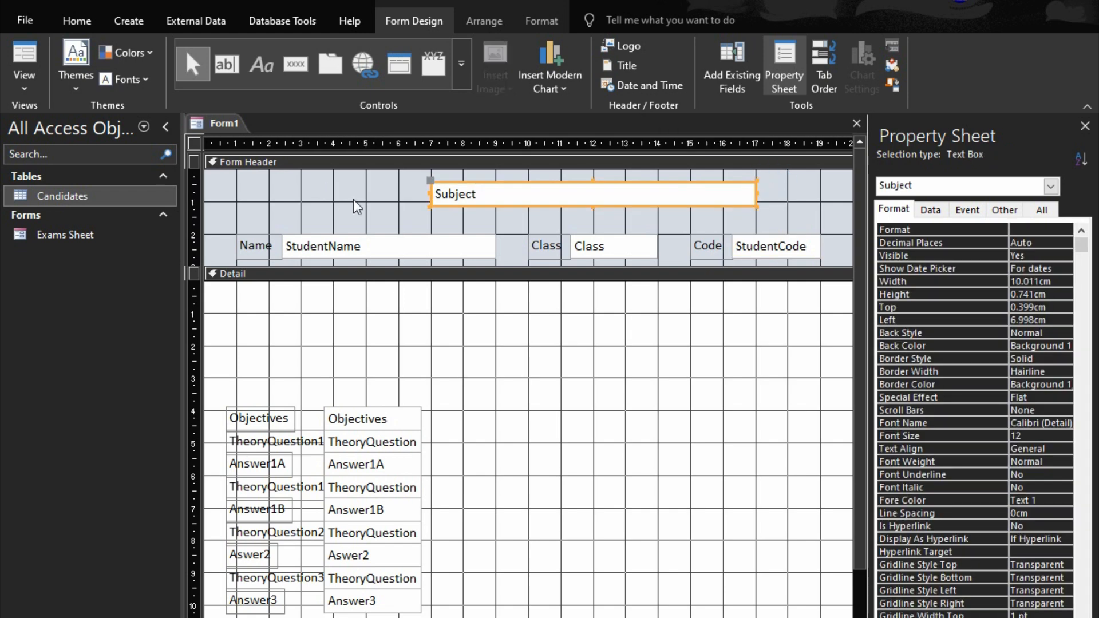
{"action": "key", "text": "Down"}
{"action": "key", "text": "Down"}
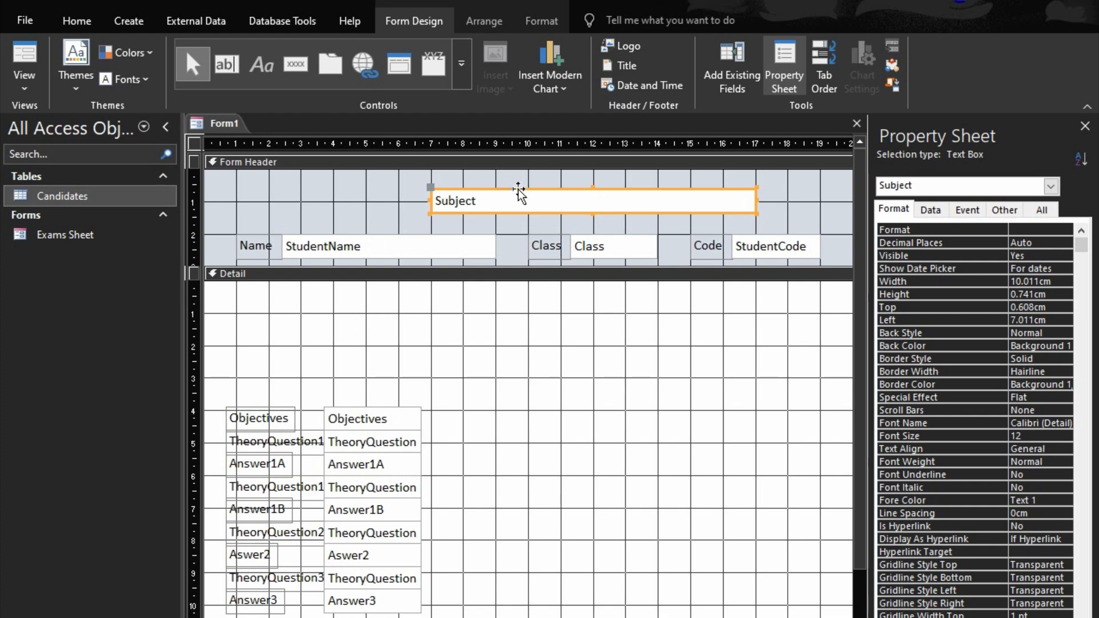
Center the text in the Subject text box.
{"action": "left_click", "coordinate": [552, 23]}
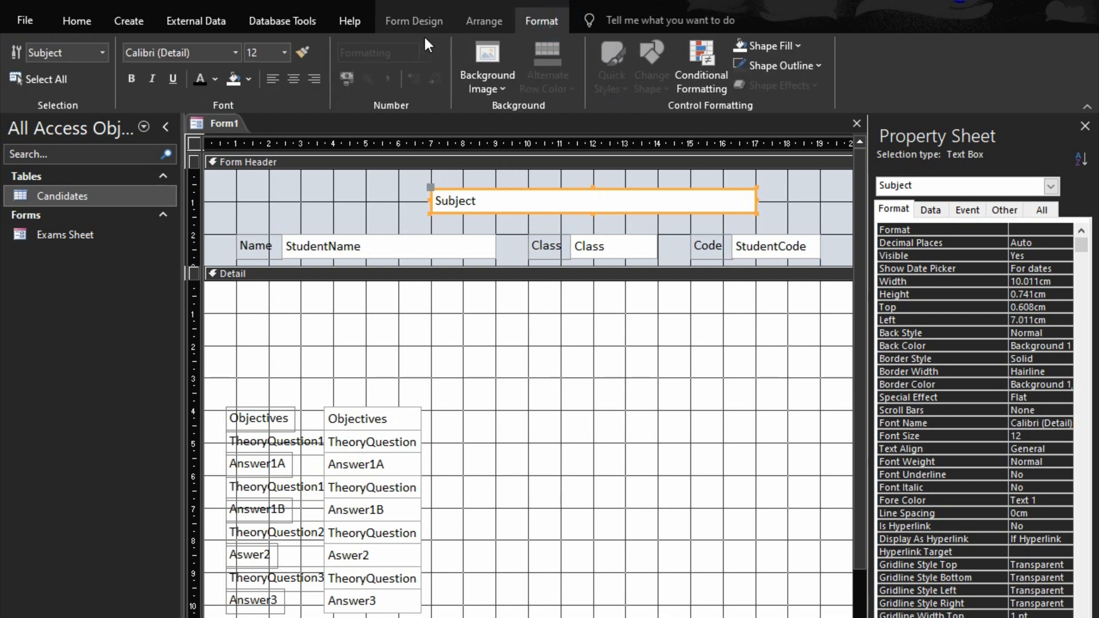
{"action": "left_click", "coordinate": [315, 80]}
{"action": "left_click", "coordinate": [293, 78]}
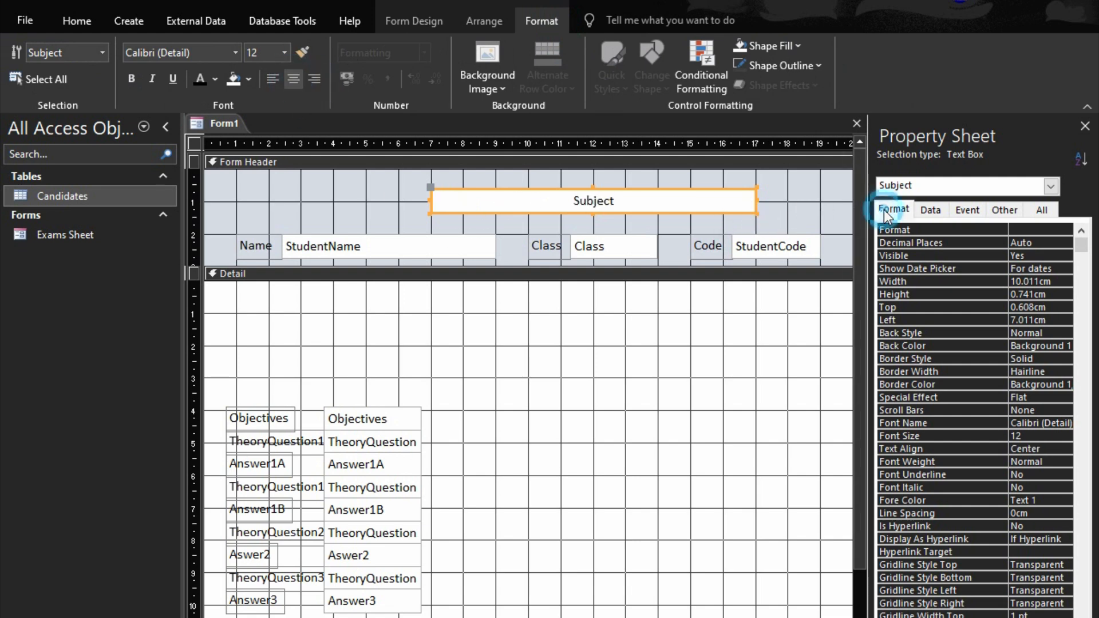
Preview the form in Form view and, back in design view, set the Subject text box's Format property to ">".
{"action": "left_click", "coordinate": [1021, 228]}
{"action": "left_click", "coordinate": [1015, 616]}
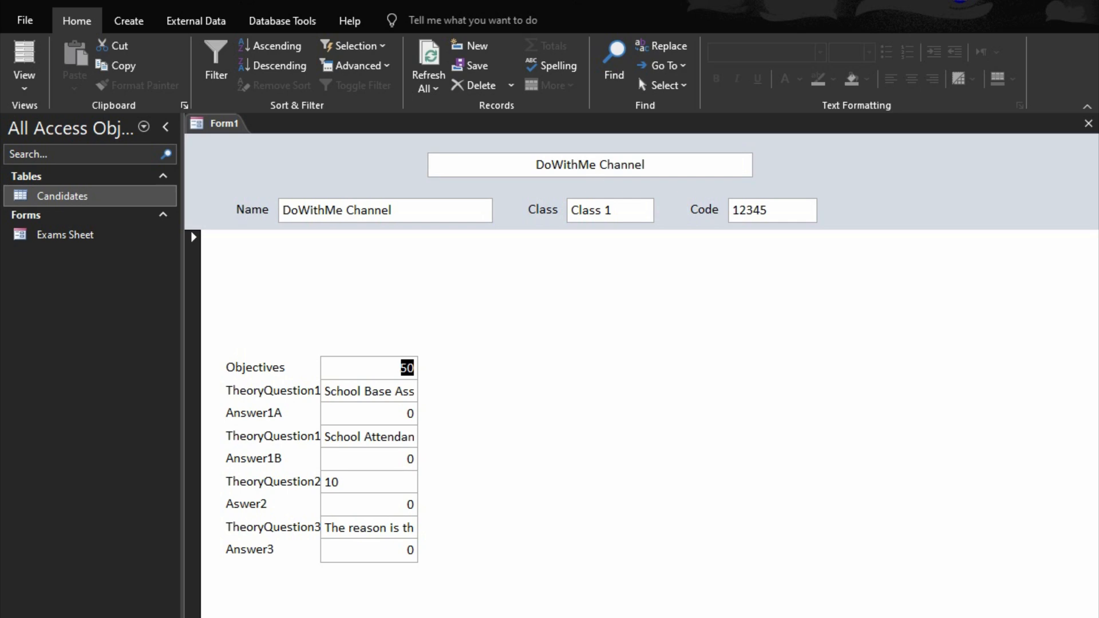
{"action": "left_click", "coordinate": [1064, 617]}
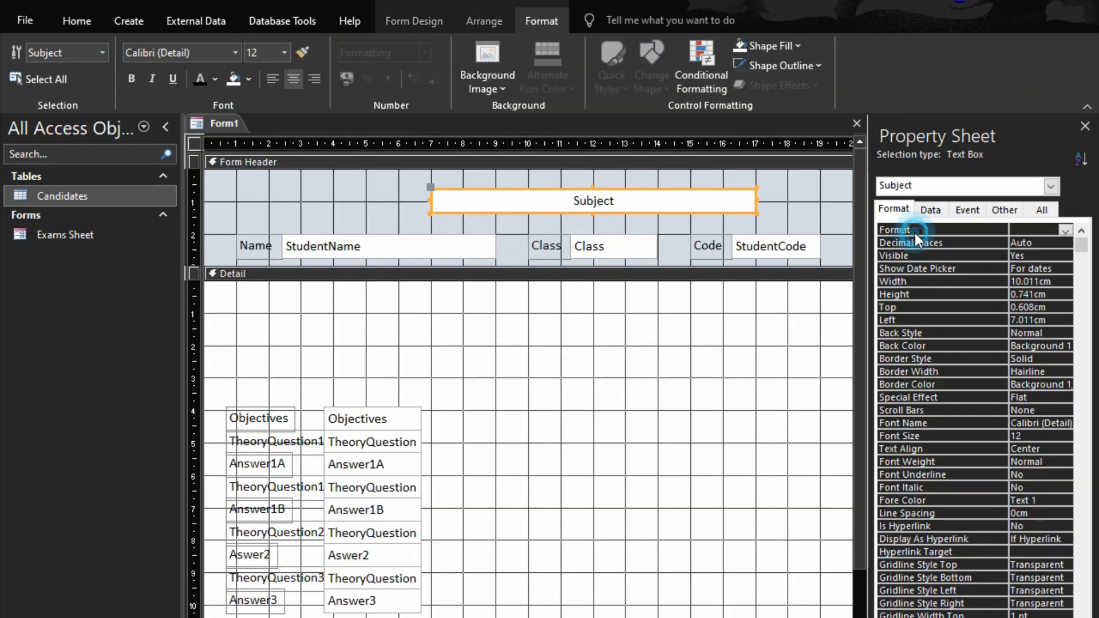
{"action": "type", "text": ">"}
{"action": "left_click", "coordinate": [955, 252]}
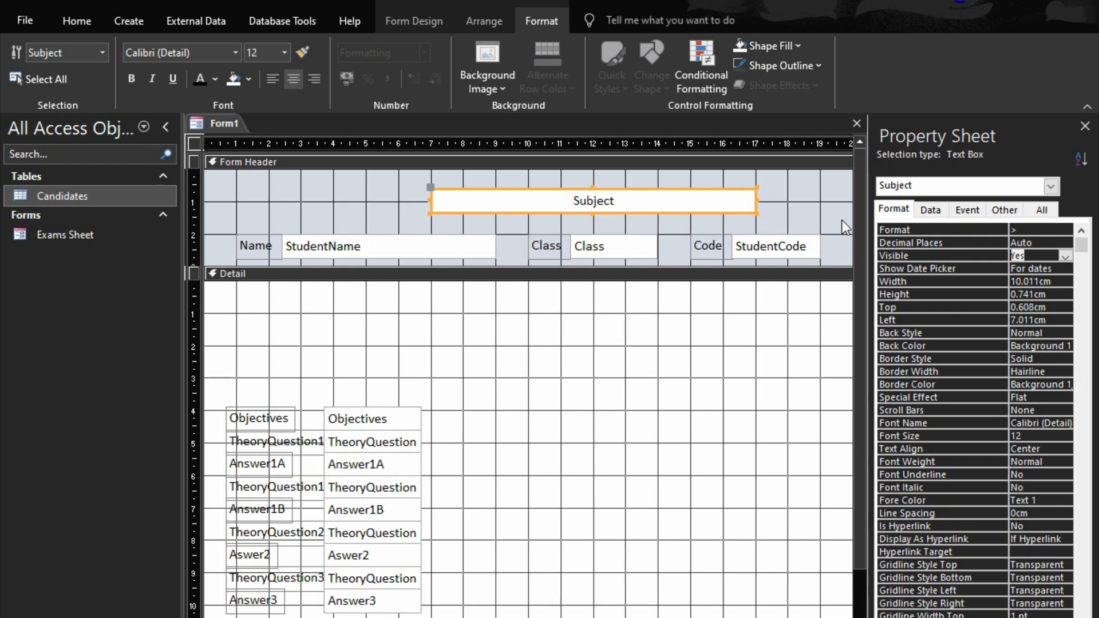
Set the Subject text box's Enabled property to No and its Locked property to Yes.
{"action": "left_click", "coordinate": [929, 209]}
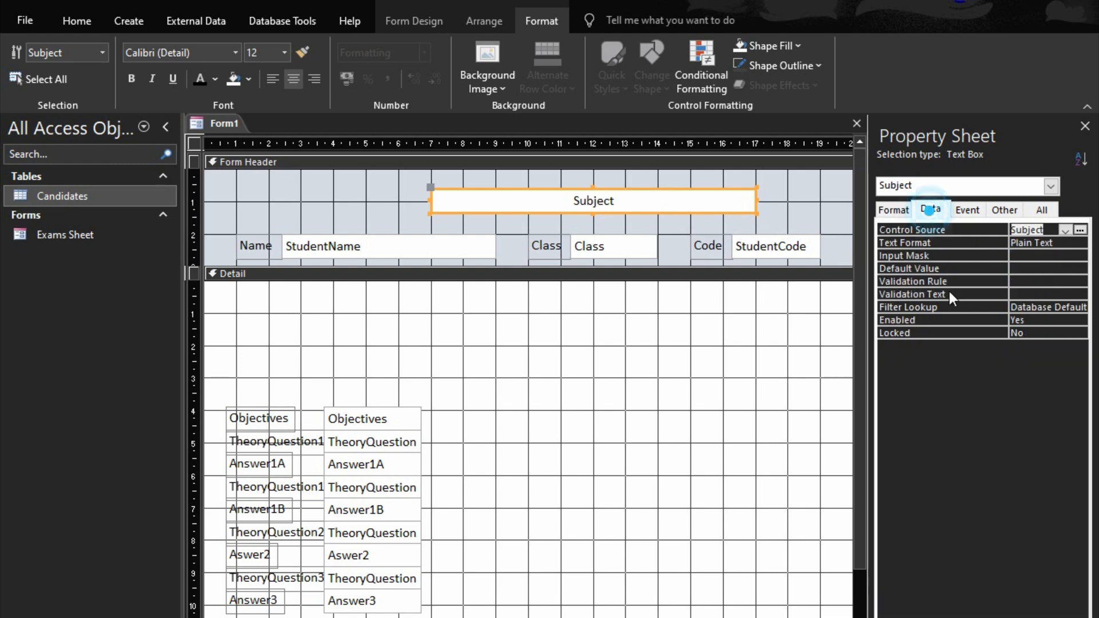
{"action": "double_click", "coordinate": [963, 319]}
{"action": "double_click", "coordinate": [968, 332]}
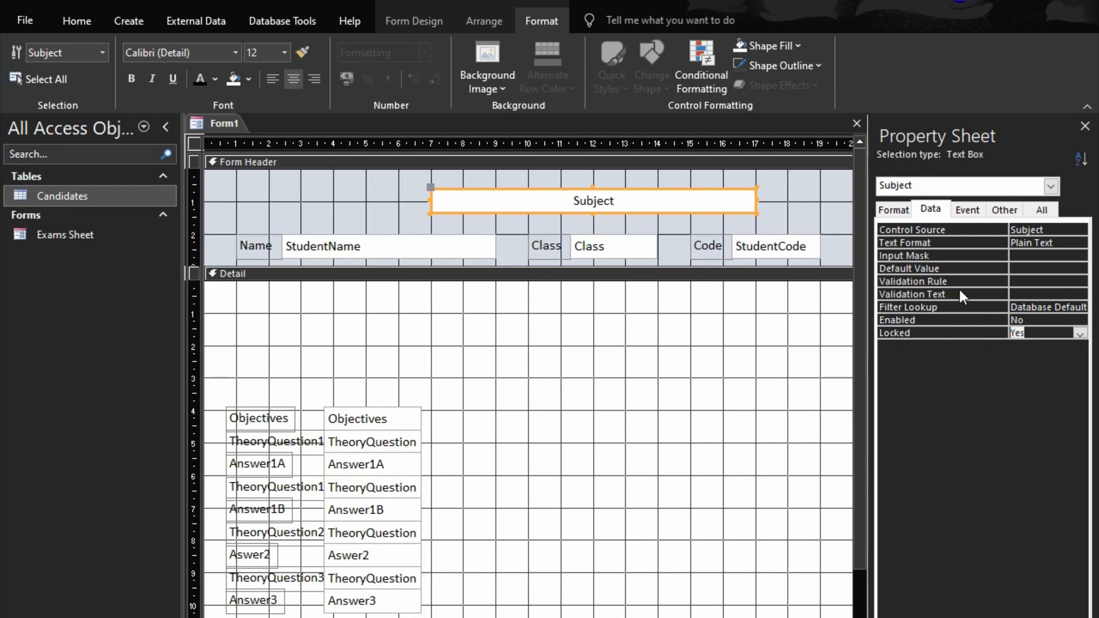
Set the Subject text box's Border Style to Transparent and widen the property value column.
{"action": "left_click", "coordinate": [892, 209]}
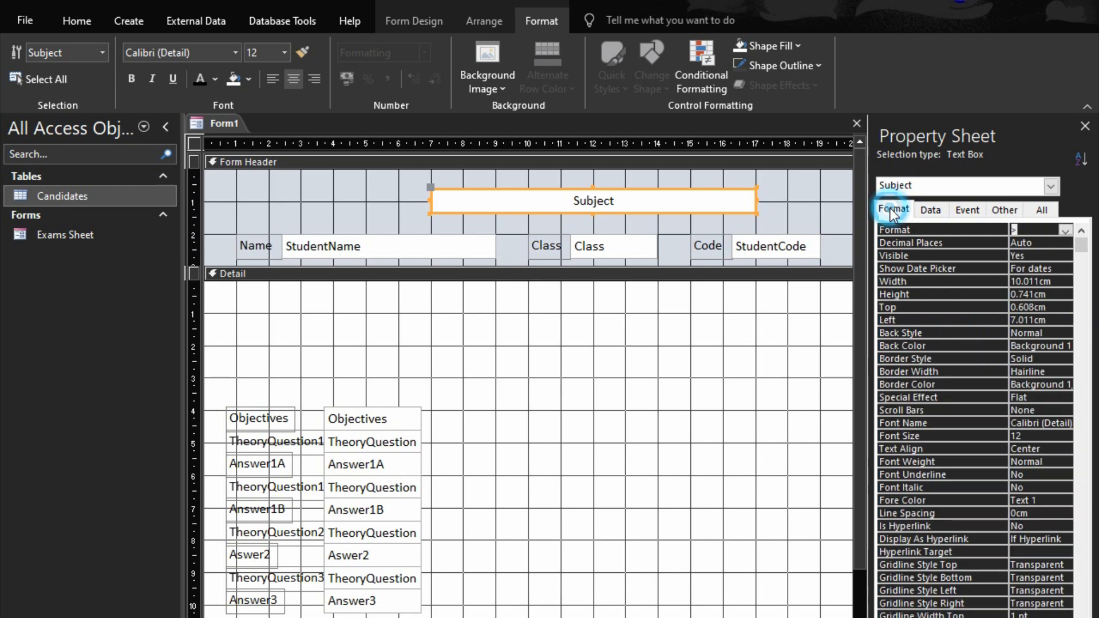
{"action": "left_click", "coordinate": [912, 359]}
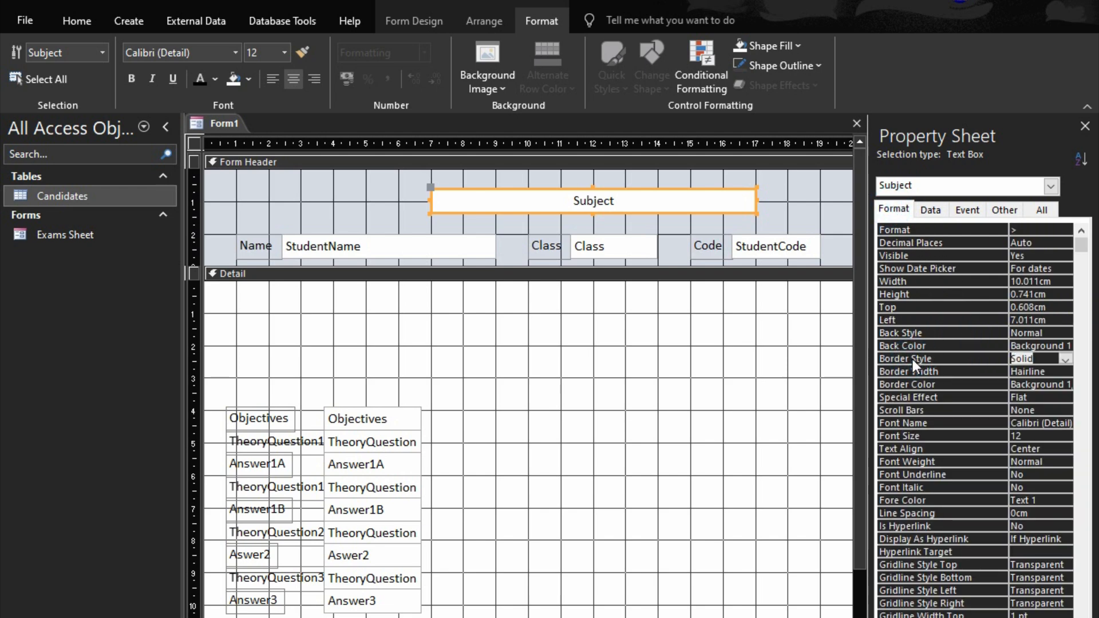
{"action": "left_click", "coordinate": [1065, 359]}
{"action": "left_click", "coordinate": [1049, 372]}
{"action": "left_click_drag", "start_coordinate": [1006, 235], "coordinate": [995, 244]}
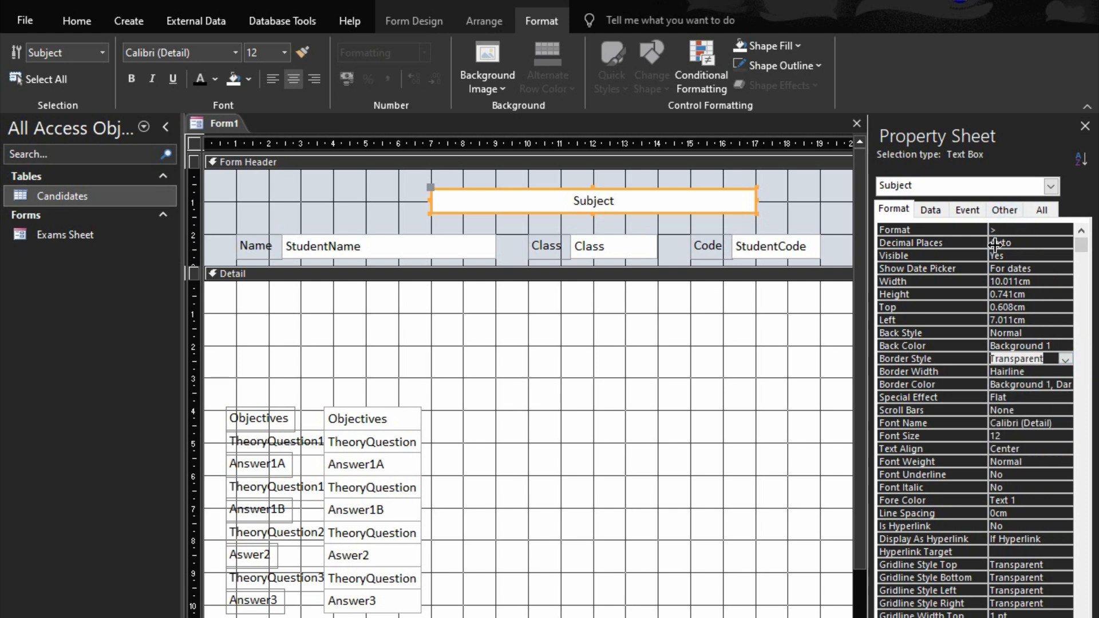
Set the Subject text box's Back Style to Transparent.
{"action": "left_click", "coordinate": [930, 336]}
{"action": "left_click", "coordinate": [1066, 331]}
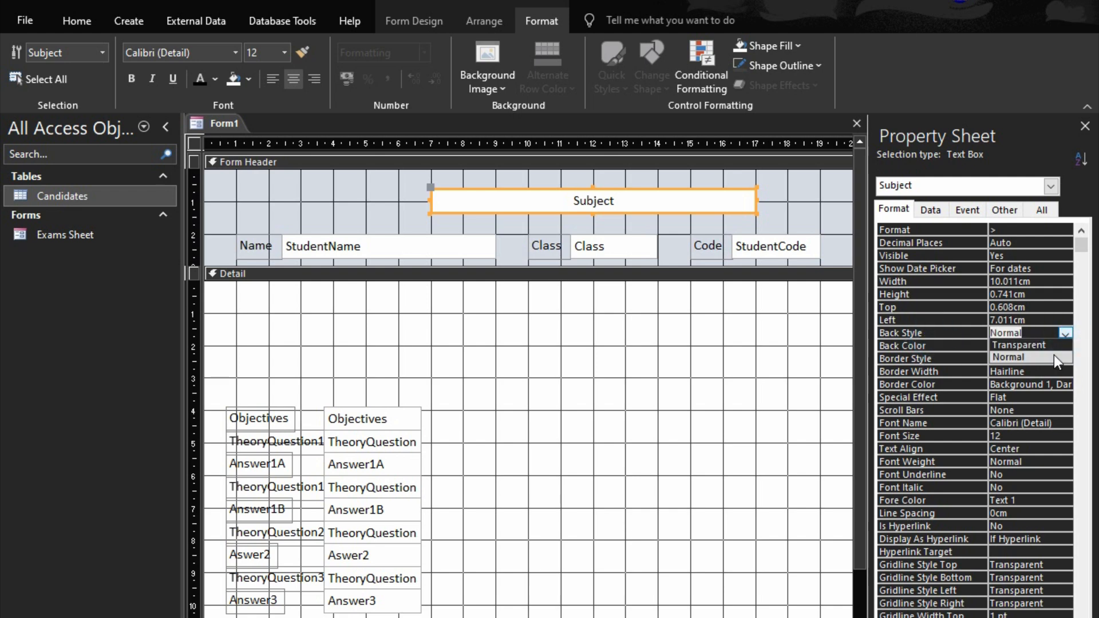
{"action": "left_click", "coordinate": [1053, 346]}
{"action": "left_click", "coordinate": [937, 360]}
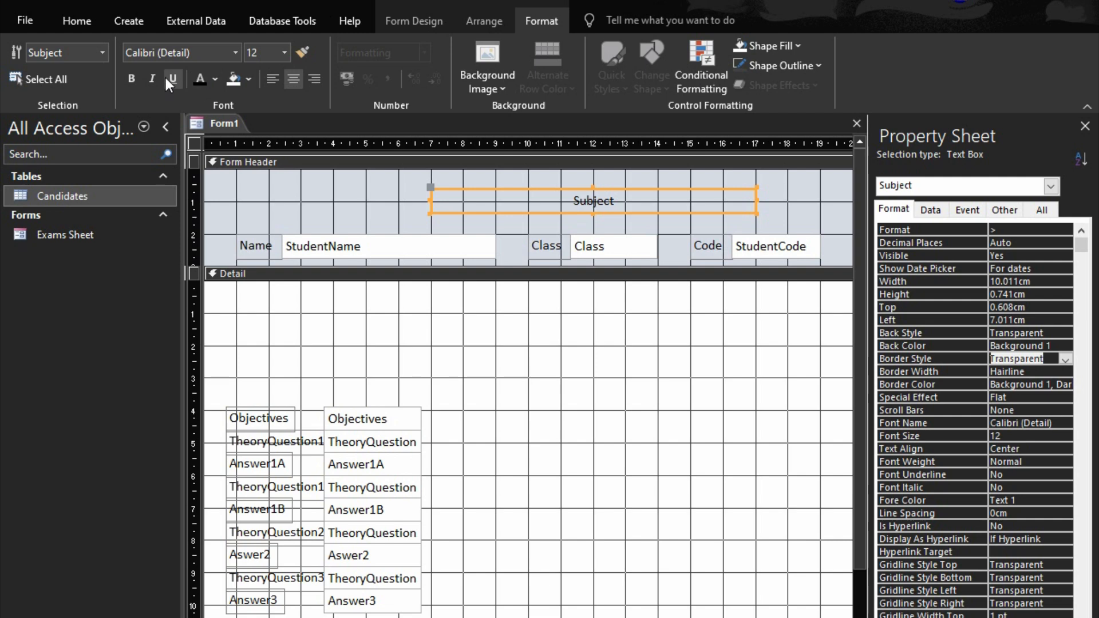
Make the Subject text box's text bold and apply a dark font colour to it.
{"action": "left_click", "coordinate": [131, 78]}
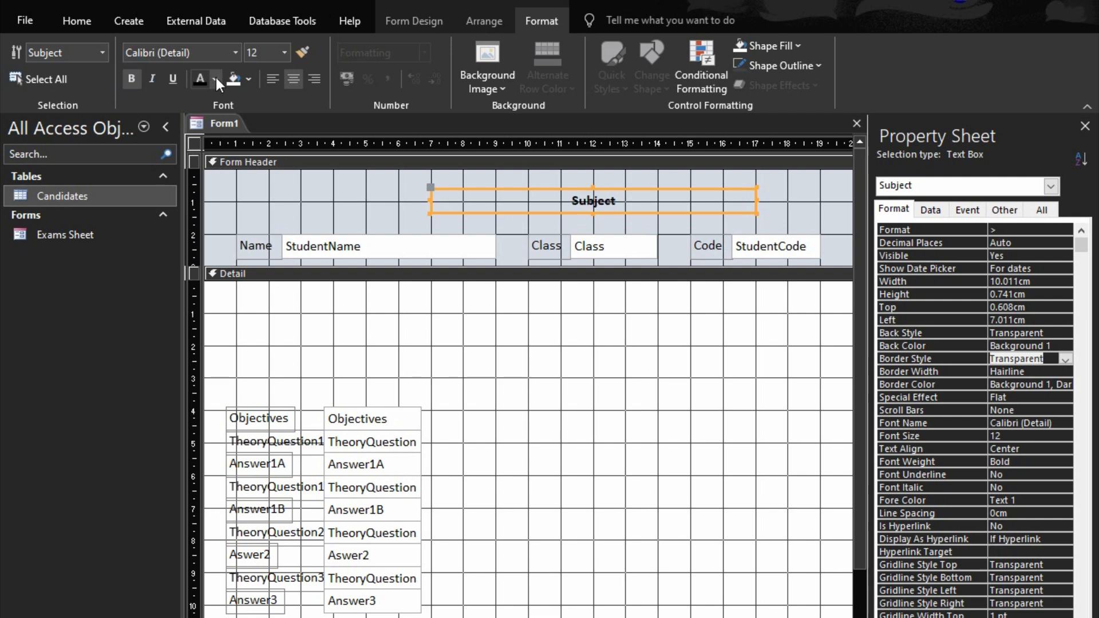
{"action": "left_click", "coordinate": [215, 78]}
{"action": "left_click", "coordinate": [231, 139]}
{"action": "left_click", "coordinate": [502, 428]}
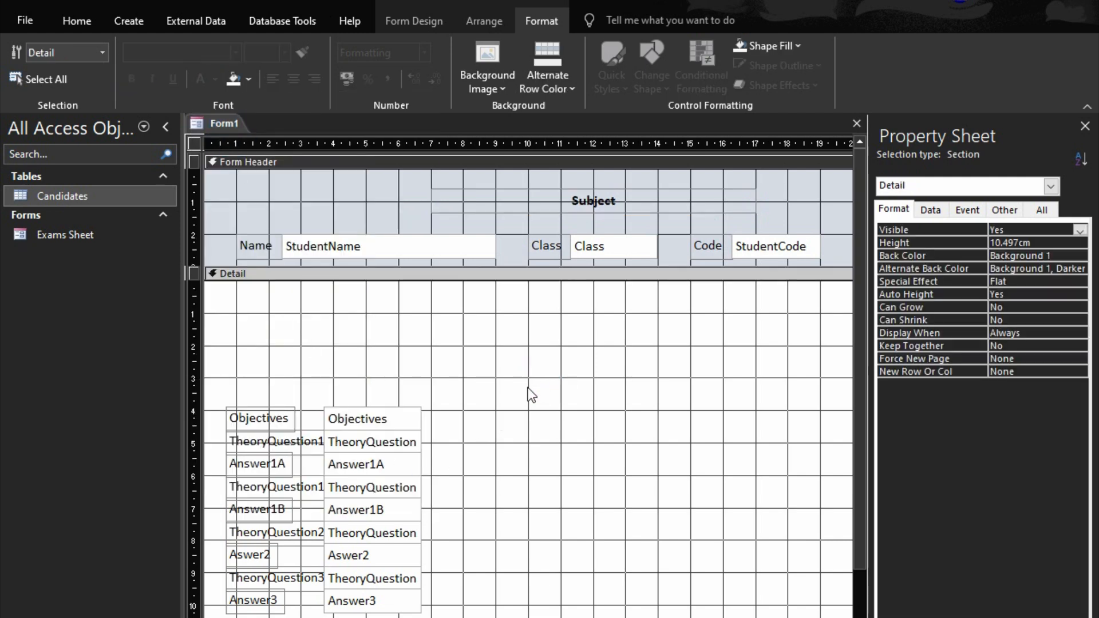
Move the Objectives controls to the Detail section's upper right and the TheoryQuestion1A pair to about 1 cm from its left, 2 cm down.
{"action": "left_click_drag", "start_coordinate": [286, 423], "coordinate": [667, 321]}
{"action": "left_click_drag", "start_coordinate": [308, 440], "coordinate": [318, 357]}
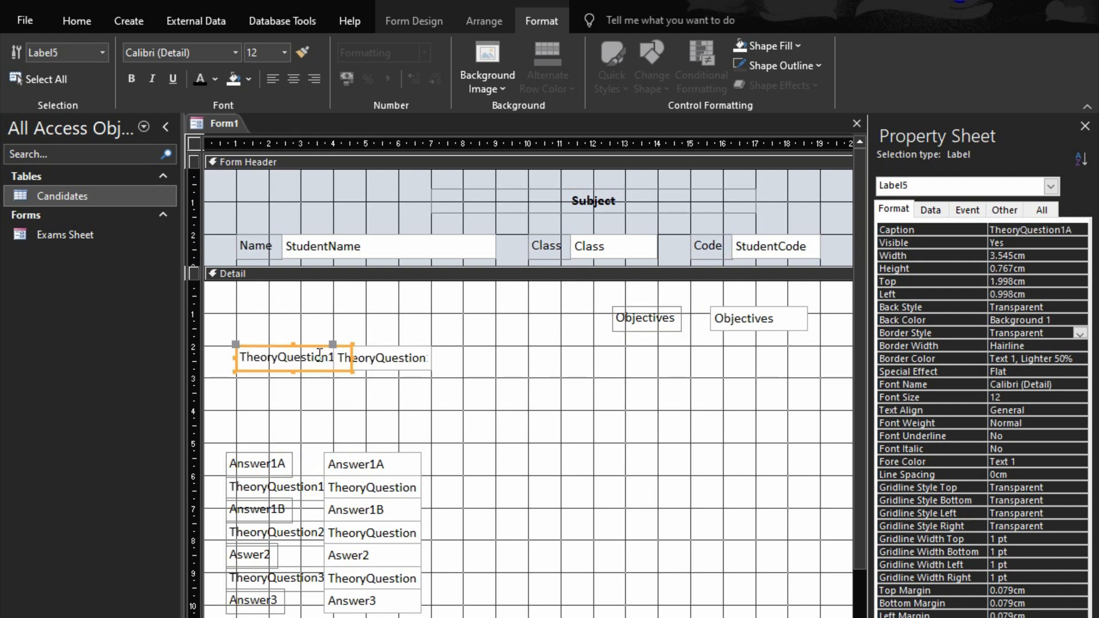
{"action": "left_click", "coordinate": [381, 361]}
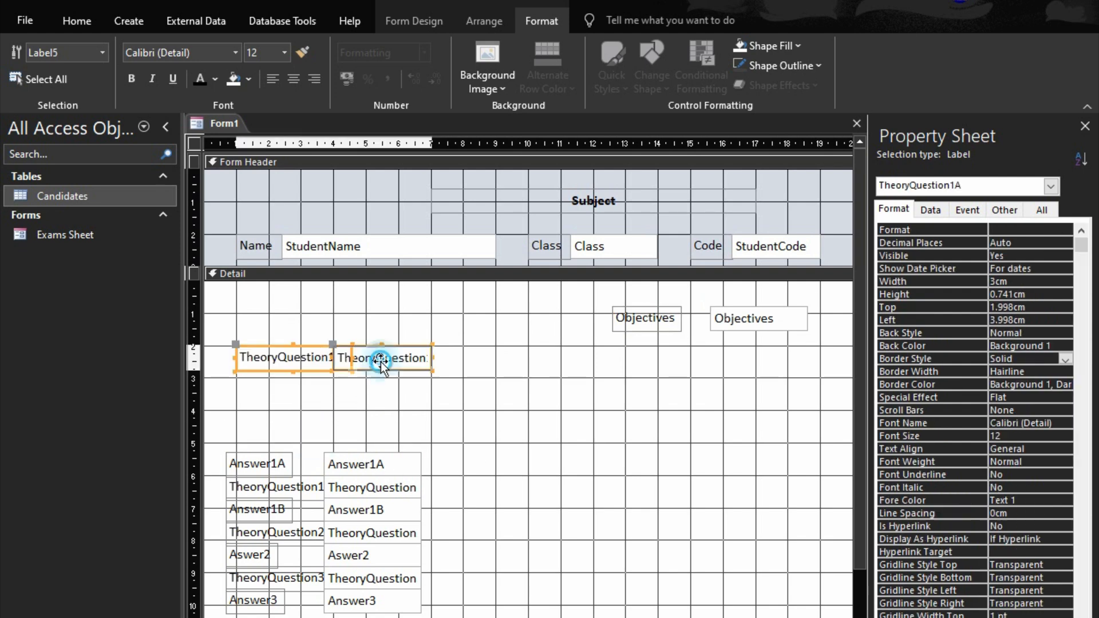
{"action": "left_click", "coordinate": [277, 358]}
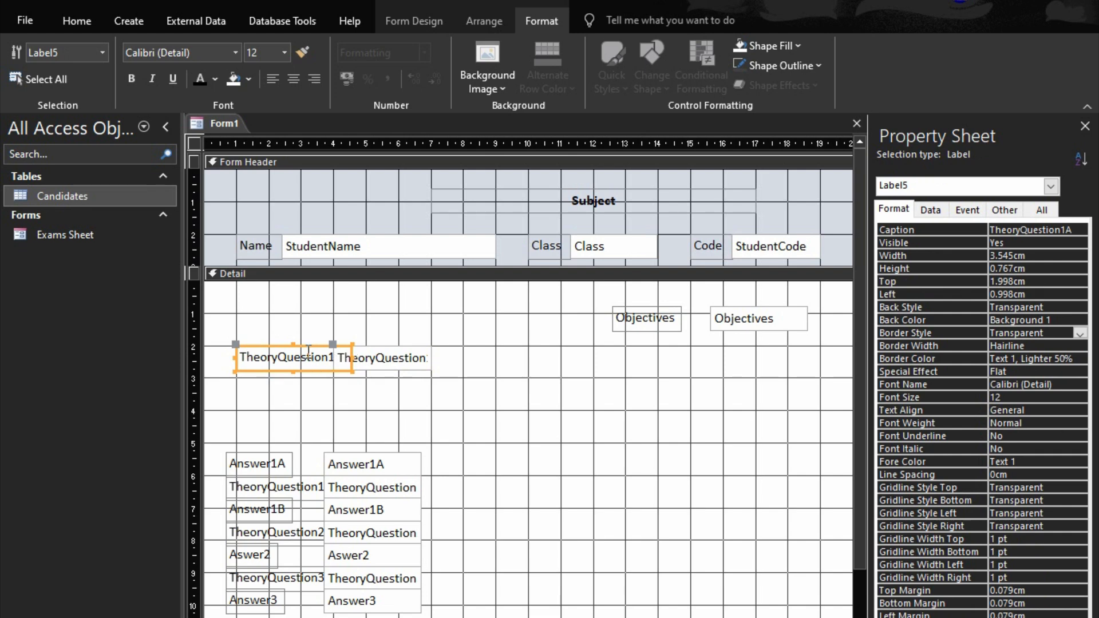
Widen the TheoryQuestion1A label to about 5 cm and fit its text box between the 6 cm and 15 cm marks.
{"action": "left_click_drag", "start_coordinate": [352, 358], "coordinate": [400, 364]}
{"action": "left_click", "coordinate": [403, 359]}
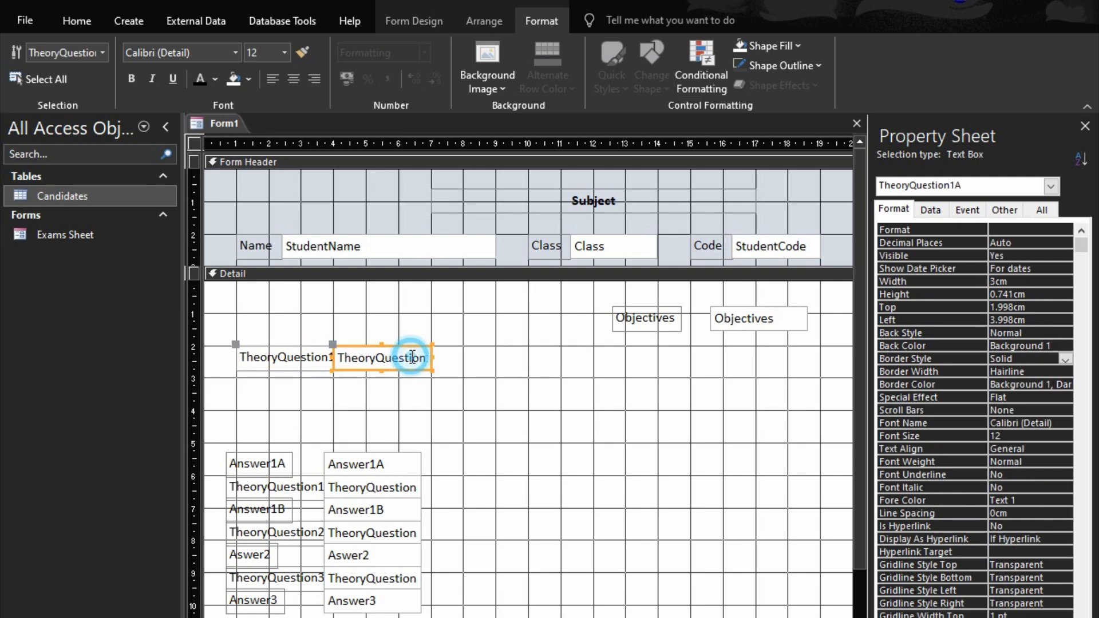
{"action": "left_click_drag", "start_coordinate": [327, 352], "coordinate": [345, 353]}
{"action": "left_click_drag", "start_coordinate": [433, 361], "coordinate": [691, 365]}
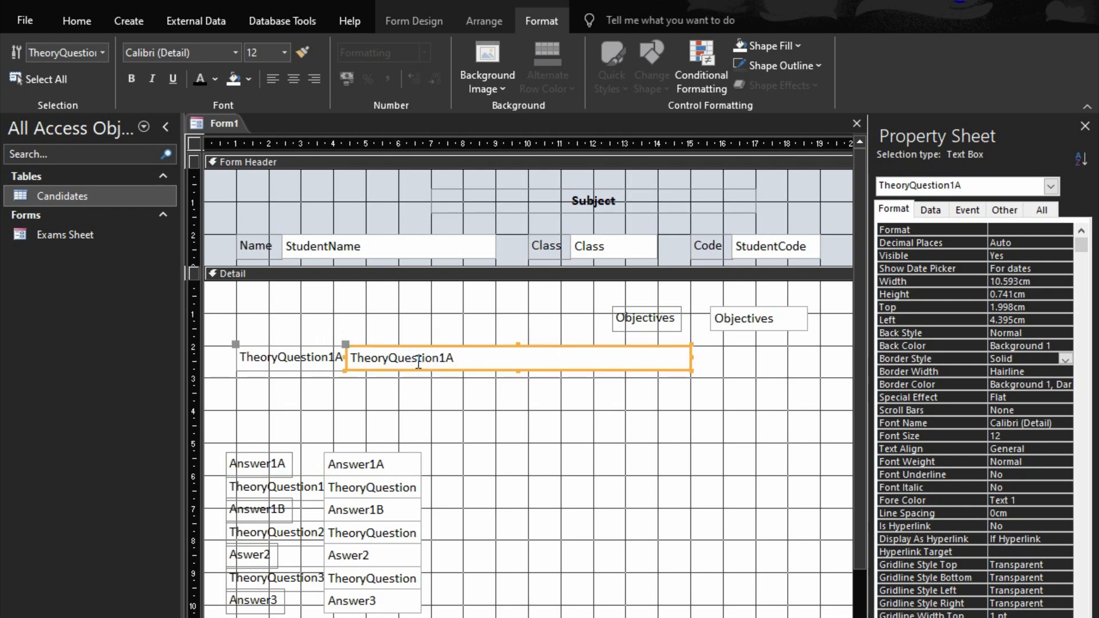
{"action": "left_click_drag", "start_coordinate": [347, 358], "coordinate": [399, 359]}
Change the TheoryQuestion1A label's caption to "1 A.".
{"action": "left_click", "coordinate": [285, 359]}
{"action": "left_click_drag", "start_coordinate": [327, 355], "coordinate": [159, 351]}
{"action": "key", "text": "BackSpace"}
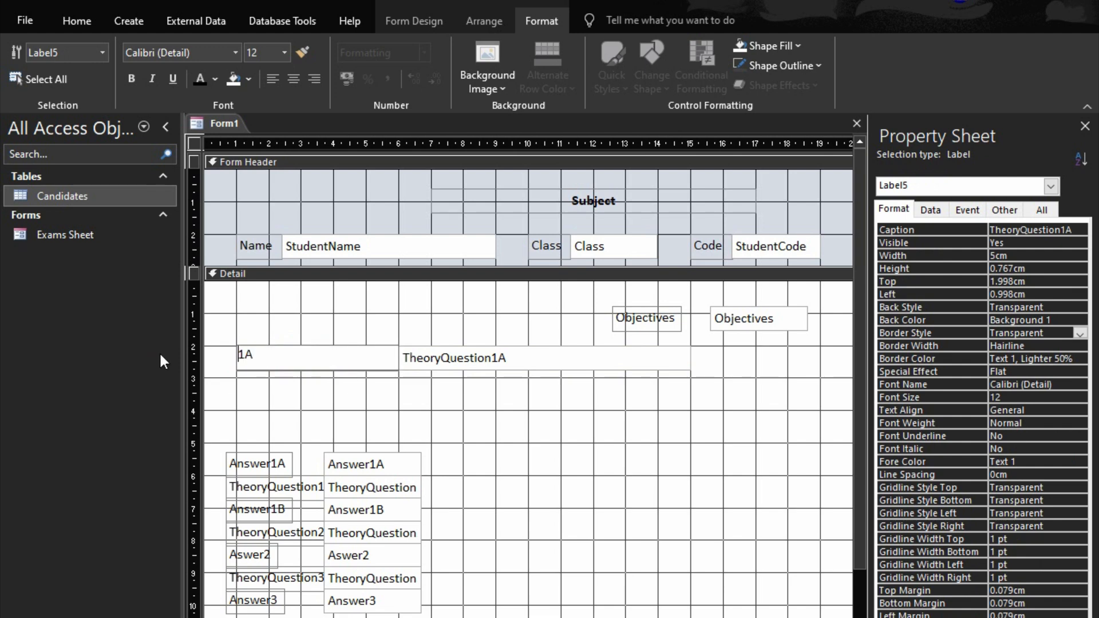
{"action": "left_click", "coordinate": [262, 354]}
{"action": "left_click", "coordinate": [246, 356]}
{"action": "left_click", "coordinate": [253, 357]}
{"action": "type", "text": "."}
{"action": "left_click", "coordinate": [279, 405]}
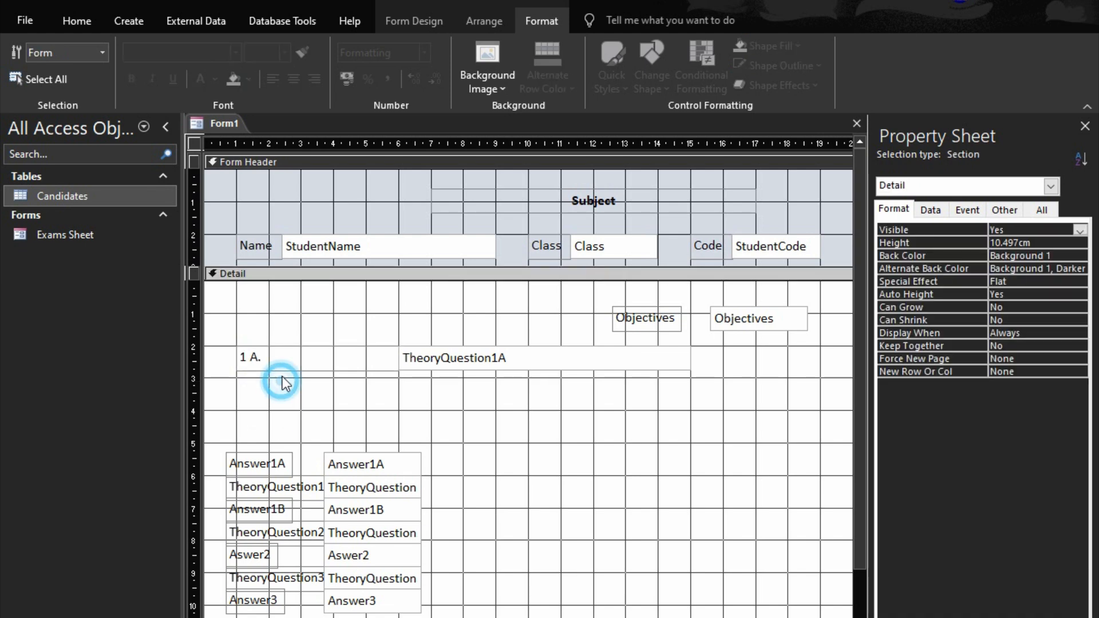
Narrow the "1 A." label to about 1 cm and stretch the TheoryQuestion1A text box beside it to about 14 cm wide.
{"action": "left_click", "coordinate": [289, 360]}
{"action": "left_click_drag", "start_coordinate": [394, 359], "coordinate": [268, 354]}
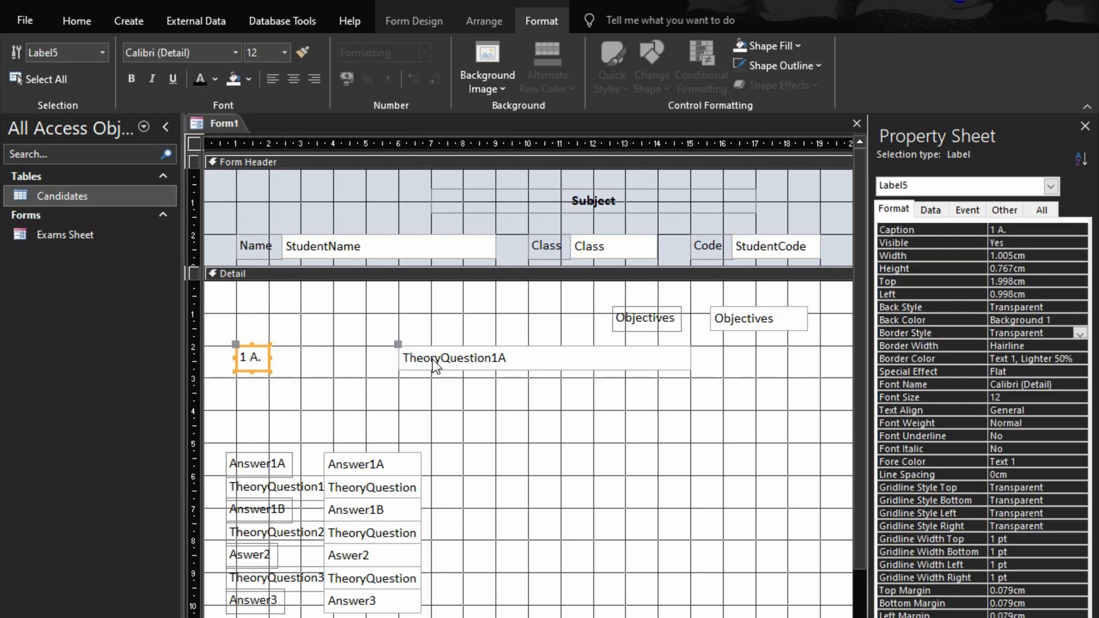
{"action": "left_click", "coordinate": [401, 359]}
{"action": "left_click_drag", "start_coordinate": [399, 358], "coordinate": [268, 356]}
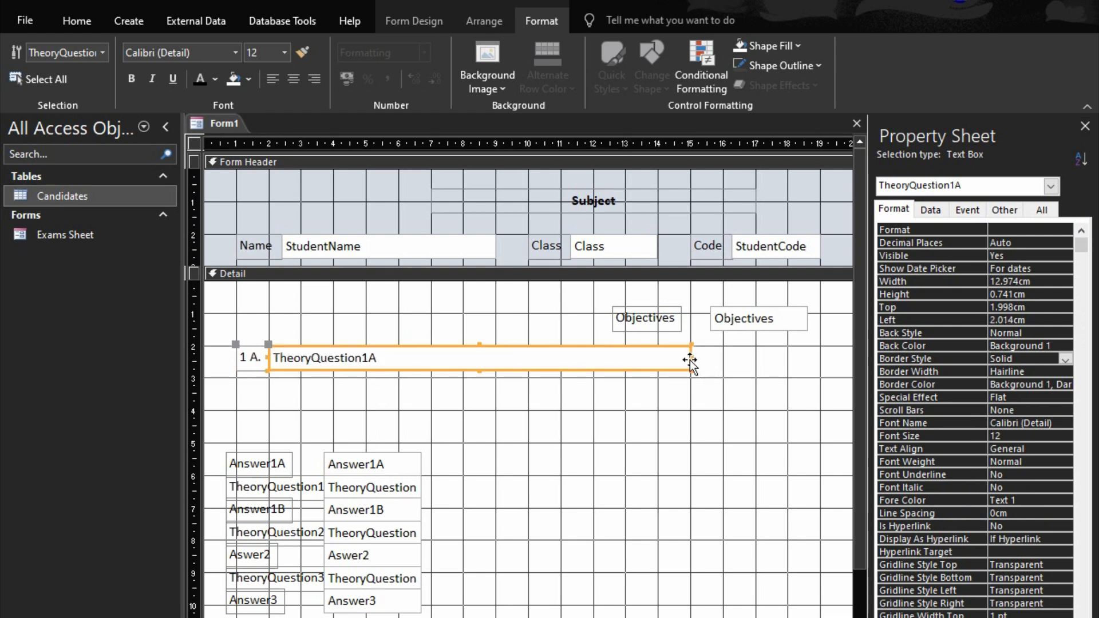
{"action": "left_click_drag", "start_coordinate": [690, 361], "coordinate": [724, 358]}
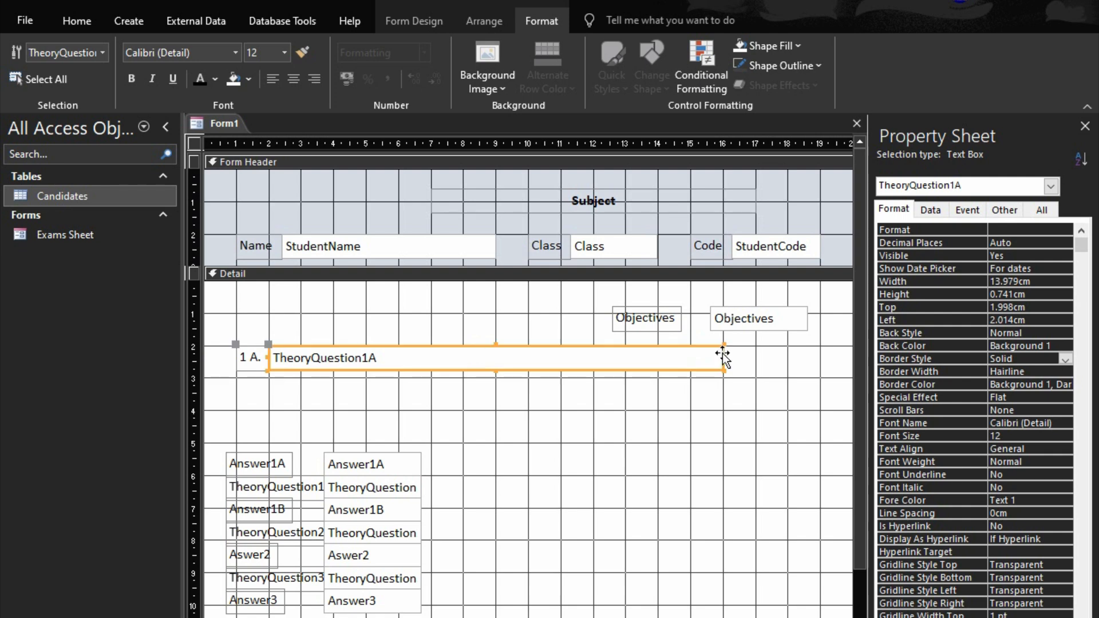
Delete the Answer1A label and place the Answer1A text box at the end of the "1 A." row, about 17 cm from the left.
{"action": "left_click_drag", "start_coordinate": [290, 453], "coordinate": [485, 395]}
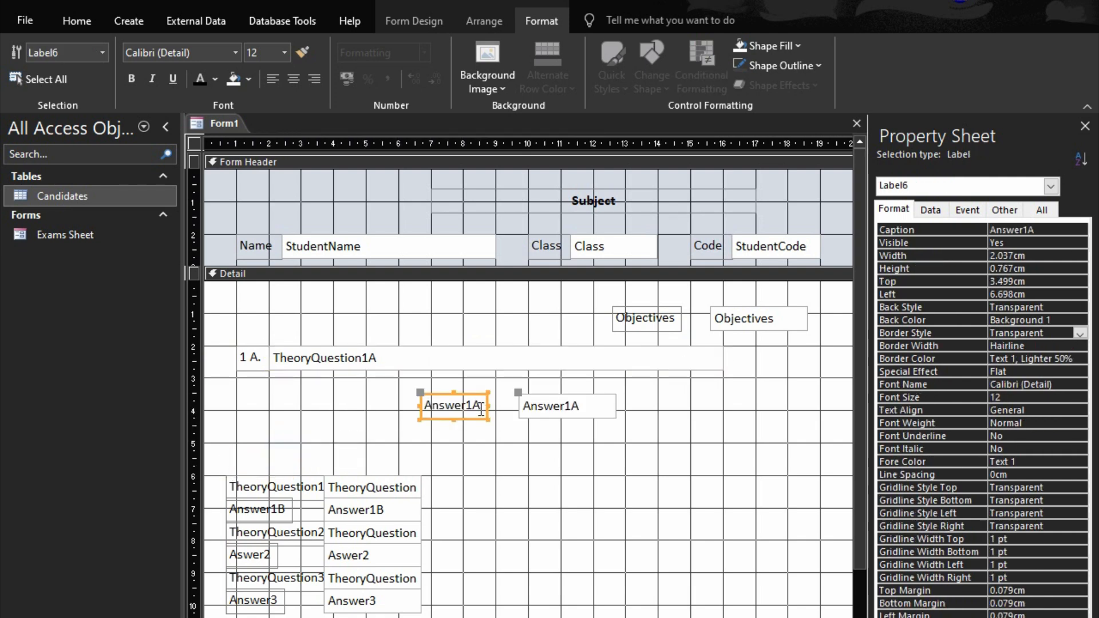
{"action": "left_click_drag", "start_coordinate": [484, 439], "coordinate": [772, 363]}
{"action": "key", "text": "Delete"}
{"action": "scroll", "coordinate": [622, 442], "scroll_direction": "right", "scroll_amount": 3}
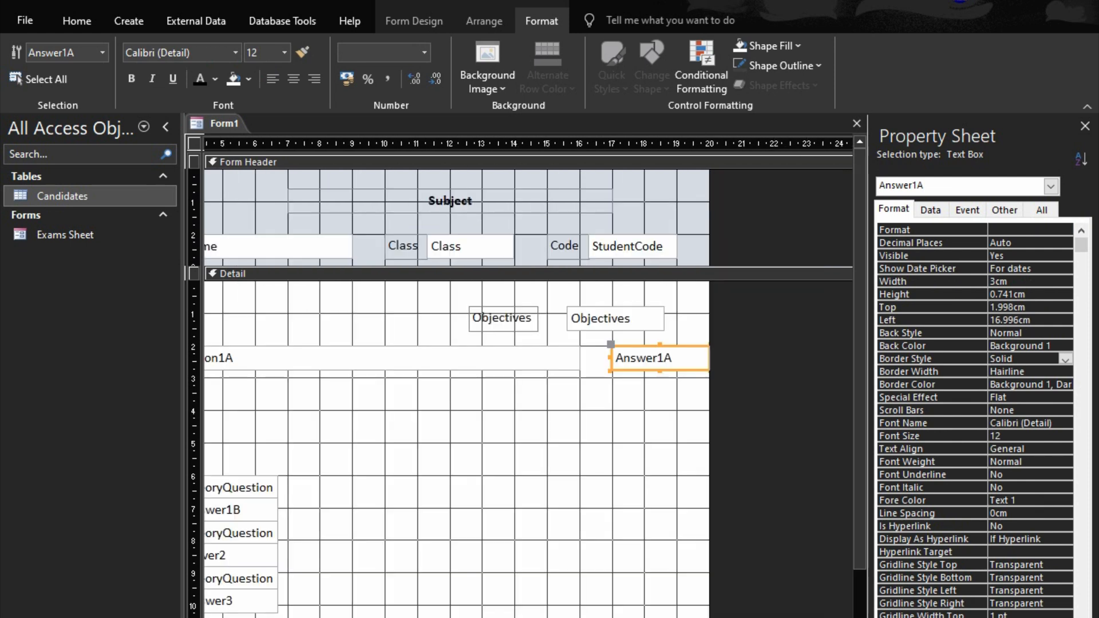
Narrow the Answer1A text box to about 2 cm.
{"action": "key", "text": "shift+Left"}
{"action": "key", "text": "shift+Left"}
{"action": "key", "text": "shift+Left"}
{"action": "key", "text": "shift+Left"}
{"action": "key", "text": "shift+Left"}
{"action": "key", "text": "shift+Left"}
{"action": "key", "text": "shift+Left"}
{"action": "key", "text": "shift+Left"}
{"action": "key", "text": "shift+Left"}
{"action": "key", "text": "shift+Left"}
{"action": "key", "text": "shift+Left"}
{"action": "key", "text": "shift+Left"}
{"action": "key", "text": "shift+Left"}
{"action": "key", "text": "shift+Left"}
{"action": "key", "text": "shift+Left"}
{"action": "key", "text": "shift+Left"}
{"action": "key", "text": "shift+Left"}
{"action": "key", "text": "shift+Left"}
{"action": "key", "text": "shift+Left"}
{"action": "key", "text": "shift+Left"}
{"action": "key", "text": "shift+Left"}
{"action": "key", "text": "shift+Left"}
{"action": "key", "text": "shift+Left"}
{"action": "key", "text": "shift+Left"}
{"action": "key", "text": "shift+Left"}
{"action": "key", "text": "shift+Left"}
{"action": "key", "text": "shift+Left"}
{"action": "key", "text": "shift+Left"}
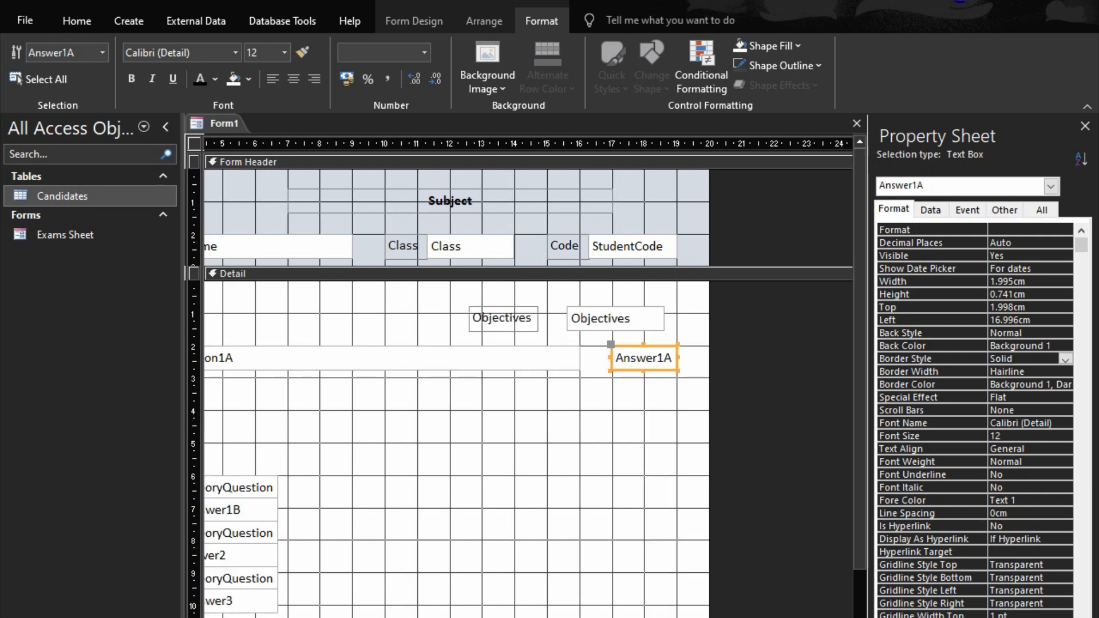
{"action": "left_click", "coordinate": [782, 595]}
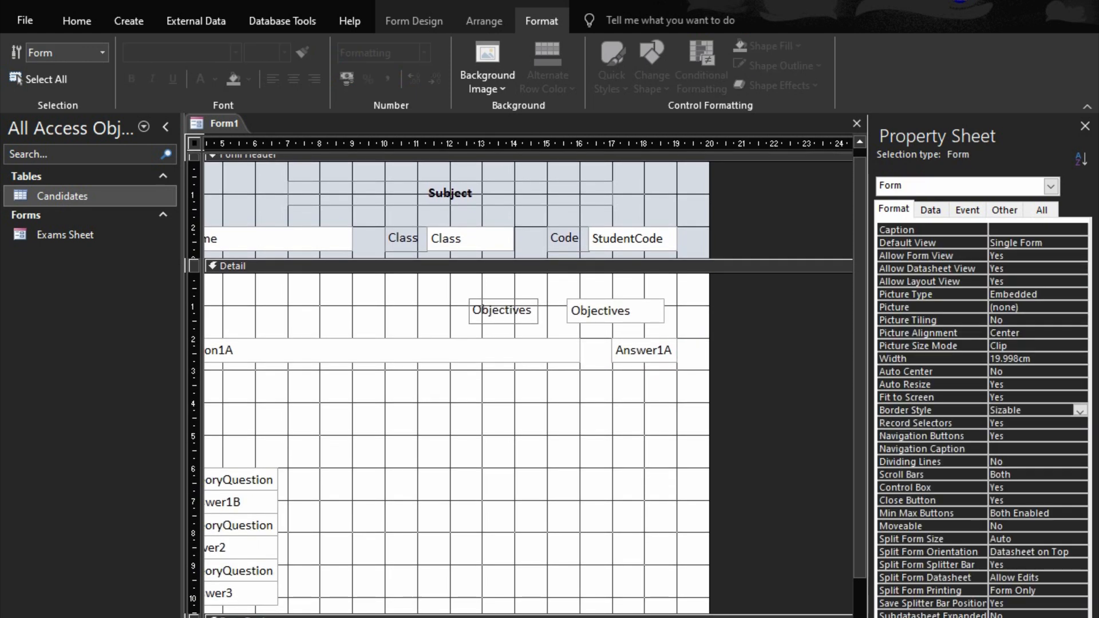
Move the TheoryQuestion1B label and text box beneath the "1 A." row and change the label's caption to "1 B.".
{"action": "scroll", "coordinate": [528, 441], "scroll_direction": "left", "scroll_amount": 5}
{"action": "left_click_drag", "start_coordinate": [268, 501], "coordinate": [290, 384]}
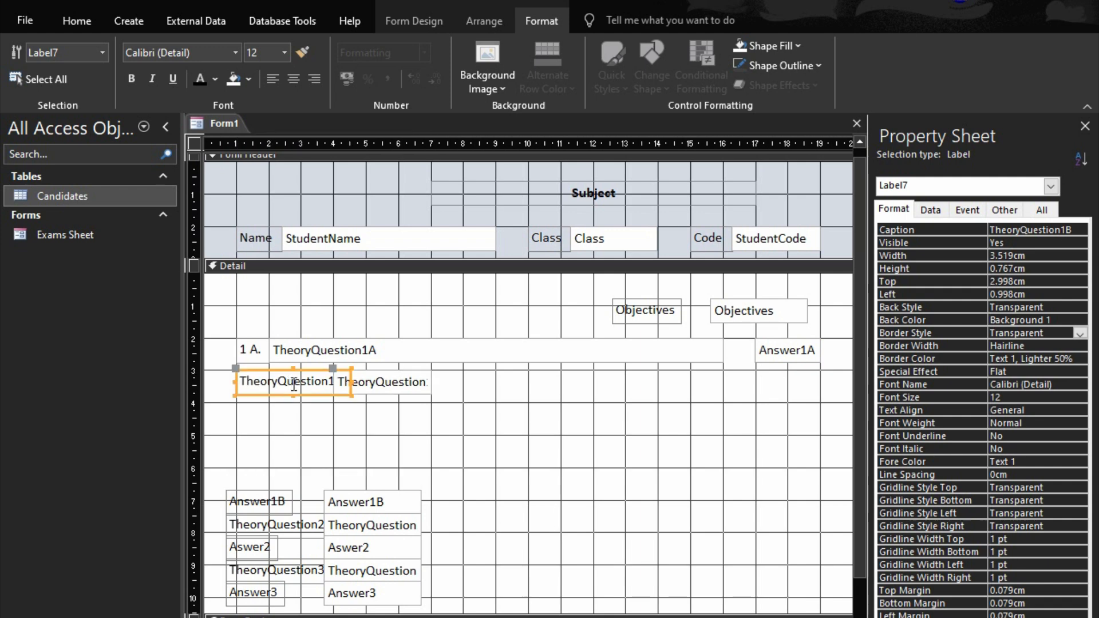
{"action": "left_click", "coordinate": [291, 385]}
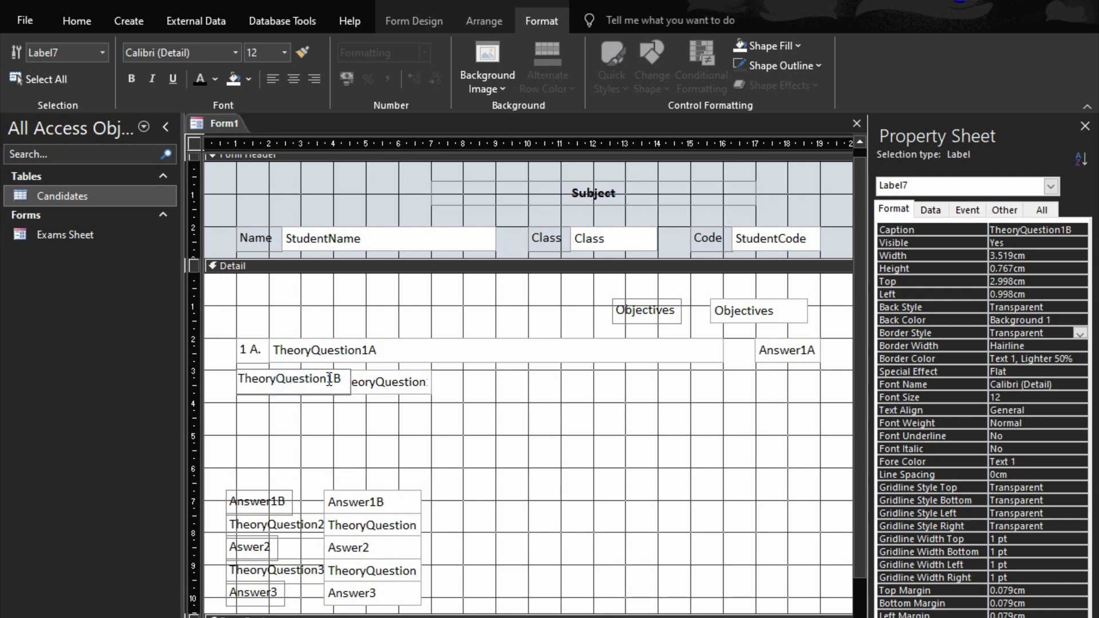
{"action": "left_click_drag", "start_coordinate": [329, 380], "coordinate": [147, 377]}
{"action": "key", "text": "BackSpace"}
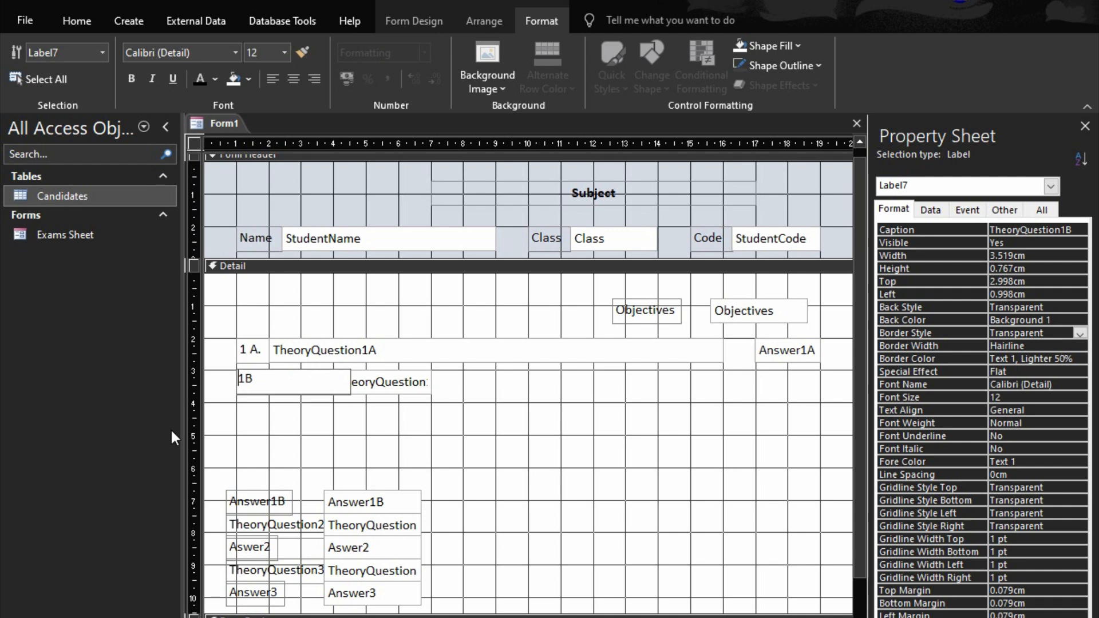
{"action": "key", "text": "Right"}
{"action": "type", "text": "."}
{"action": "left_click", "coordinate": [284, 436]}
Narrow the "1 B." label to about 1 cm and stretch the TheoryQuestion1B text box to line up with the TheoryQuestion1A text box.
{"action": "left_click", "coordinate": [288, 381]}
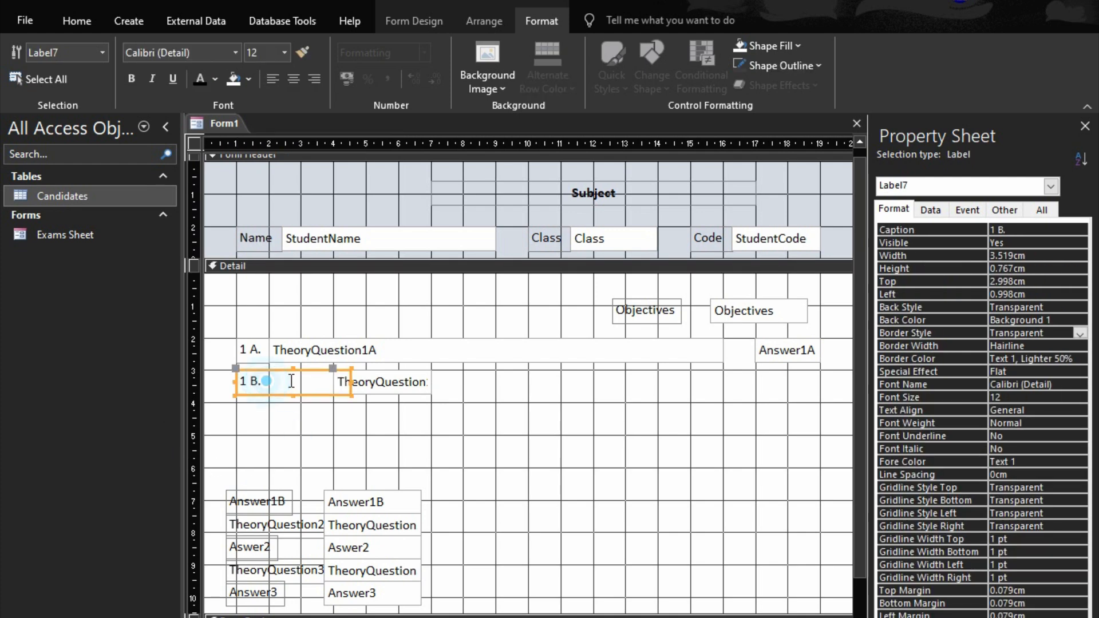
{"action": "left_click_drag", "start_coordinate": [349, 384], "coordinate": [269, 382]}
{"action": "left_click", "coordinate": [350, 381]}
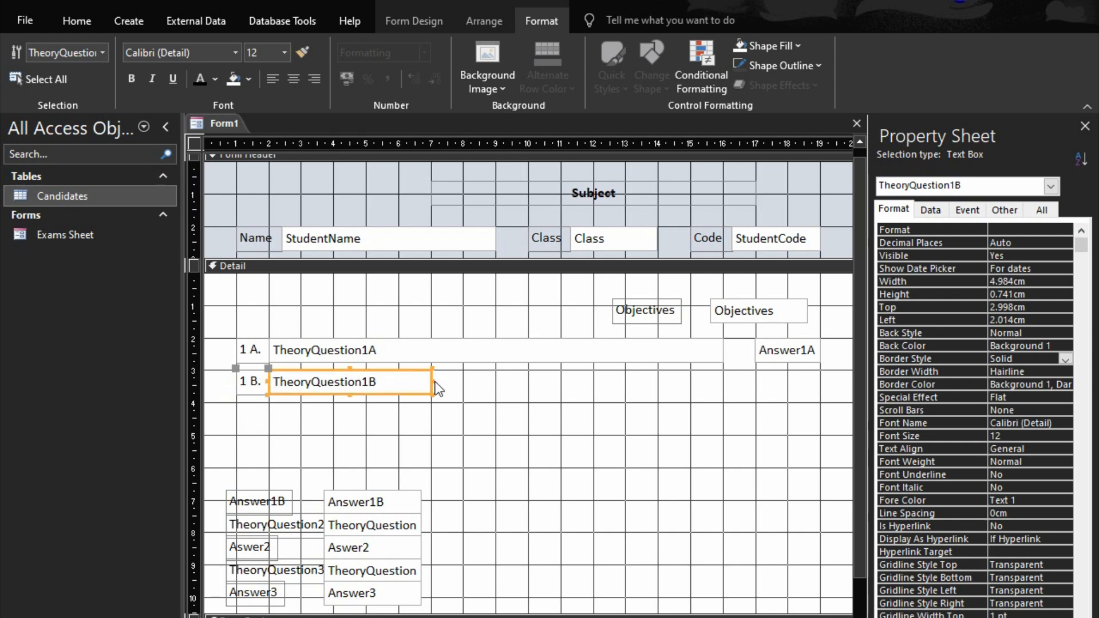
{"action": "left_click_drag", "start_coordinate": [429, 381], "coordinate": [722, 402]}
Delete the Answer1B label and place the Answer1B text box at the end of the "1 B." row, directly under Answer1A.
{"action": "left_click_drag", "start_coordinate": [225, 506], "coordinate": [440, 406]}
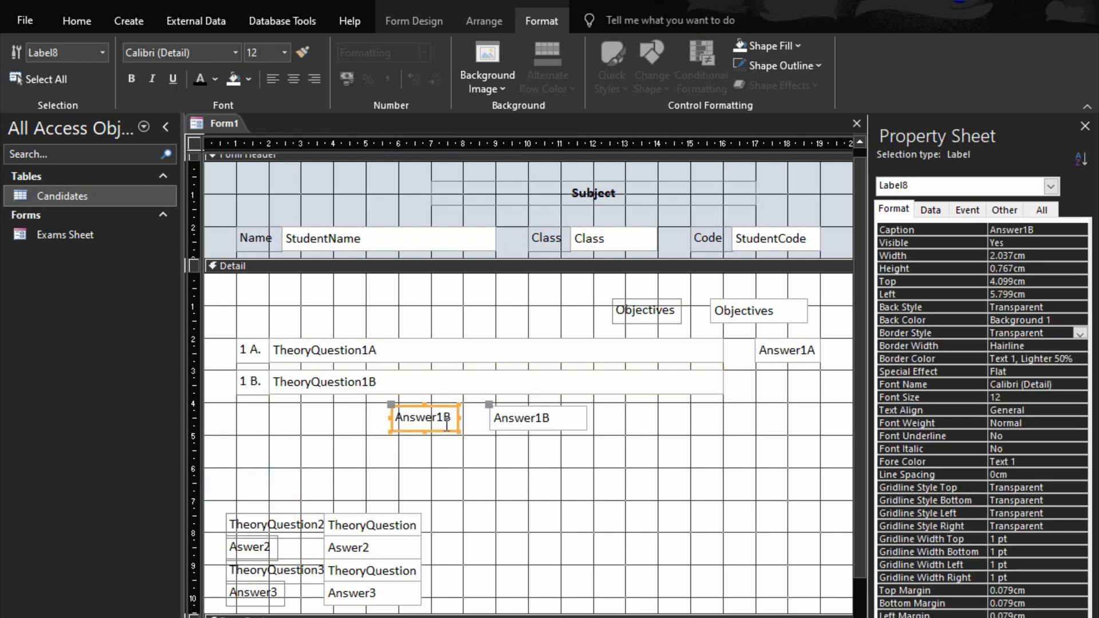
{"action": "key", "text": "Delete"}
{"action": "left_click_drag", "start_coordinate": [498, 423], "coordinate": [766, 388]}
Size the Answer1A and Answer1B text boxes together so that Answer1B matches Answer1A's narrower width.
{"action": "left_click", "coordinate": [772, 427]}
{"action": "left_click_drag", "start_coordinate": [771, 427], "coordinate": [765, 345]}
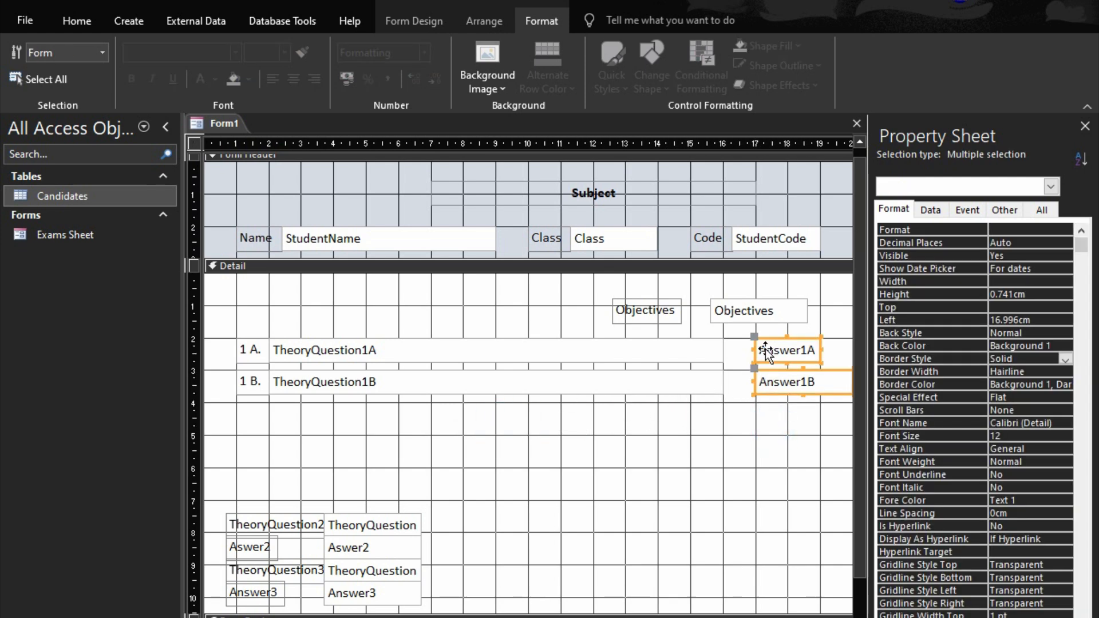
{"action": "right_click", "coordinate": [767, 384]}
{"action": "mouse_move", "coordinate": [806, 597]}
{"action": "left_click", "coordinate": [939, 597]}
{"action": "left_click", "coordinate": [675, 471]}
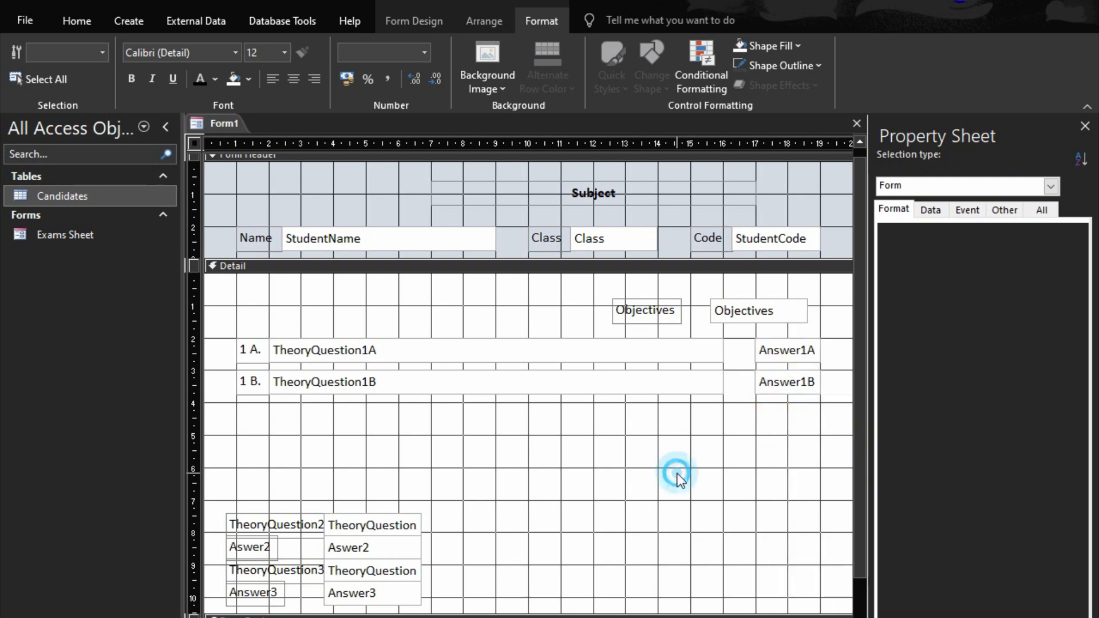
Move the TheoryQuestion2 label and text box beneath the "1 B." row and change the label's caption to "2.".
{"action": "left_click_drag", "start_coordinate": [283, 524], "coordinate": [135, 415]}
{"action": "left_click", "coordinate": [327, 417]}
{"action": "key", "text": "BackSpace"}
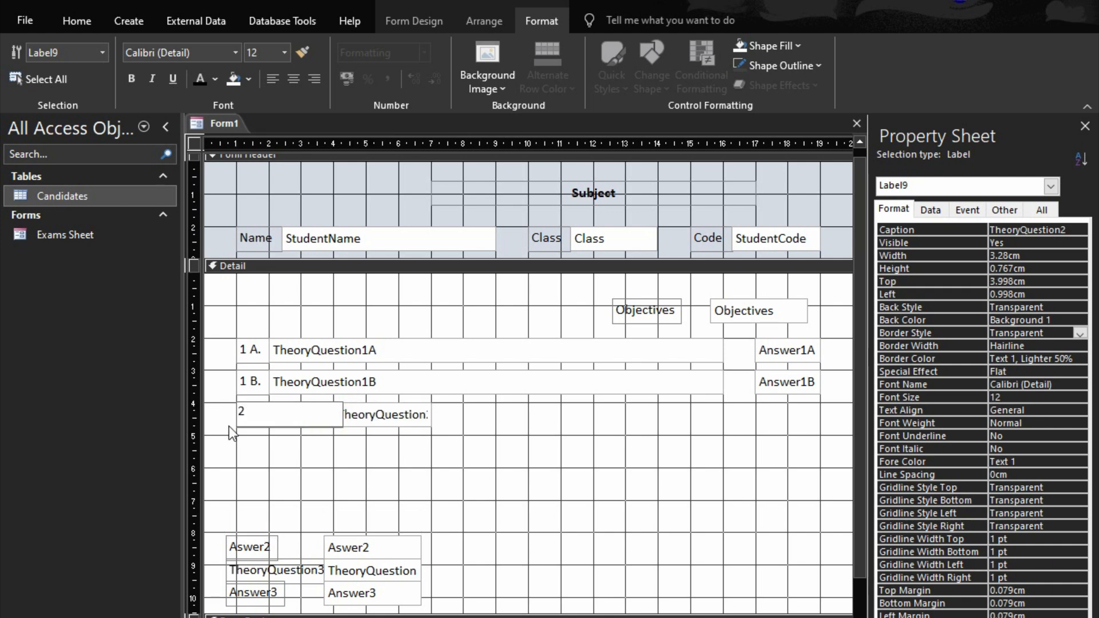
{"action": "left_click", "coordinate": [248, 441]}
{"action": "left_click", "coordinate": [262, 416]}
{"action": "left_click", "coordinate": [256, 413]}
{"action": "type", "text": "."}
{"action": "left_click", "coordinate": [259, 449]}
{"action": "left_click", "coordinate": [270, 425]}
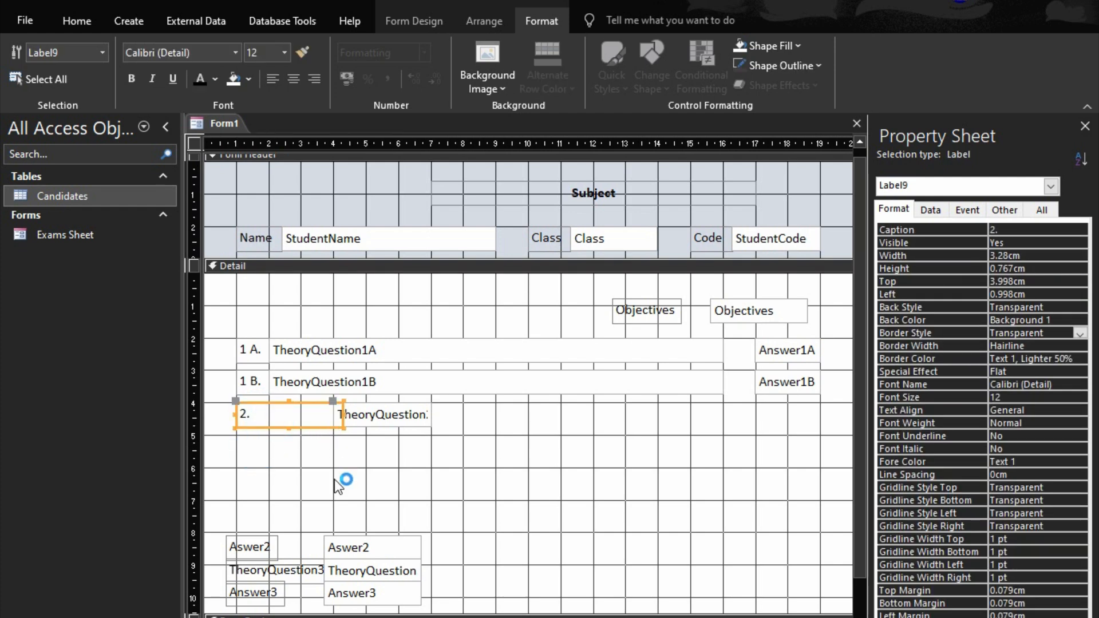
{"action": "left_click", "coordinate": [391, 418]}
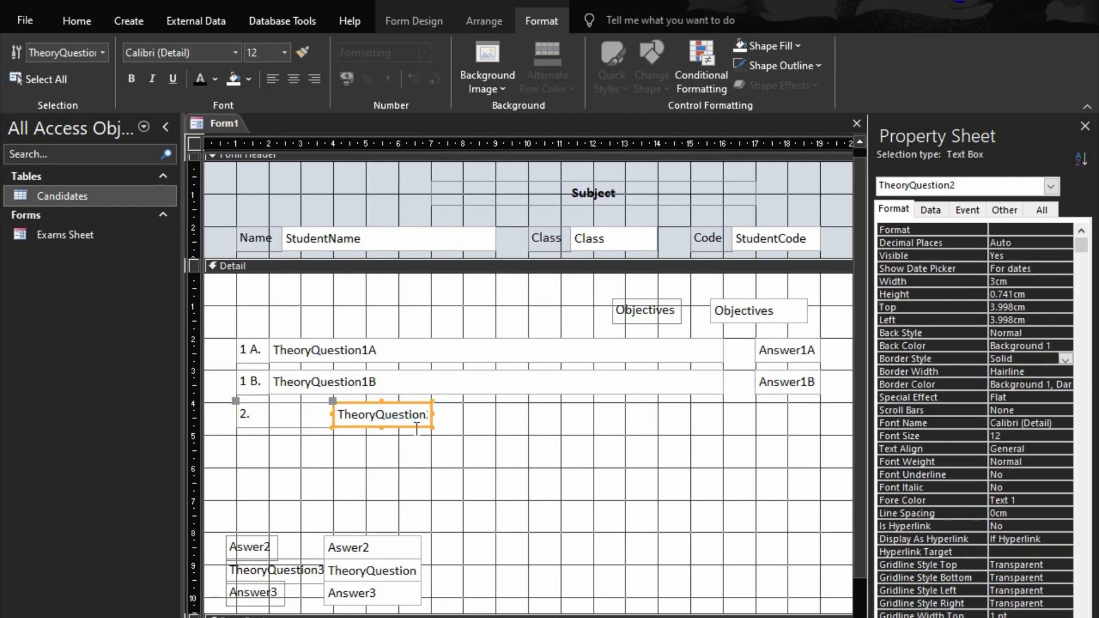
Delete the Aswer2 label and place the Aswer2 text box at the end of the "2." row, under Answer1B.
{"action": "left_click_drag", "start_coordinate": [259, 550], "coordinate": [270, 447]}
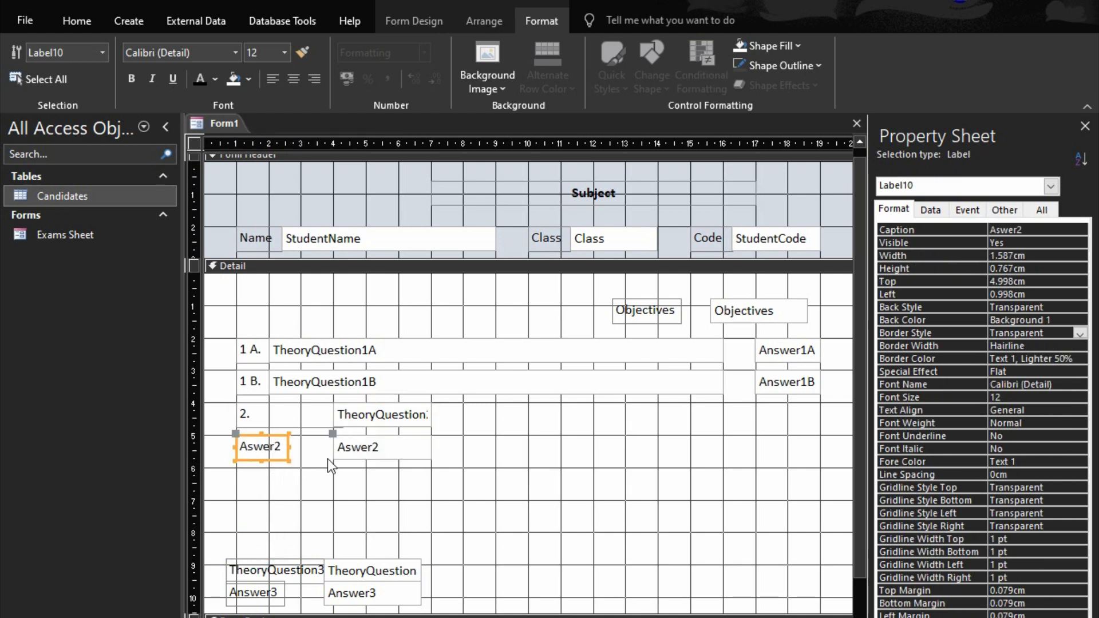
{"action": "key", "text": "Delete"}
{"action": "left_click_drag", "start_coordinate": [341, 448], "coordinate": [765, 411]}
Move the TheoryQuestion3 label and text box beneath the "2." row and change the label's caption to "3.".
{"action": "left_click_drag", "start_coordinate": [247, 567], "coordinate": [260, 445]}
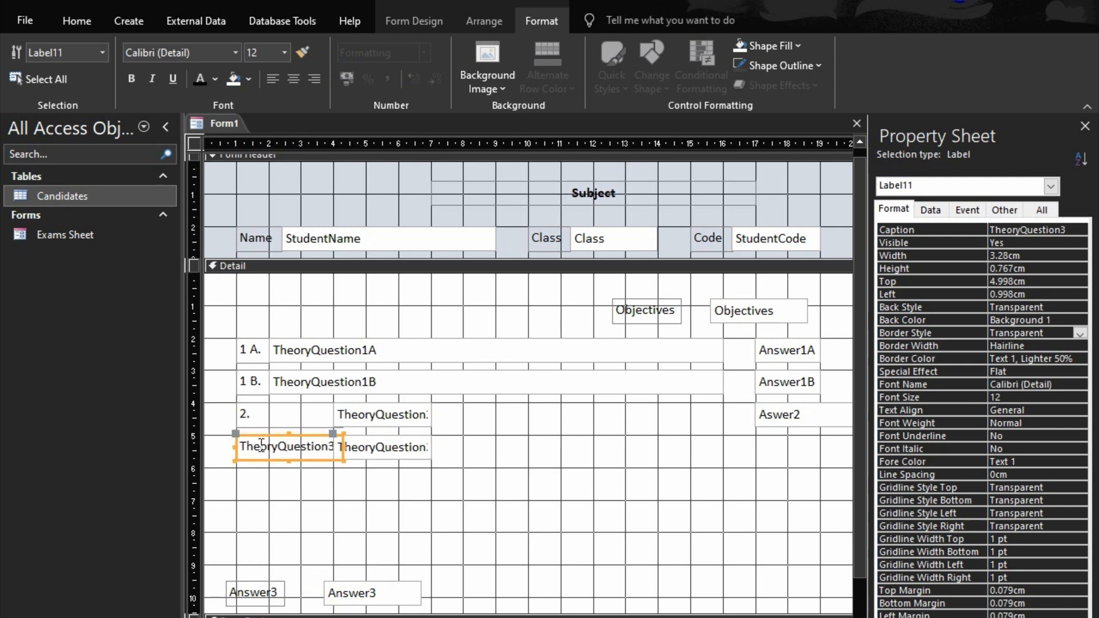
{"action": "double_click", "coordinate": [330, 447]}
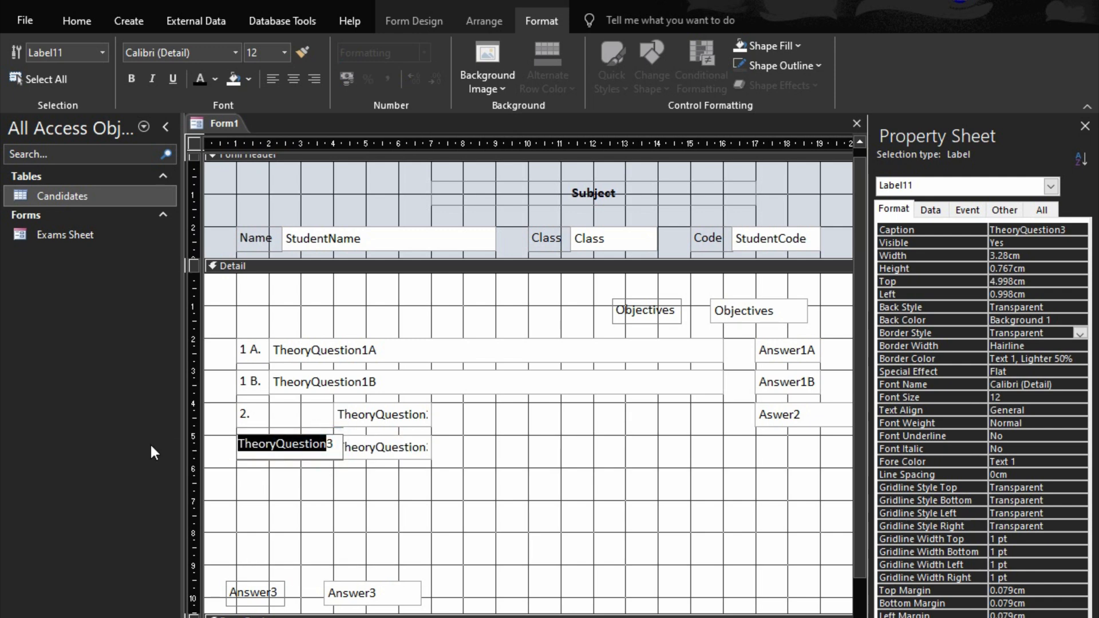
{"action": "type", "text": "3."}
{"action": "left_click", "coordinate": [280, 500]}
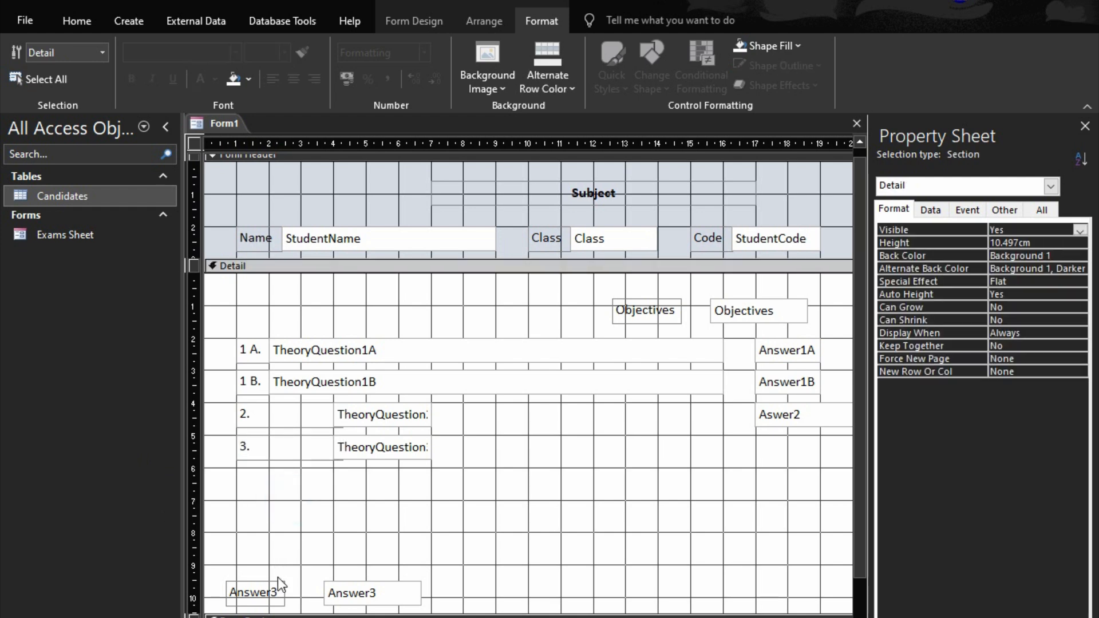
Place the Answer3 text box at the end of the "3." row, under Aswer2, and delete the Answer3 label.
{"action": "left_click_drag", "start_coordinate": [350, 586], "coordinate": [785, 447]}
{"action": "left_click", "coordinate": [345, 527]}
{"action": "key", "text": "Delete"}
Size the "1 A.", "1 B.", "2." and "3." labels in Detail to the same narrow width.
{"action": "left_click_drag", "start_coordinate": [247, 499], "coordinate": [252, 347]}
{"action": "right_click", "coordinate": [269, 425]}
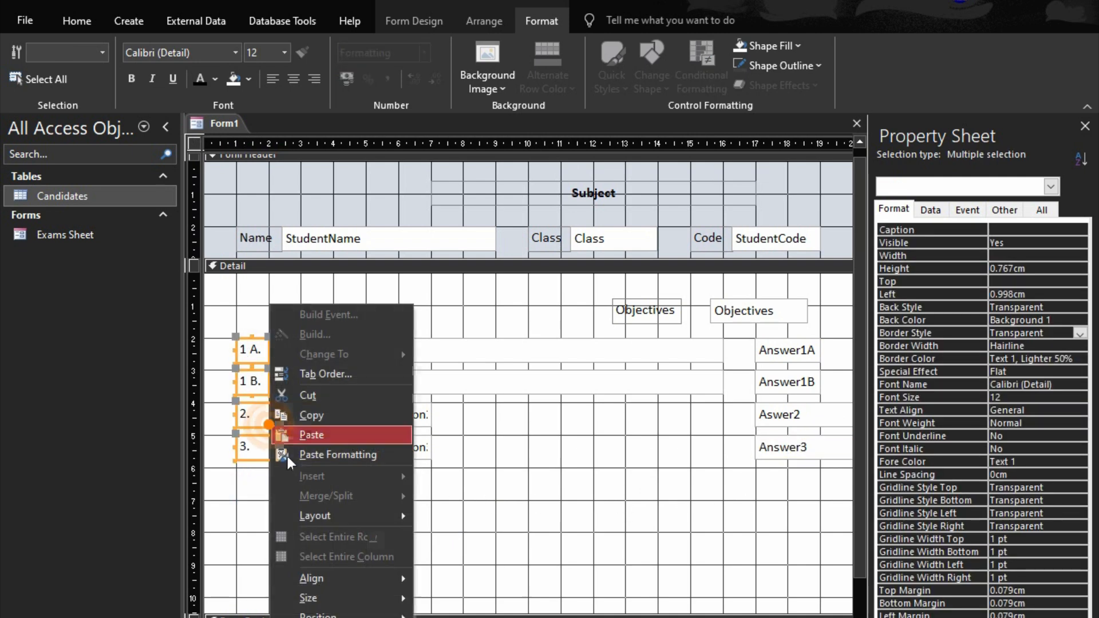
{"action": "mouse_move", "coordinate": [372, 592]}
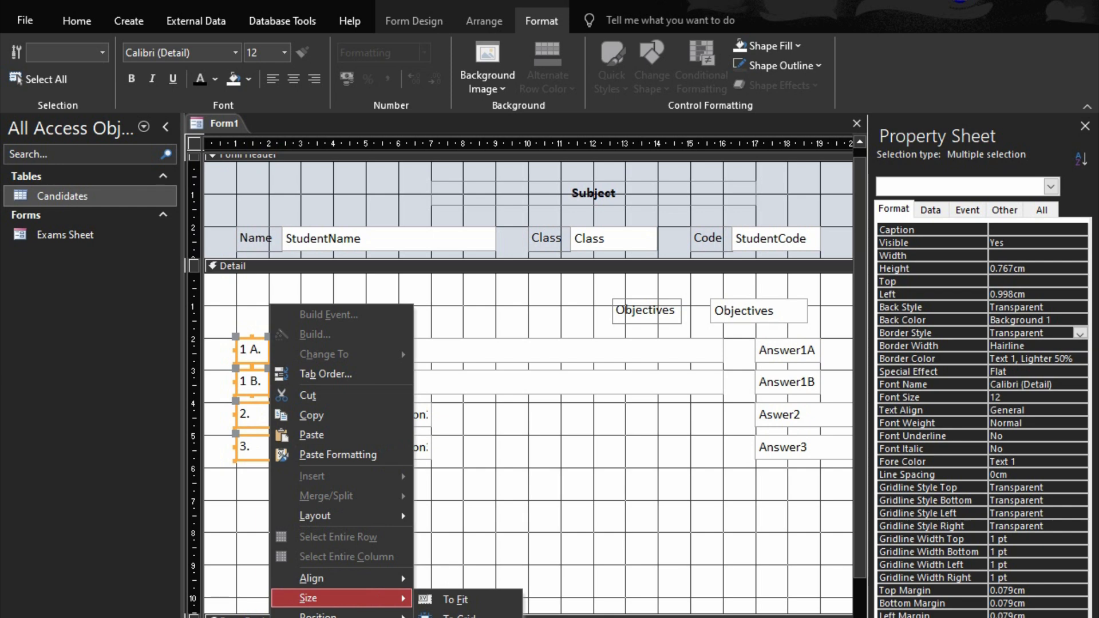
{"action": "left_click", "coordinate": [466, 617]}
Left-align the four TheoryQuestion text boxes and size them all to the widest one's width.
{"action": "left_click_drag", "start_coordinate": [416, 502], "coordinate": [400, 373]}
{"action": "right_click", "coordinate": [410, 410]}
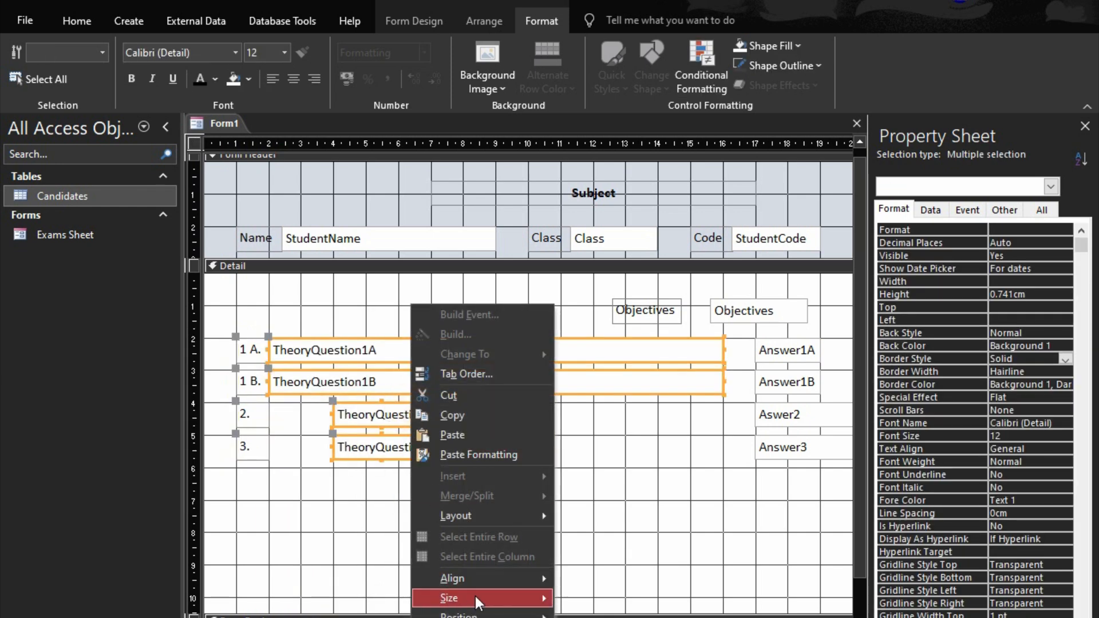
{"action": "mouse_move", "coordinate": [485, 582]}
{"action": "left_click", "coordinate": [575, 580]}
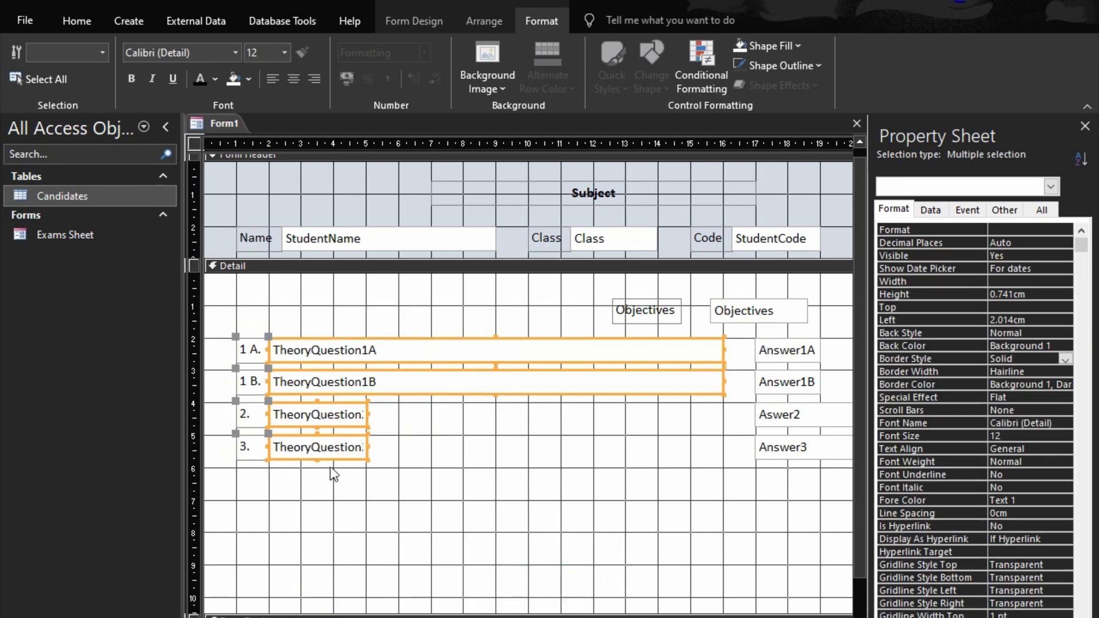
{"action": "right_click", "coordinate": [328, 446]}
{"action": "mouse_move", "coordinate": [403, 597]}
{"action": "left_click", "coordinate": [572, 607]}
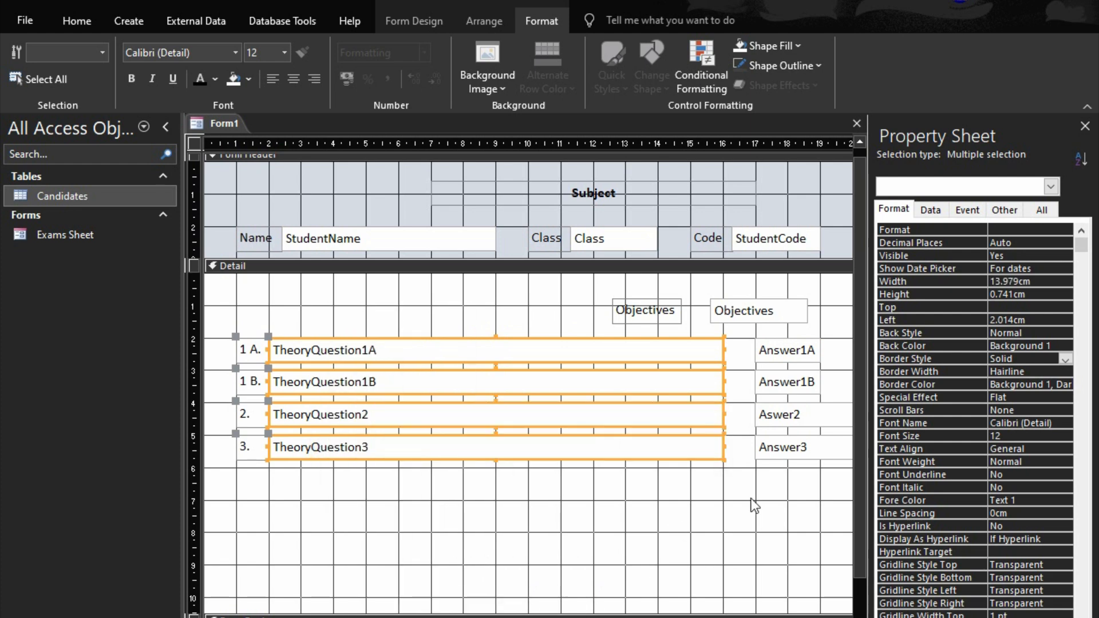
Size the Answer1A, Answer1B, Aswer2 and Answer3 text boxes to the same narrow width.
{"action": "left_click_drag", "start_coordinate": [766, 491], "coordinate": [770, 344]}
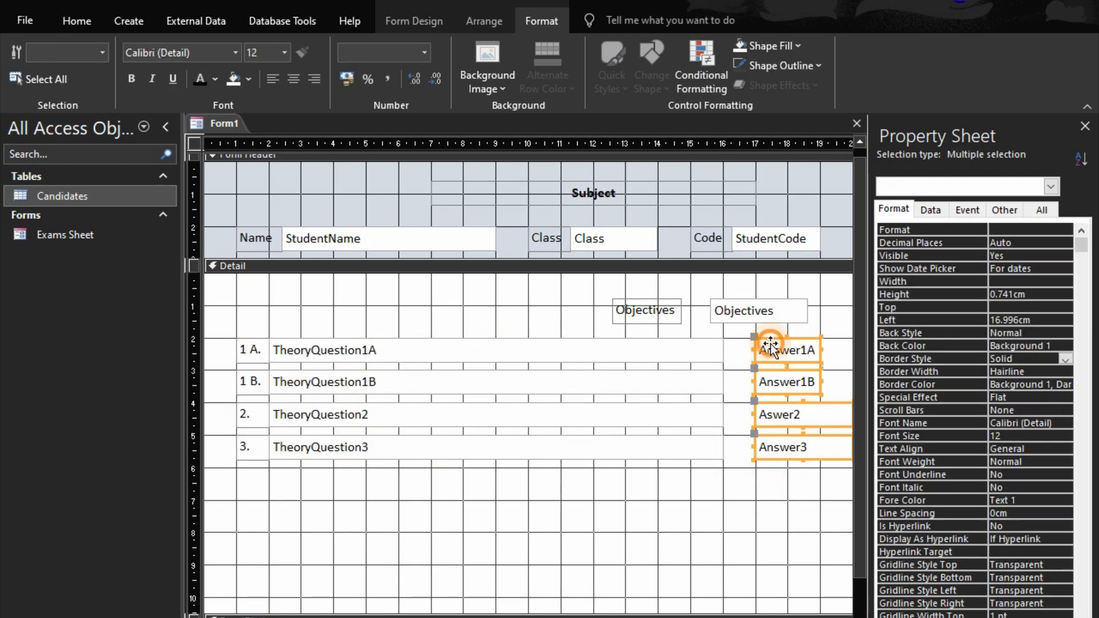
{"action": "right_click", "coordinate": [770, 343]}
{"action": "mouse_move", "coordinate": [790, 601]}
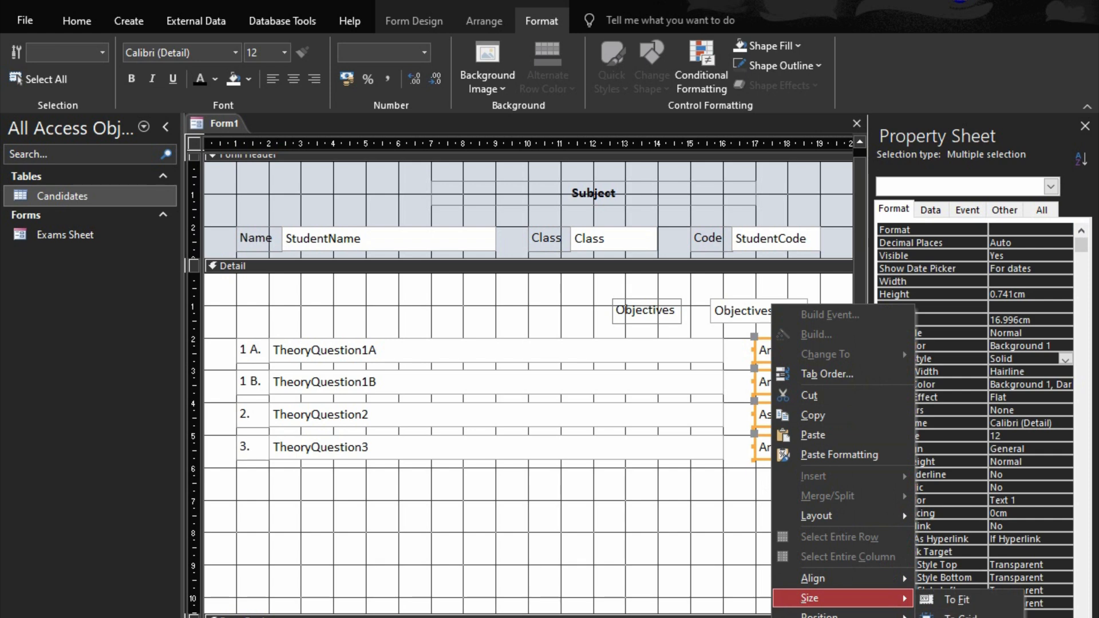
{"action": "left_click", "coordinate": [956, 600]}
{"action": "left_click", "coordinate": [708, 536]}
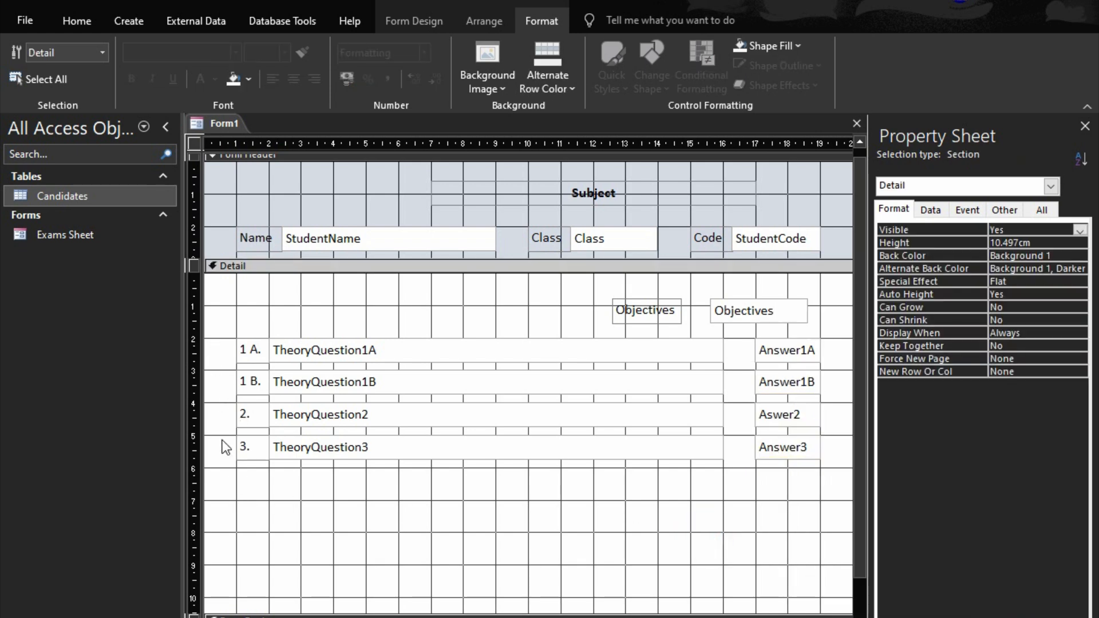
Nudge the "1 B.", "2." and "3." rows down together to widen the gap beneath the "1 A." row.
{"action": "left_click_drag", "start_coordinate": [212, 368], "coordinate": [813, 461]}
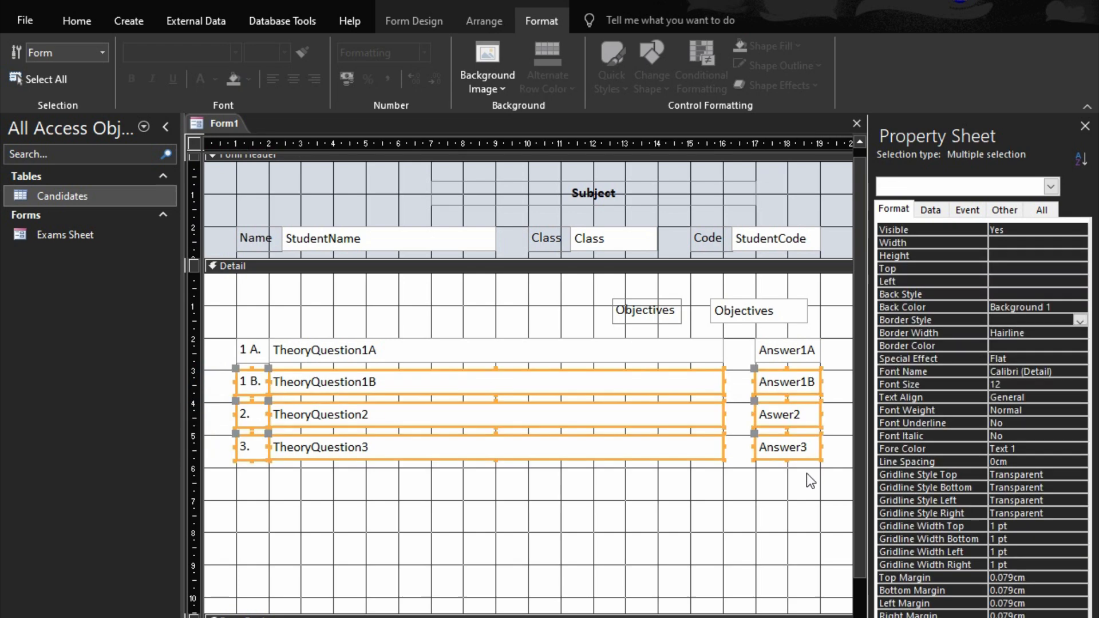
{"action": "key", "text": "Down"}
{"action": "key", "text": "Down"}
{"action": "key", "text": "Down"}
{"action": "key", "text": "Down"}
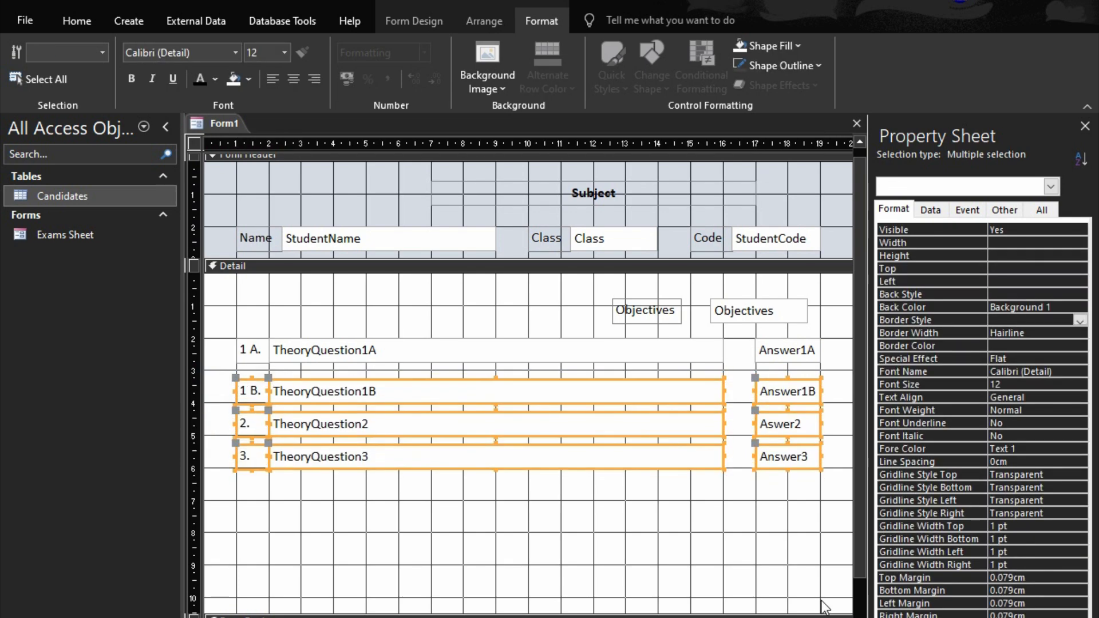
Nudge the "2." and "3." rows down together to widen the gap beneath the "1 B." row.
{"action": "left_click_drag", "start_coordinate": [221, 415], "coordinate": [836, 482]}
{"action": "key", "text": "Down"}
{"action": "key", "text": "Down"}
{"action": "key", "text": "Down"}
{"action": "key", "text": "Down"}
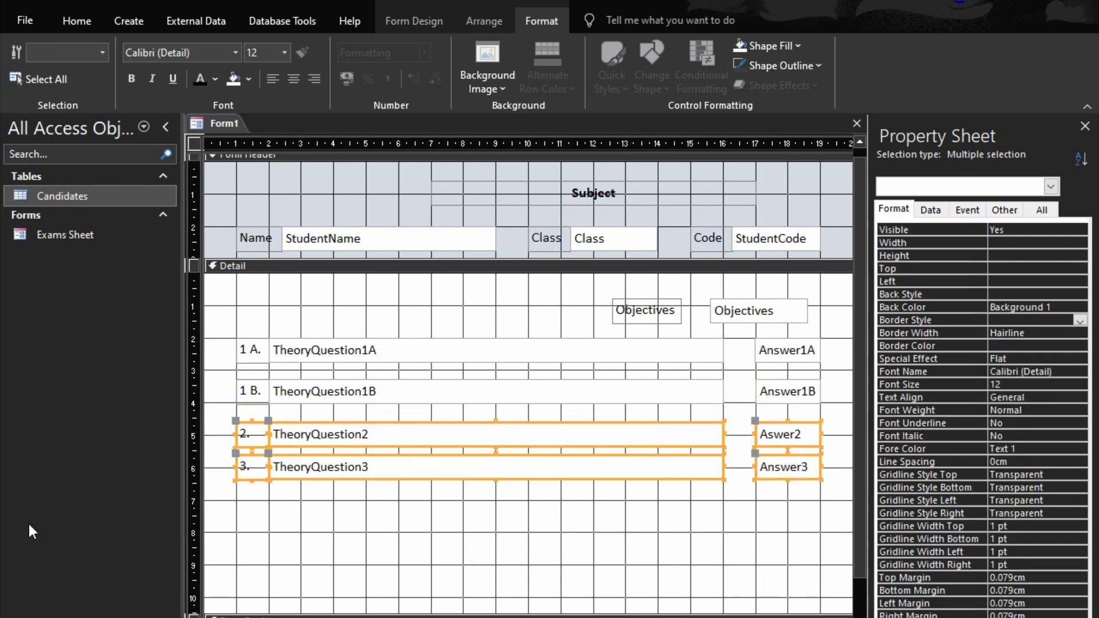
Nudge the "3." row down to widen the gap beneath the "2." row.
{"action": "left_click_drag", "start_coordinate": [224, 459], "coordinate": [835, 475]}
{"action": "key", "text": "Down"}
{"action": "key", "text": "Down"}
{"action": "key", "text": "Down"}
{"action": "key", "text": "Down"}
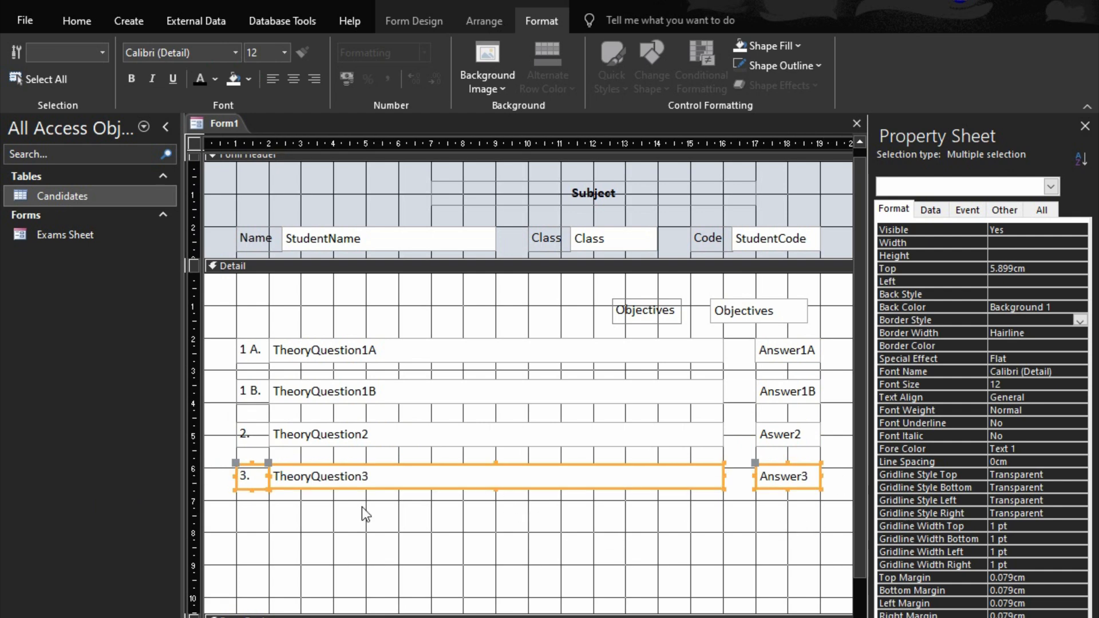
Move all four question and answer rows down together by about 1 cm, leaving space beneath the Objectives field.
{"action": "left_click_drag", "start_coordinate": [221, 520], "coordinate": [704, 360]}
{"action": "scroll", "coordinate": [528, 378], "scroll_direction": "left", "scroll_amount": 3}
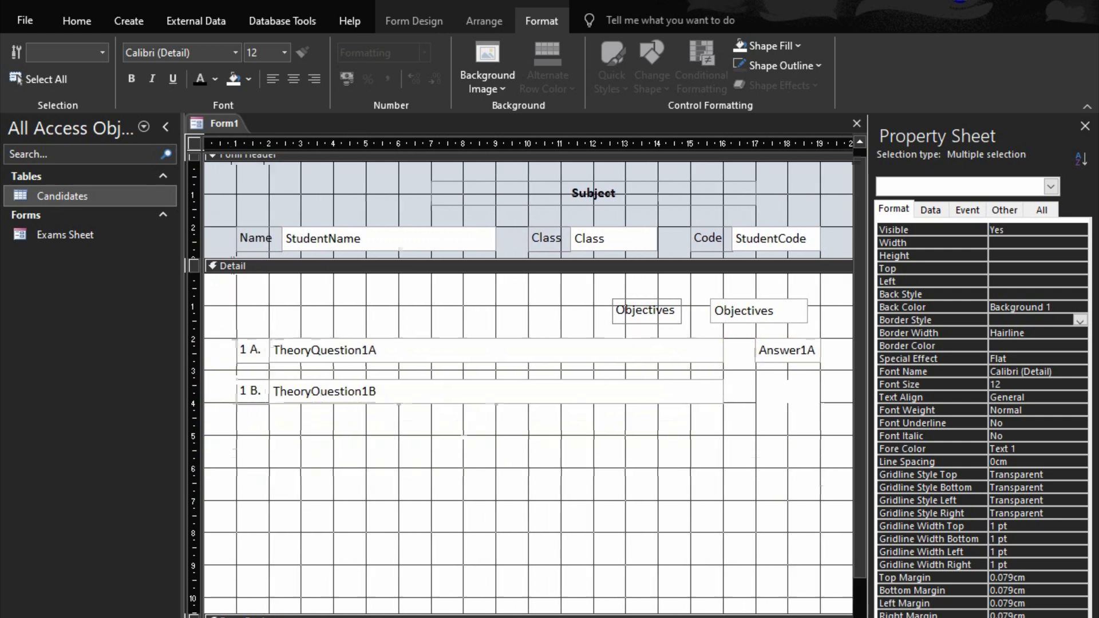
{"action": "key", "text": "Down"}
{"action": "key", "text": "Down"}
{"action": "key", "text": "Down"}
{"action": "key", "text": "Down"}
{"action": "key", "text": "Down"}
{"action": "key", "text": "Down"}
{"action": "key", "text": "Down"}
{"action": "key", "text": "Down"}
{"action": "key", "text": "Down"}
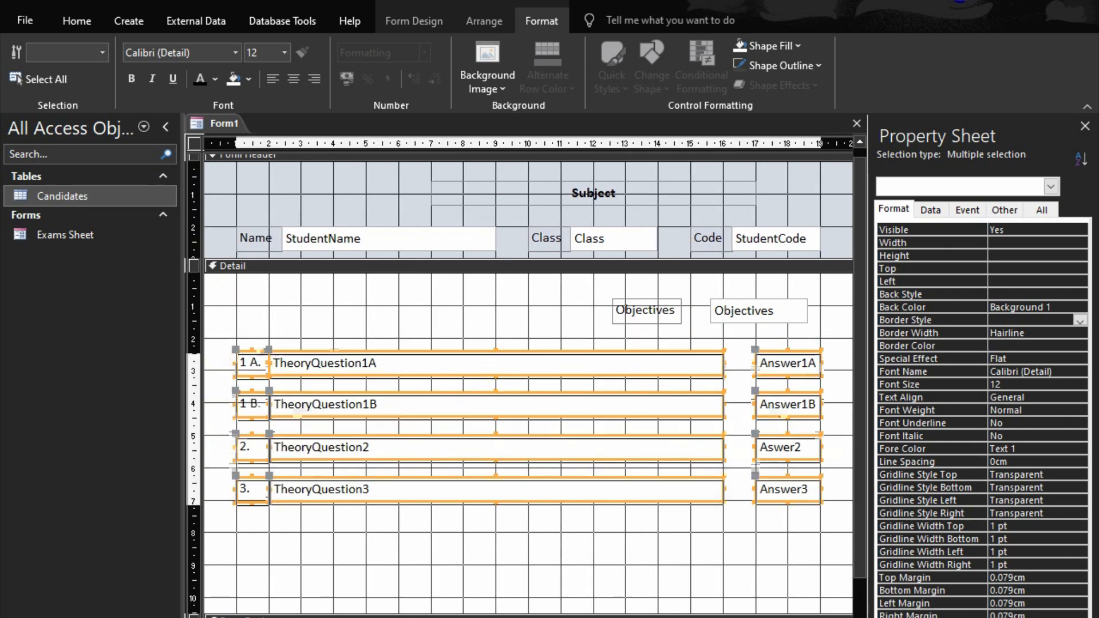
{"action": "key", "text": "Down"}
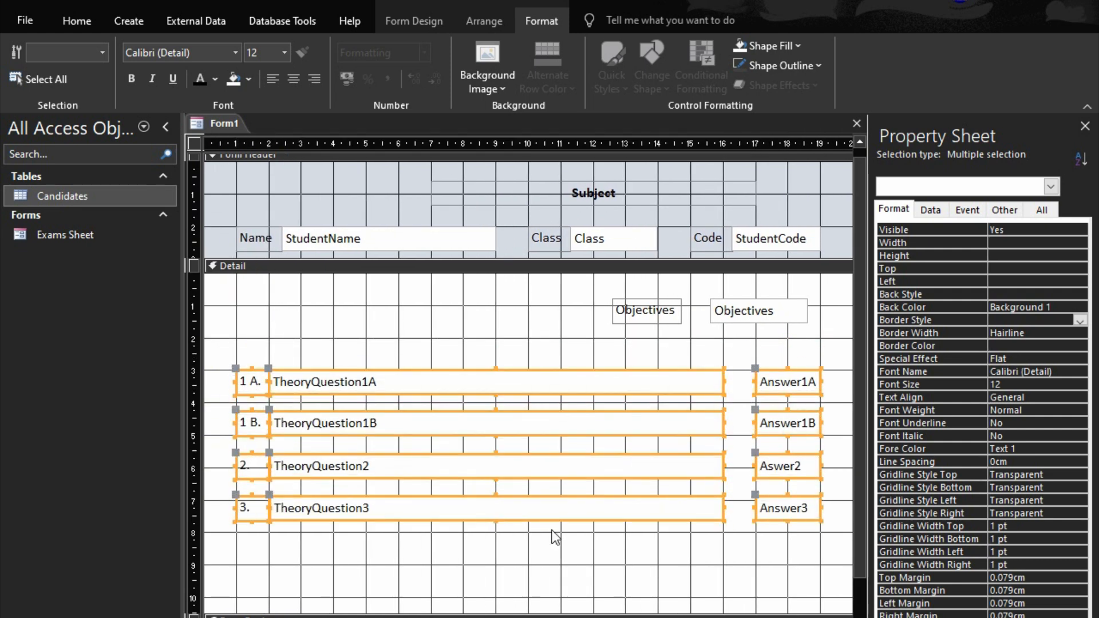
Move the Objectives label and text box so they sit roughly centred above the question rows.
{"action": "left_click_drag", "start_coordinate": [574, 318], "coordinate": [599, 318]}
{"action": "left_click", "coordinate": [503, 356]}
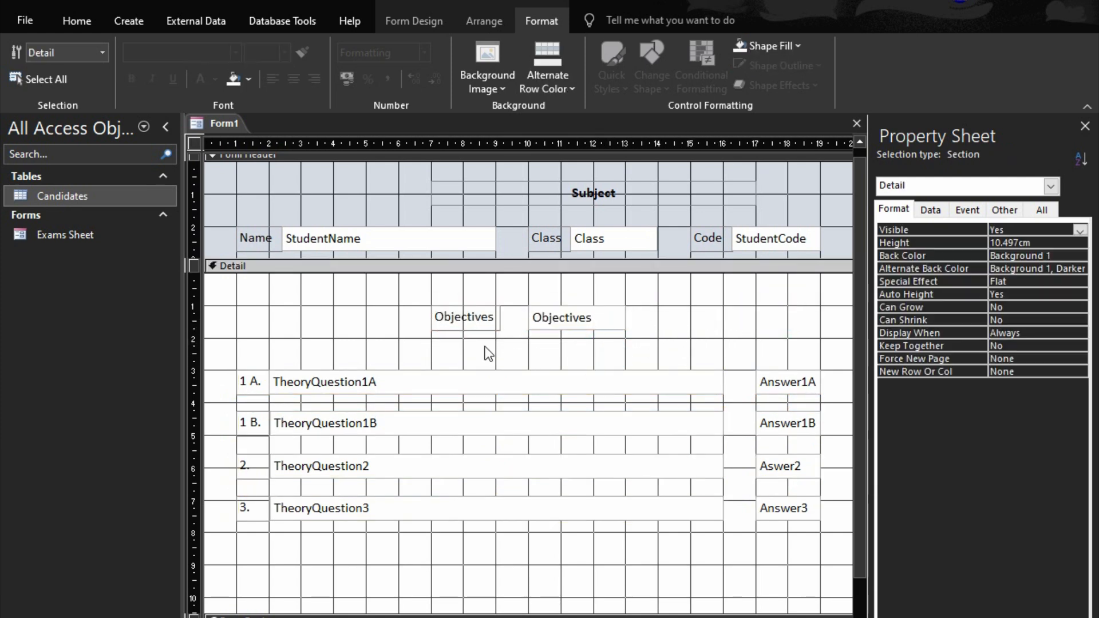
{"action": "left_click", "coordinate": [593, 330]}
{"action": "left_click", "coordinate": [681, 329]}
Draw a command button about 3 cm wide and 1 cm high below the question rows, without using the wizard.
{"action": "left_click", "coordinate": [413, 21]}
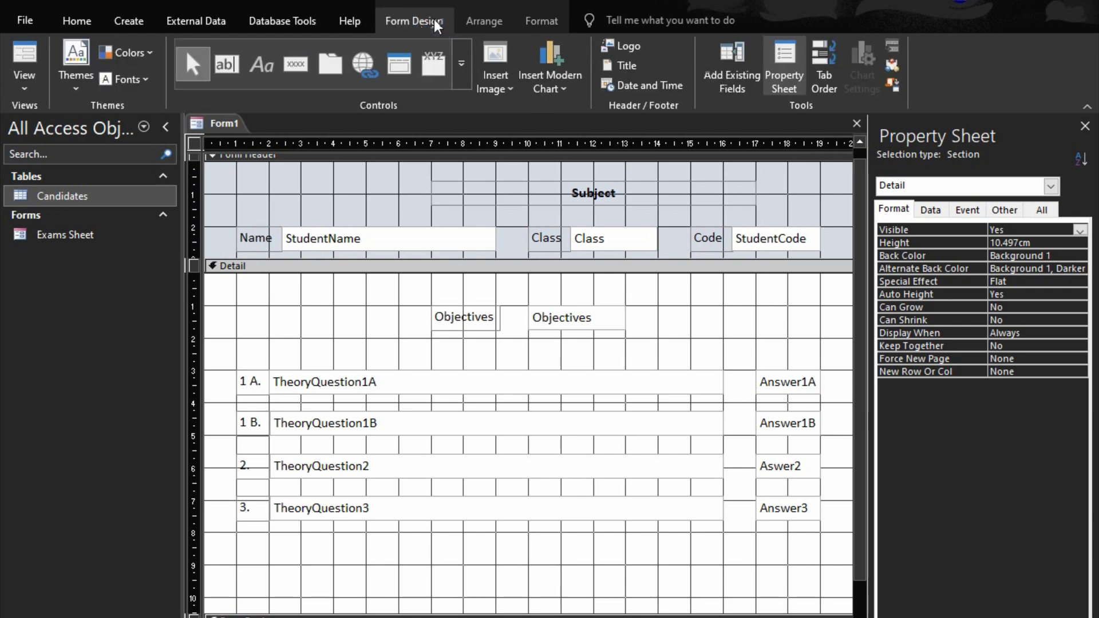
{"action": "left_click", "coordinate": [295, 64]}
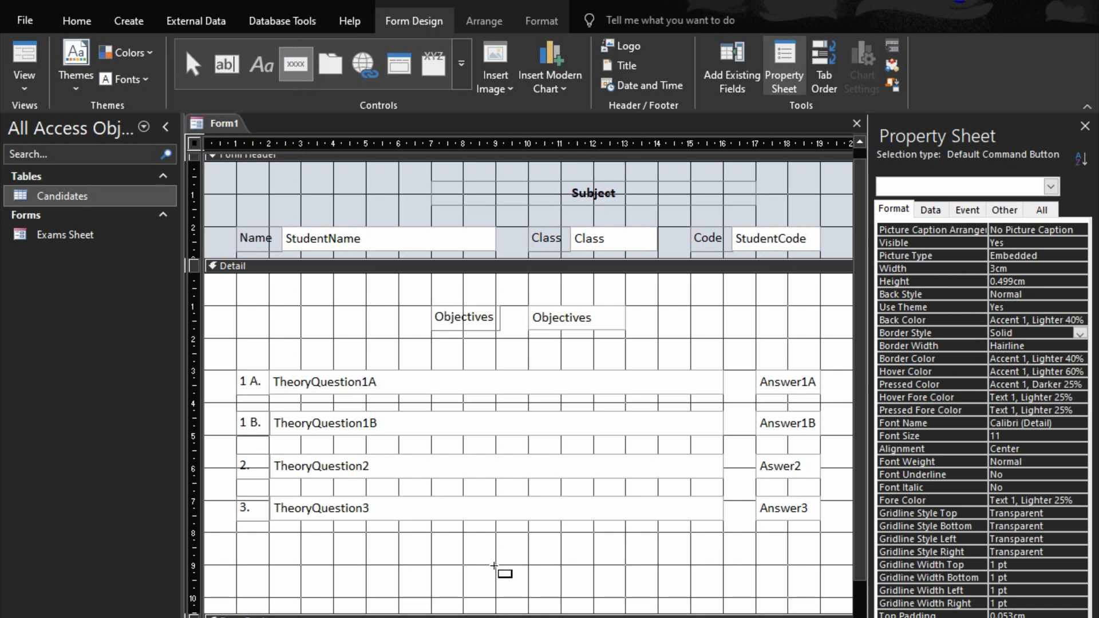
{"action": "left_click_drag", "start_coordinate": [493, 565], "coordinate": [592, 599]}
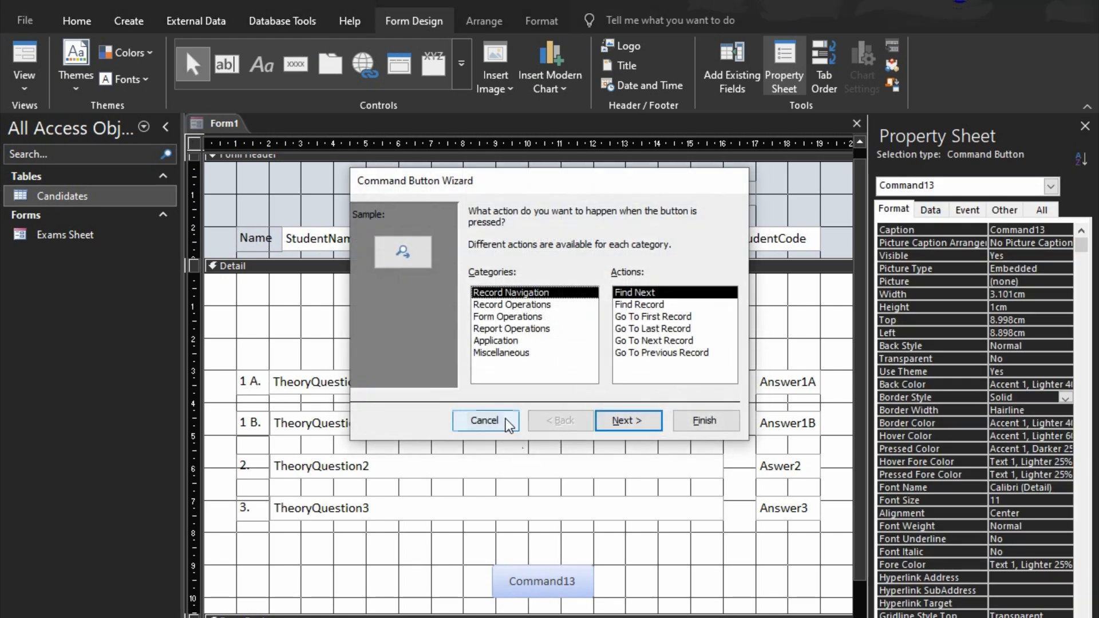
{"action": "left_click", "coordinate": [484, 420]}
{"action": "left_click", "coordinate": [478, 583]}
{"action": "left_click", "coordinate": [490, 590]}
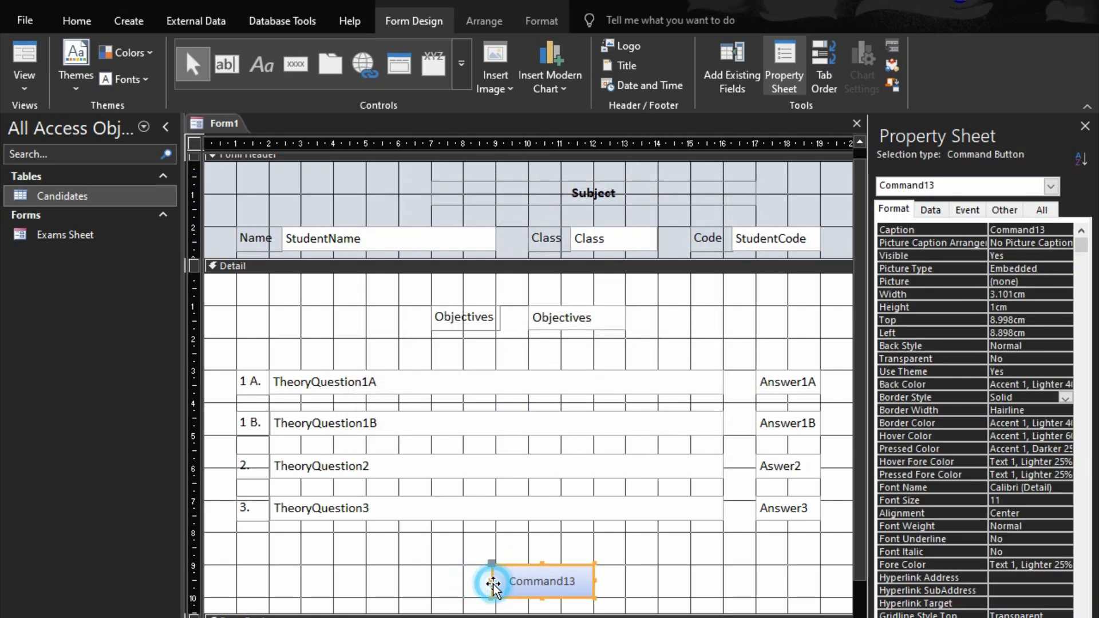
{"action": "left_click_drag", "start_coordinate": [491, 579], "coordinate": [496, 579]}
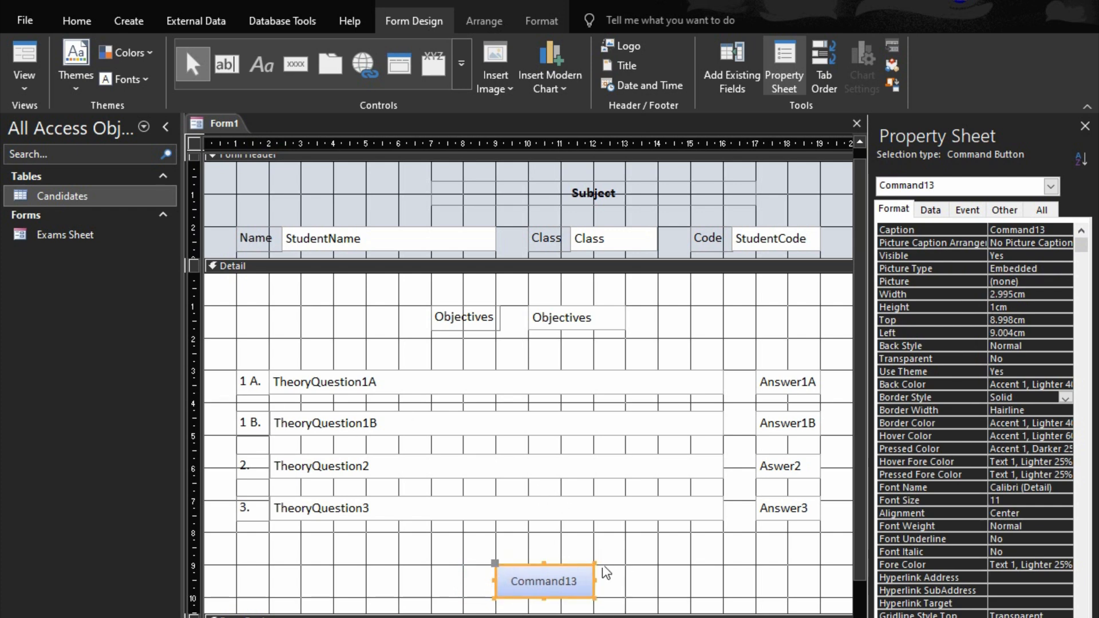
Preview the form in Form view, return to Design view and move the command button down to about 11.4 cm from Detail's top.
{"action": "key", "text": "F5"}
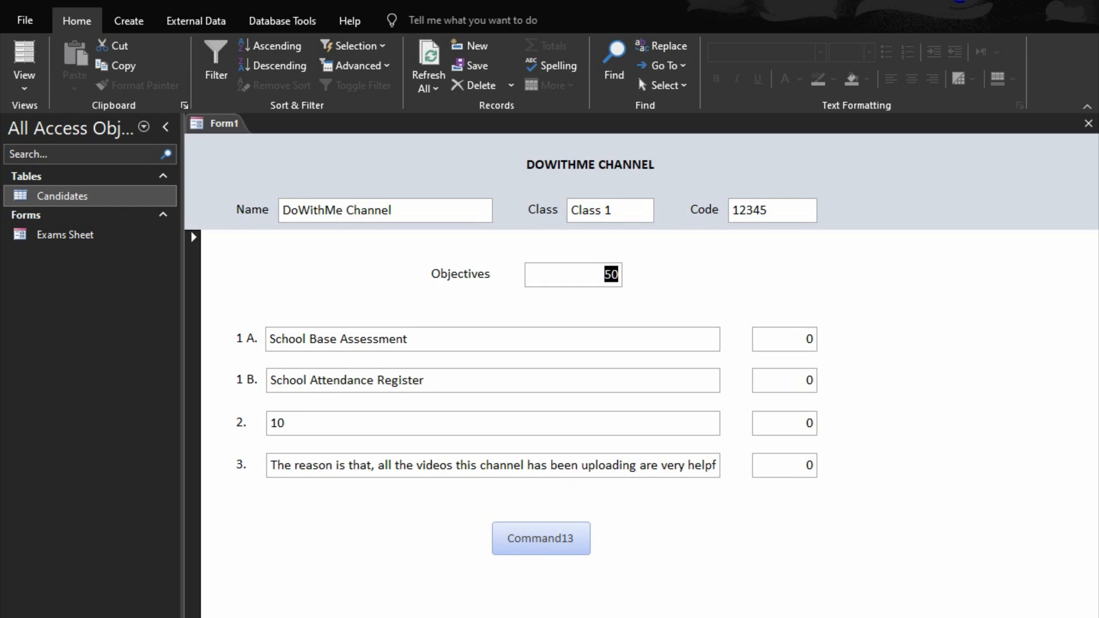
{"action": "key", "text": "ctrl+period"}
{"action": "scroll", "coordinate": [598, 578], "scroll_direction": "down", "scroll_amount": 1}
{"action": "mouse_move", "coordinate": [595, 585]}
{"action": "left_mouse_down"}
{"action": "mouse_move", "coordinate": [587, 604]}
{"action": "mouse_move", "coordinate": [578, 571]}
{"action": "left_mouse_up"}
{"action": "key", "text": "Down"}
{"action": "key", "text": "Down"}
{"action": "key", "text": "Down"}
{"action": "key", "text": "Down"}
{"action": "key", "text": "Down"}
{"action": "key", "text": "Down"}
{"action": "key", "text": "Down"}
{"action": "key", "text": "Down"}
{"action": "key", "text": "Down"}
{"action": "key", "text": "Down"}
{"action": "key", "text": "Down"}
{"action": "key", "text": "Down"}
{"action": "key", "text": "Down"}
{"action": "key", "text": "Down"}
{"action": "key", "text": "Down"}
{"action": "key", "text": "Down"}
{"action": "key", "text": "Down"}
{"action": "key", "text": "Down"}
{"action": "key", "text": "Down"}
{"action": "key", "text": "Down"}
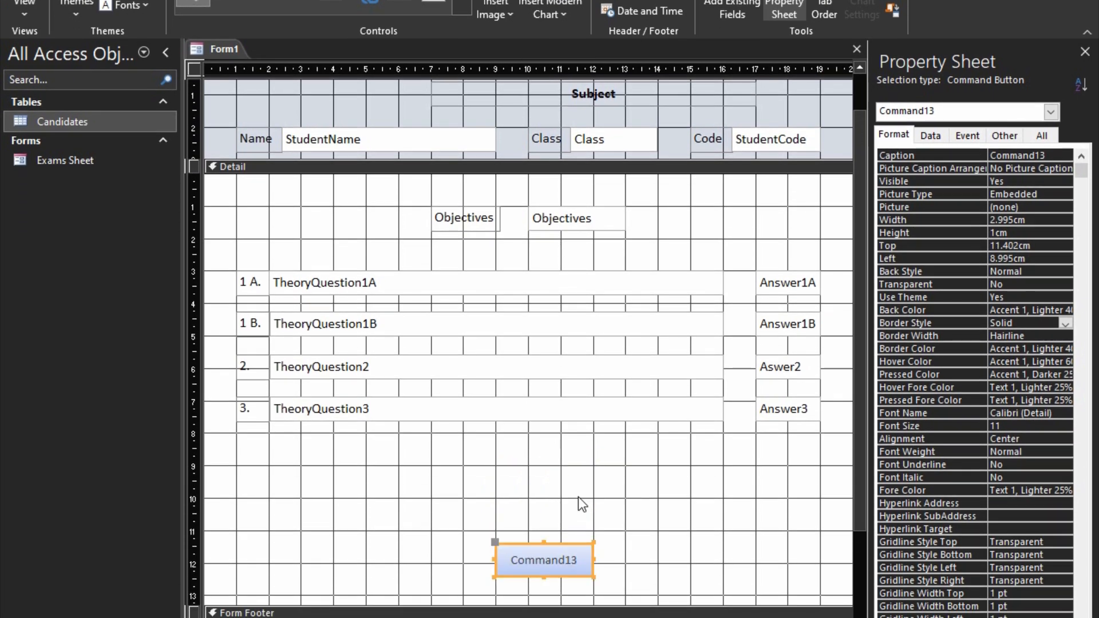
Enlarge the TheoryQuestion3 text box to about 2 cm high and check the result in Form view.
{"action": "left_click", "coordinate": [531, 417]}
{"action": "left_click_drag", "start_coordinate": [497, 423], "coordinate": [503, 467]}
{"action": "key", "text": "ctrl+z"}
{"action": "key", "text": "F5"}
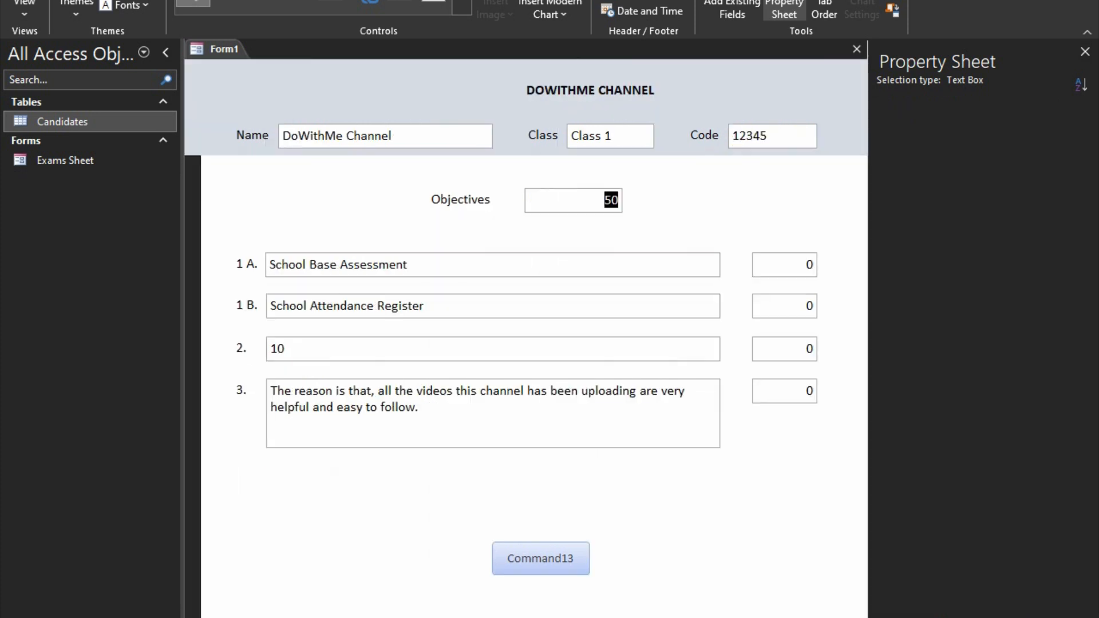
{"action": "right_click", "coordinate": [813, 563]}
{"action": "left_click", "coordinate": [873, 402]}
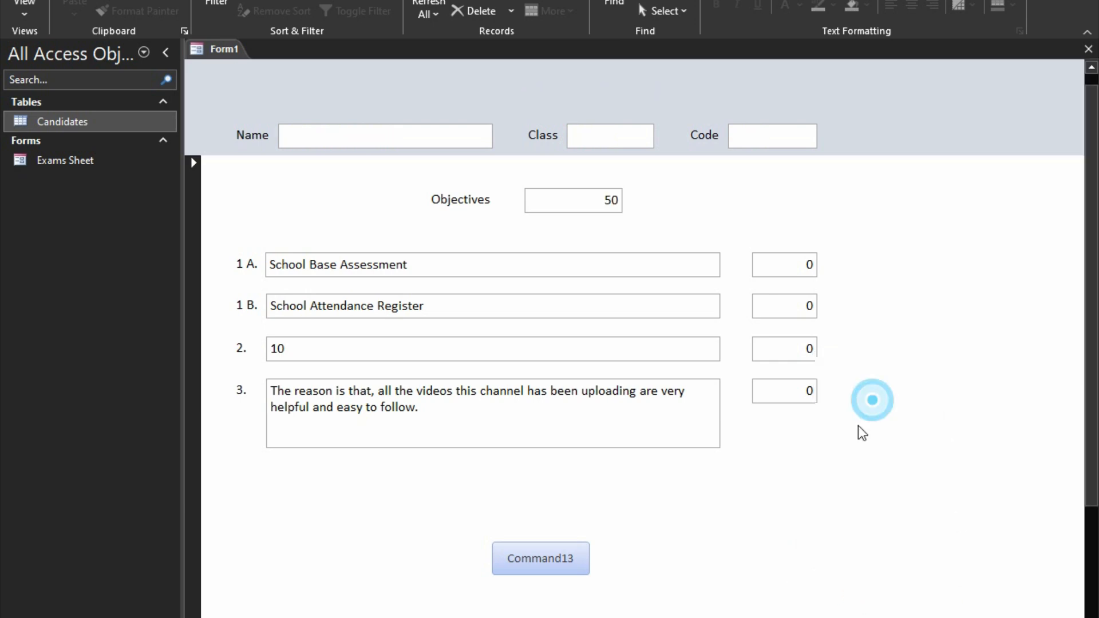
Set the command button's caption to "Next".
{"action": "left_click", "coordinate": [568, 602]}
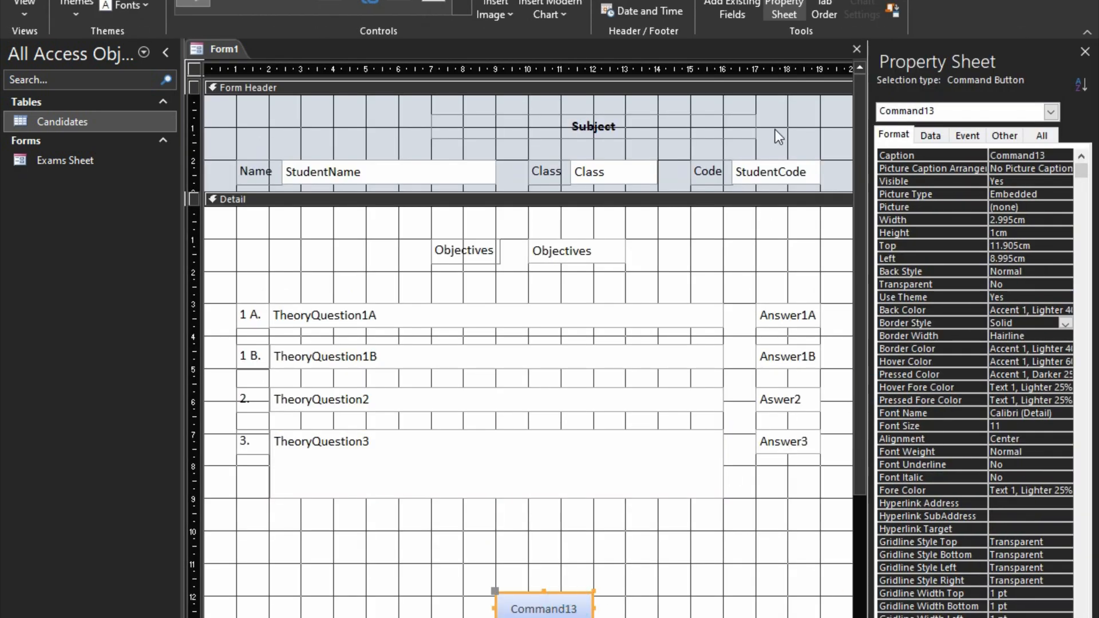
{"action": "left_click", "coordinate": [894, 136]}
{"action": "left_click", "coordinate": [908, 155]}
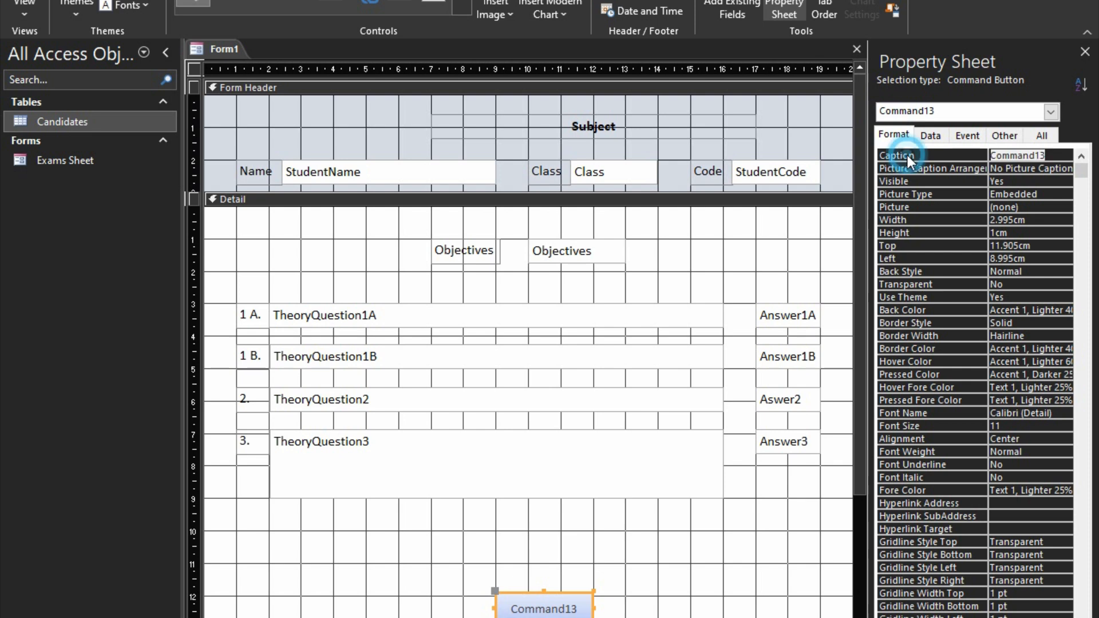
{"action": "key", "text": "Delete"}
{"action": "type", "text": "\\nex"}
{"action": "key", "text": "BackSpace"}
{"action": "key", "text": "BackSpace"}
{"action": "key", "text": "BackSpace"}
{"action": "key", "text": "BackSpace"}
{"action": "type", "text": "\\nr"}
{"action": "key", "text": "BackSpace"}
{"action": "key", "text": "BackSpace"}
{"action": "key", "text": "BackSpace"}
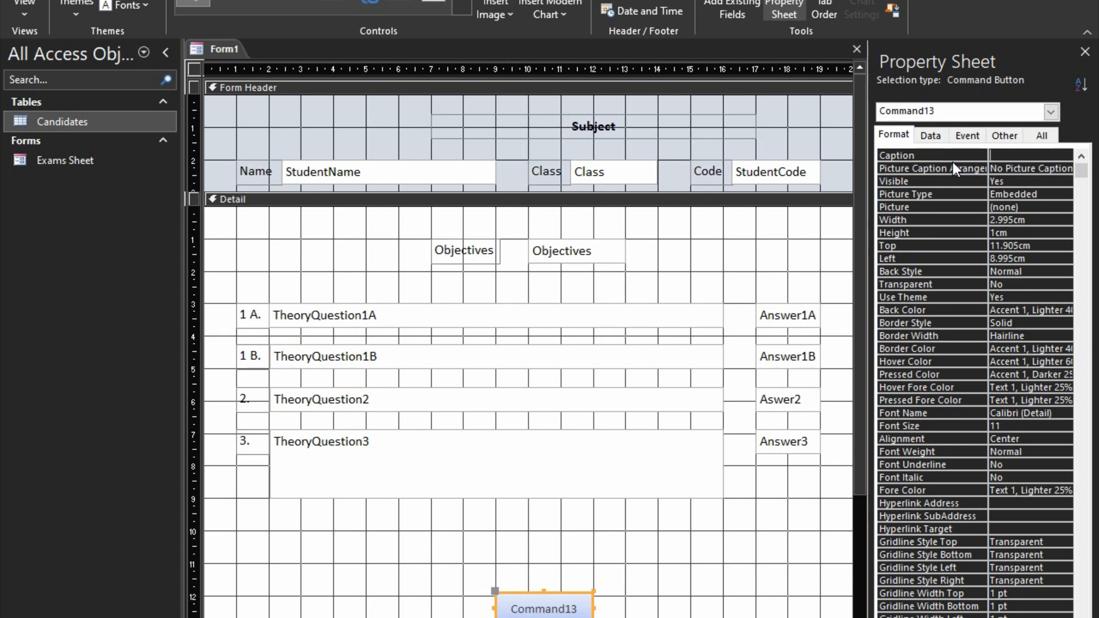
{"action": "type", "text": "Nexty"}
{"action": "key", "text": "BackSpace"}
Rename the Next command button as btnNext.
{"action": "left_click", "coordinate": [1008, 135]}
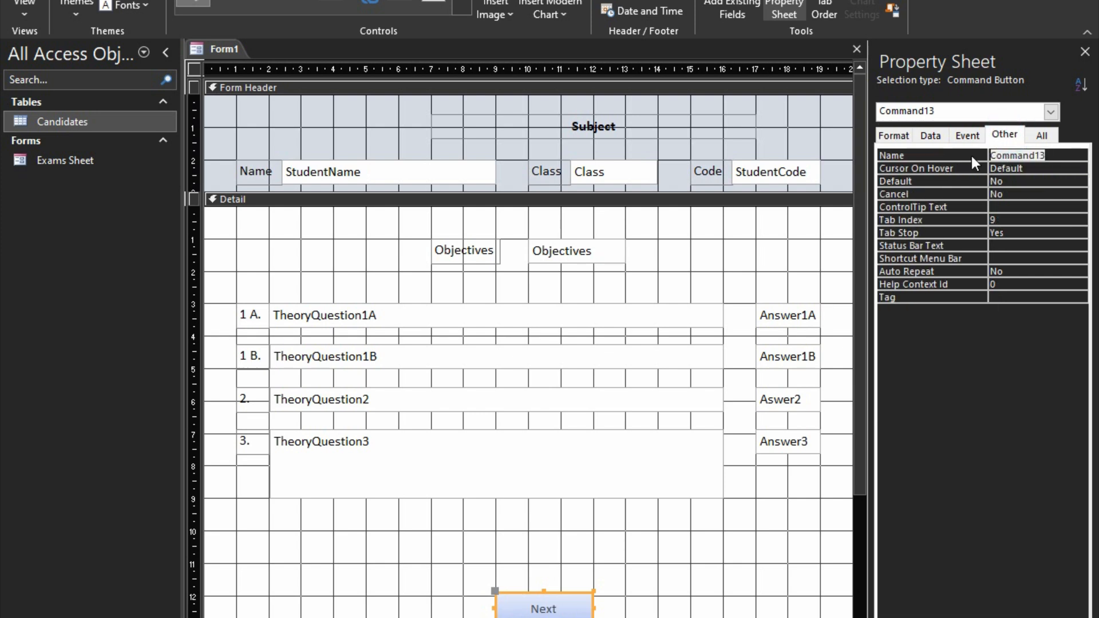
{"action": "type", "text": "B"}
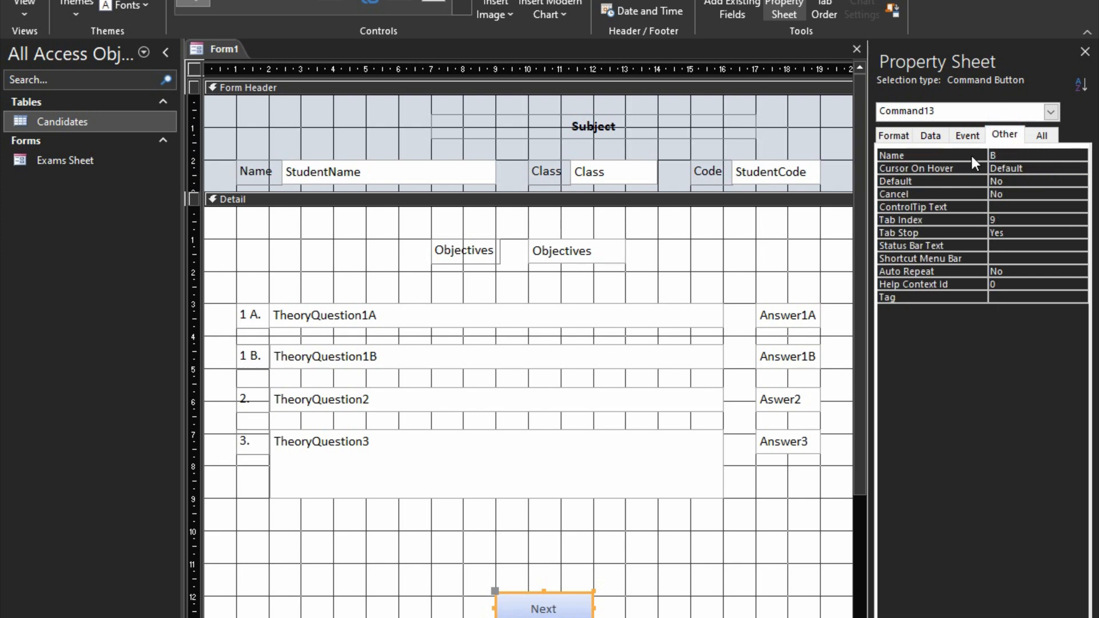
{"action": "type", "text": "tnNext"}
{"action": "left_click", "coordinate": [971, 156]}
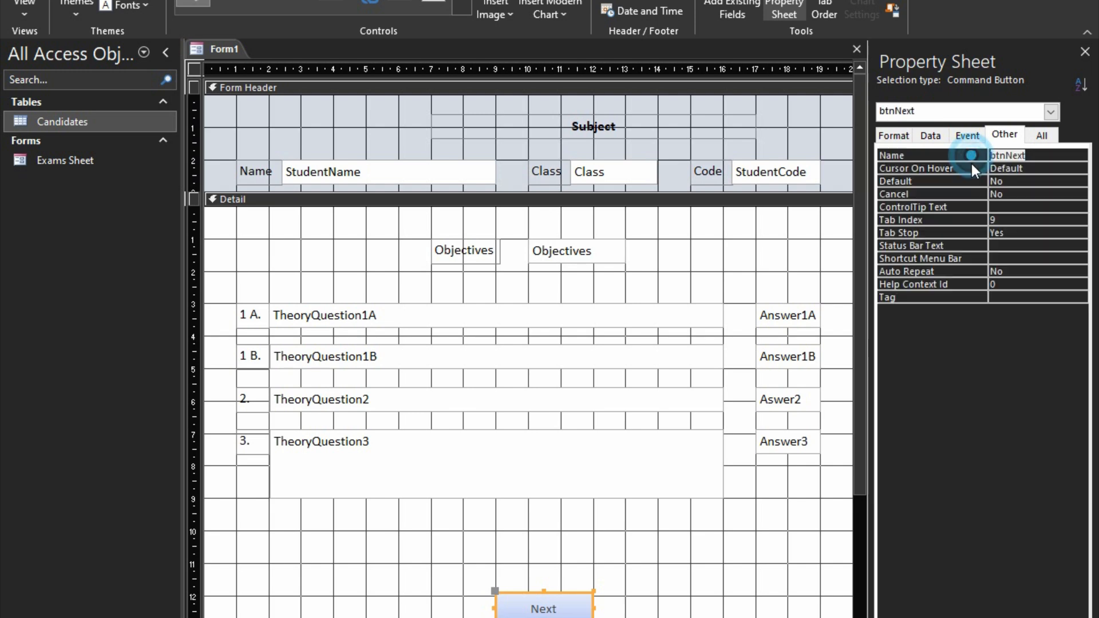
Narrow the Next button to about 2 cm and reduce its height slightly.
{"action": "left_click_drag", "start_coordinate": [494, 608], "coordinate": [529, 607]}
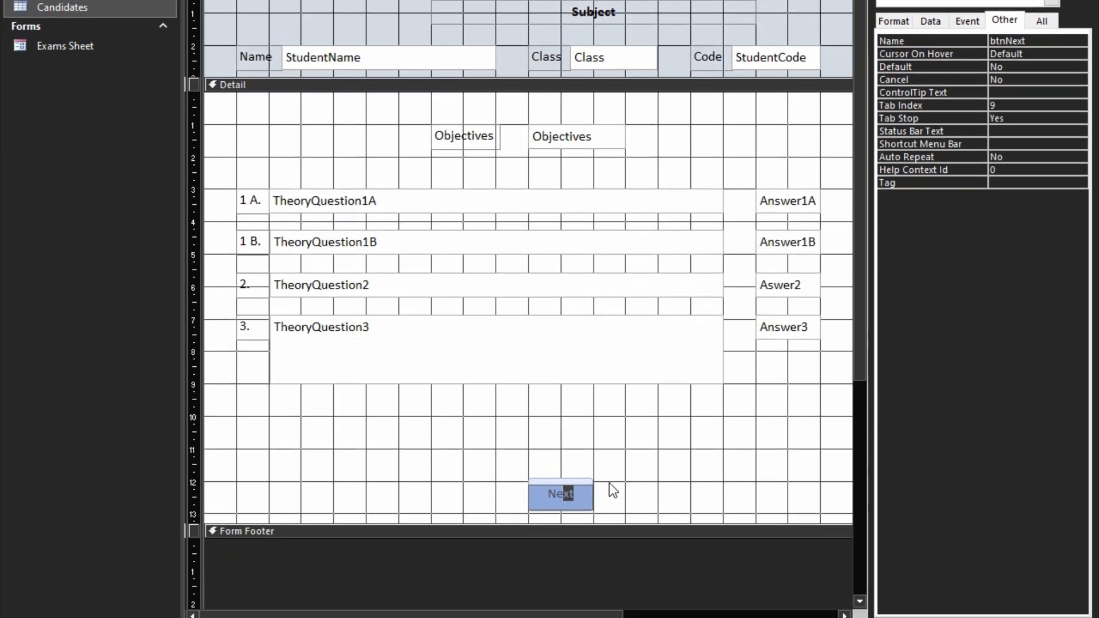
{"action": "left_click", "coordinate": [596, 607]}
{"action": "left_click", "coordinate": [590, 494]}
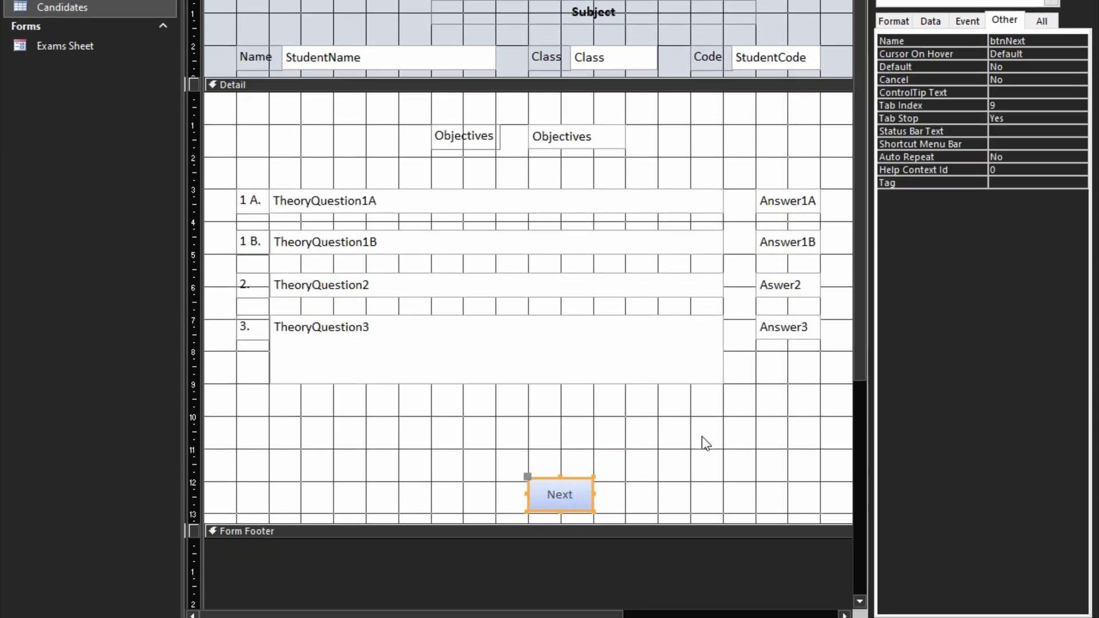
{"action": "key", "text": "shift+Up"}
{"action": "key", "text": "shift+Up"}
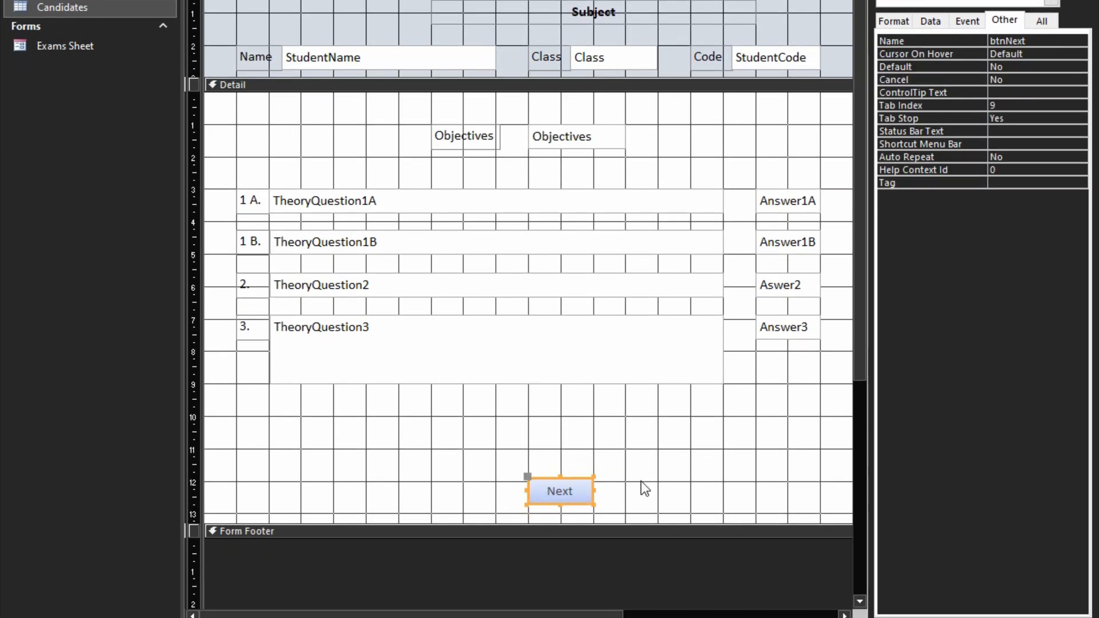
Duplicate the Next button and place the copy beside it, about 7 cm from the form's left edge.
{"action": "key", "text": "ctrl+c"}
{"action": "key", "text": "ctrl+v"}
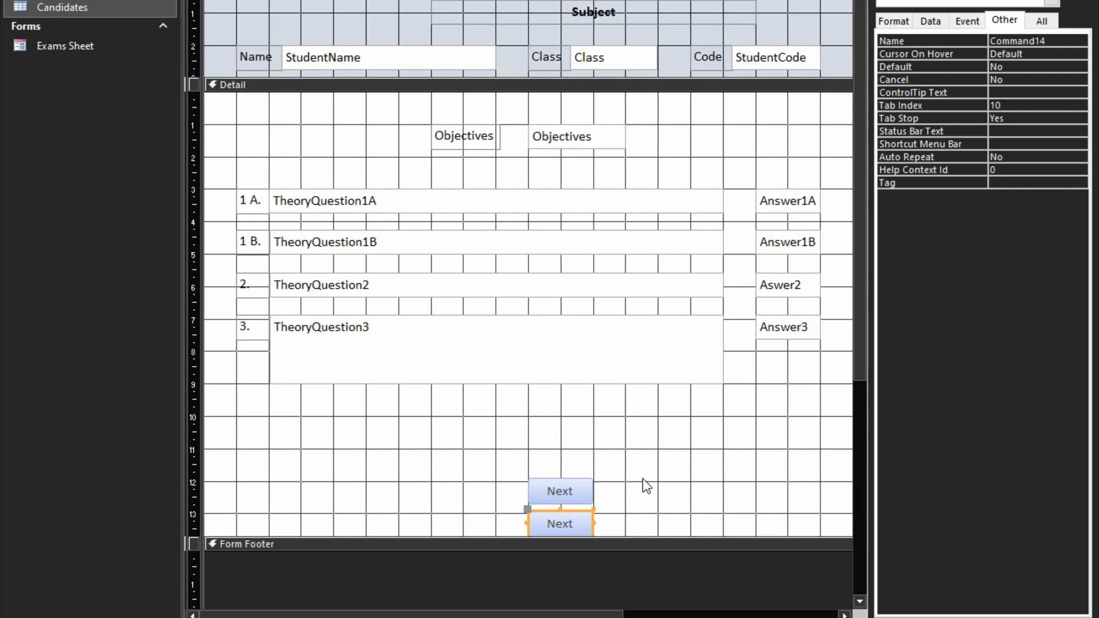
{"action": "left_click_drag", "start_coordinate": [558, 509], "coordinate": [458, 483]}
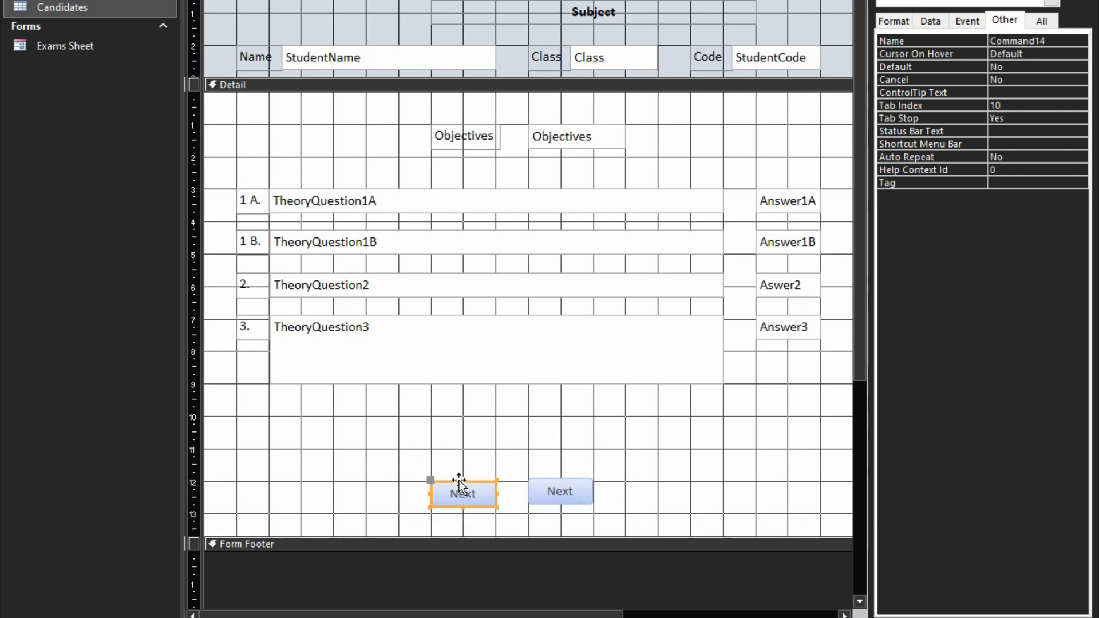
Rename the copied button as btnBack and set its caption to "Back".
{"action": "left_click", "coordinate": [977, 41]}
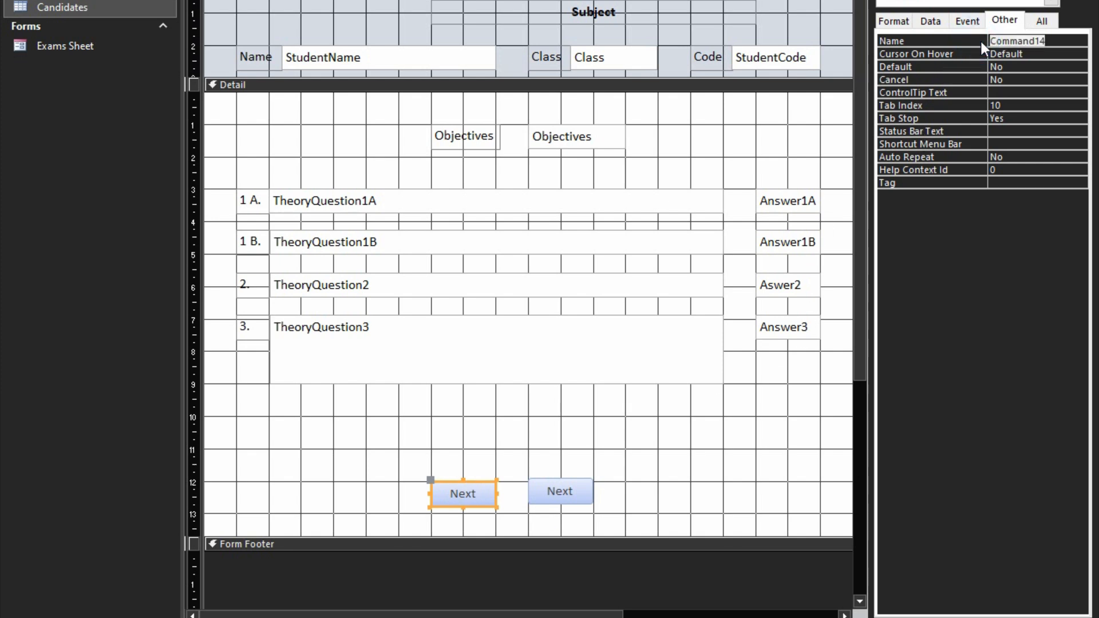
{"action": "type", "text": "by"}
{"action": "type", "text": "nBack"}
{"action": "left_click", "coordinate": [981, 41]}
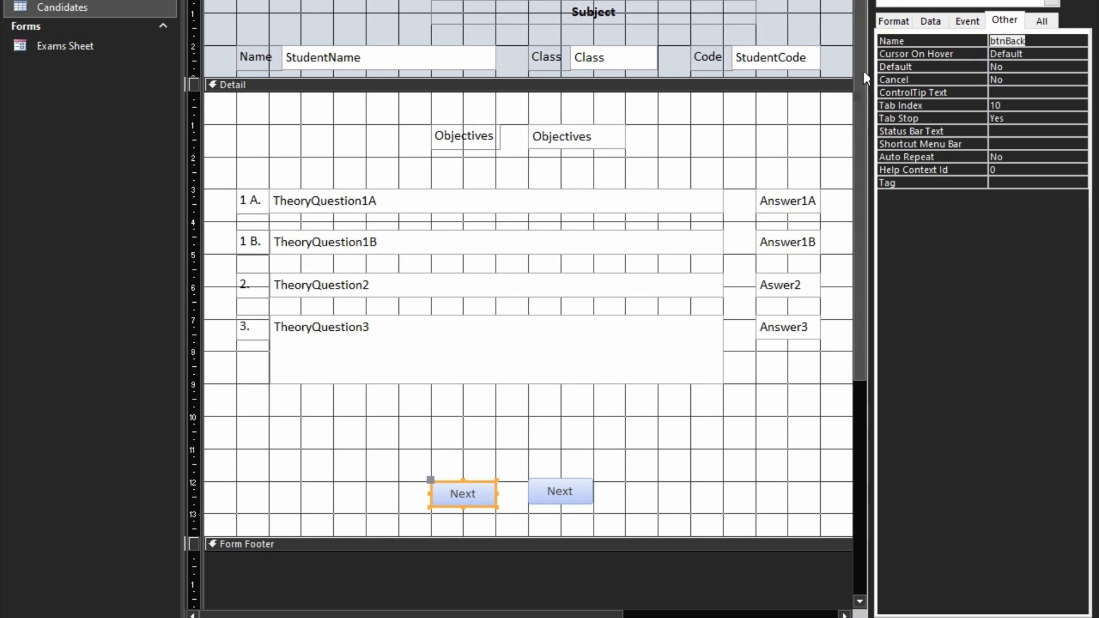
{"action": "left_click", "coordinate": [895, 26]}
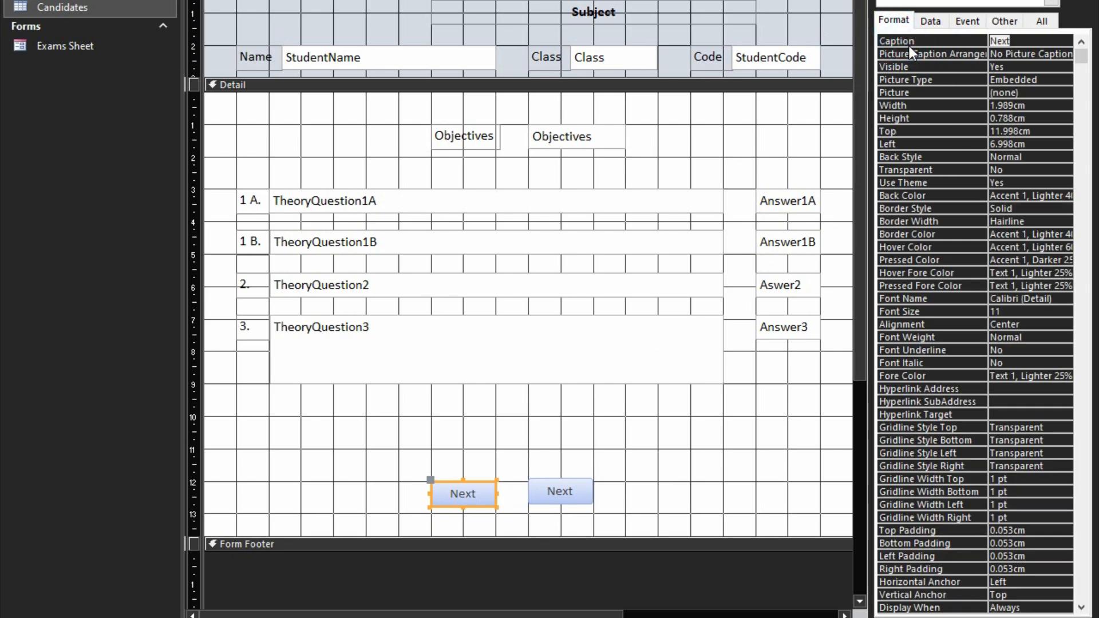
{"action": "type", "text": "Back"}
{"action": "key", "text": "Return"}
{"action": "left_click", "coordinate": [627, 517]}
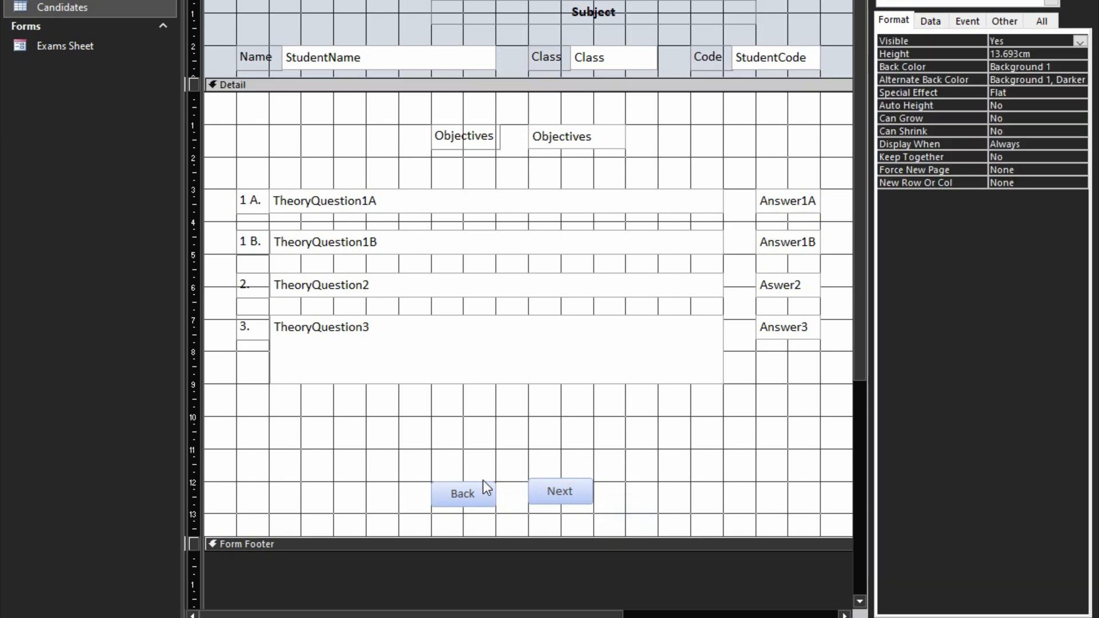
Move the Back and Next buttons up to about 10.2 cm from the top, with left positions of about 6 cm and 11 cm.
{"action": "left_click_drag", "start_coordinate": [483, 496], "coordinate": [448, 466]}
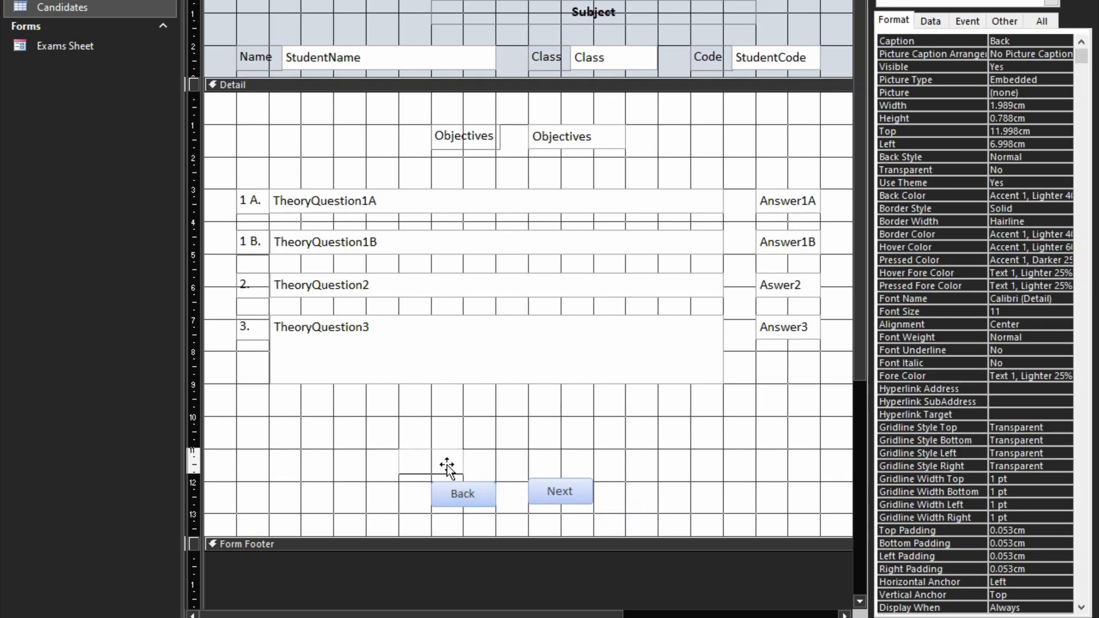
{"action": "left_click_drag", "start_coordinate": [447, 465], "coordinate": [447, 440]}
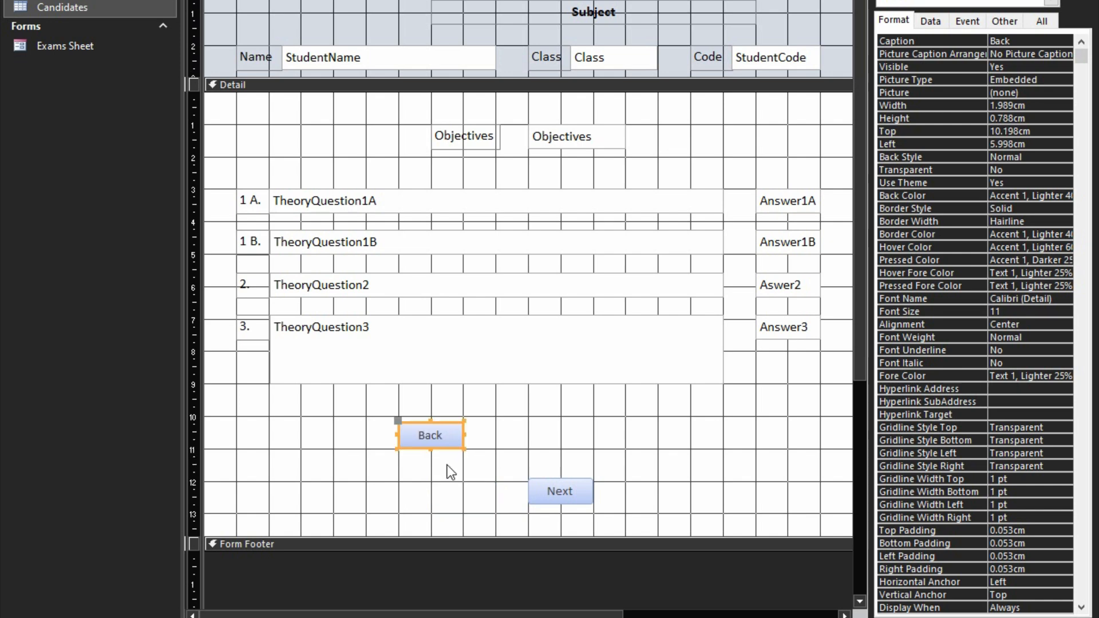
{"action": "left_click_drag", "start_coordinate": [559, 490], "coordinate": [587, 438]}
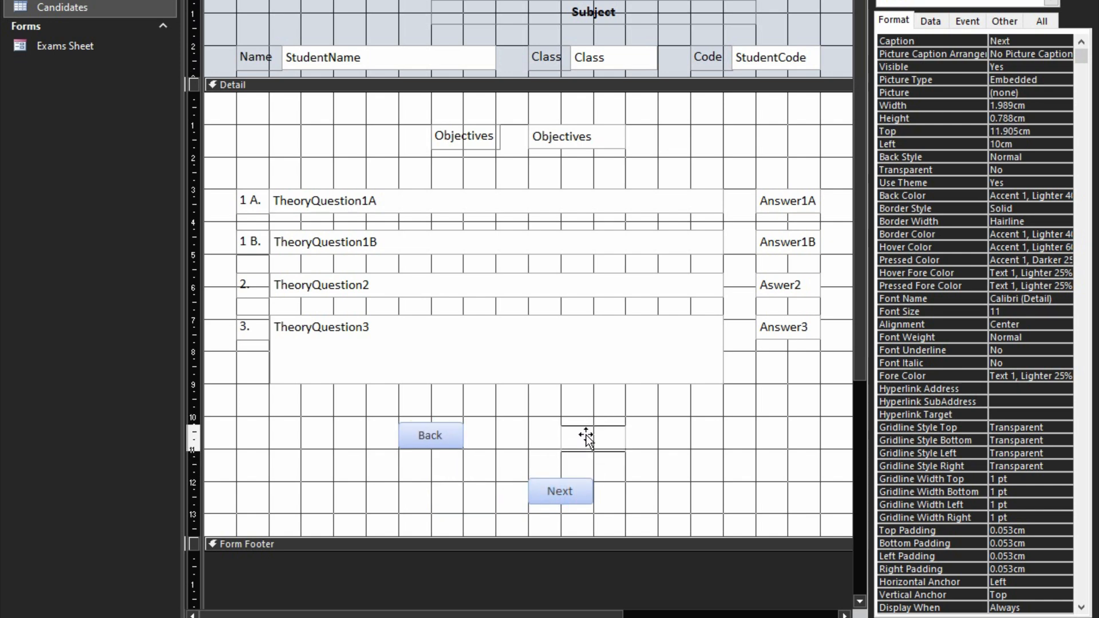
{"action": "left_click_drag", "start_coordinate": [586, 438], "coordinate": [584, 435]}
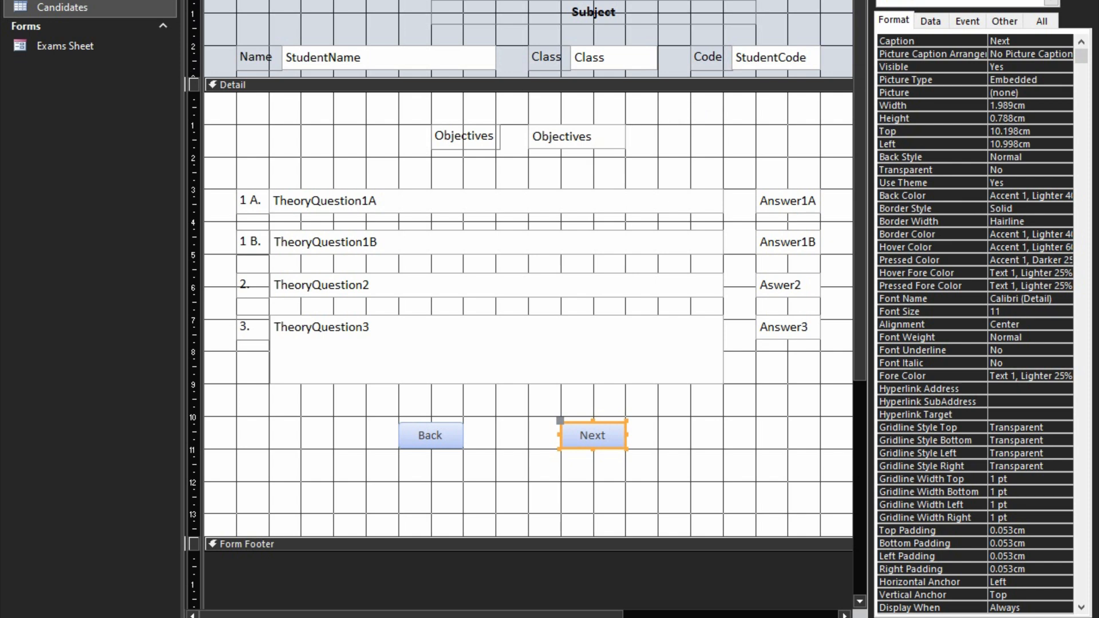
Add an unbound text box 3 cm wide in the gap between the Back and Next buttons.
{"action": "left_click", "coordinate": [320, 1]}
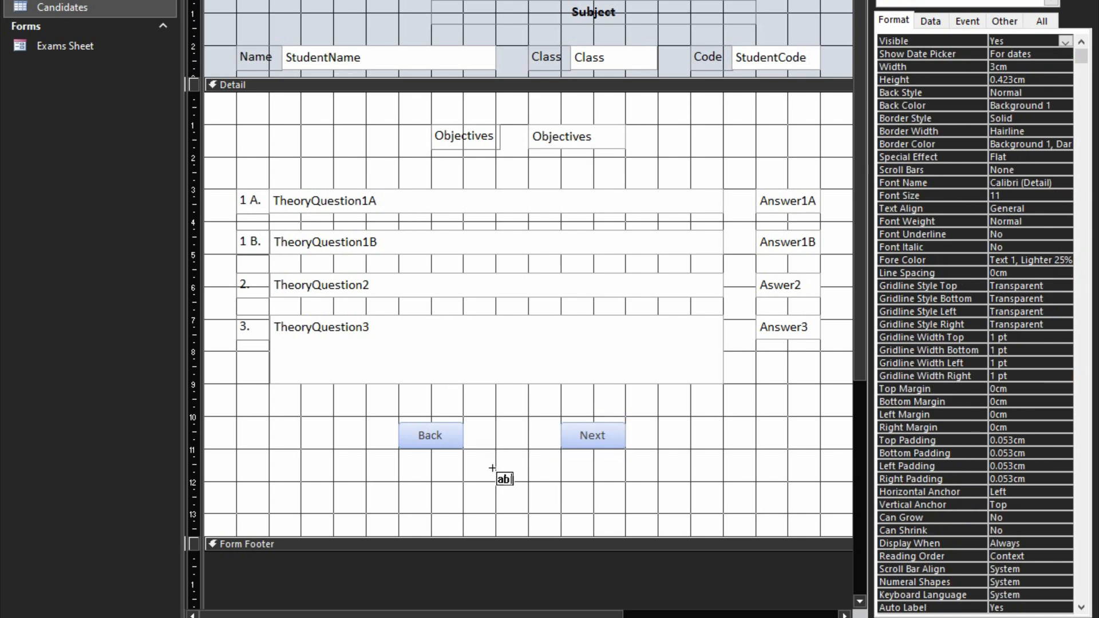
{"action": "left_click", "coordinate": [479, 421]}
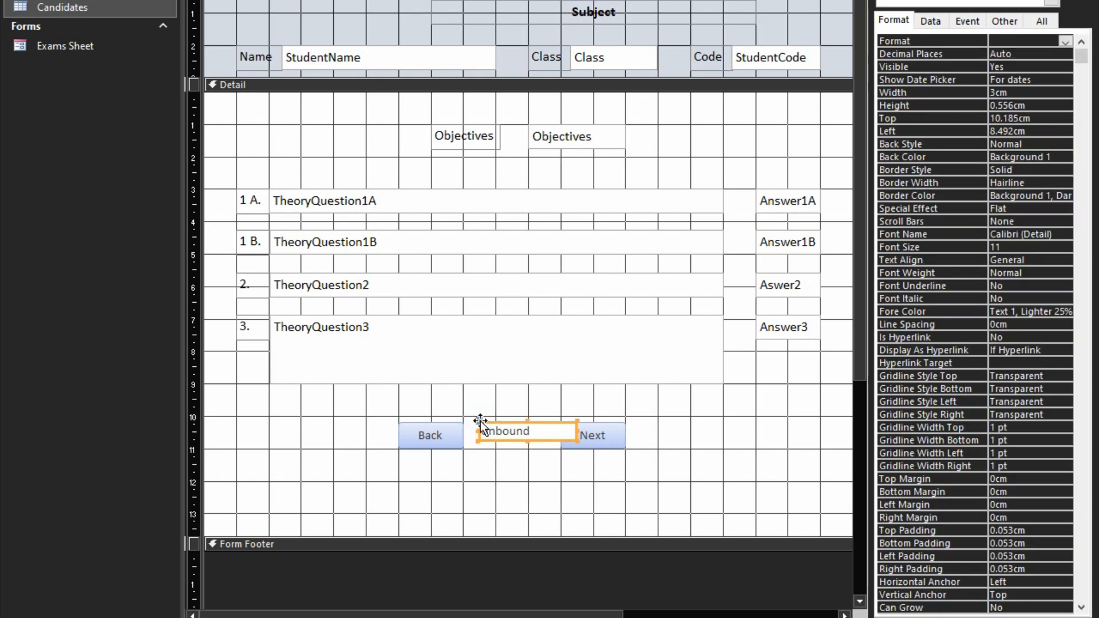
{"action": "left_click_drag", "start_coordinate": [486, 419], "coordinate": [470, 422]}
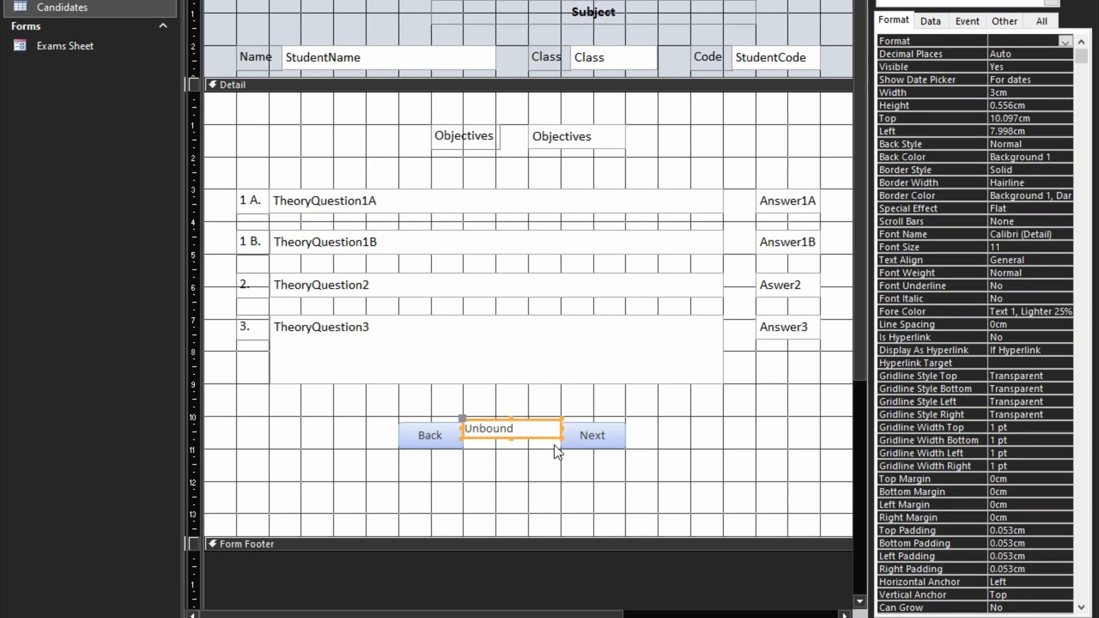
Size the Back button, unbound text box and Next button to the tallest and align their bottom edges.
{"action": "left_click_drag", "start_coordinate": [578, 466], "coordinate": [437, 437]}
{"action": "right_click", "coordinate": [438, 424]}
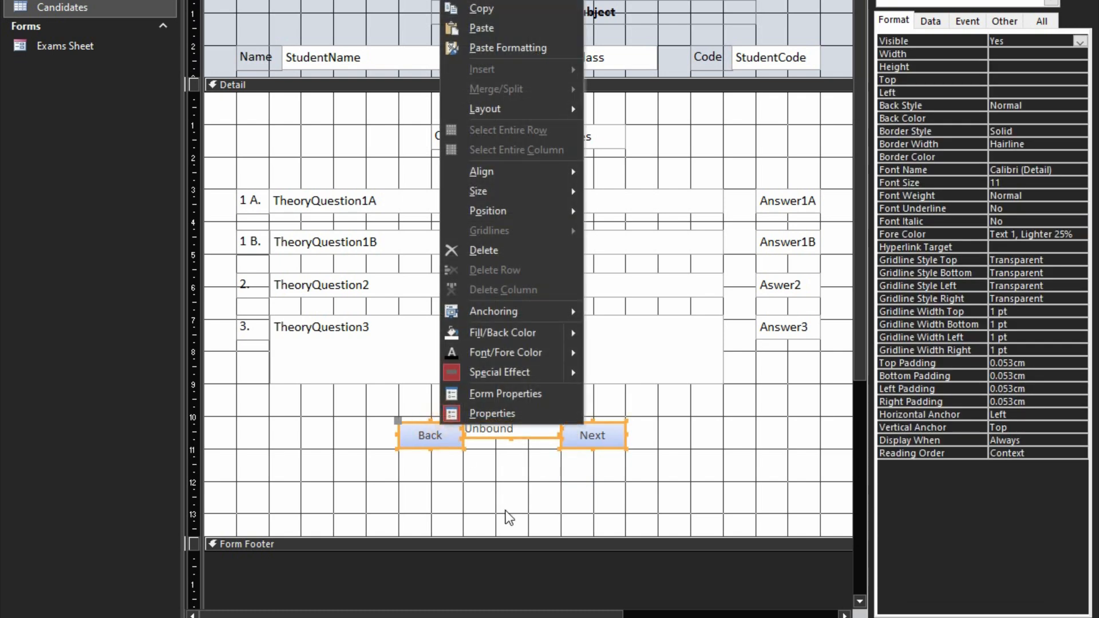
{"action": "mouse_move", "coordinate": [527, 193]}
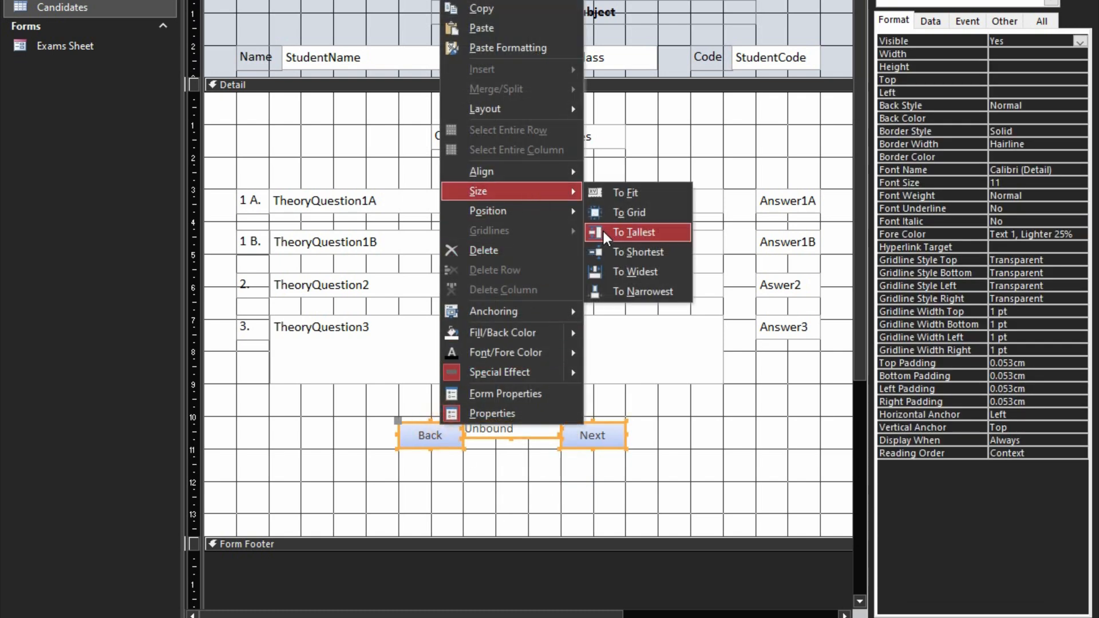
{"action": "left_click", "coordinate": [626, 233]}
{"action": "right_click", "coordinate": [573, 426]}
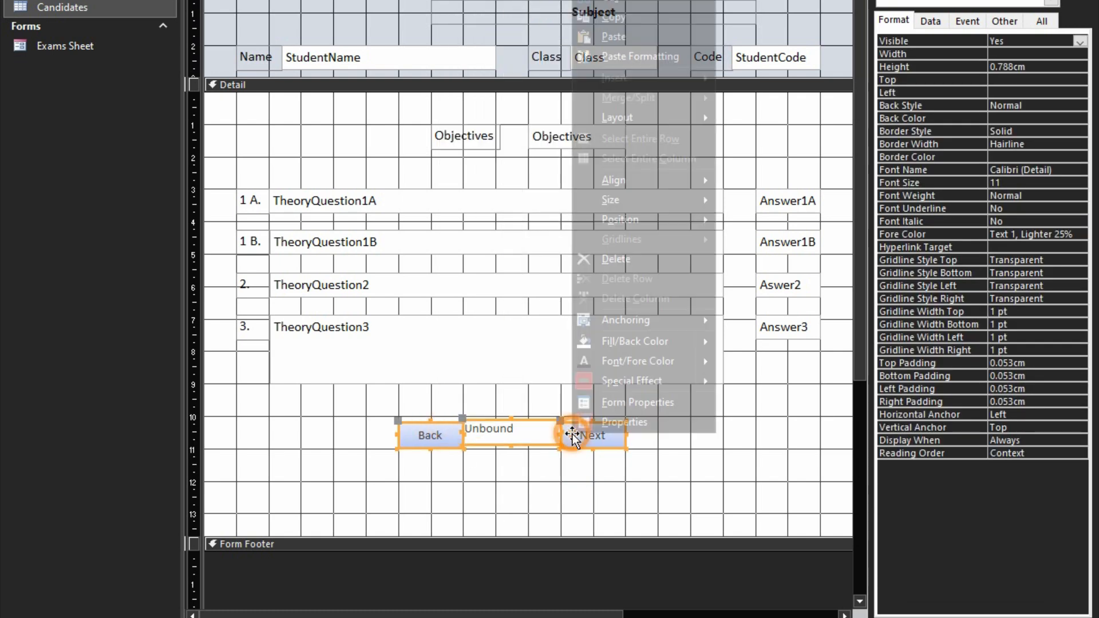
{"action": "mouse_move", "coordinate": [667, 181]}
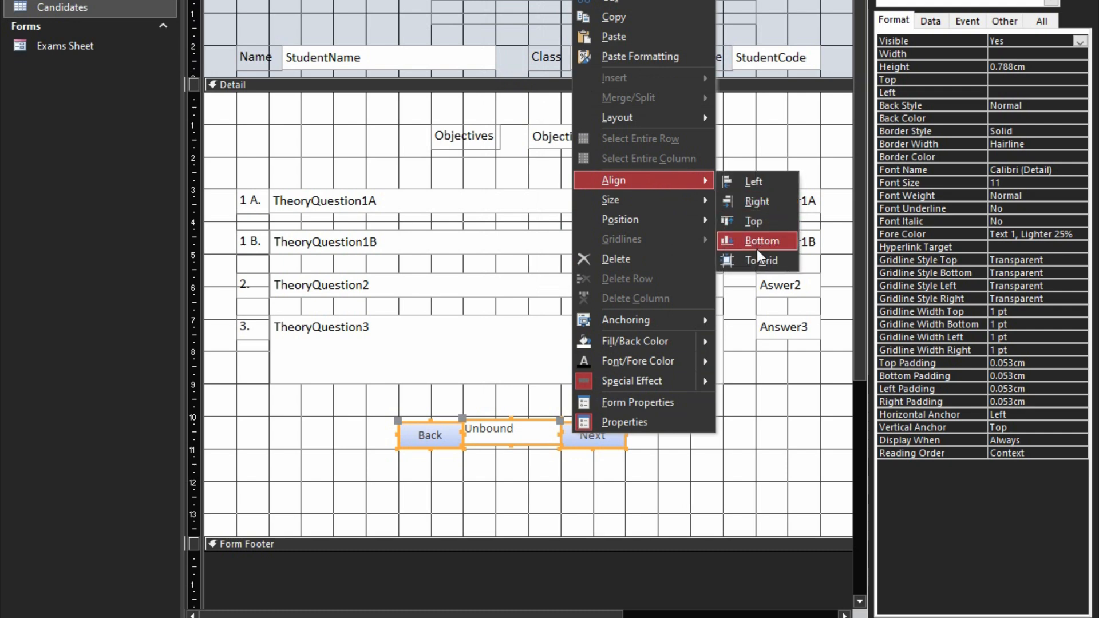
{"action": "left_click", "coordinate": [759, 245]}
{"action": "left_click", "coordinate": [721, 422]}
Format the unbound text box with font size 12, black Text 1 font colour and centred text.
{"action": "left_click", "coordinate": [527, 432]}
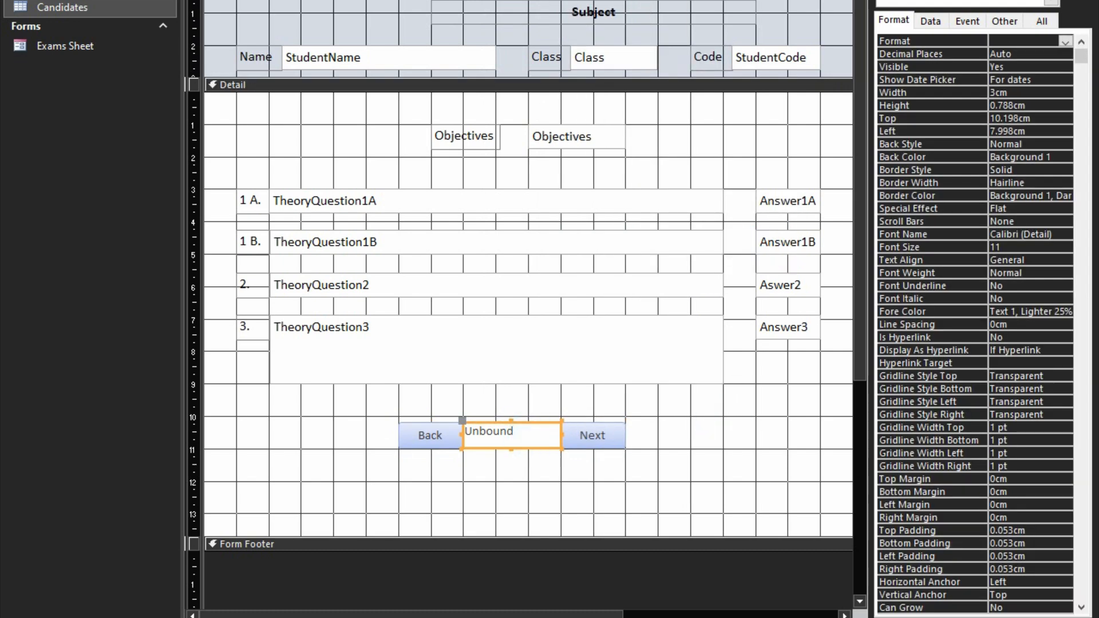
{"action": "left_click", "coordinate": [285, 0]}
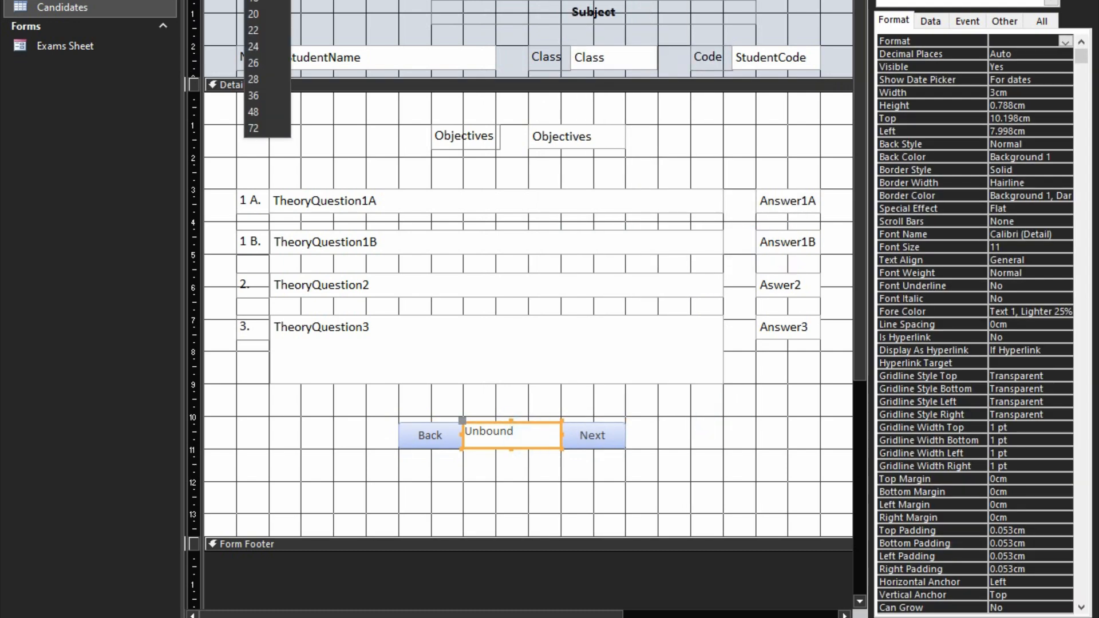
{"action": "left_click", "coordinate": [253, 0]}
{"action": "left_click", "coordinate": [201, 33]}
{"action": "left_click", "coordinate": [213, 31]}
{"action": "left_click", "coordinate": [226, 93]}
{"action": "left_click", "coordinate": [296, 33]}
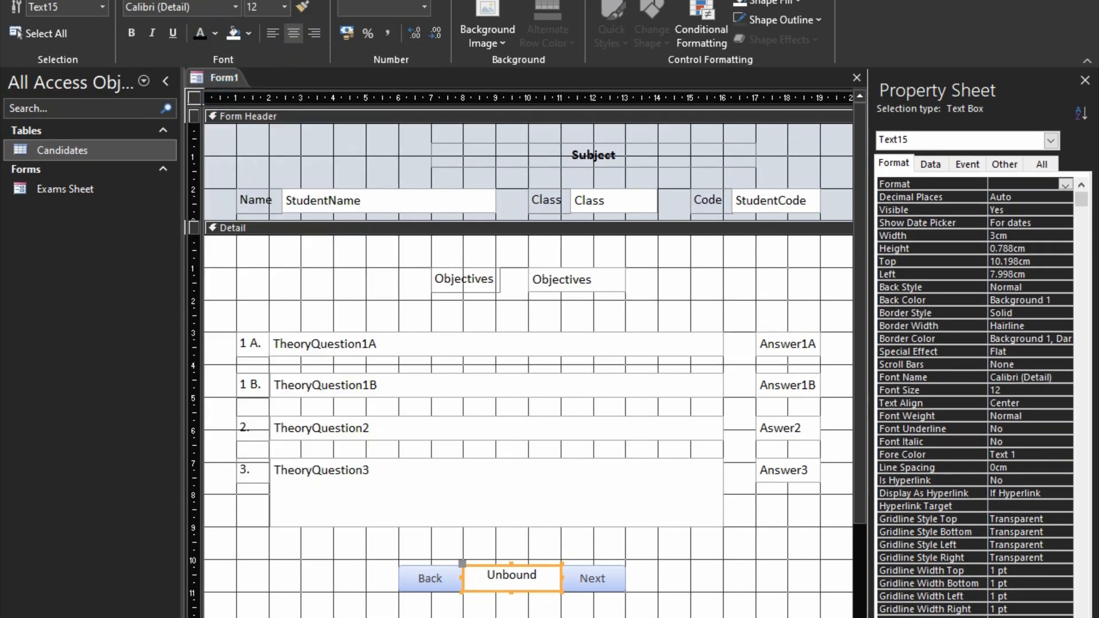
Apply medium control margins to the unbound text box.
{"action": "left_click", "coordinate": [658, 1]}
{"action": "left_click", "coordinate": [693, 35]}
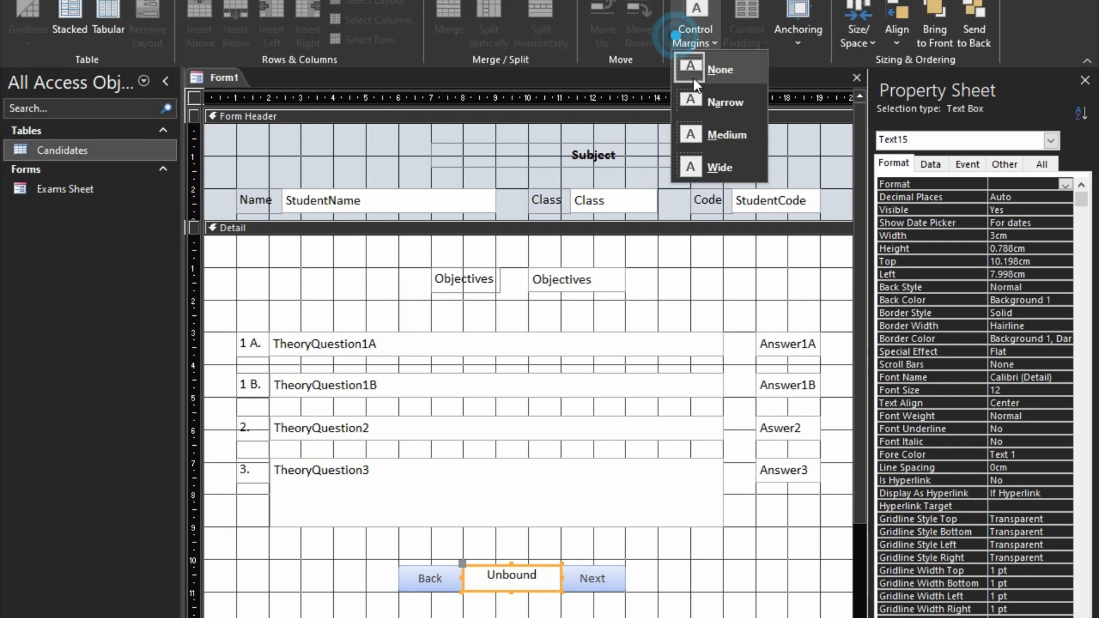
{"action": "left_click", "coordinate": [720, 142]}
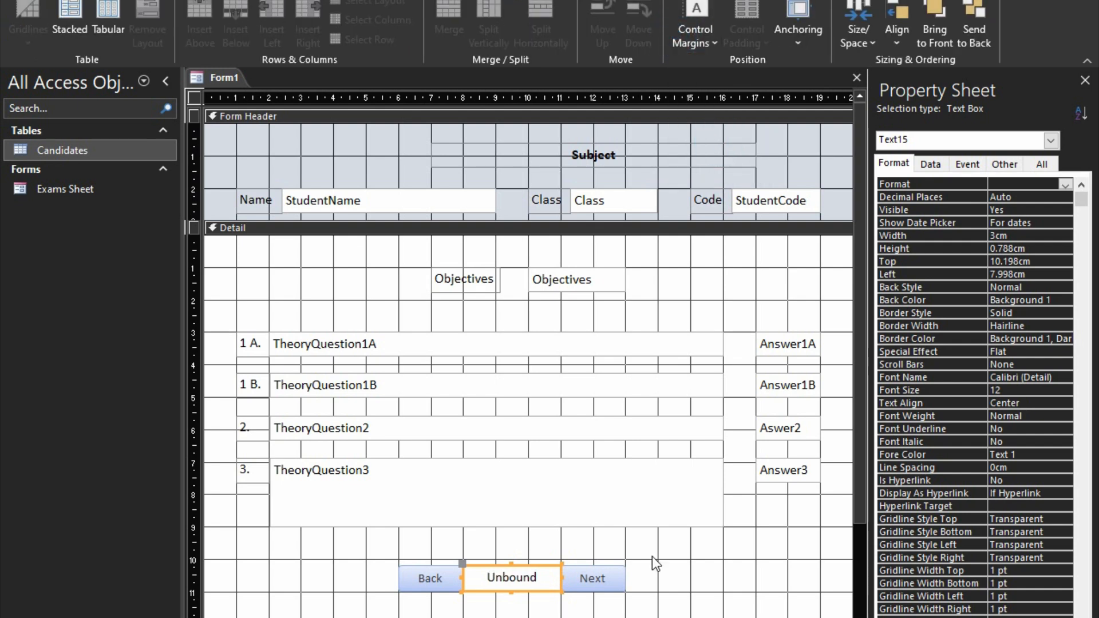
{"action": "left_click", "coordinate": [651, 581]}
Make the text in the unbound text box bold.
{"action": "left_click", "coordinate": [529, 584]}
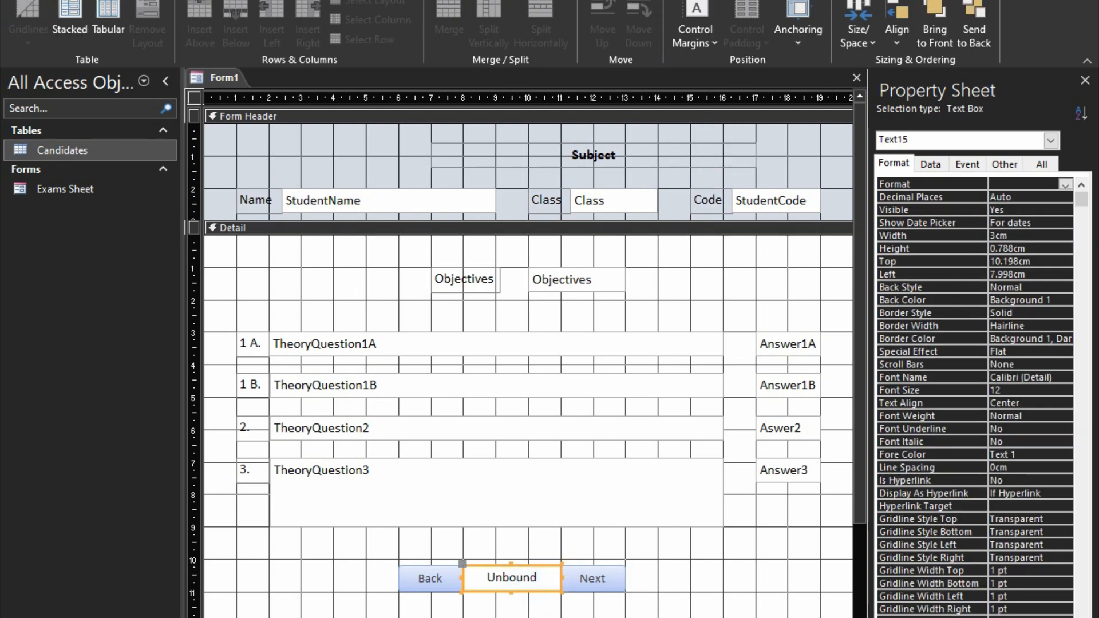
{"action": "left_click", "coordinate": [515, 1]}
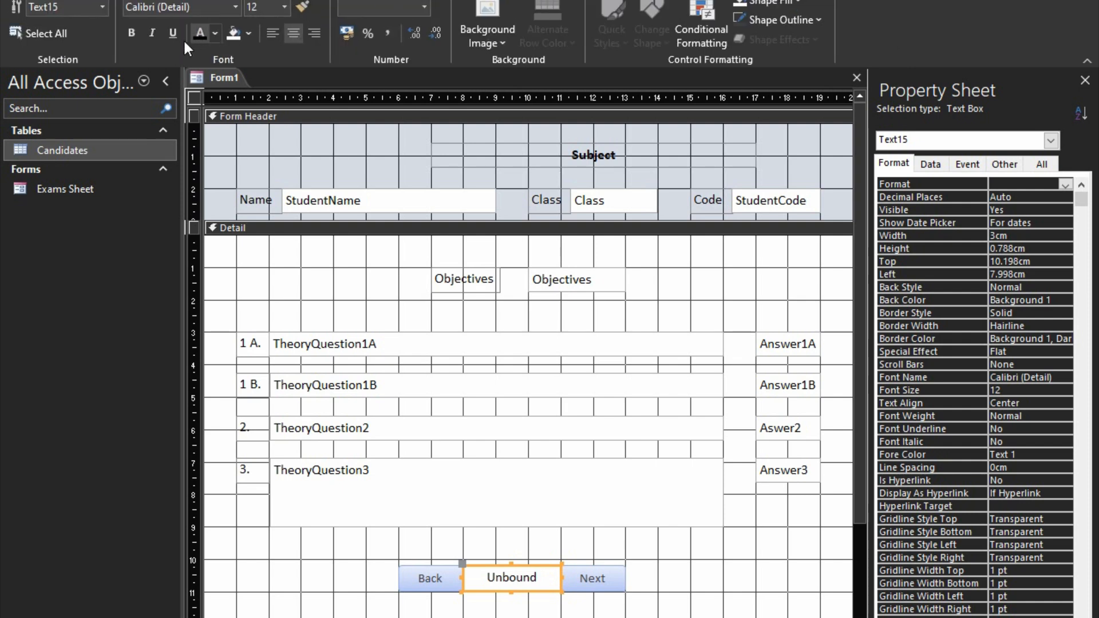
{"action": "left_click", "coordinate": [133, 31]}
{"action": "left_click", "coordinate": [738, 556]}
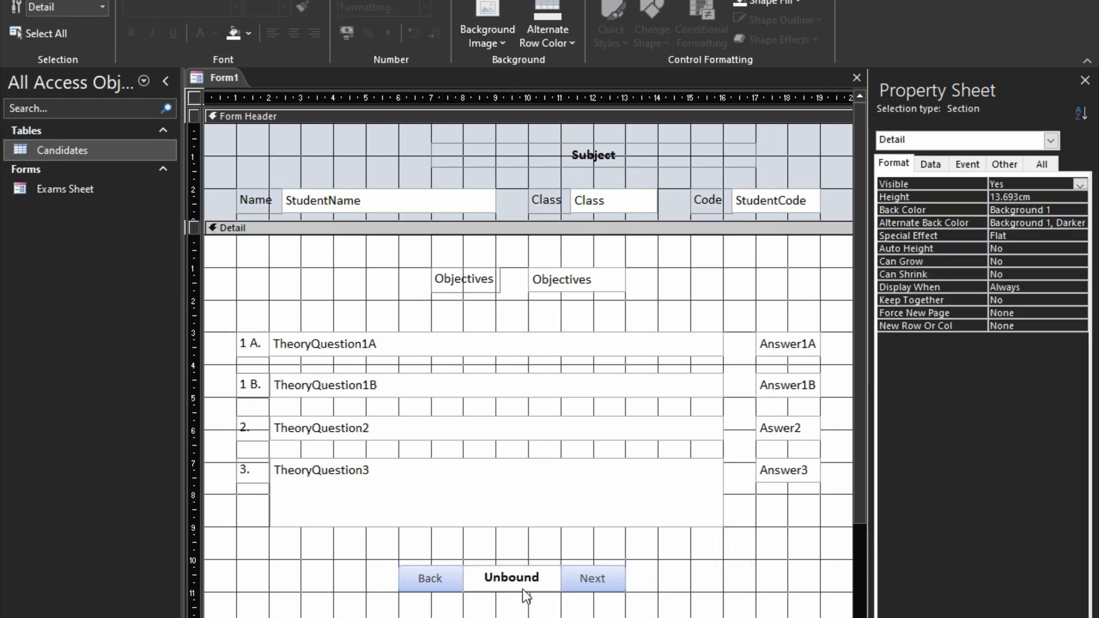
Rename the unbound text box between the buttons as txtCount.
{"action": "left_click", "coordinate": [540, 588]}
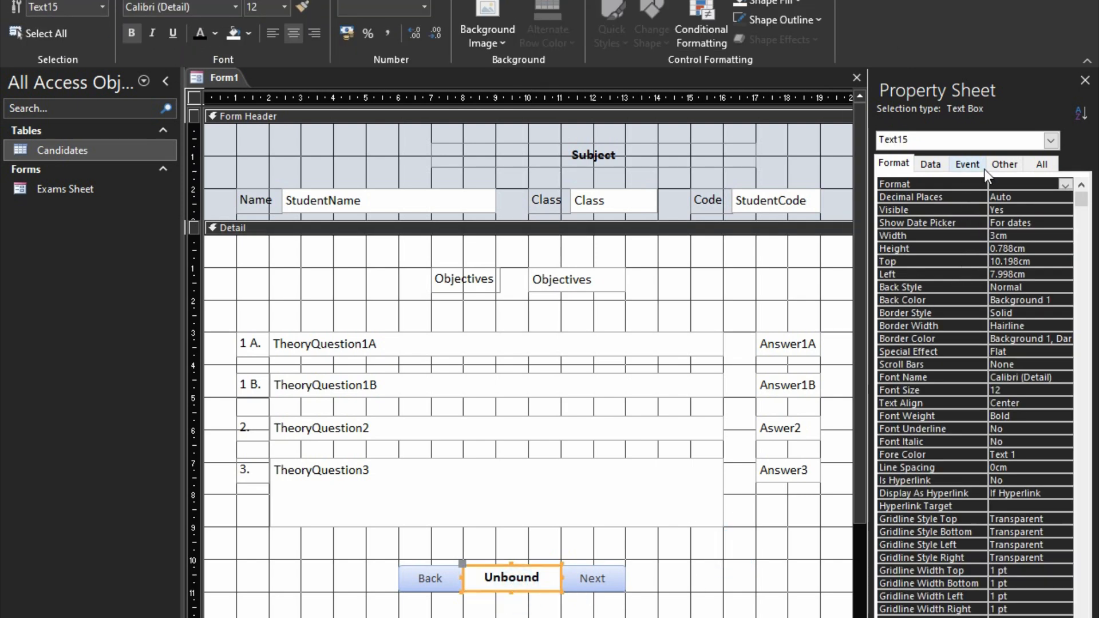
{"action": "left_click", "coordinate": [998, 165]}
{"action": "left_click", "coordinate": [964, 182]}
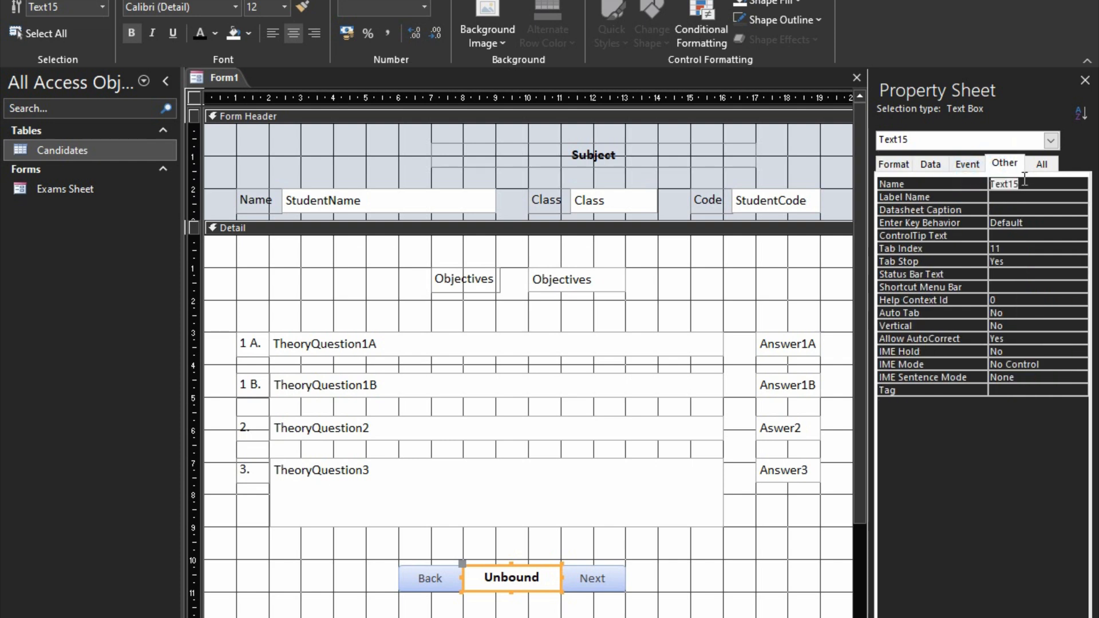
{"action": "type", "text": "txtCount"}
{"action": "left_click", "coordinate": [967, 190]}
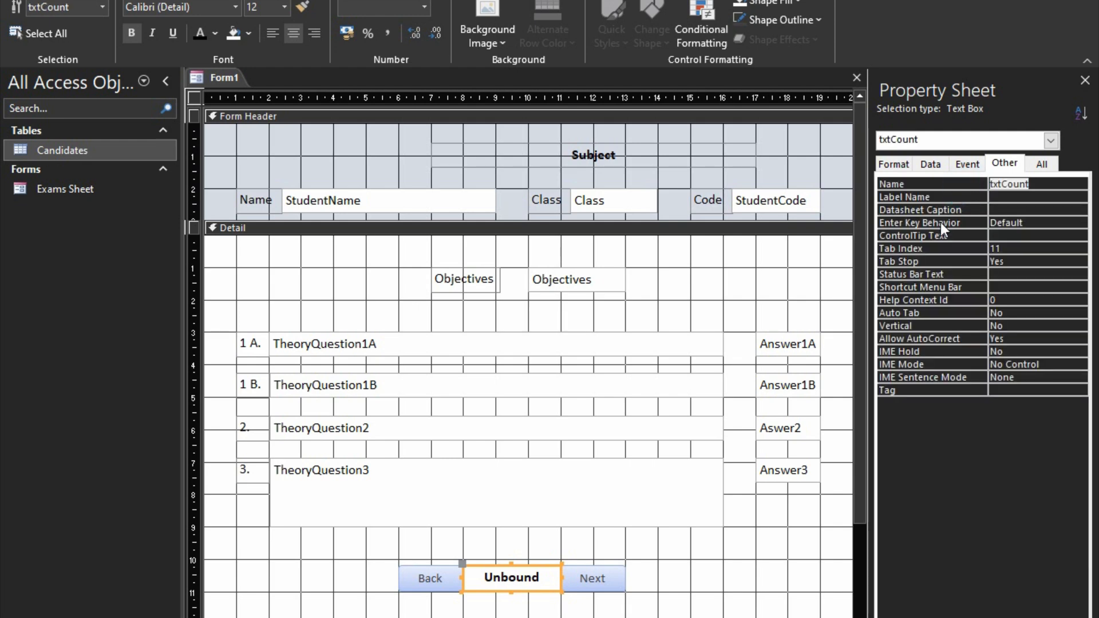
{"action": "left_click", "coordinate": [824, 386]}
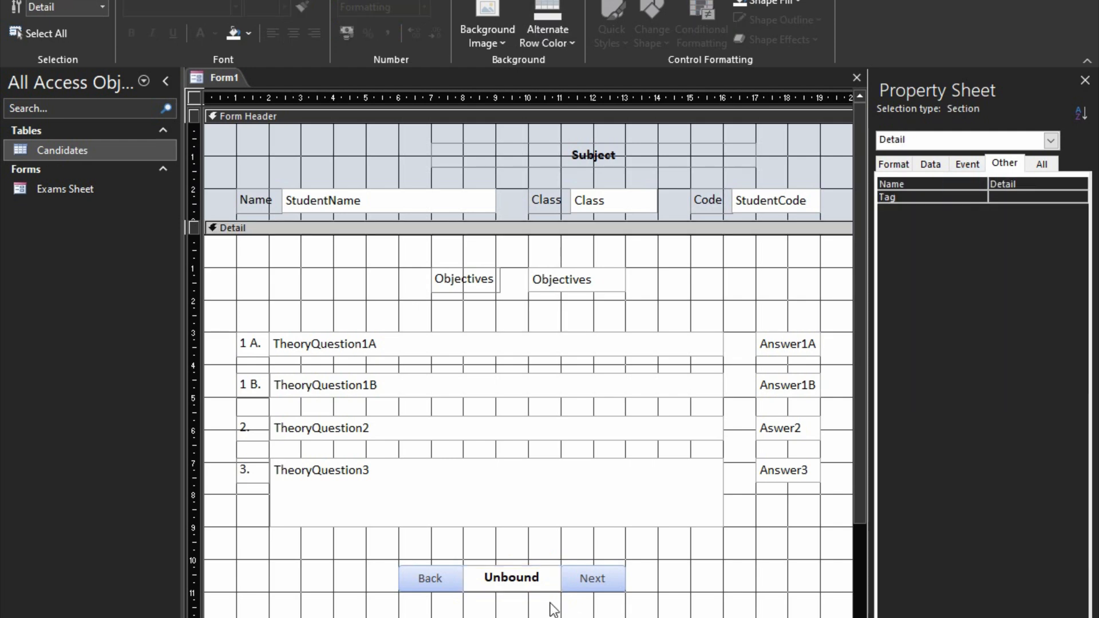
Give the Back and Next buttons a white fill and black font colour.
{"action": "left_click", "coordinate": [611, 577]}
{"action": "left_click", "coordinate": [424, 578]}
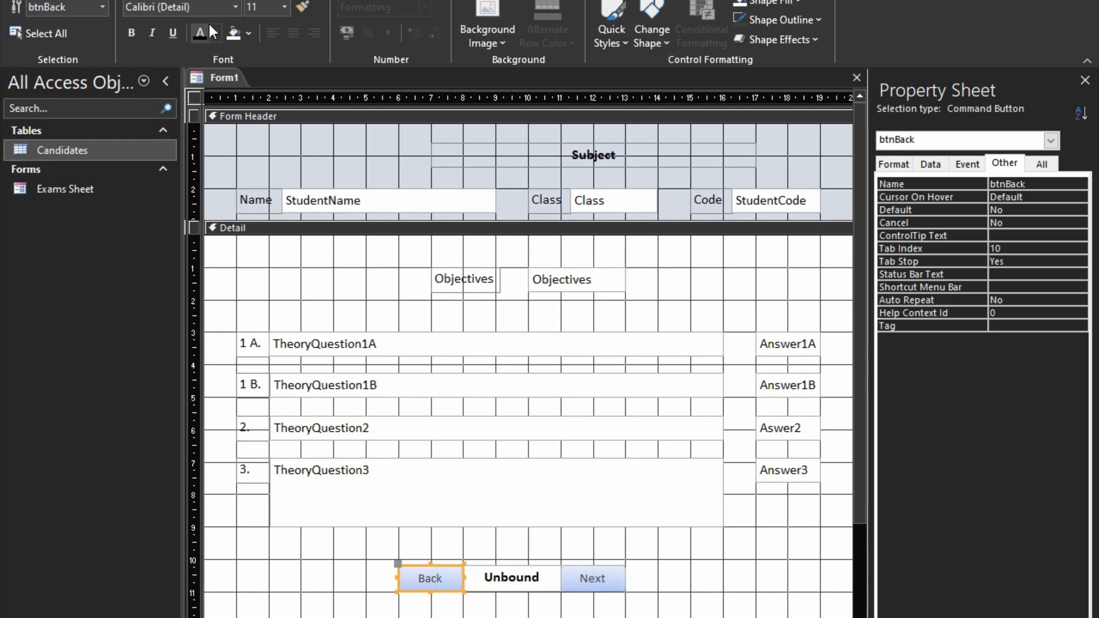
{"action": "left_click", "coordinate": [234, 34]}
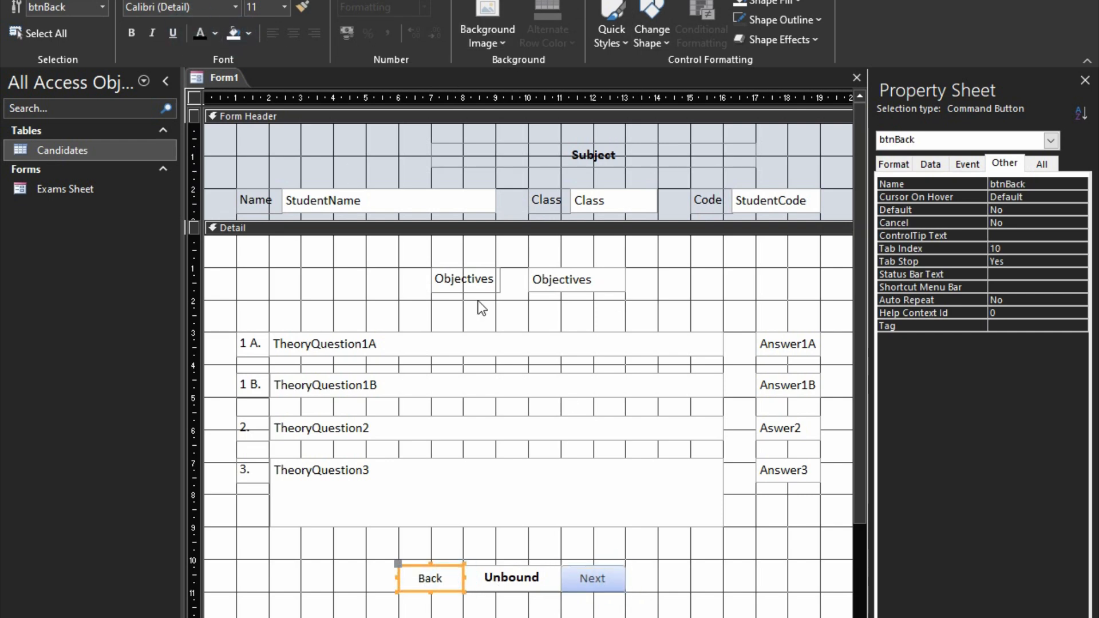
{"action": "left_click", "coordinate": [596, 575]}
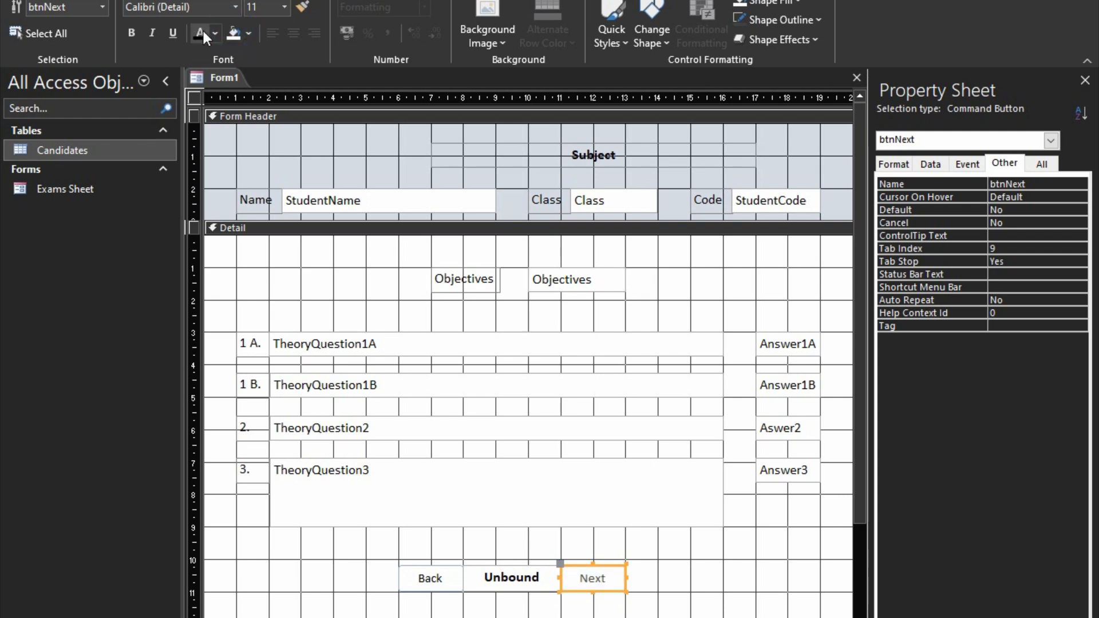
{"action": "left_click", "coordinate": [287, 229]}
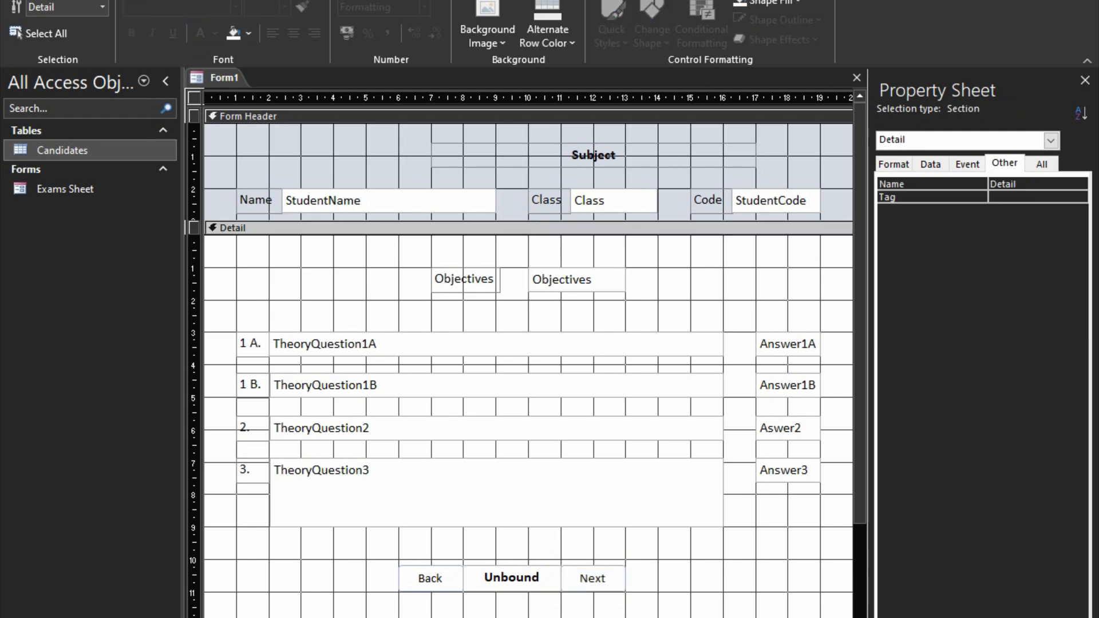
Preview the form in Form View to check the button row, and return to Design View.
{"action": "key", "text": "F5"}
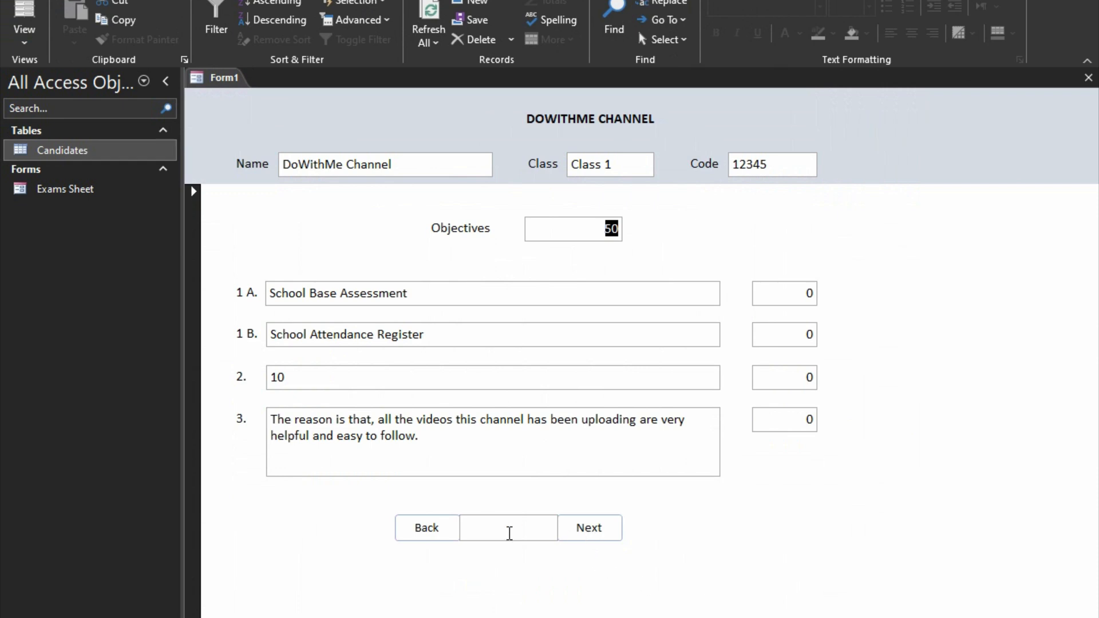
{"action": "right_click", "coordinate": [813, 528]}
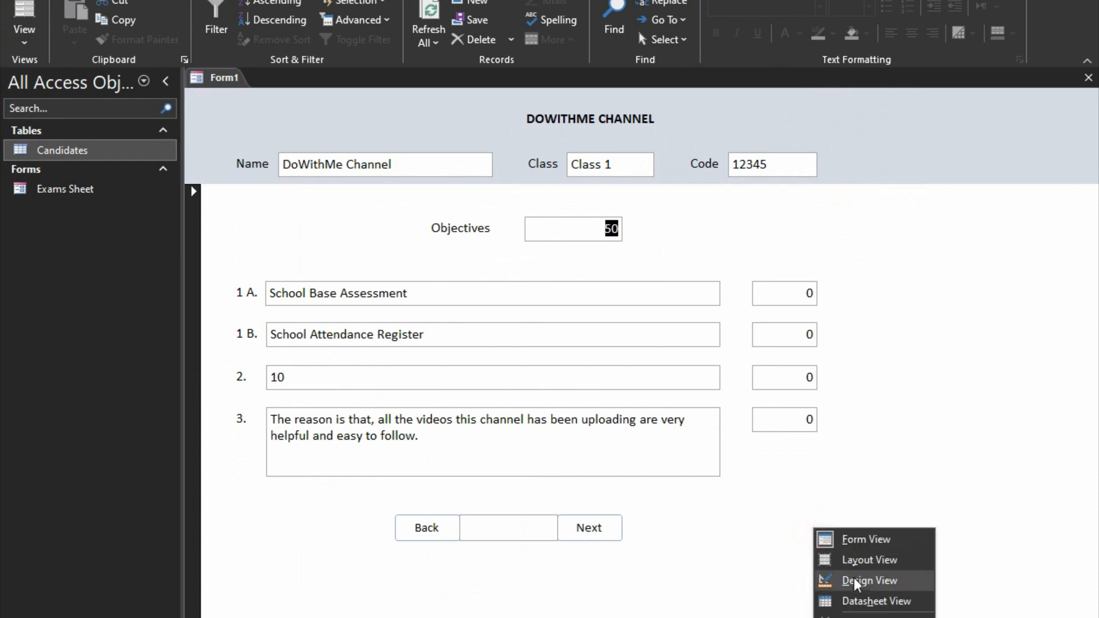
{"action": "left_click", "coordinate": [855, 581]}
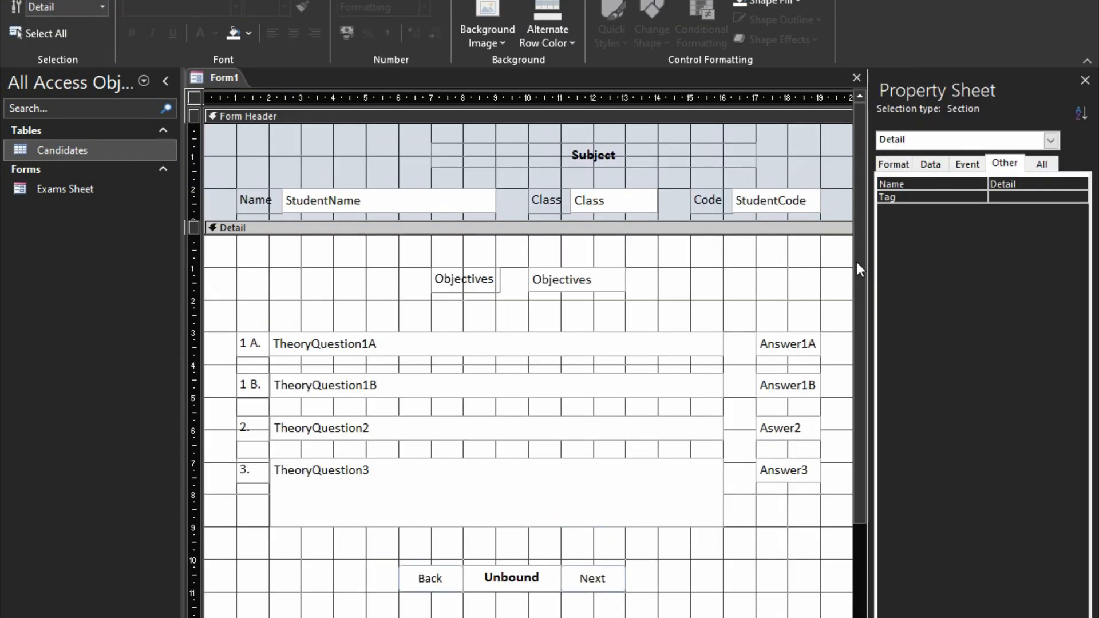
Create an event procedure for the form's On Current event and open its code.
{"action": "left_click", "coordinate": [194, 99]}
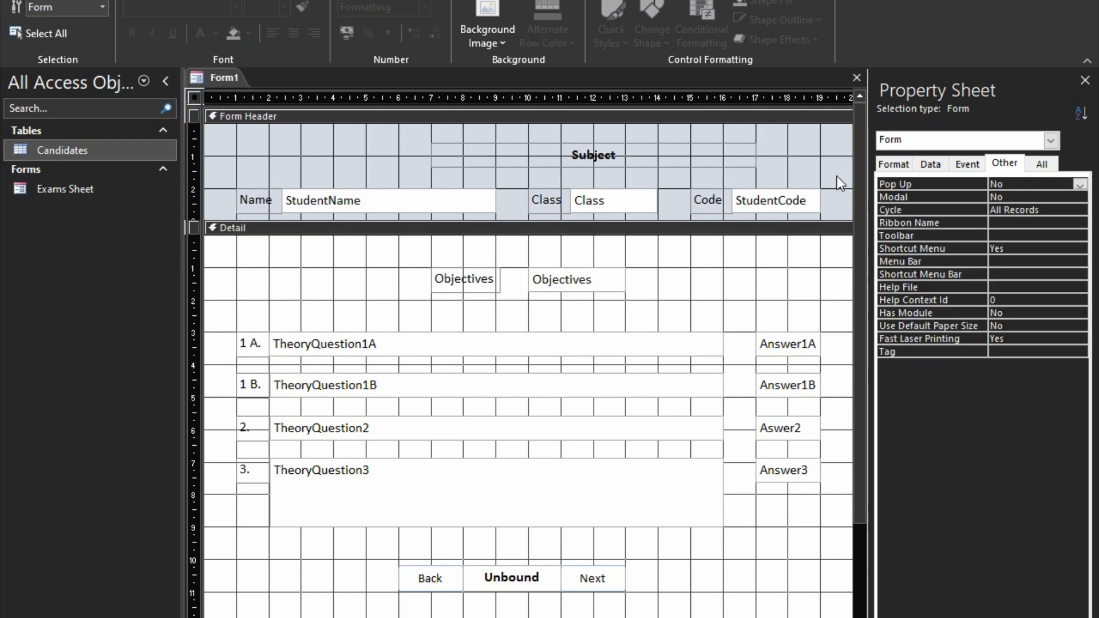
{"action": "left_click", "coordinate": [967, 165]}
{"action": "left_click", "coordinate": [936, 185]}
{"action": "double_click", "coordinate": [940, 183]}
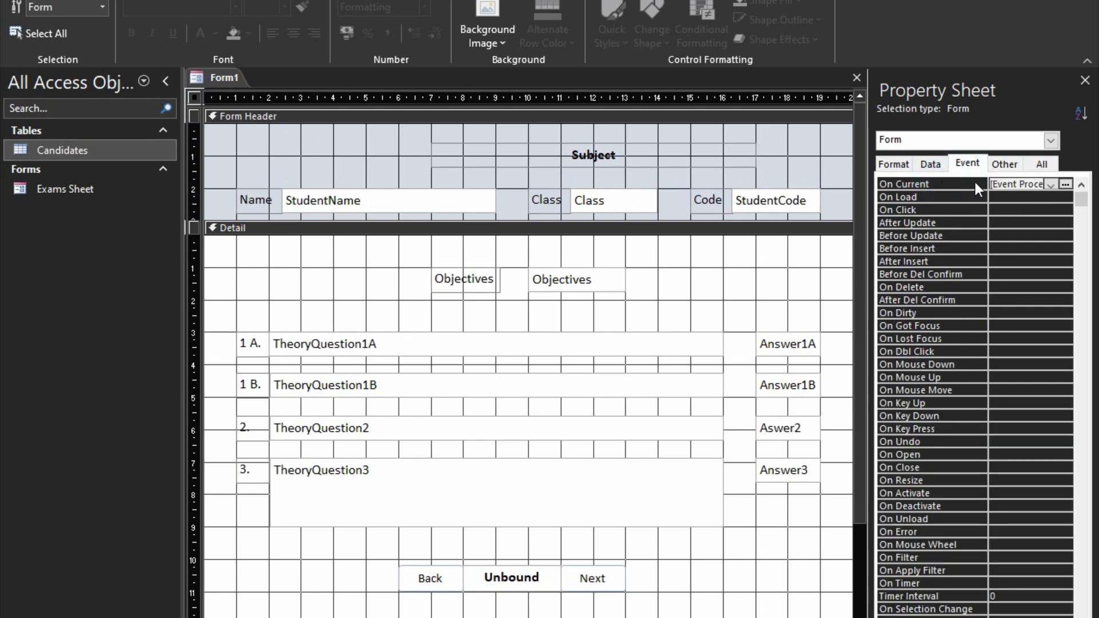
{"action": "left_click", "coordinate": [1065, 184]}
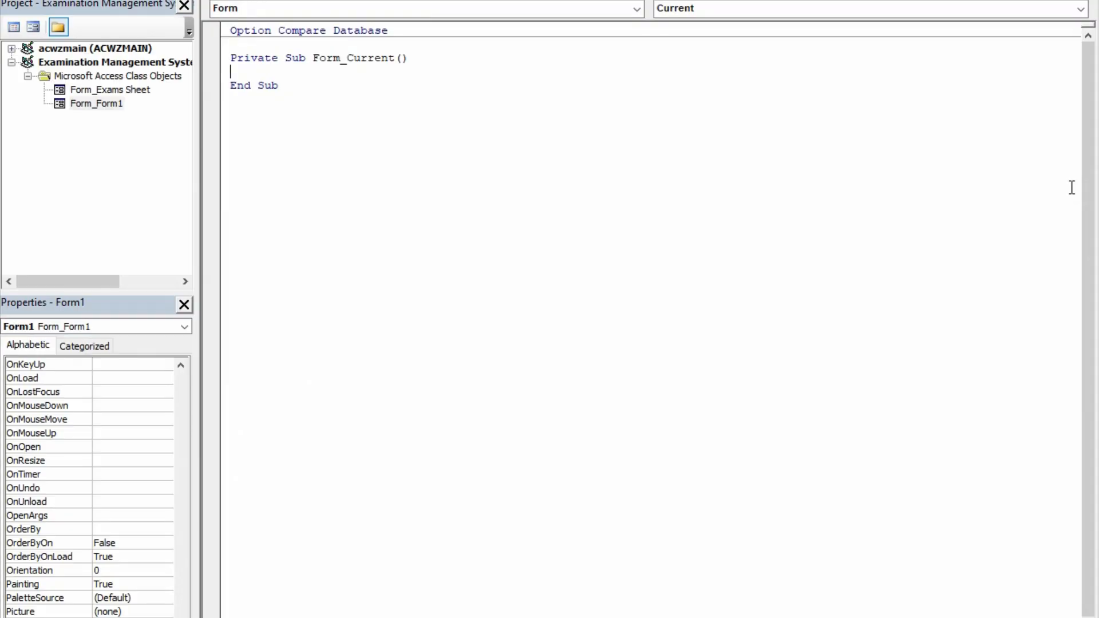
Add the line On Error Resume Next to the Form_Current procedure.
{"action": "type", "text": "oner"}
{"action": "key", "text": "BackSpace"}
{"action": "key", "text": "BackSpace"}
{"action": "type", "text": "error resume next"}
{"action": "key", "text": "Return"}
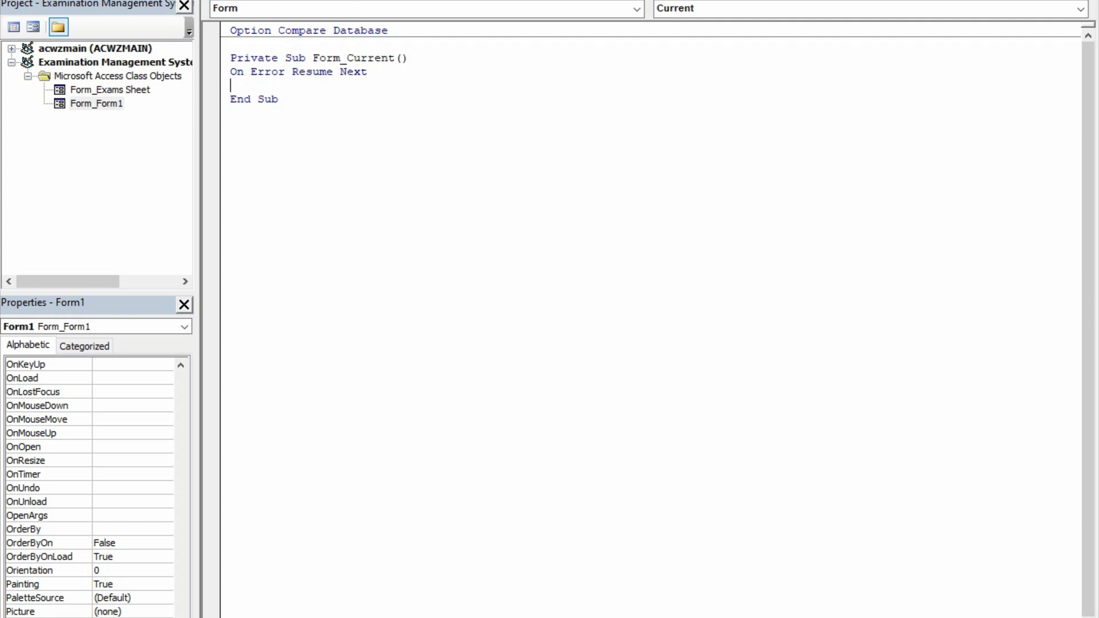
Below a blank line in Form_Current, start the count assignment with txtCount = Me.Recordset.AbsolutePosition.
{"action": "key", "text": "Return"}
{"action": "type", "text": "txt"}
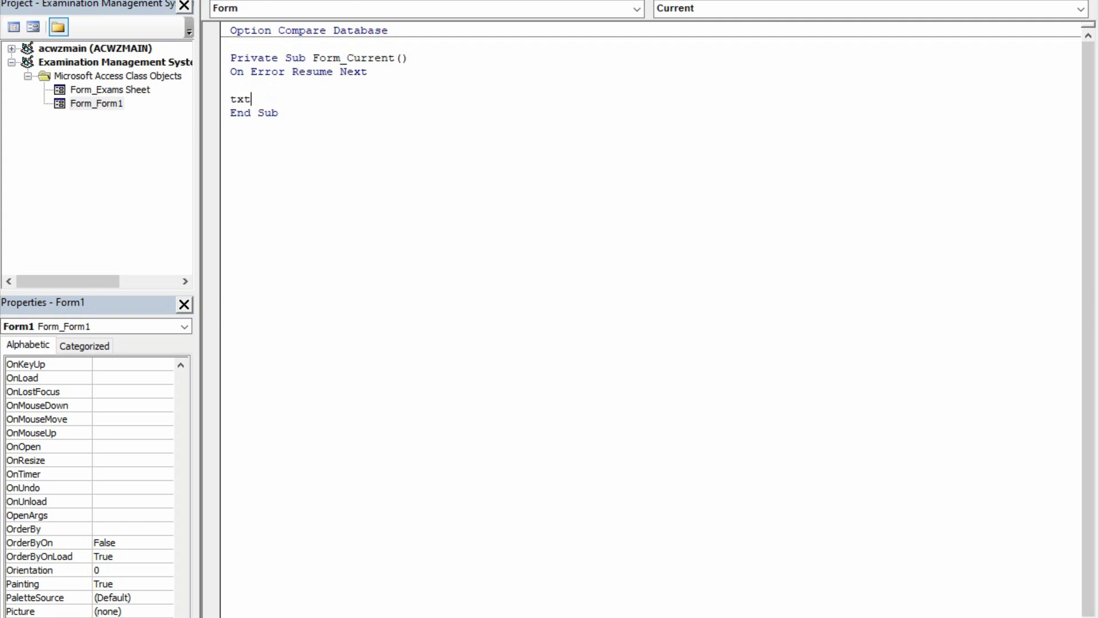
{"action": "type", "text": "count=me."}
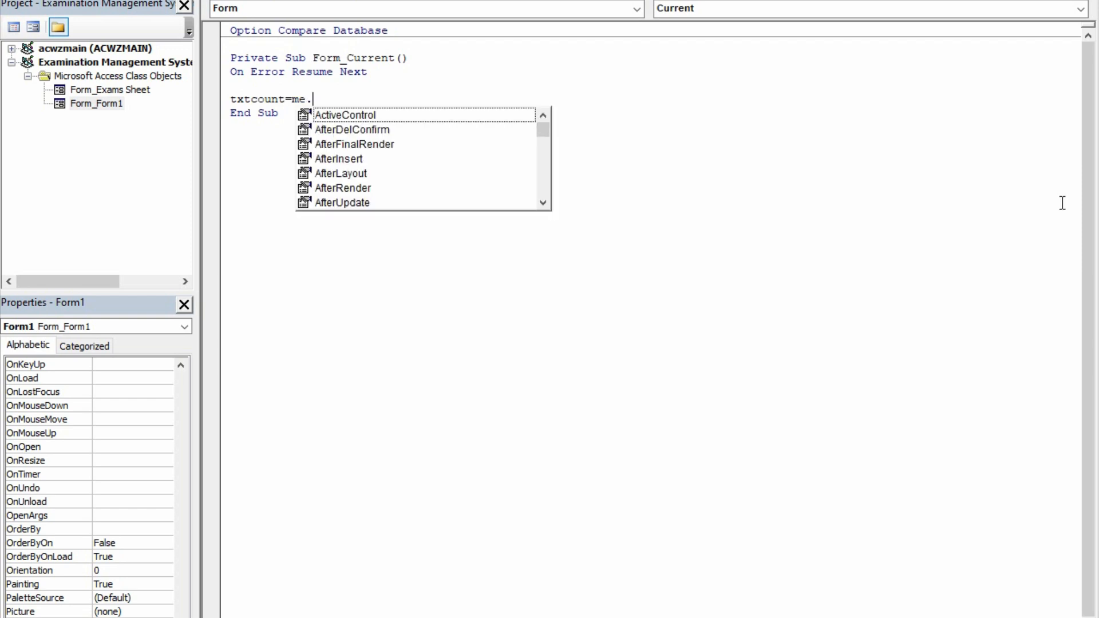
{"action": "type", "text": "record"}
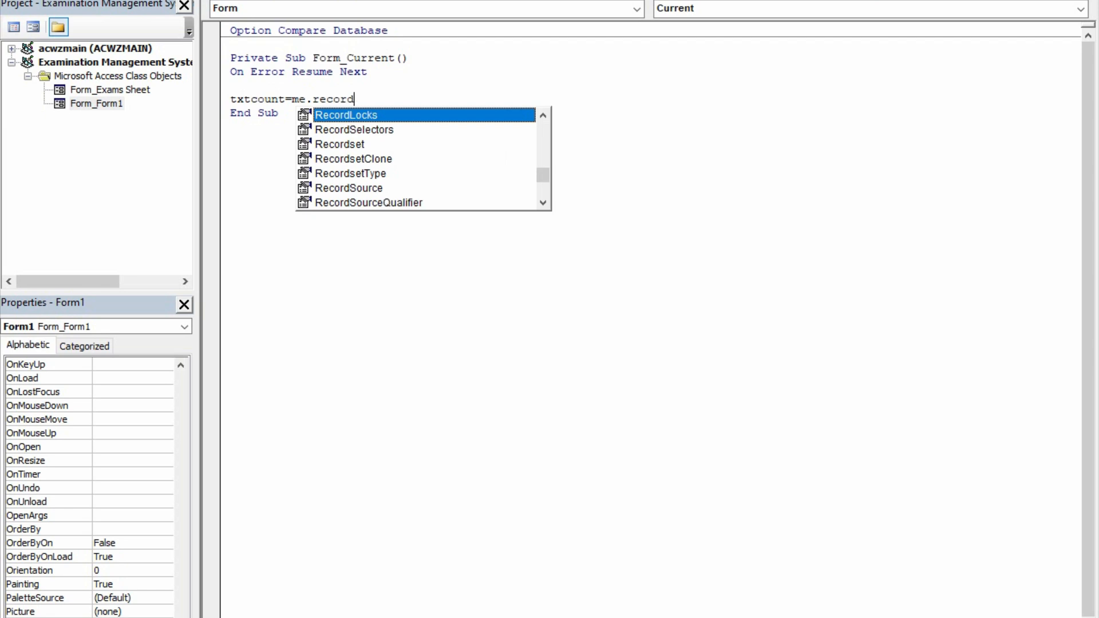
{"action": "type", "text": "set"}
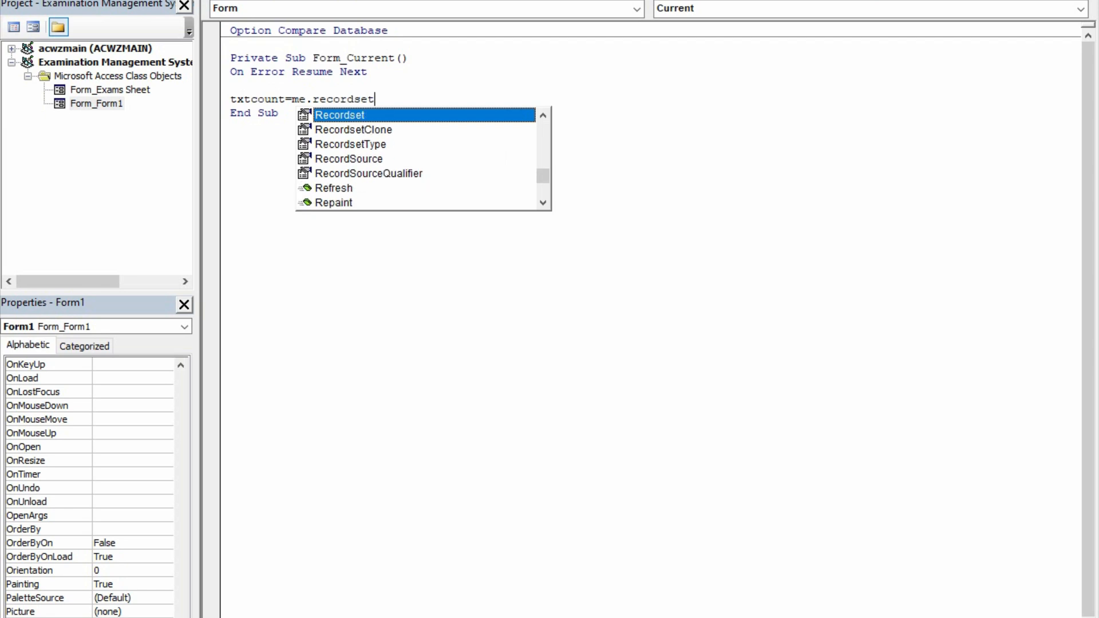
{"action": "type", "text": "."}
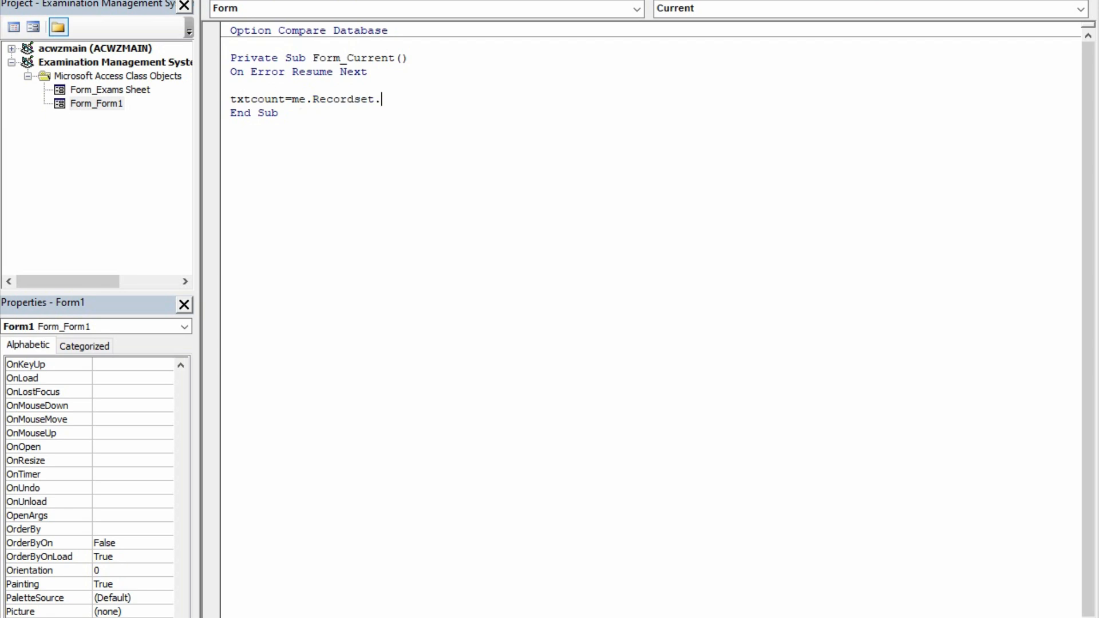
{"action": "type", "text": "absoluteposition"}
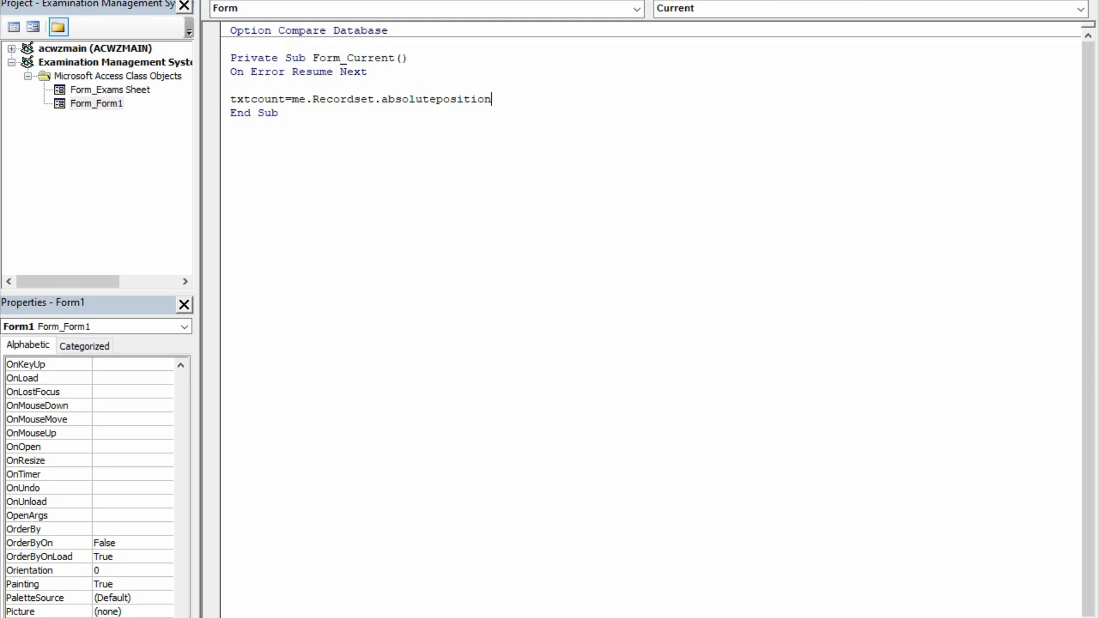
Complete the txtCount assignment by appending + 1 & " of " & Me.Recordset.RecordCount.
{"action": "type", "text": "+1 &\" of '"}
{"action": "key", "text": "BackSpace"}
{"action": "type", "text": ":"}
{"action": "key", "text": "BackSpace"}
{"action": "type", "text": "\""}
{"action": "type", "text": "& me."}
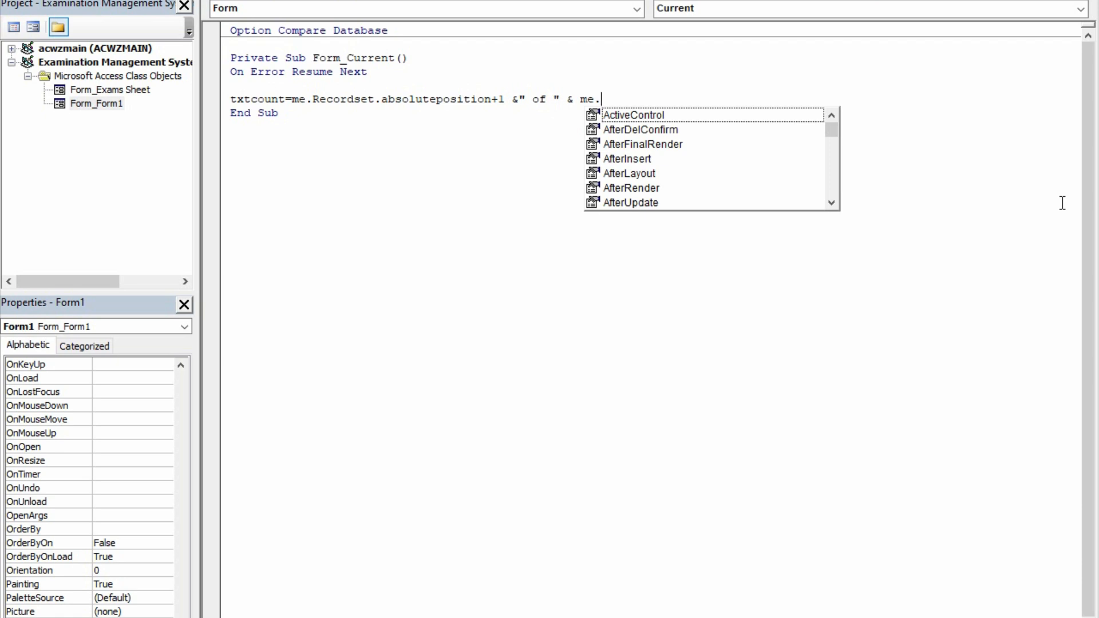
{"action": "type", "text": "recor"}
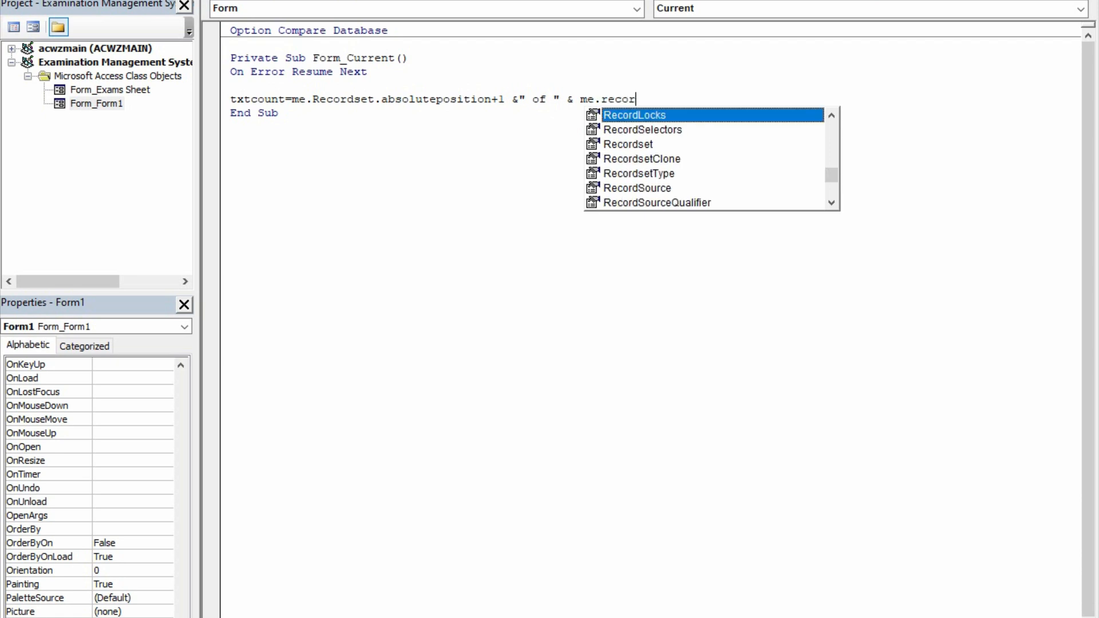
{"action": "type", "text": "dset"}
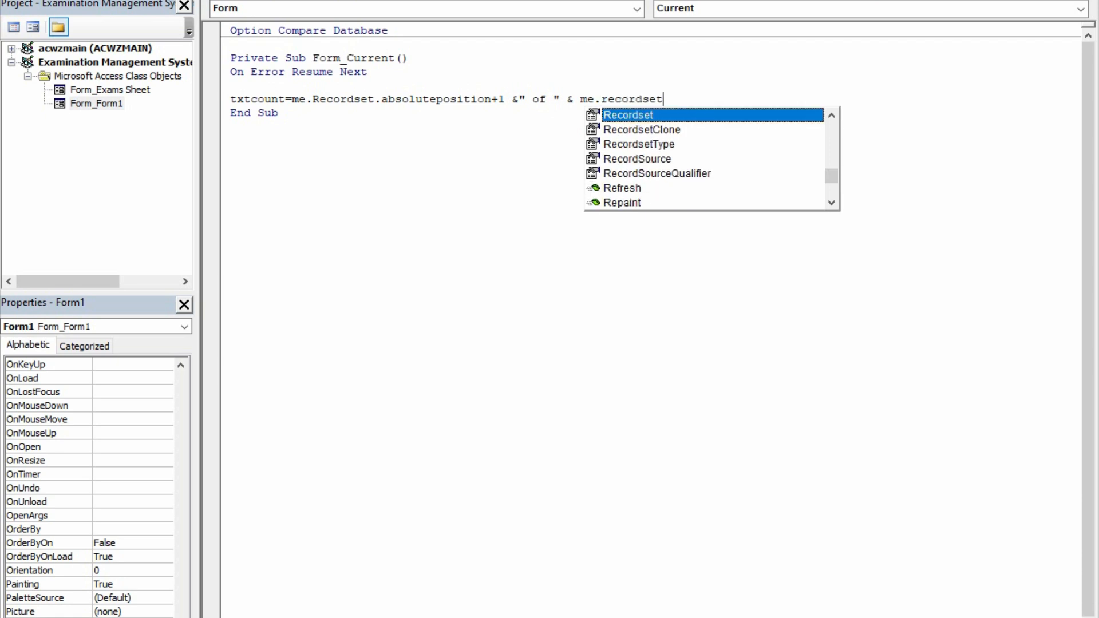
{"action": "key", "text": "Tab"}
{"action": "type", "text": "."}
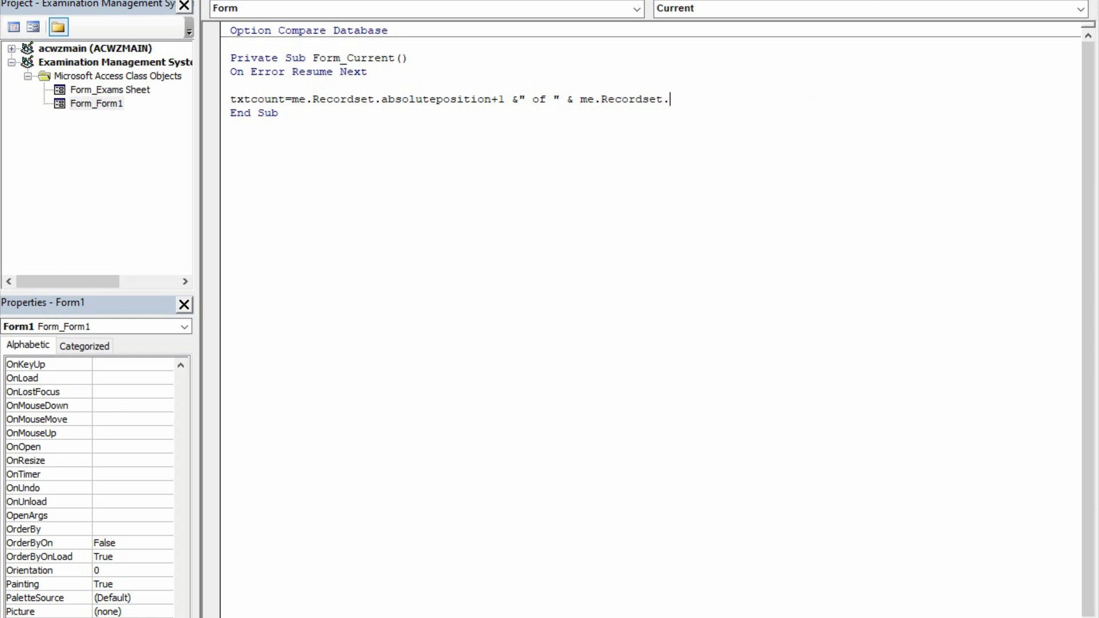
{"action": "type", "text": "recordcount"}
{"action": "left_click", "coordinate": [279, 114]}
{"action": "left_click", "coordinate": [745, 99]}
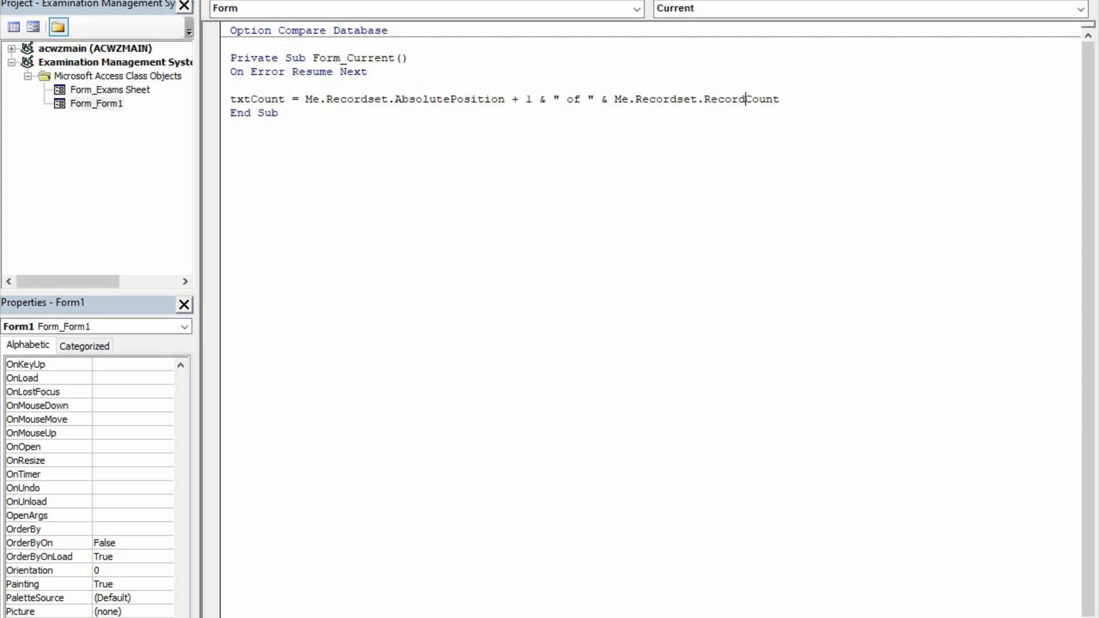
Insert a blank line below the txtCount assignment and compile the code.
{"action": "key", "text": "Right"}
{"action": "key", "text": "Right"}
{"action": "key", "text": "Right"}
{"action": "key", "text": "Right"}
{"action": "key", "text": "Return"}
{"action": "key", "text": "alt+d"}
{"action": "key", "text": "l"}
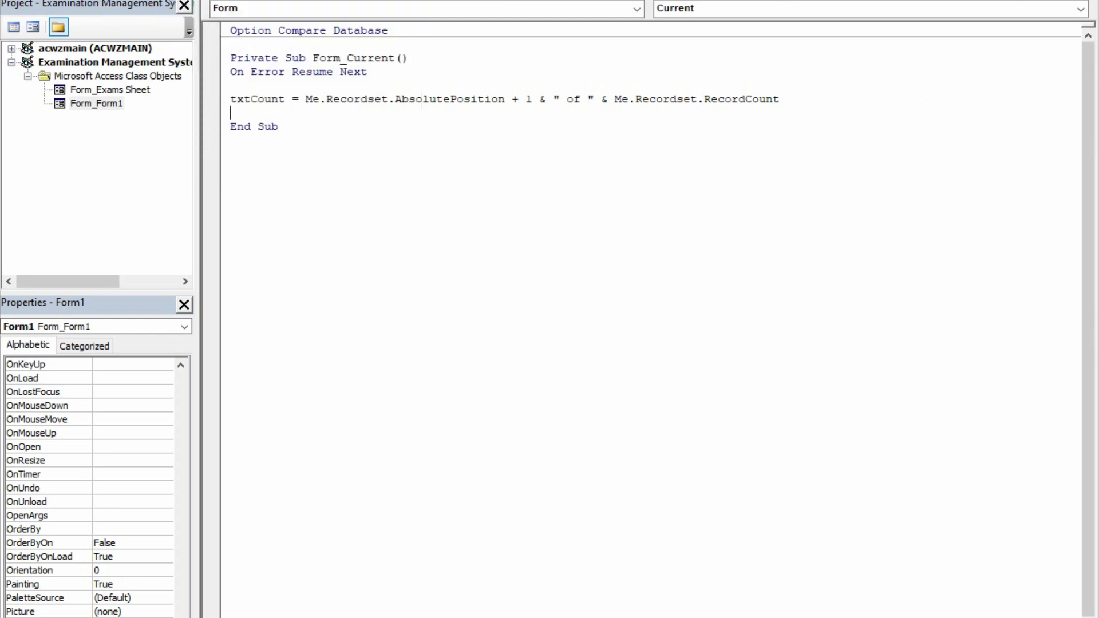
Save the form as Score Sheeet, and return to the form to preview it in Form View.
{"action": "key", "text": "ctrl+s"}
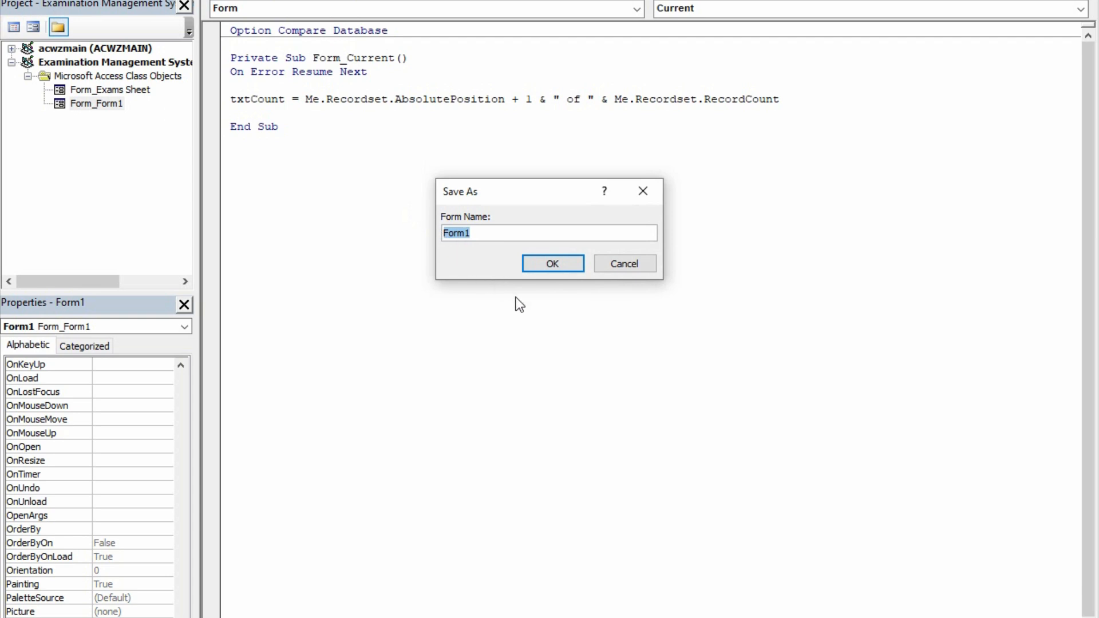
{"action": "type", "text": "Score Sheeet"}
{"action": "left_click", "coordinate": [538, 265]}
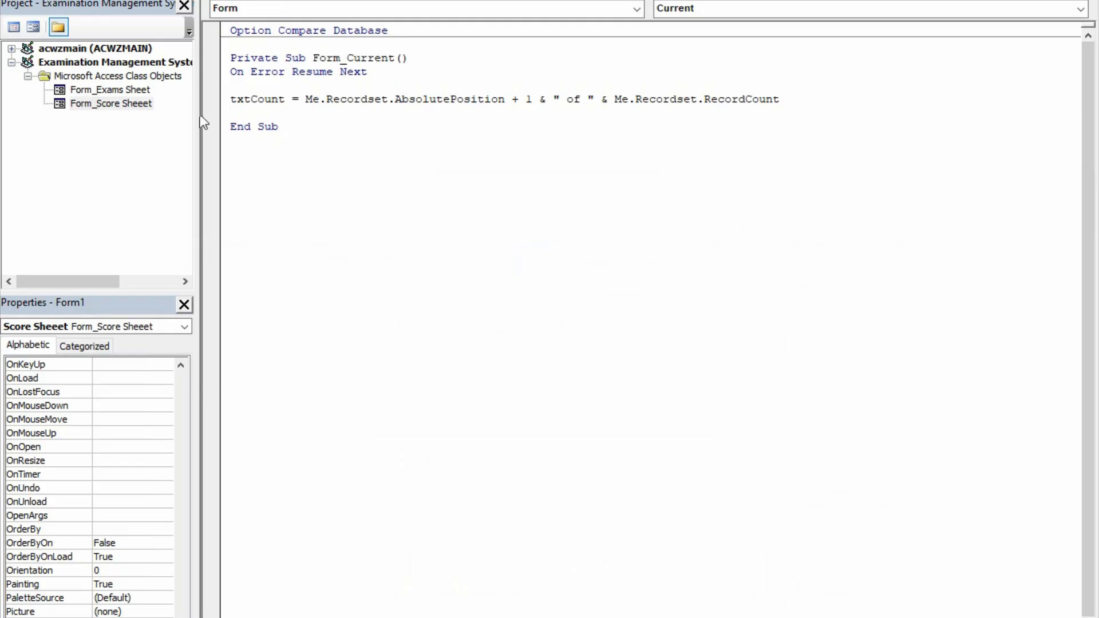
{"action": "key", "text": "alt+F11"}
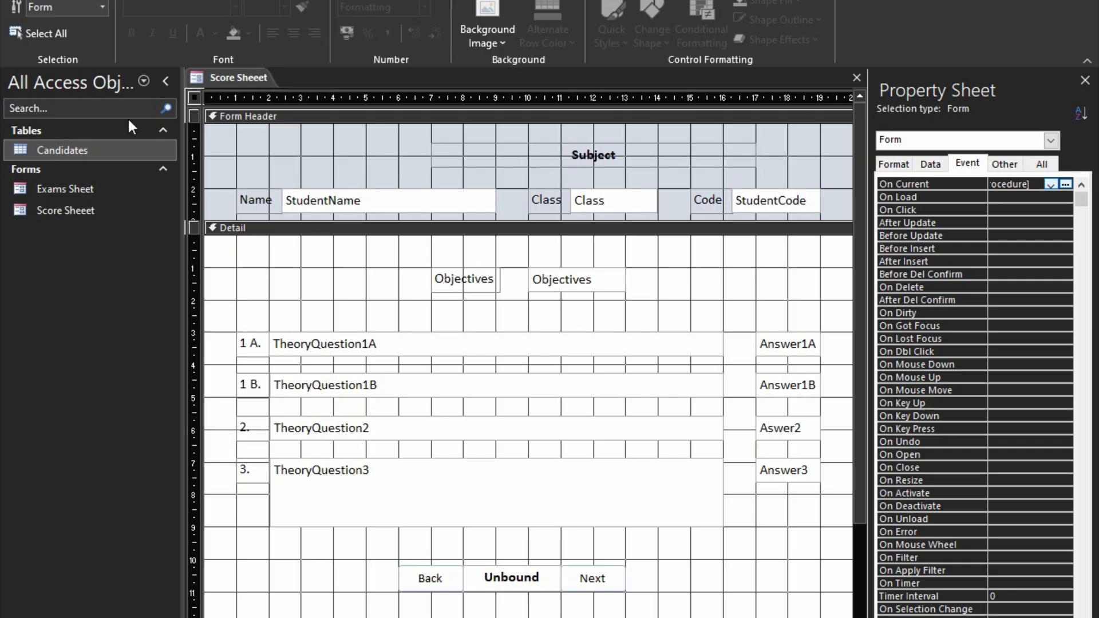
{"action": "key", "text": "F5"}
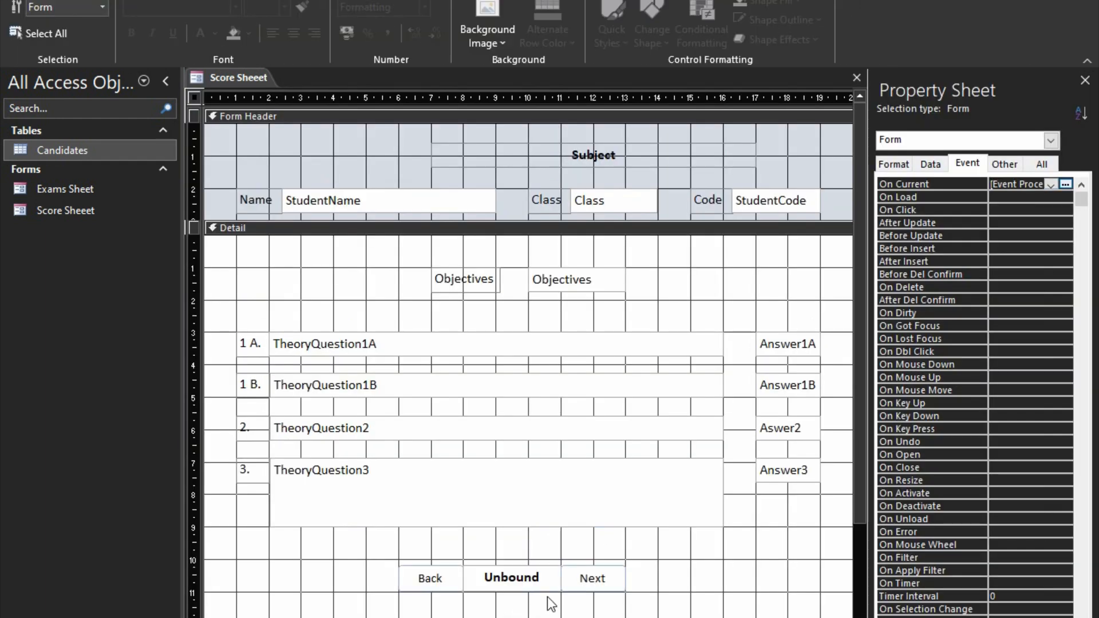
Create an event procedure for the Next button's On Click event and open its code.
{"action": "left_click", "coordinate": [570, 583]}
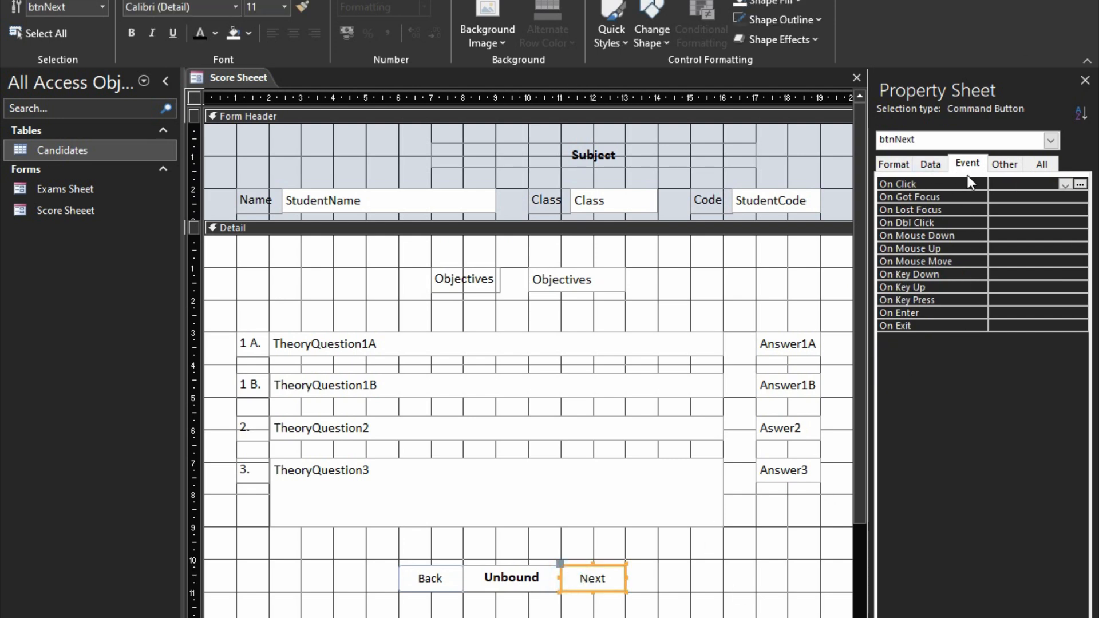
{"action": "double_click", "coordinate": [953, 183]}
{"action": "left_click", "coordinate": [1080, 184]}
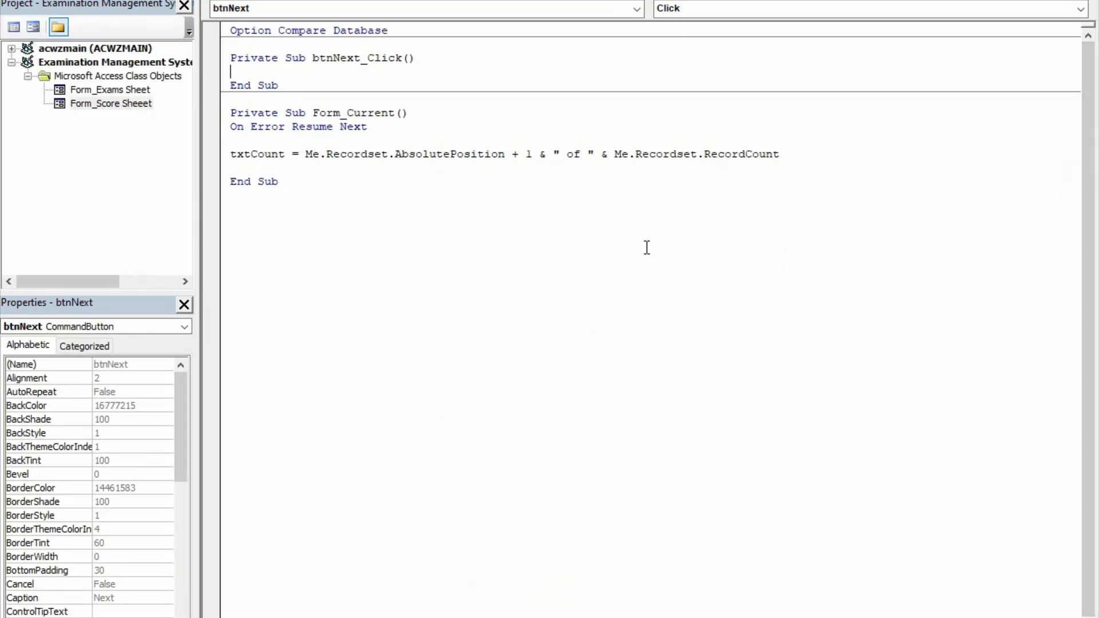
Add the line On Error Resume Next to the btnNext_Click procedure, followed by blank lines.
{"action": "type", "text": "on error resume nextr"}
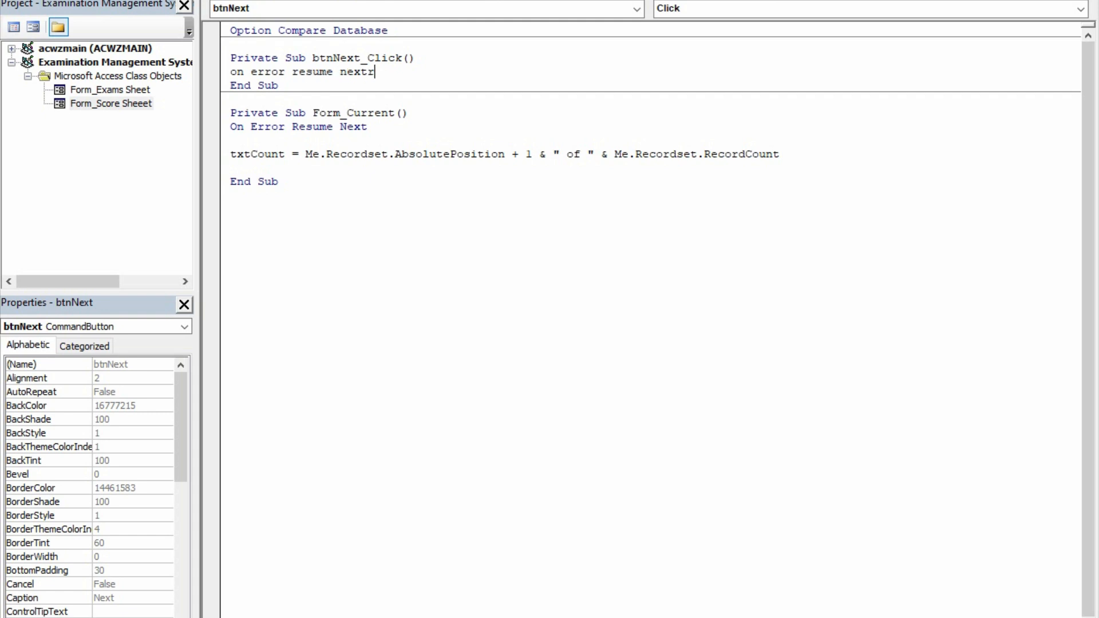
{"action": "key", "text": "Return"}
{"action": "key", "text": "Return"}
{"action": "type", "text": "next"}
{"action": "key", "text": "Return"}
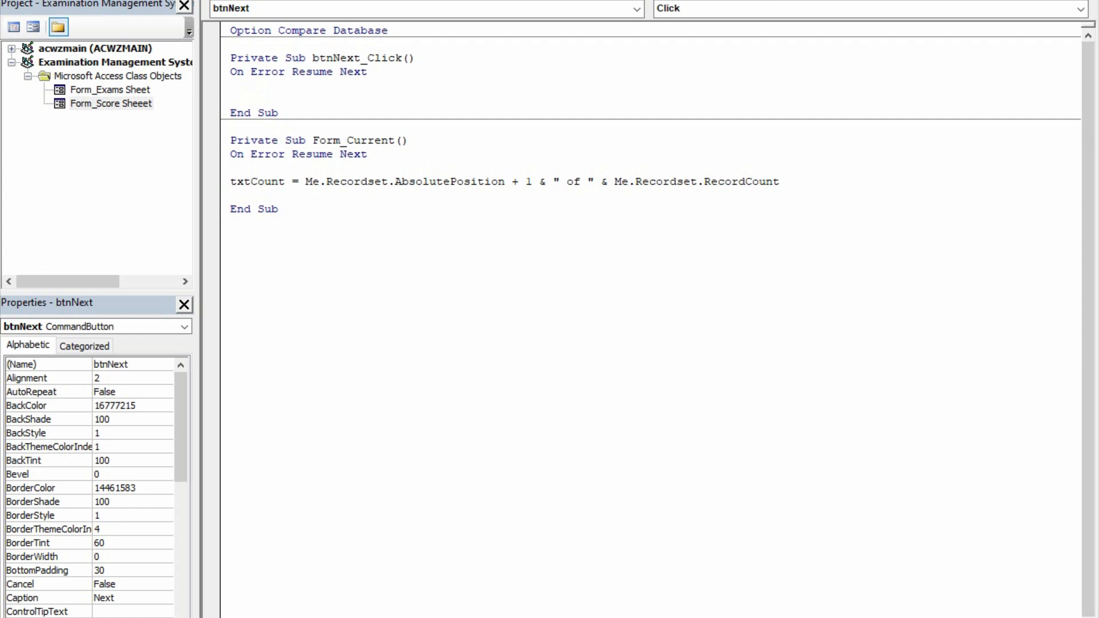
{"action": "type", "text": "docmd."}
{"action": "key", "text": "BackSpace"}
{"action": "key", "text": "BackSpace"}
{"action": "key", "text": "BackSpace"}
{"action": "key", "text": "BackSpace"}
{"action": "key", "text": "BackSpace"}
{"action": "key", "text": "BackSpace"}
{"action": "key", "text": "BackSpace"}
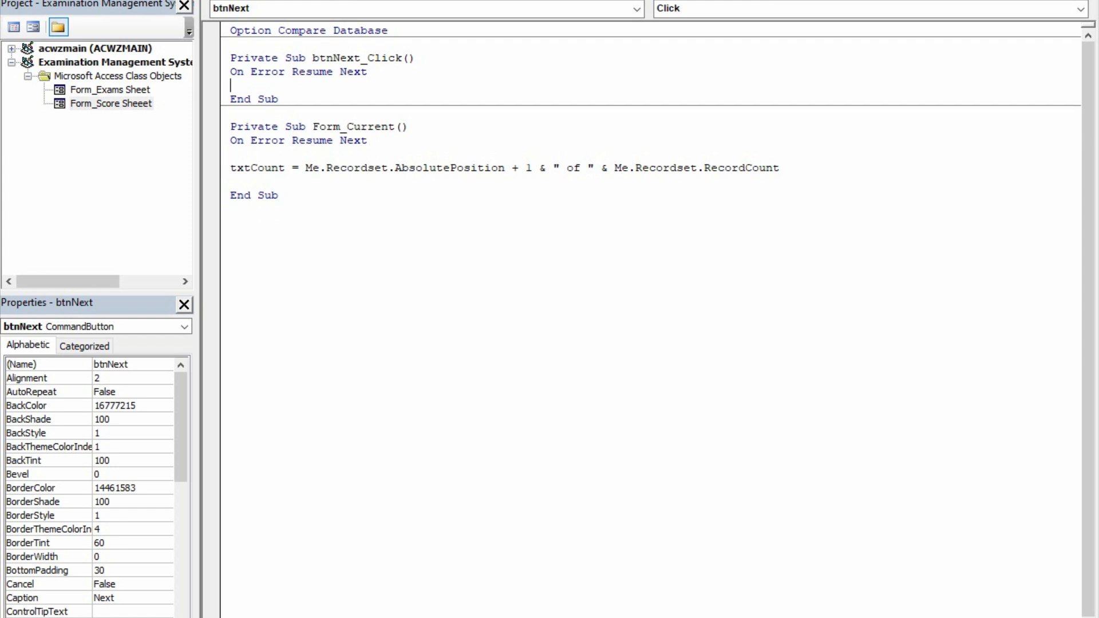
Add the line DoCmd.GoToRecord , , acNext to the btnNext_Click procedure, below a blank line after the error handling.
{"action": "key", "text": "Return"}
{"action": "key", "text": "Return"}
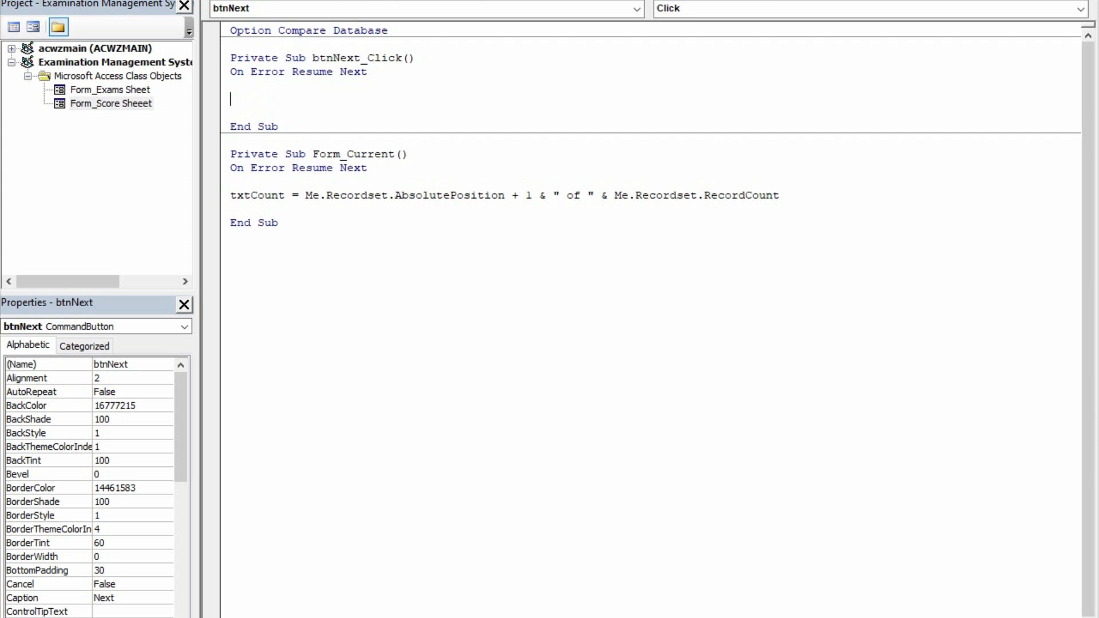
{"action": "type", "text": "docmd."}
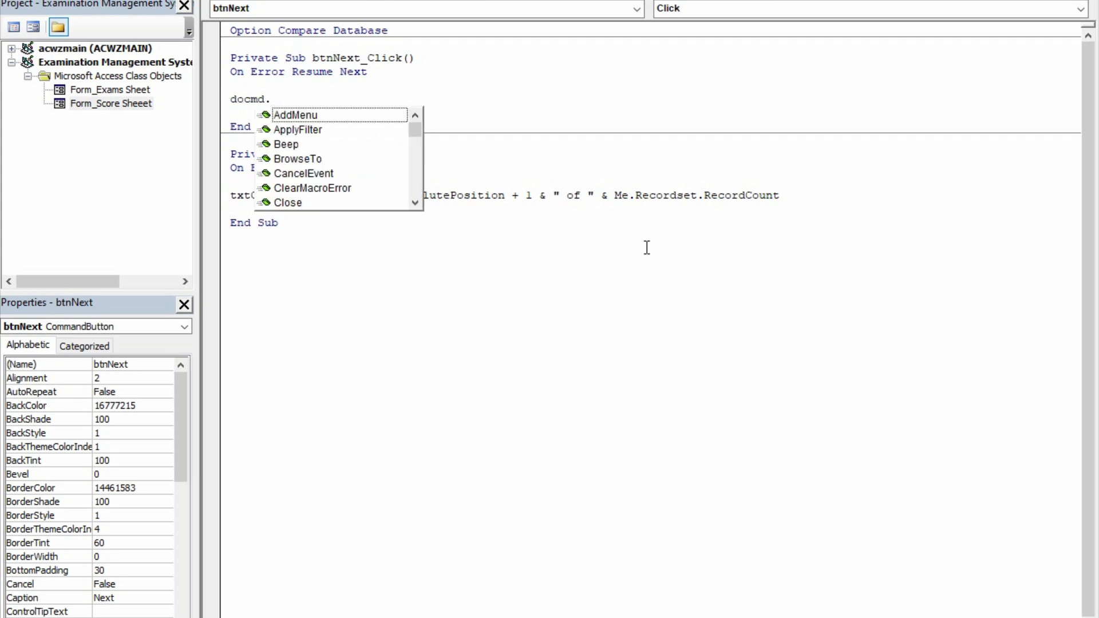
{"action": "type", "text": "goto"}
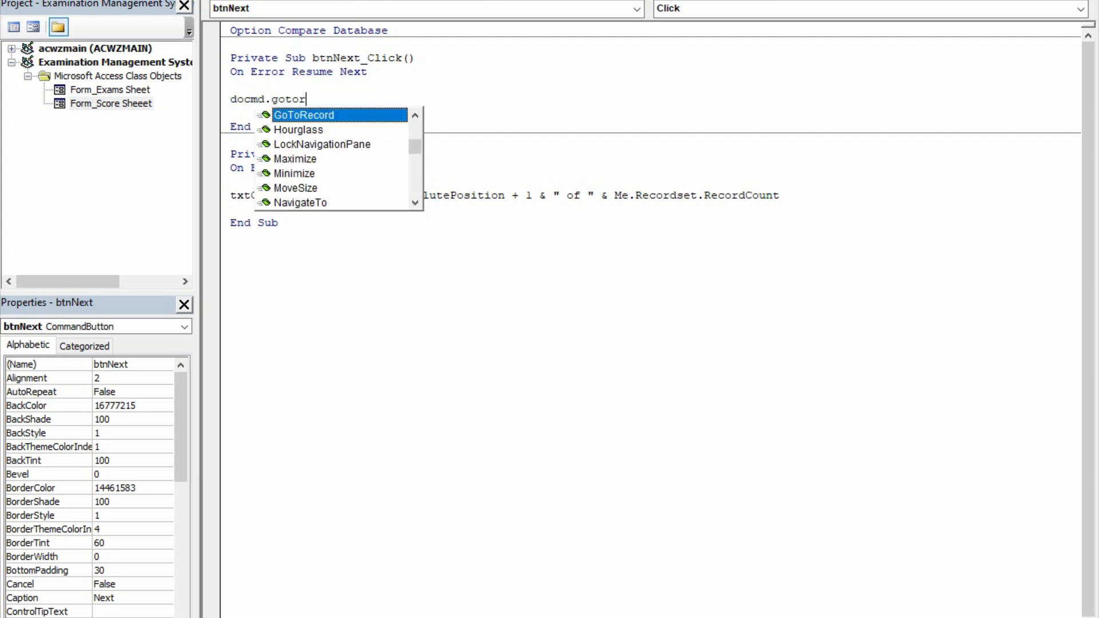
{"action": "key", "text": "BackSpace"}
{"action": "key", "text": "BackSpace"}
{"action": "key", "text": "BackSpace"}
{"action": "key", "text": "BackSpace"}
{"action": "key", "text": "BackSpace"}
{"action": "key", "text": "BackSpace"}
{"action": "key", "text": "BackSpace"}
{"action": "key", "text": "BackSpace"}
{"action": "key", "text": "BackSpace"}
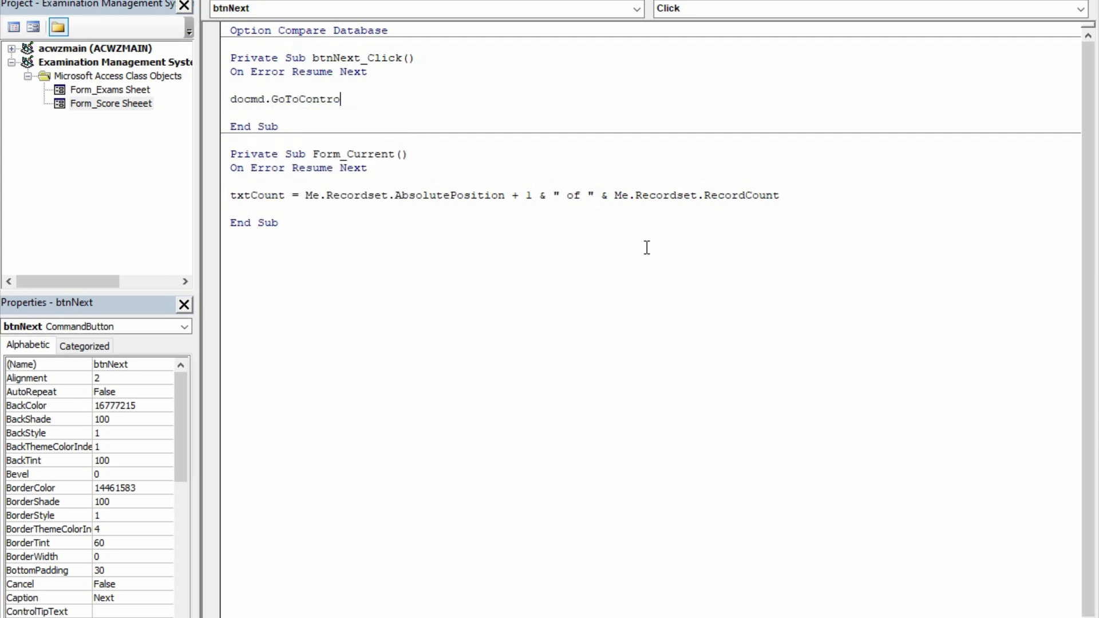
{"action": "key", "text": "BackSpace"}
{"action": "key", "text": "BackSpace"}
{"action": "key", "text": "BackSpace"}
{"action": "key", "text": "BackSpace"}
{"action": "type", "text": ".gotr"}
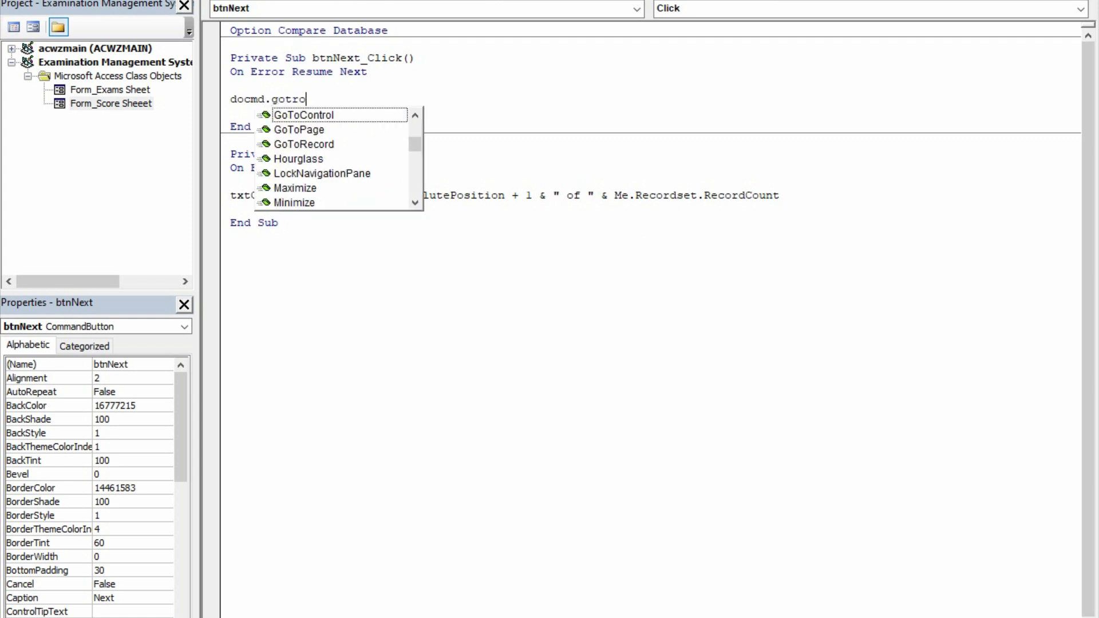
{"action": "key", "text": "BackSpace"}
{"action": "type", "text": "ore"}
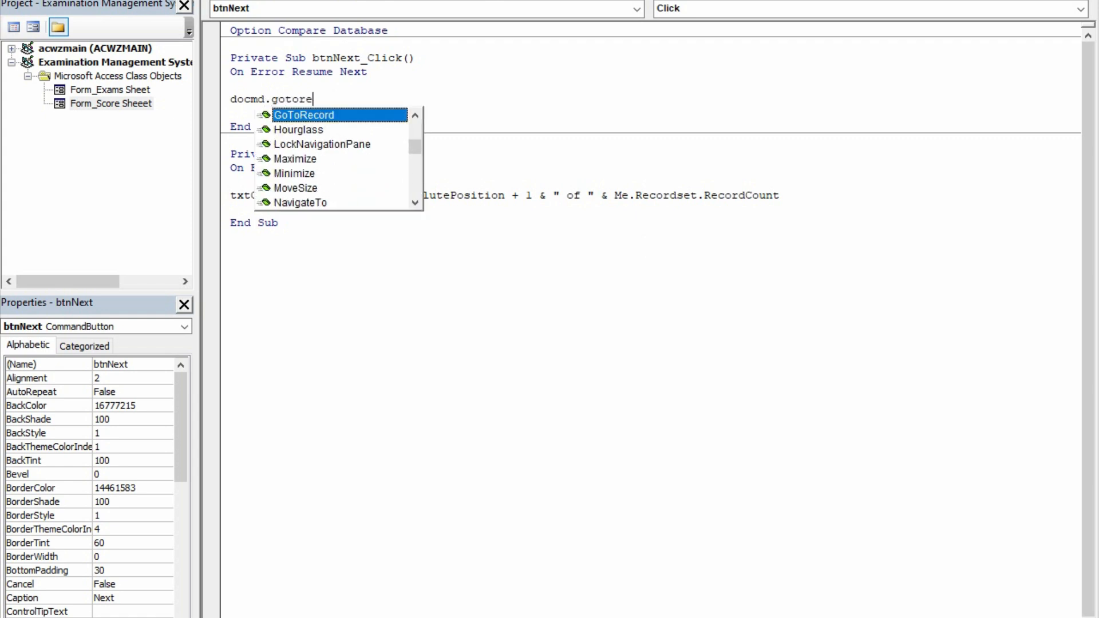
{"action": "key", "text": "Tab"}
{"action": "type", "text": ",,"}
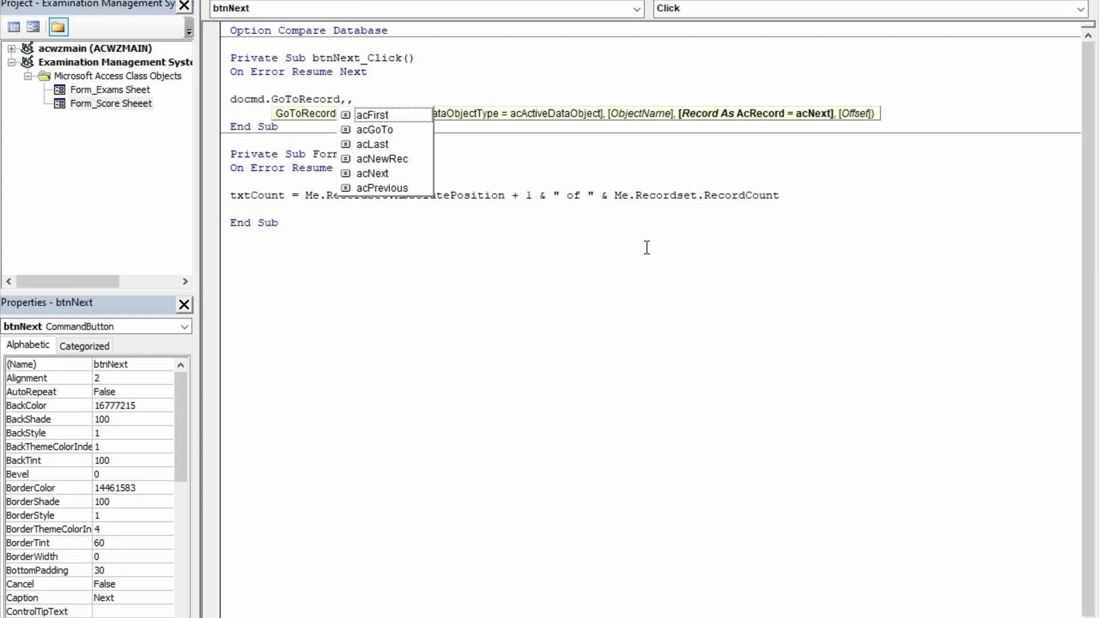
{"action": "type", "text": "acnex"}
{"action": "key", "text": "Tab"}
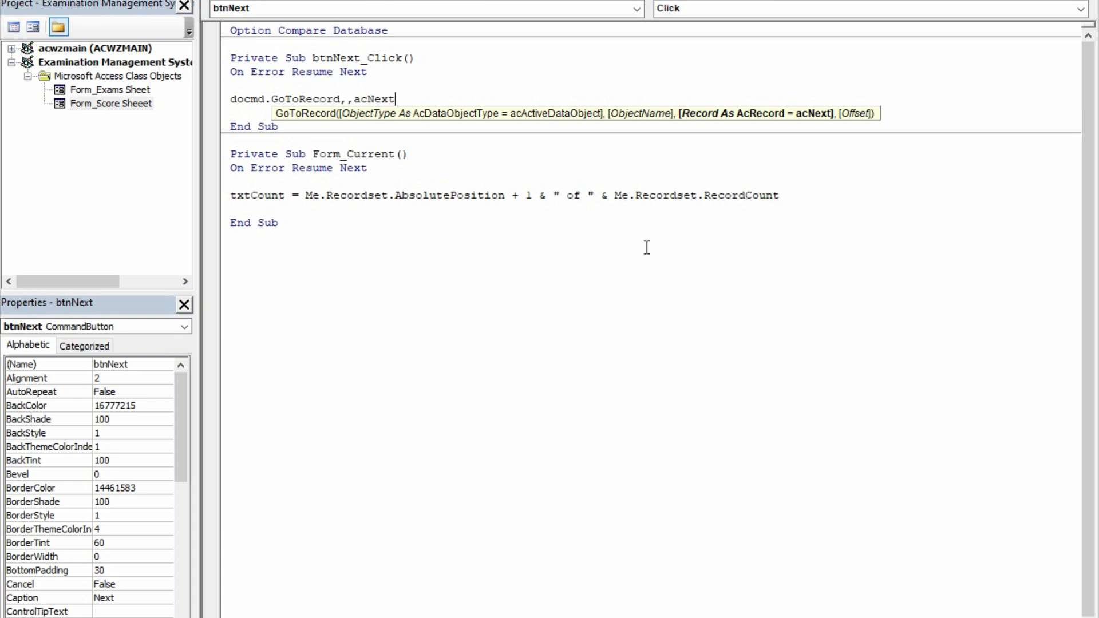
{"action": "key", "text": "Down"}
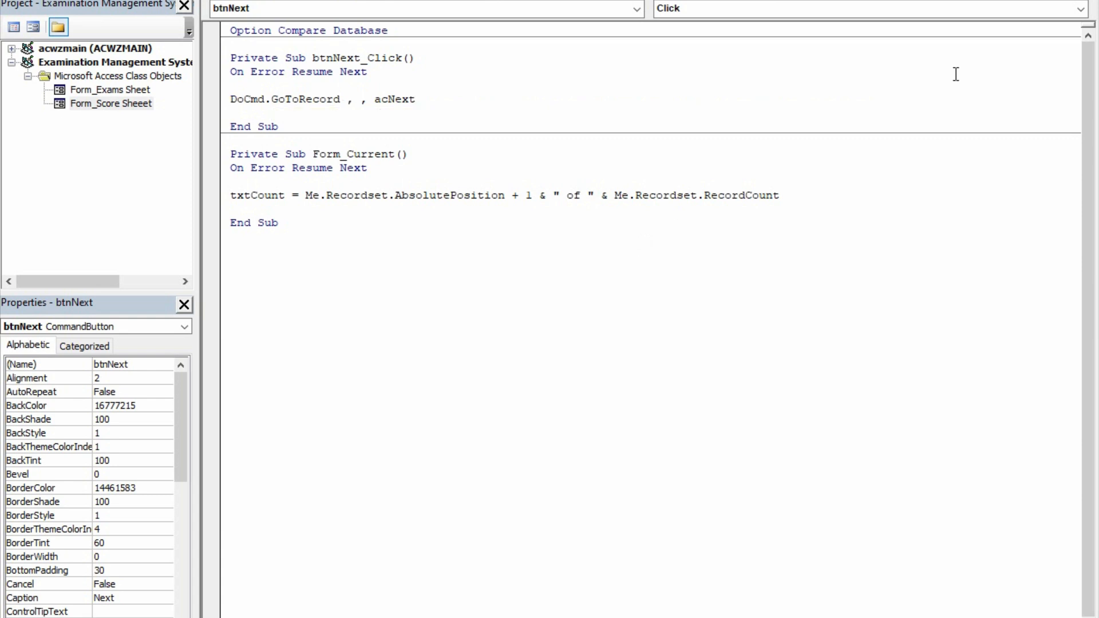
Return to the form, select the Back button, and preview the form in Form View before going back to Design View.
{"action": "key", "text": "alt+F11"}
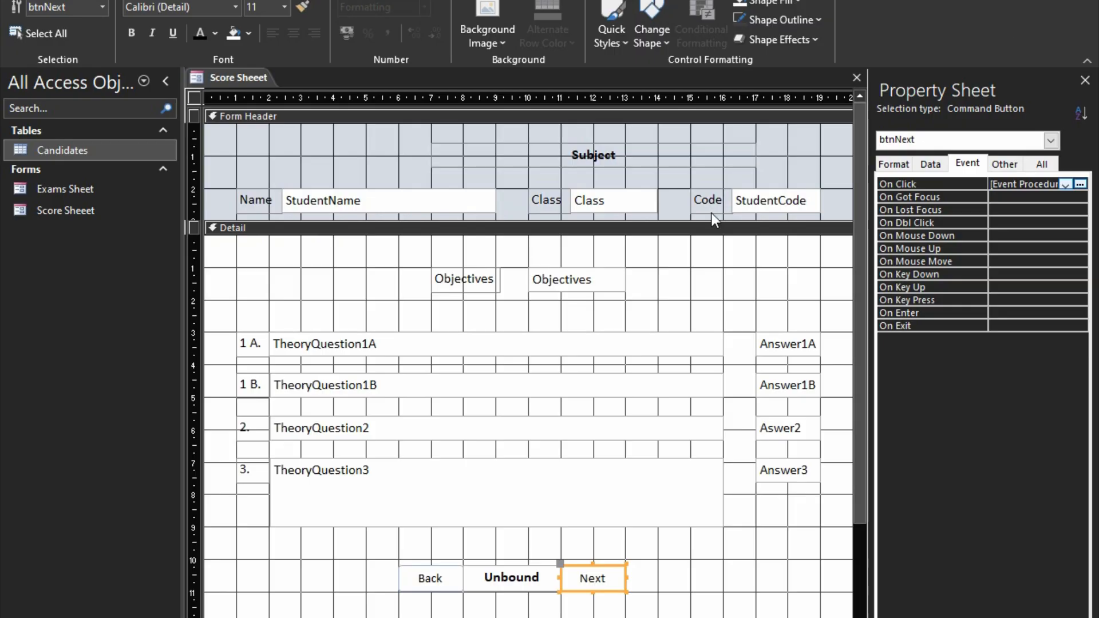
{"action": "left_click", "coordinate": [444, 576]}
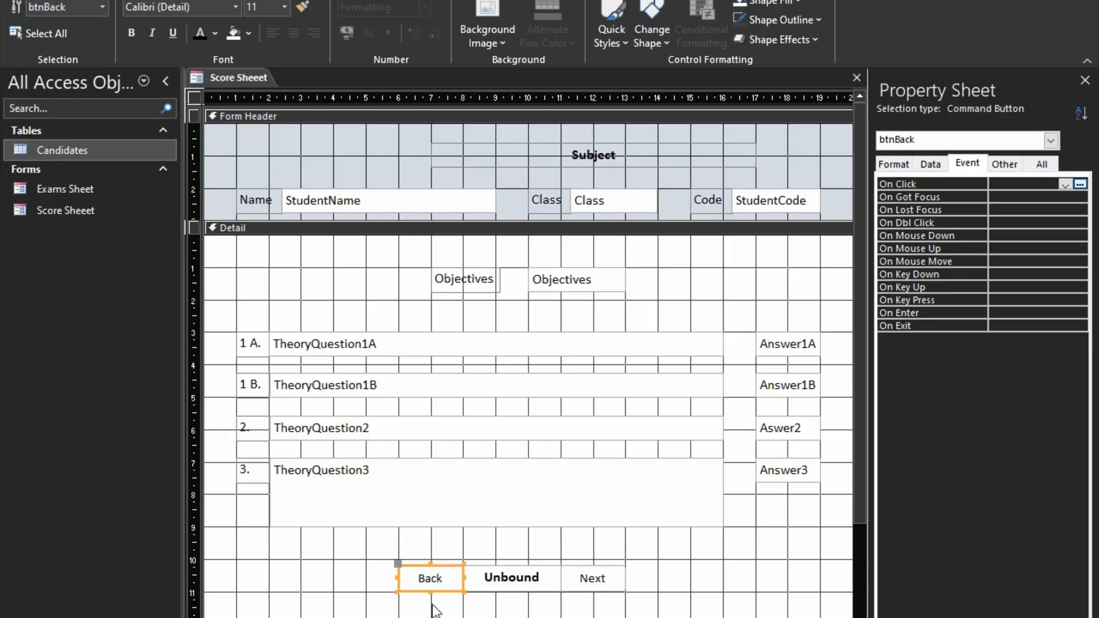
{"action": "key", "text": "F5"}
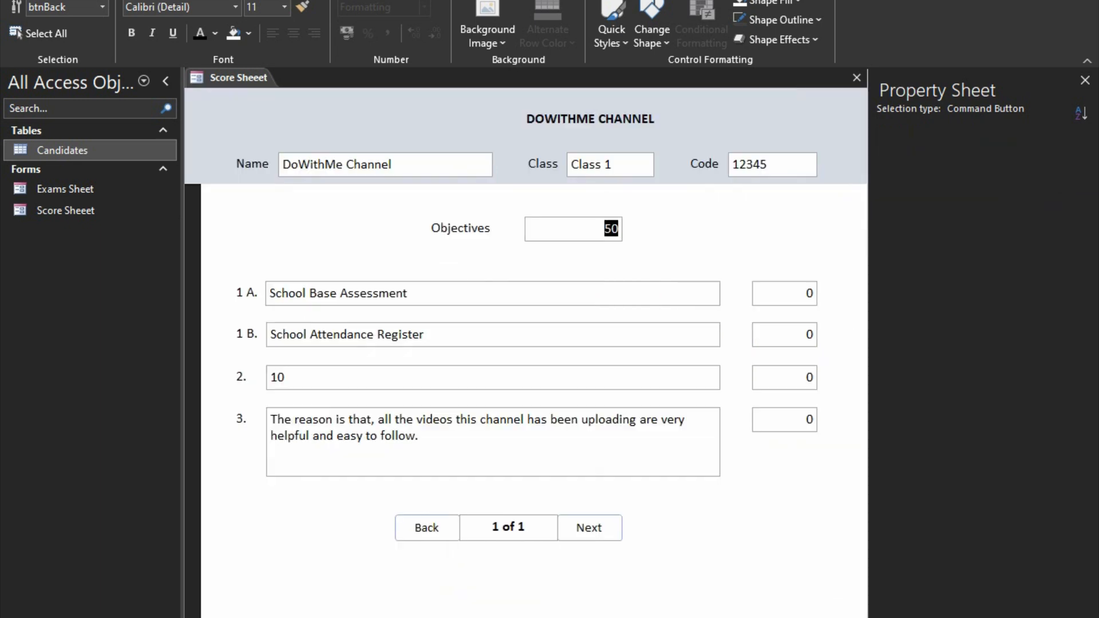
{"action": "key", "text": "ctrl+comma"}
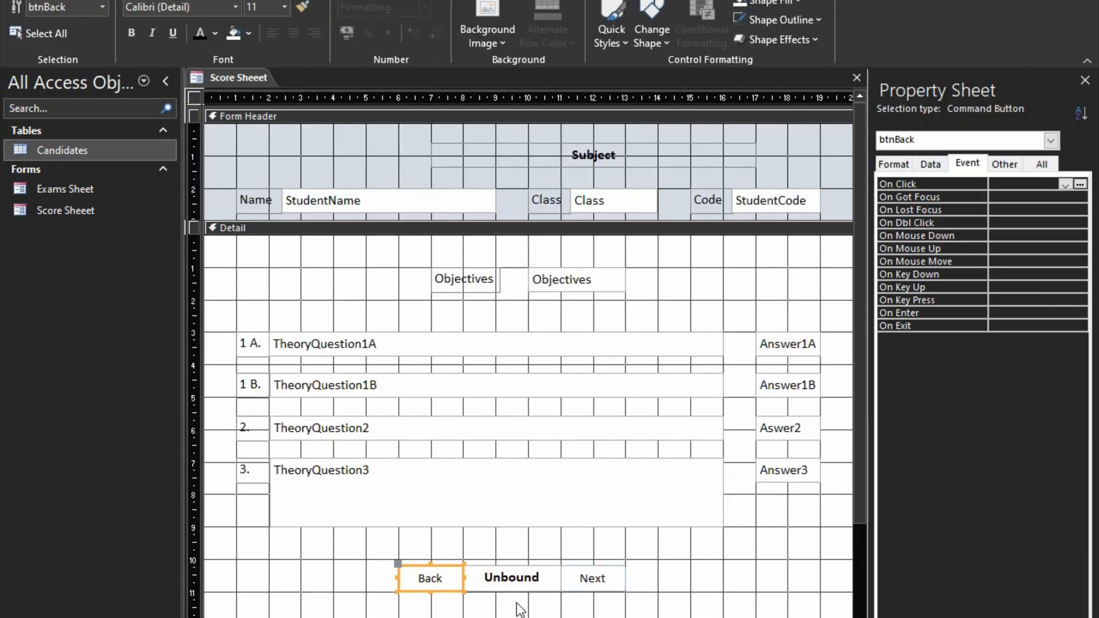
Create an event procedure for the Back button's On Click event with the Code Builder.
{"action": "right_click", "coordinate": [453, 581]}
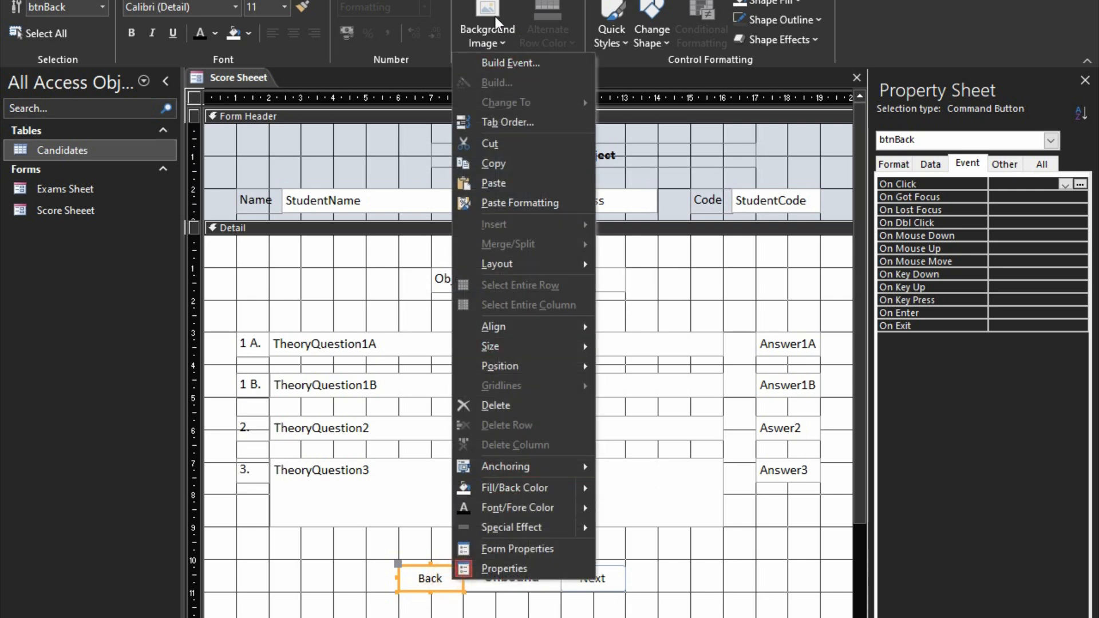
{"action": "left_click", "coordinate": [500, 64]}
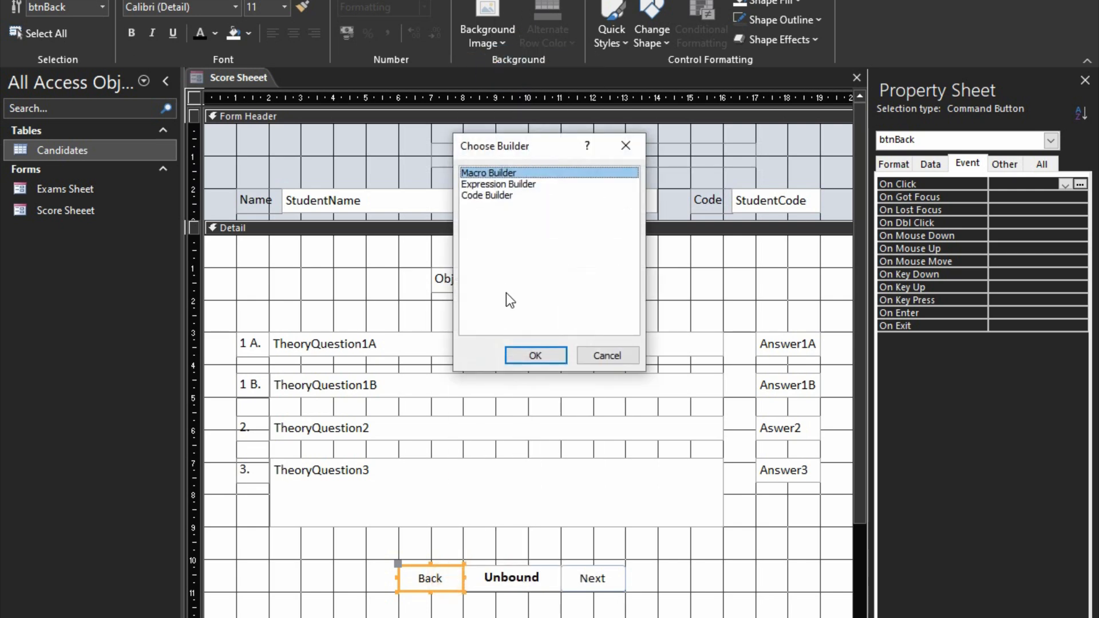
{"action": "double_click", "coordinate": [492, 193]}
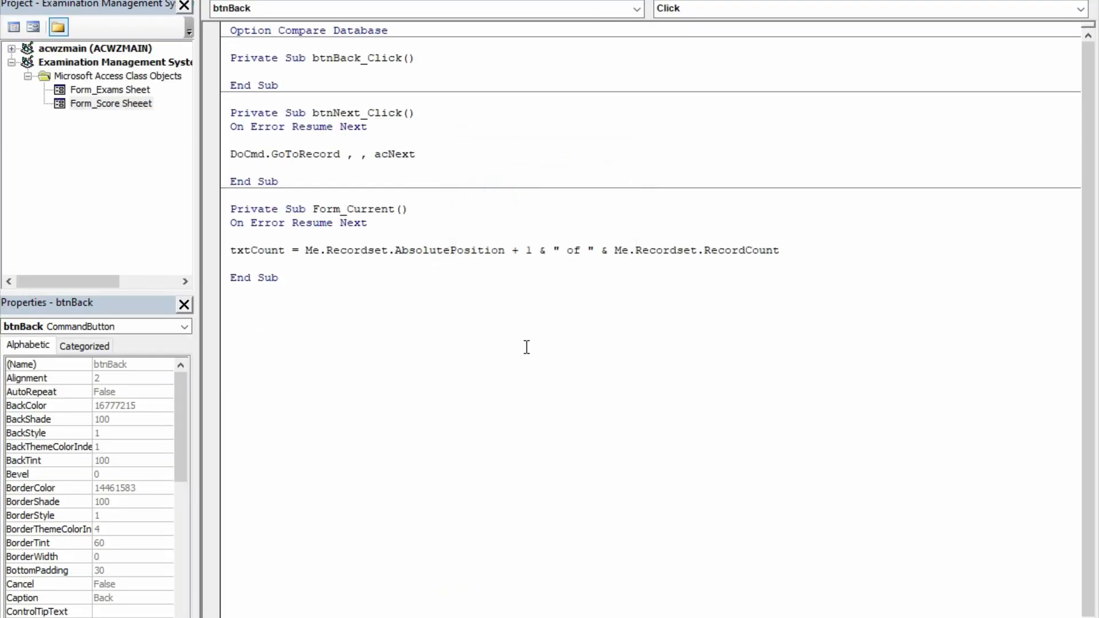
Add the line On Error Resume Next to the btnBack_Click procedure, followed by blank lines.
{"action": "type", "text": "on error resume next"}
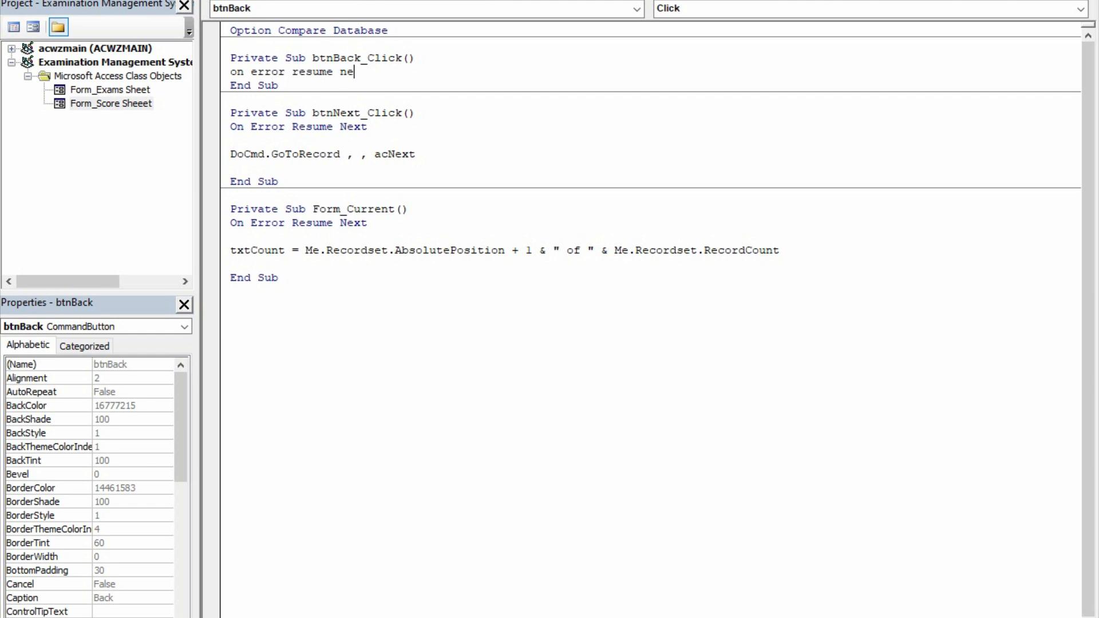
{"action": "key", "text": "Return"}
{"action": "key", "text": "Return"}
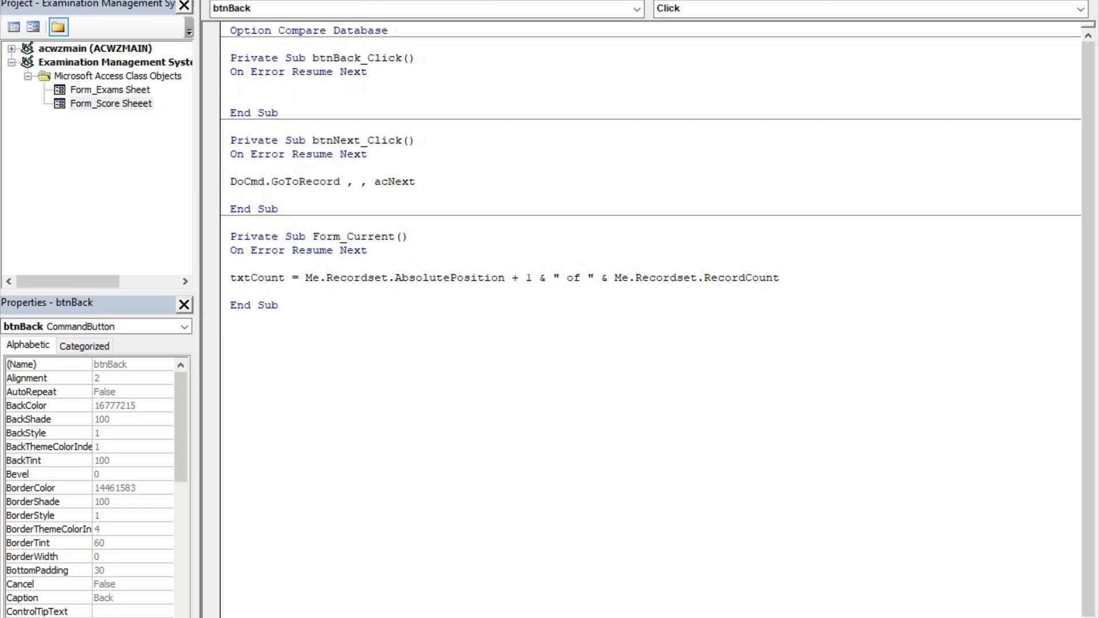
{"action": "key", "text": "Return"}
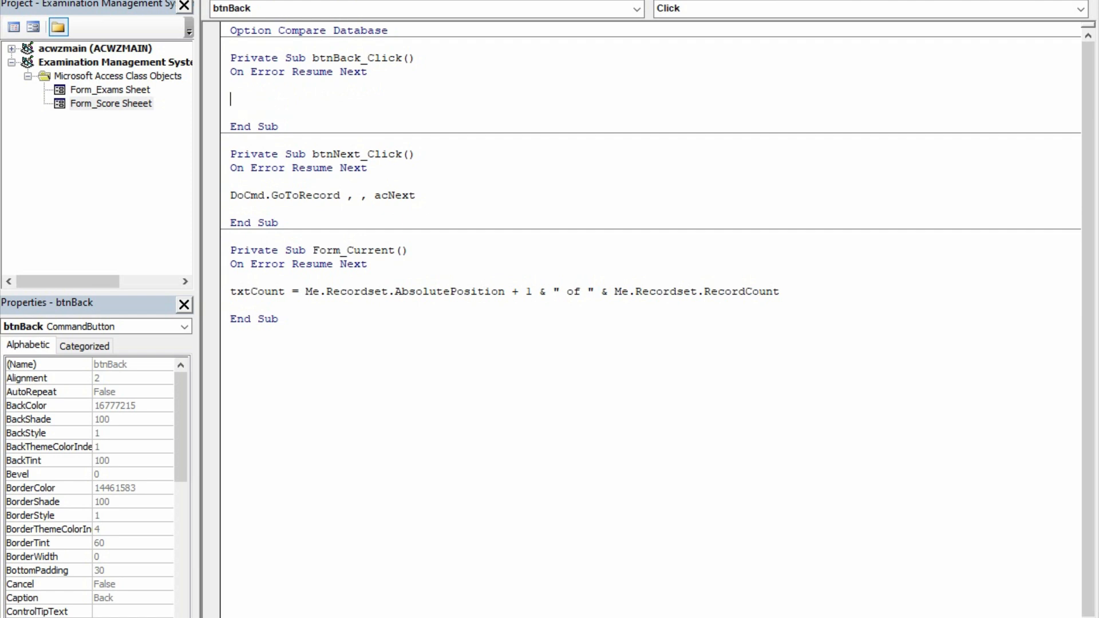
Add the line DoCmd.GoToRecord , , acPrevious to the btnBack_Click procedure.
{"action": "type", "text": "docmd.gotore"}
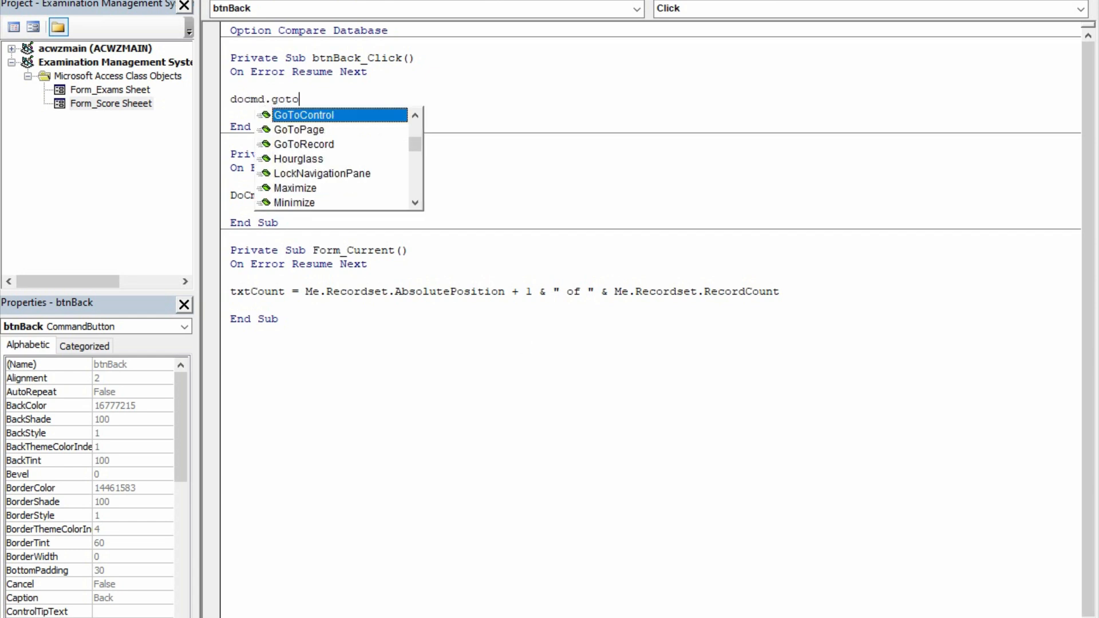
{"action": "key", "text": "Tab"}
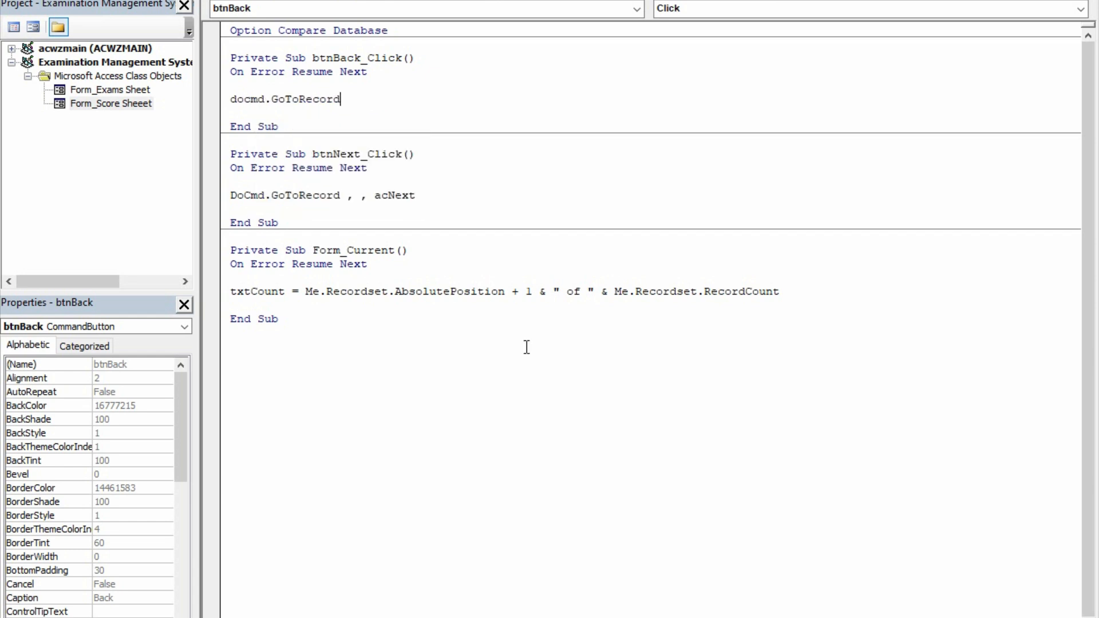
{"action": "type", "text": ",,acn"}
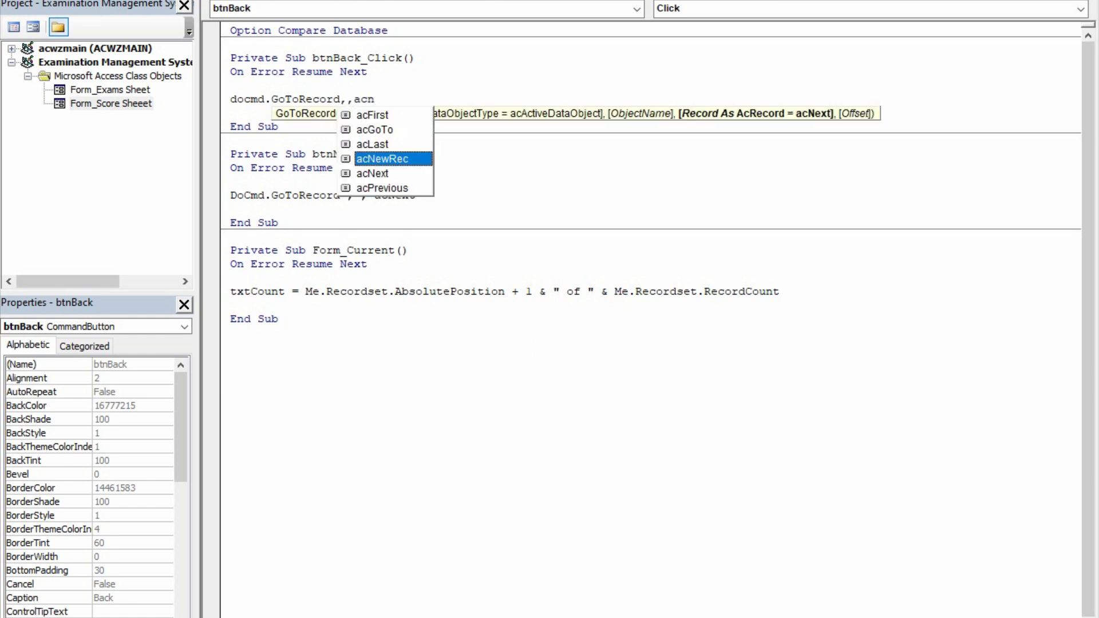
{"action": "key", "text": "BackSpace"}
{"action": "type", "text": "p"}
{"action": "key", "text": "Tab"}
{"action": "key", "text": "Up"}
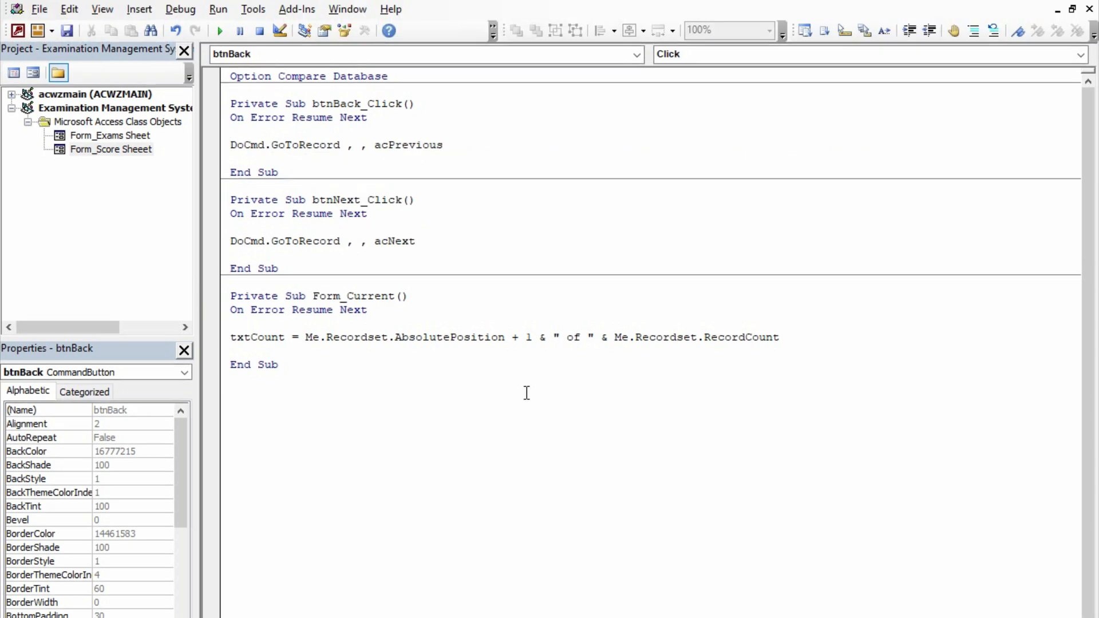
Compile the VBA code and close the code editor to return to the form's Design View.
{"action": "key", "text": "alt+d"}
{"action": "key", "text": "Return"}
{"action": "left_click", "coordinate": [1090, 2]}
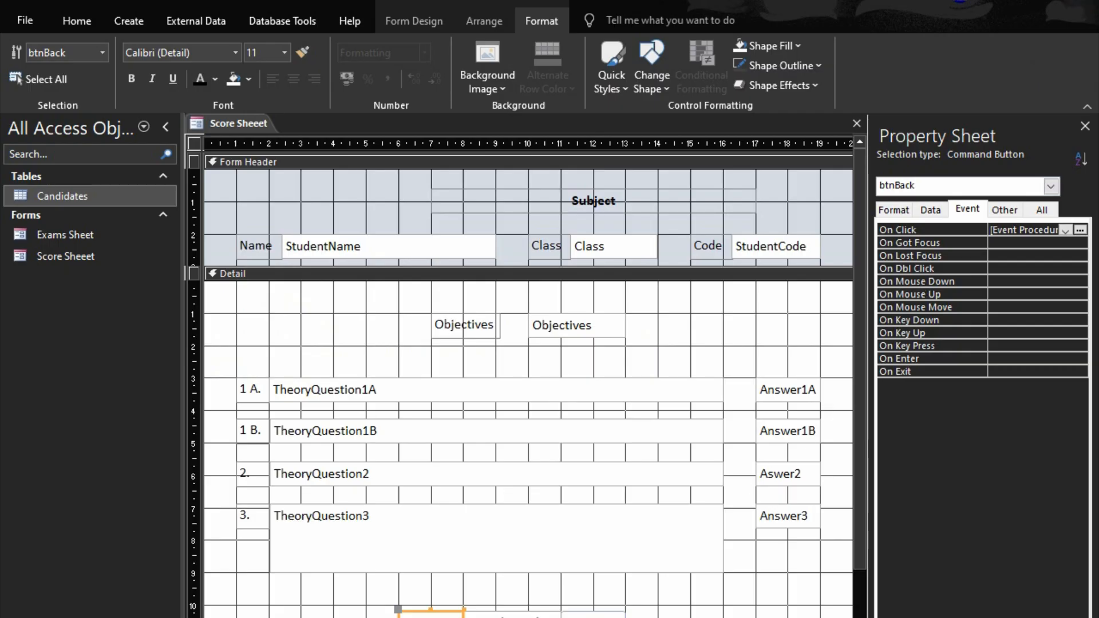
Duplicate the Next button and place the copy below the Answer3 box, about 17 cm from the left and 9.2 cm from the top.
{"action": "left_click_drag", "start_coordinate": [632, 604], "coordinate": [616, 593]}
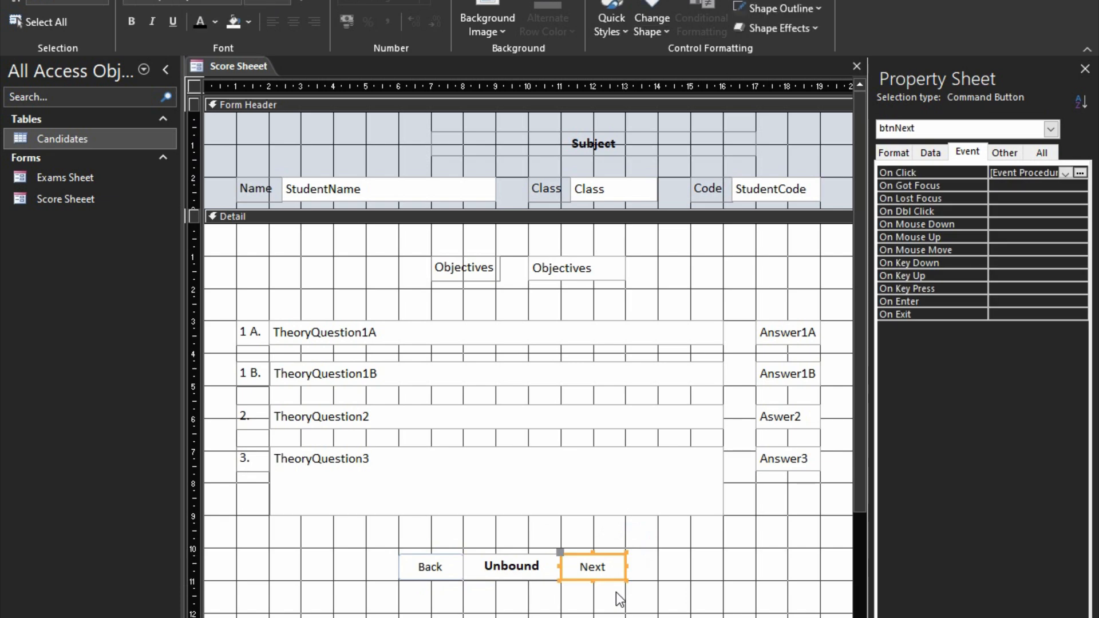
{"action": "key", "text": "ctrl+v"}
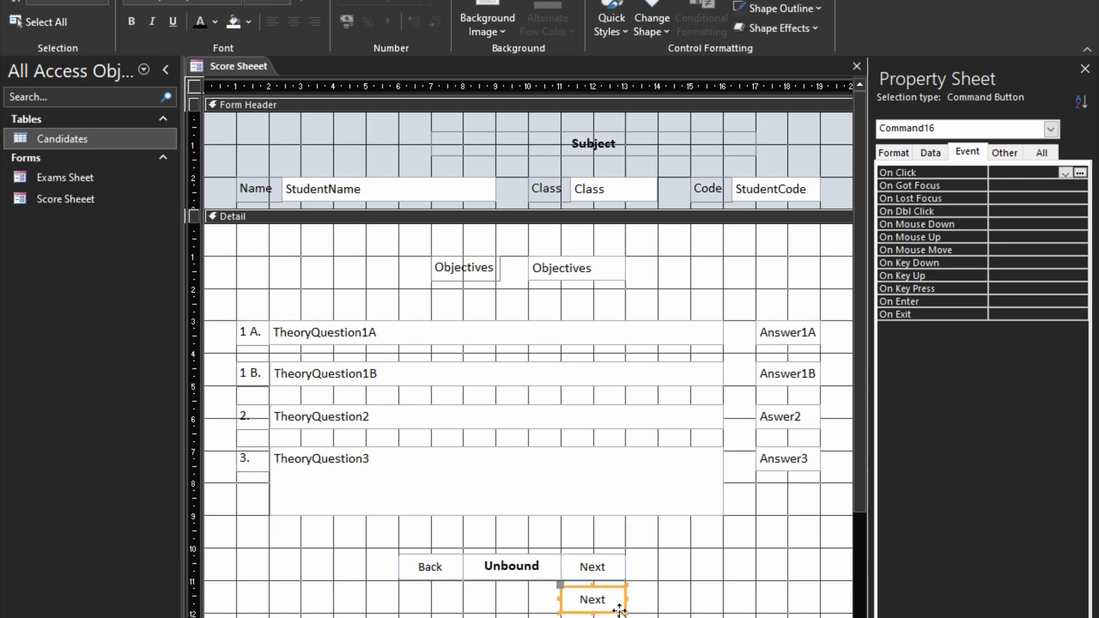
{"action": "left_click_drag", "start_coordinate": [637, 608], "coordinate": [687, 490]}
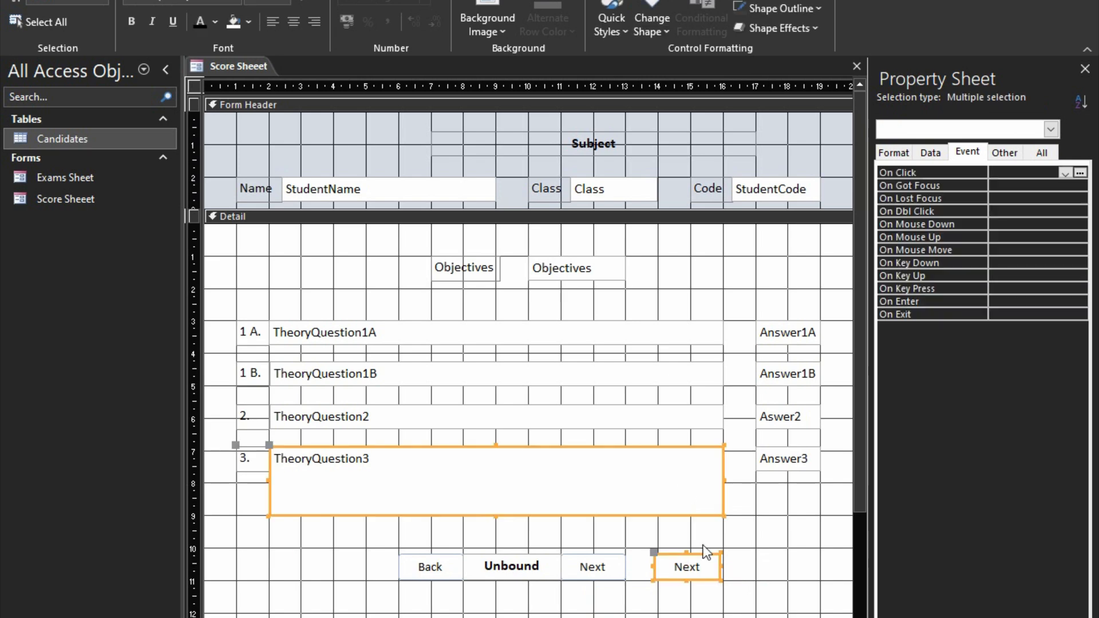
{"action": "left_click", "coordinate": [757, 575]}
{"action": "left_click", "coordinate": [697, 574]}
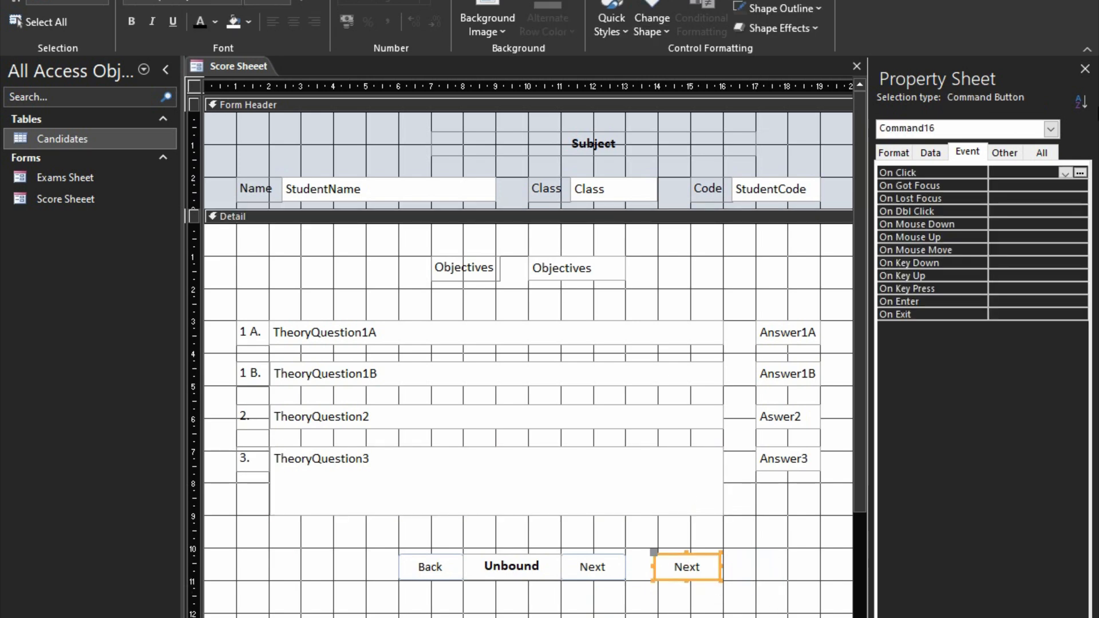
{"action": "key", "text": "Right"}
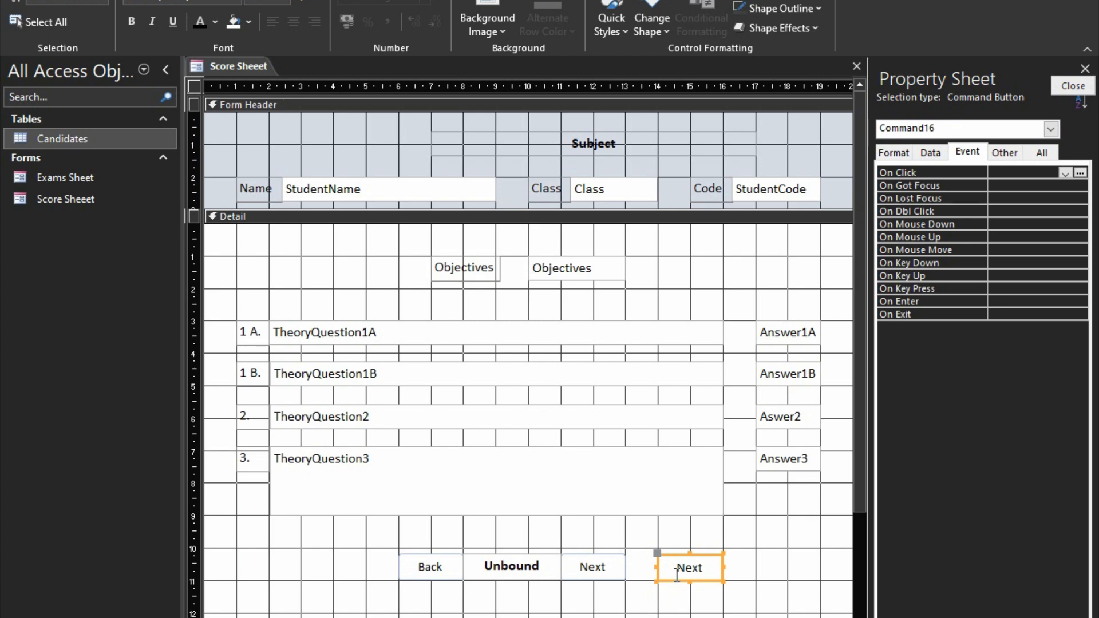
{"action": "left_click_drag", "start_coordinate": [676, 579], "coordinate": [771, 545]}
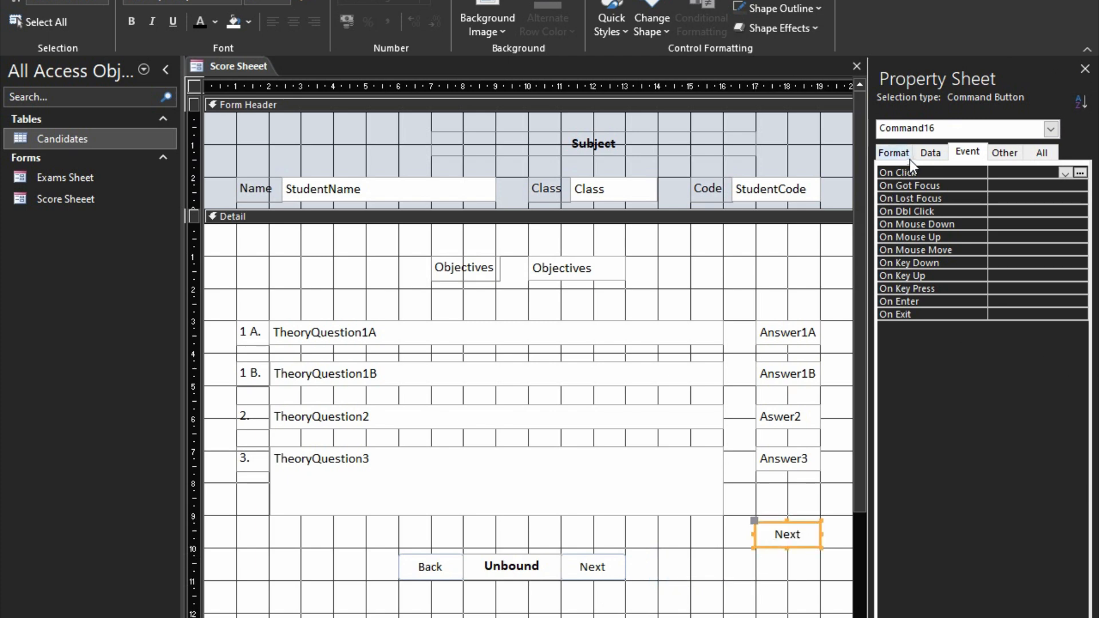
Name the duplicated button btnSave.
{"action": "left_click", "coordinate": [1001, 151]}
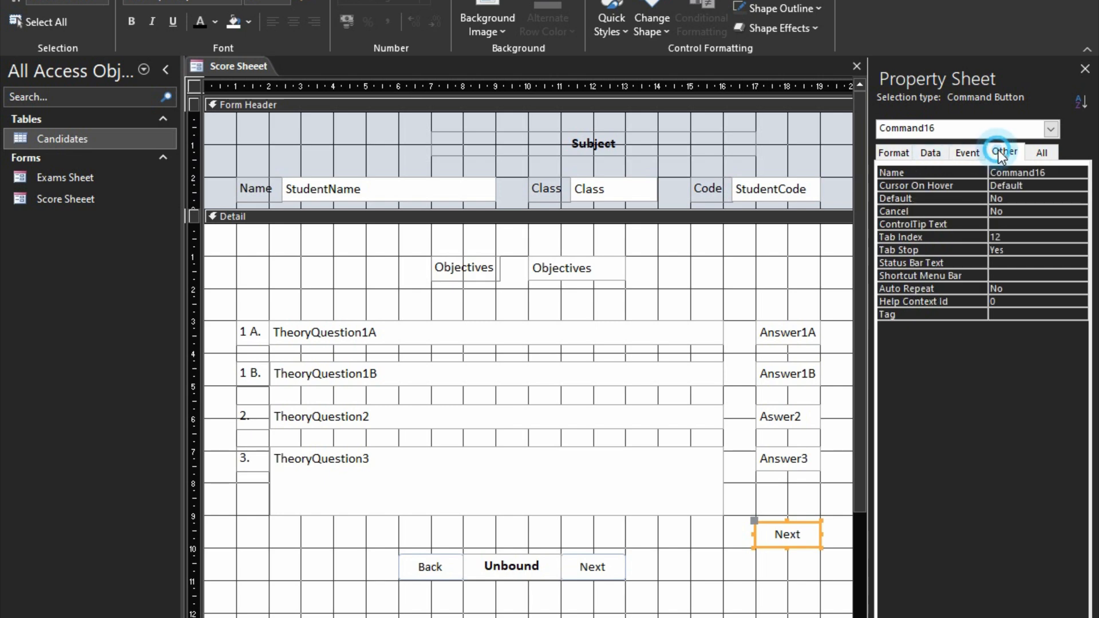
{"action": "left_click", "coordinate": [969, 172]}
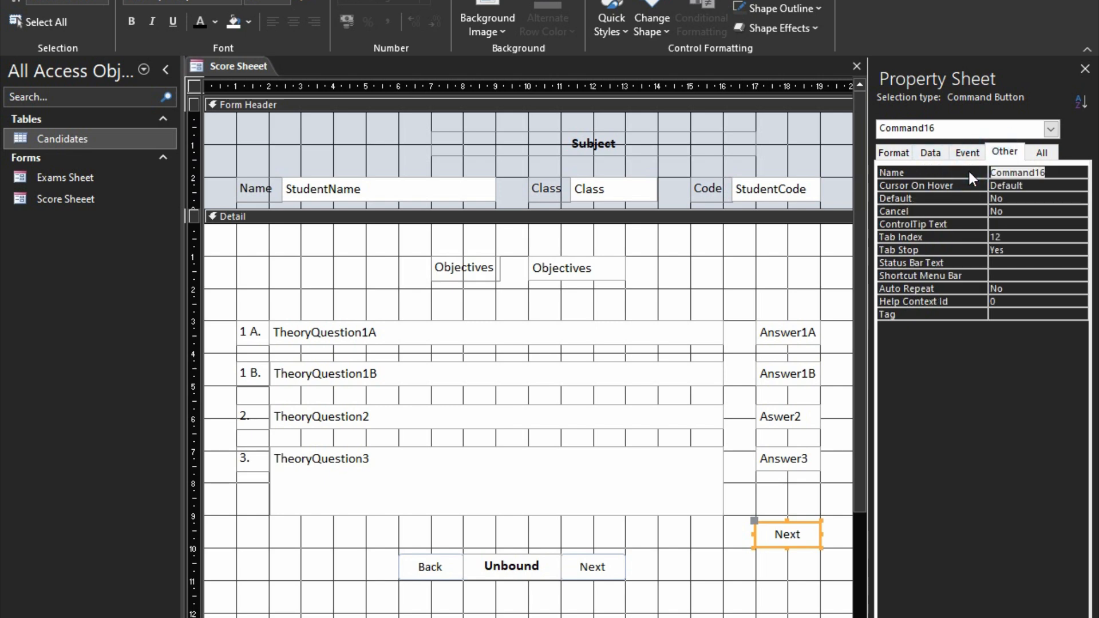
{"action": "type", "text": "btn"}
{"action": "type", "text": "se"}
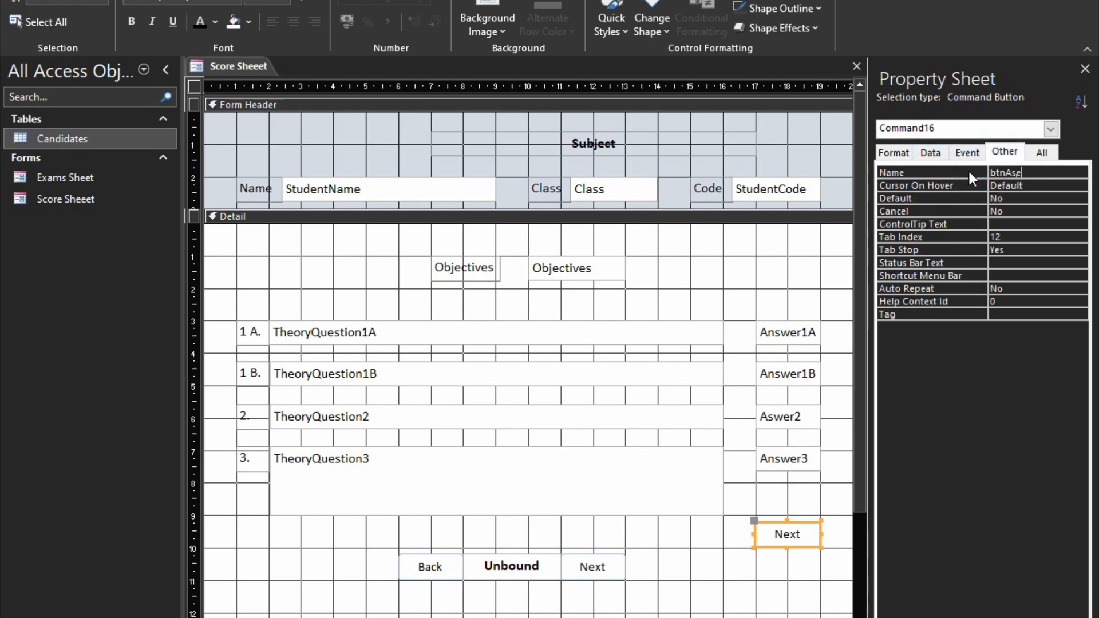
{"action": "key", "text": "BackSpace"}
{"action": "type", "text": "Save"}
Set the caption of the btnSave button to Save.
{"action": "left_click", "coordinate": [908, 154]}
{"action": "type", "text": "Save"}
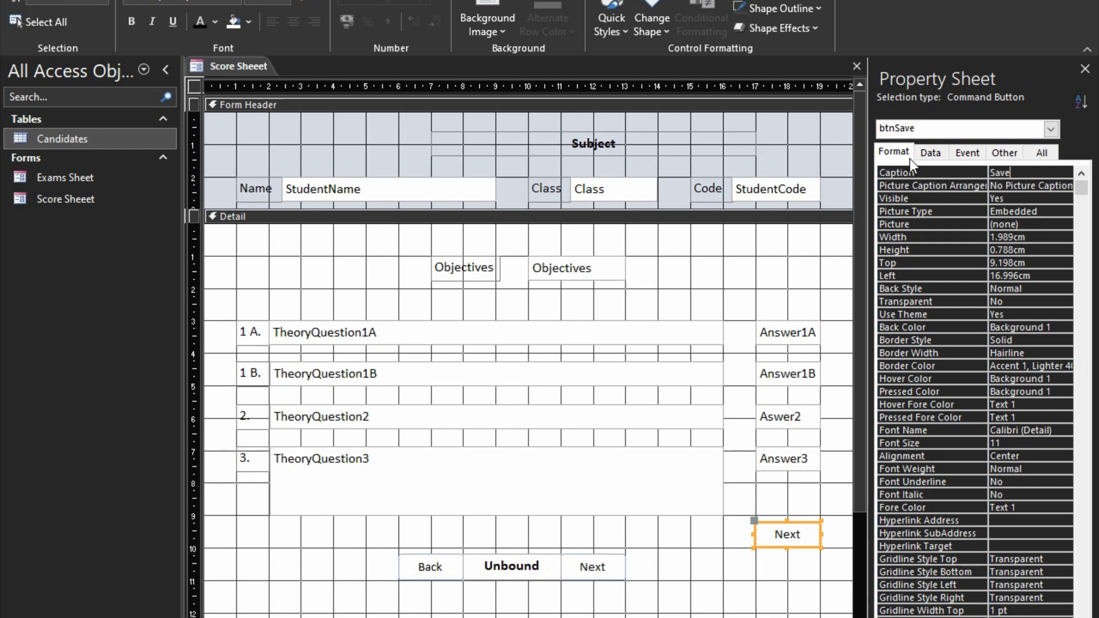
{"action": "left_click", "coordinate": [922, 184]}
Create a click event procedure for the Save button in the Code Builder, containing DoCmd.RunCommand acCmdSave.
{"action": "right_click", "coordinate": [787, 524]}
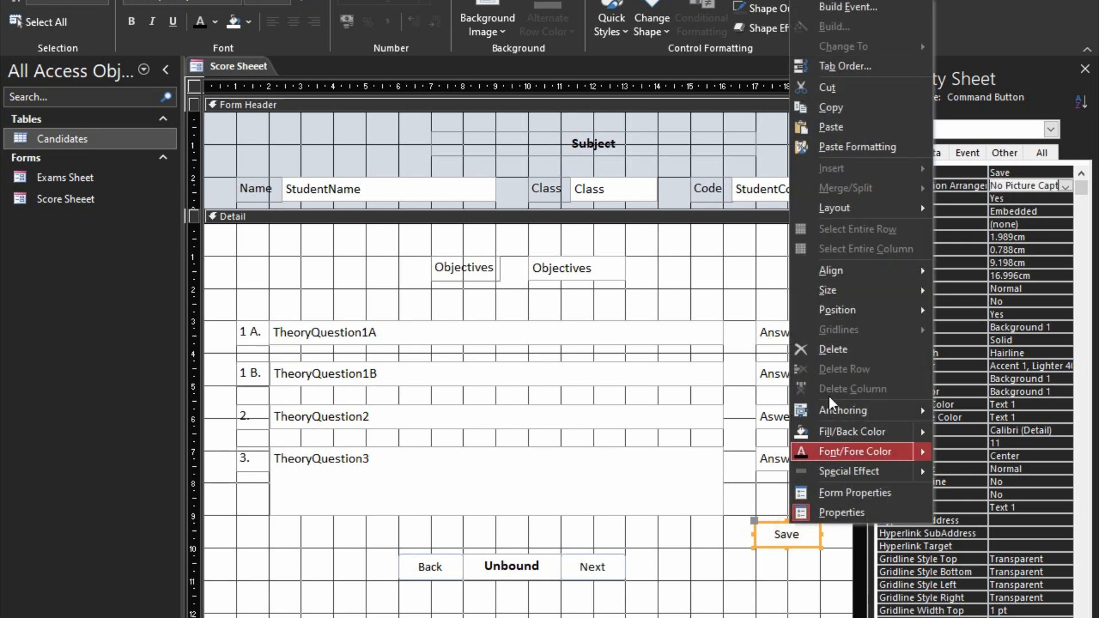
{"action": "left_click", "coordinate": [843, 9]}
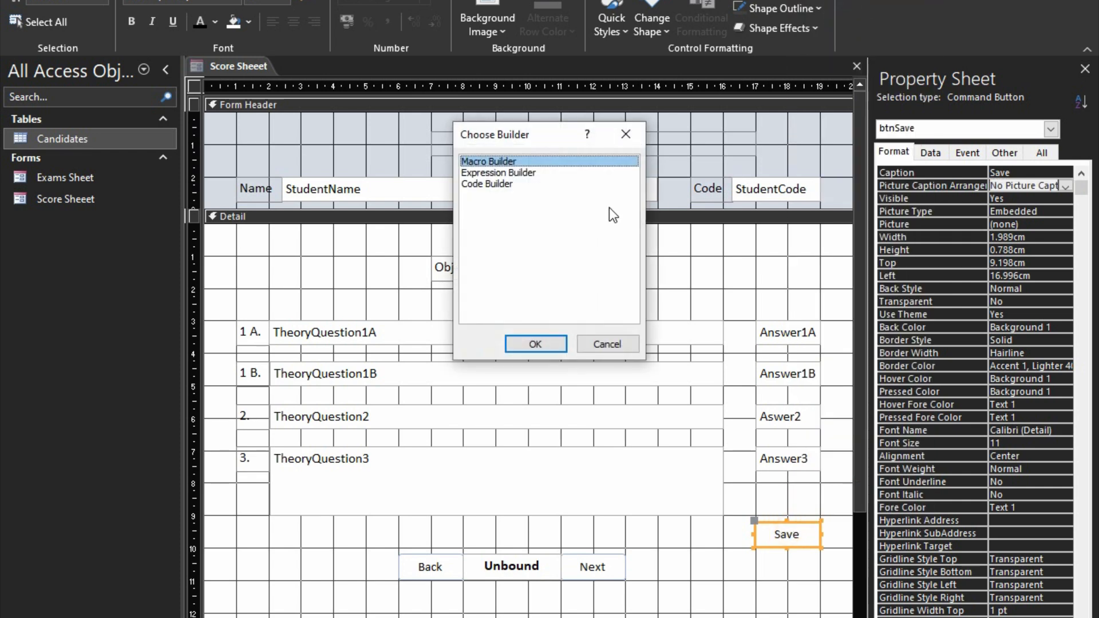
{"action": "double_click", "coordinate": [506, 186]}
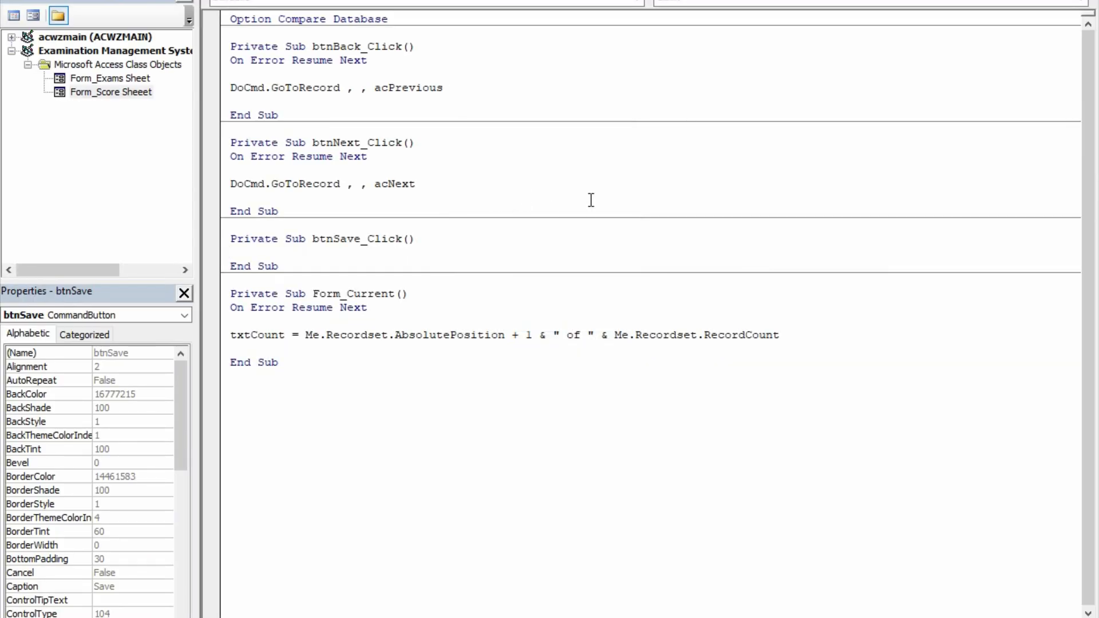
{"action": "type", "text": "docmd."}
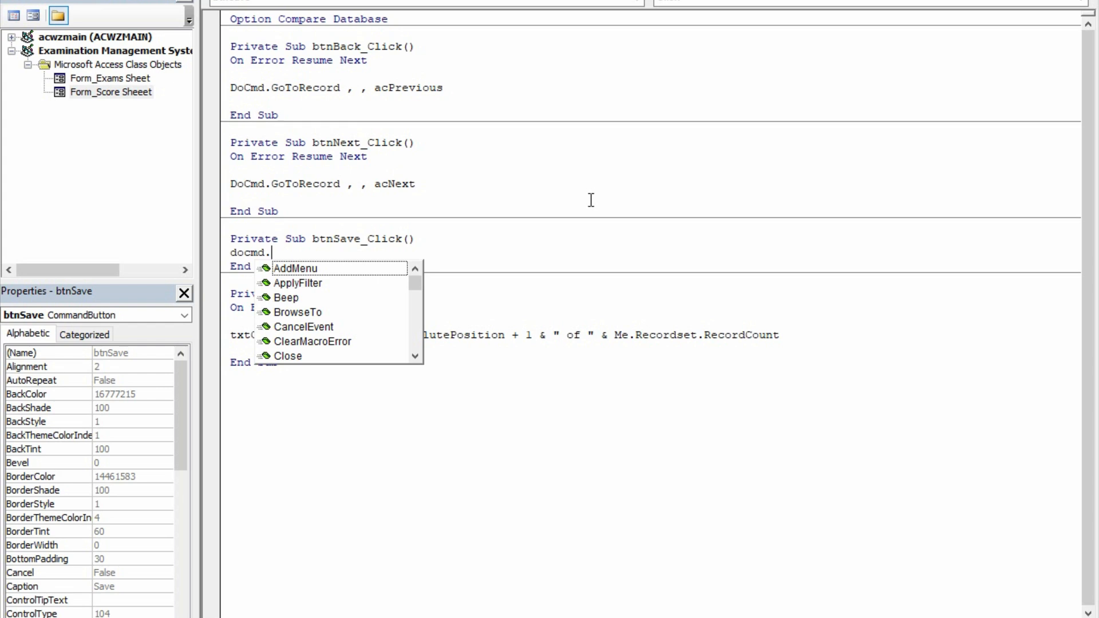
{"action": "type", "text": "RunCommand accc"}
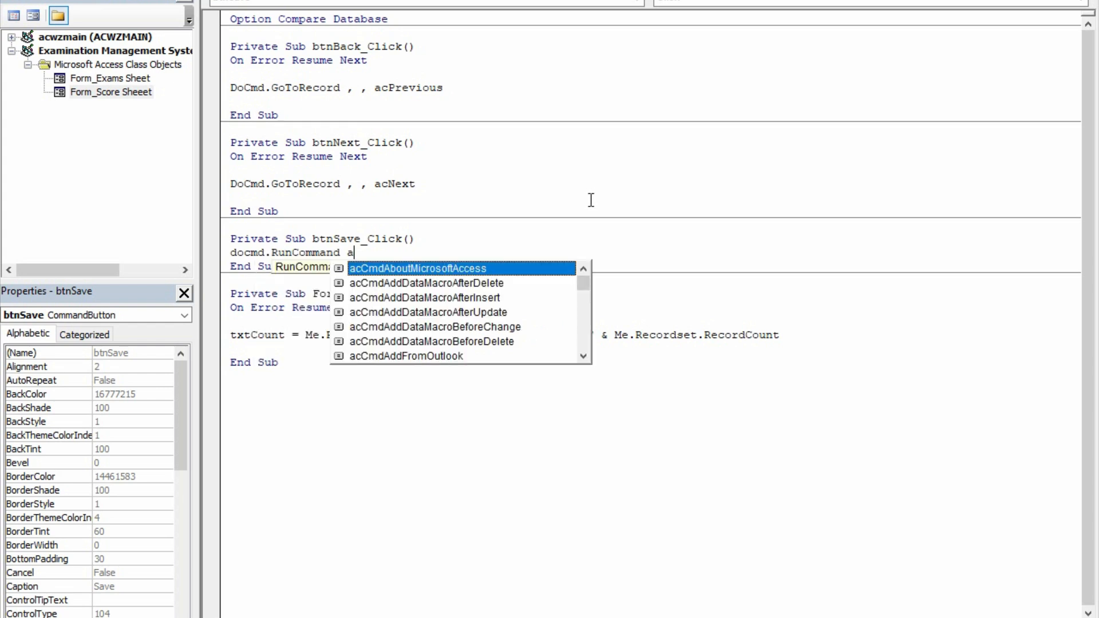
{"action": "key", "text": "BackSpace"}
{"action": "type", "text": "mdsa"}
{"action": "key", "text": "Tab"}
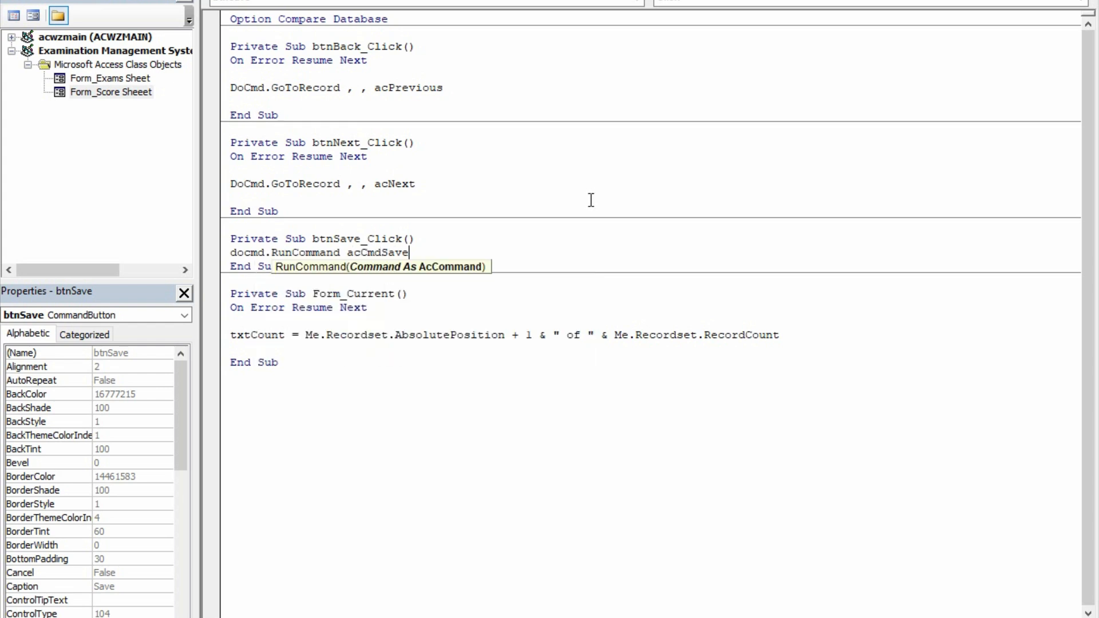
Below the save command in btnSave_Click, add the line MsgBox "Saved Successfully", vbInformation, "Success".
{"action": "key", "text": "Return"}
{"action": "type", "text": "msgox"}
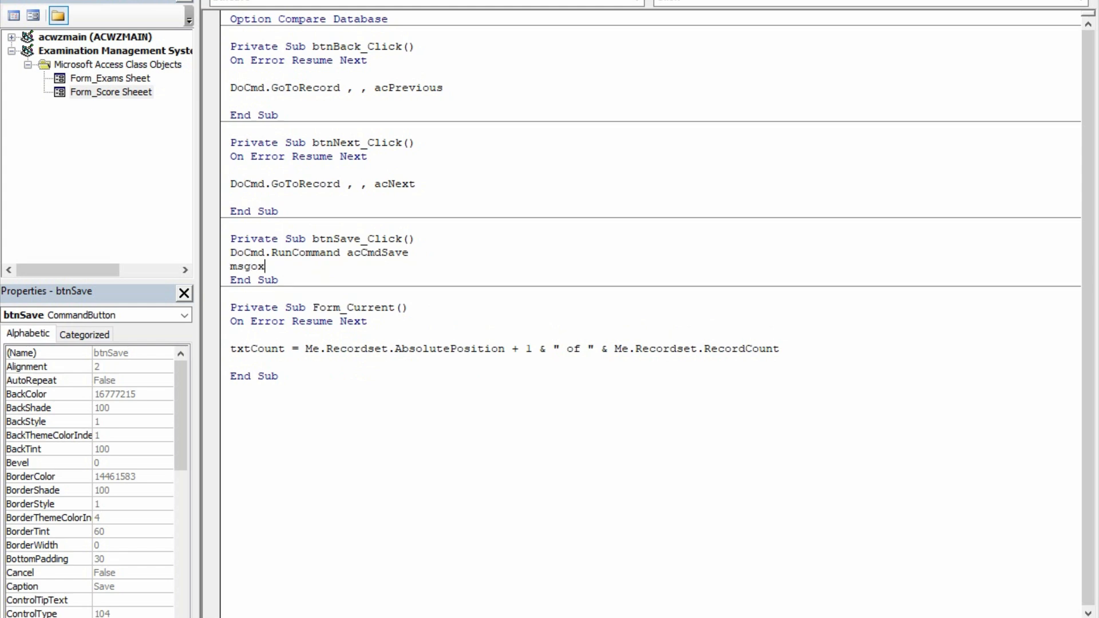
{"action": "key", "text": "BackSpace"}
{"action": "key", "text": "BackSpace"}
{"action": "type", "text": "box\"Saved s"}
{"action": "key", "text": "BackSpace"}
{"action": "type", "text": "\""}
{"action": "key", "text": "Return"}
{"action": "key", "text": "BackSpace"}
{"action": "key", "text": "BackSpace"}
{"action": "type", "text": "Suyc"}
{"action": "key", "text": "BackSpace"}
{"action": "key", "text": "BackSpace"}
{"action": "type", "text": "ccessfully\",vbi"}
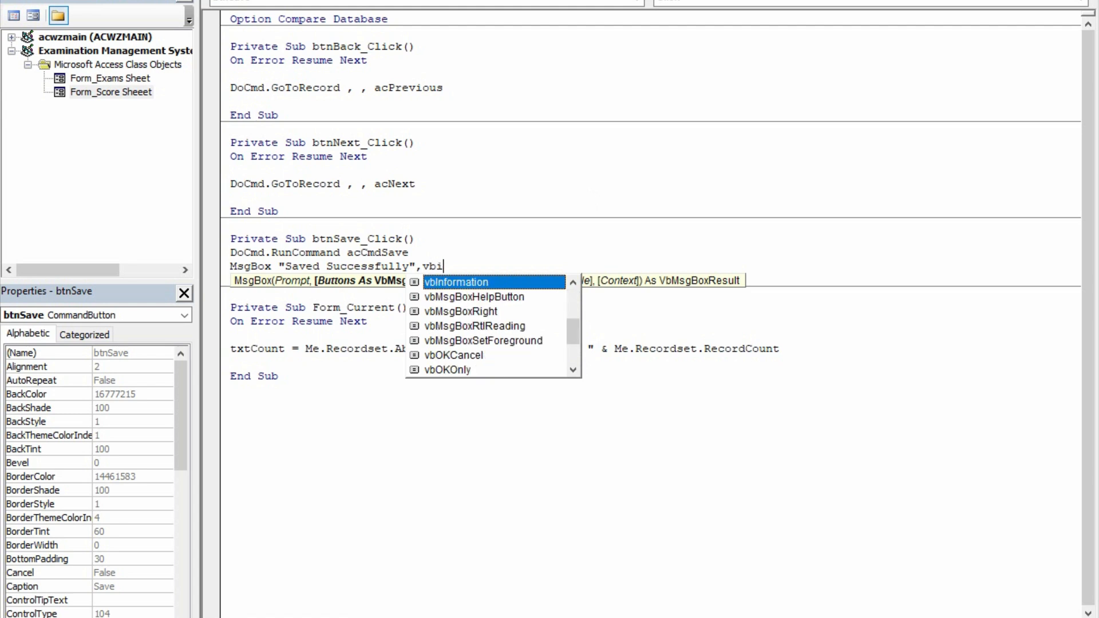
{"action": "key", "text": "Tab"}
{"action": "type", "text": ","}
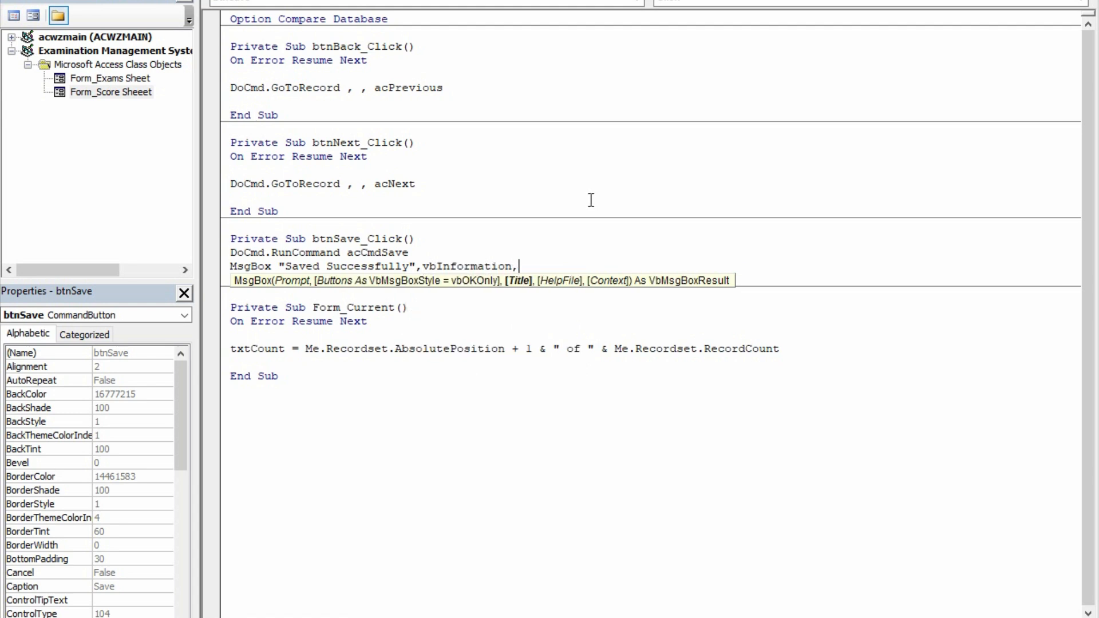
{"action": "type", "text": "\"Success\""}
{"action": "key", "text": "Down"}
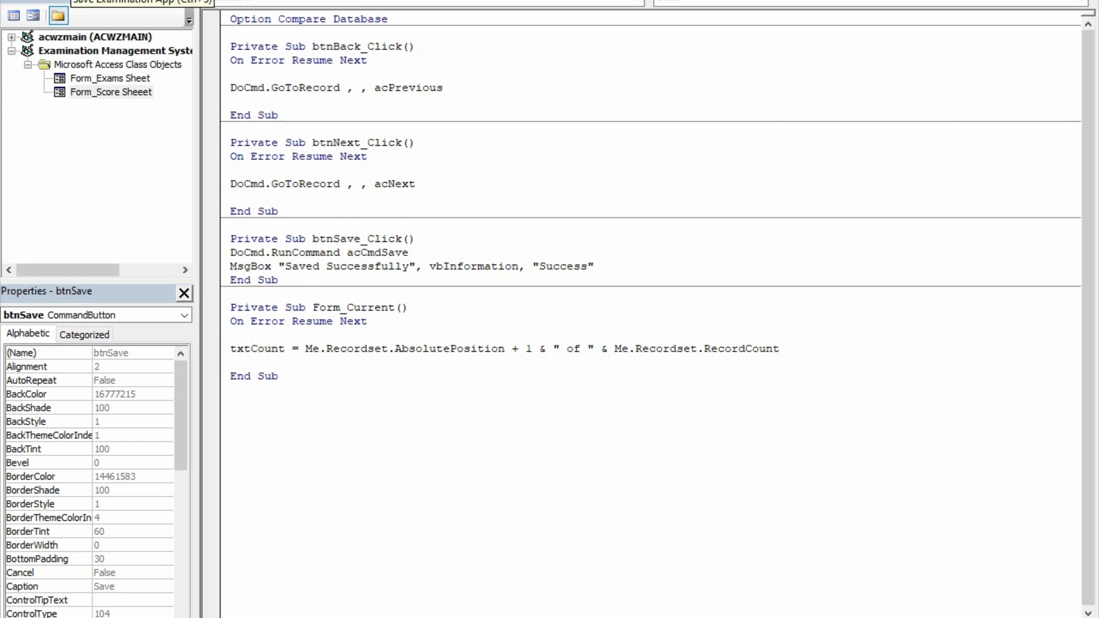
Save the VBA code and close the code editor, checking the form in Form View before returning to Design View.
{"action": "left_click", "coordinate": [73, 0]}
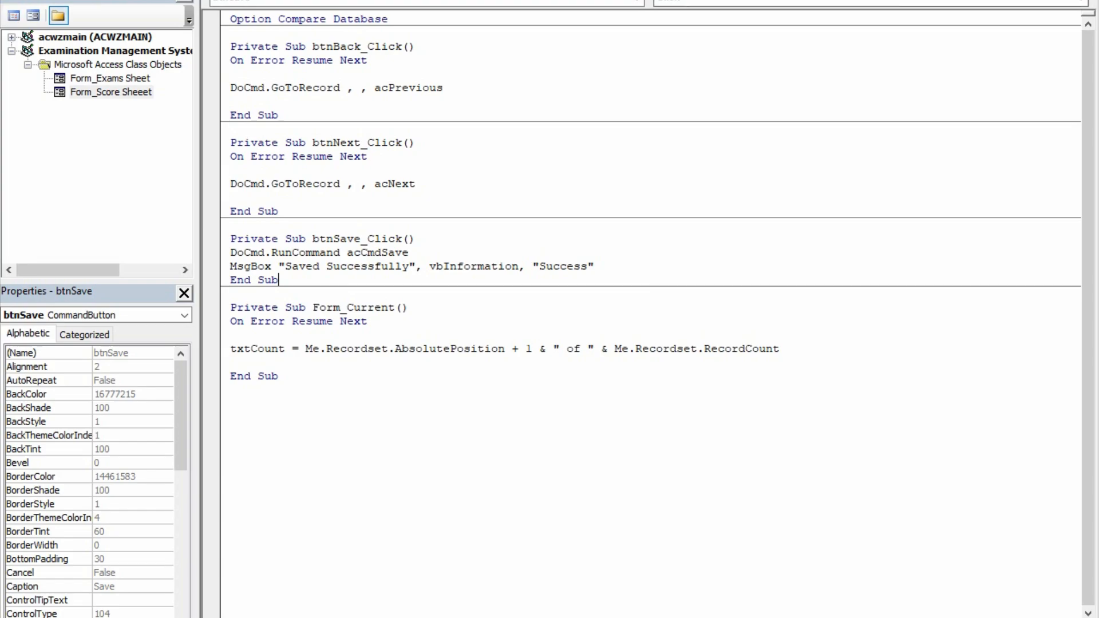
{"action": "left_click", "coordinate": [1082, 0]}
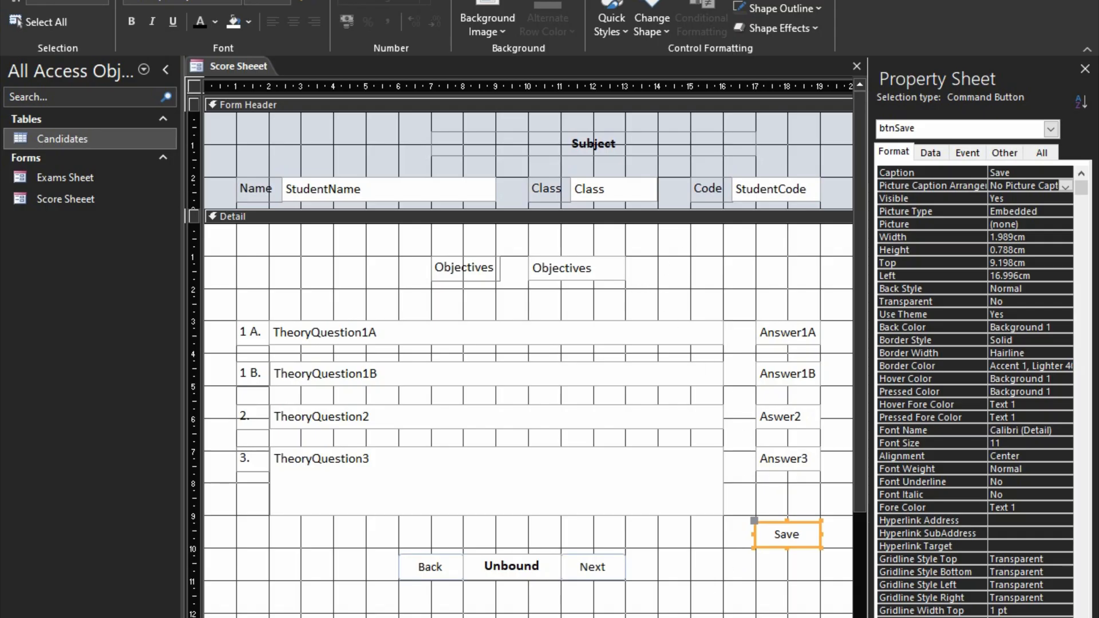
{"action": "left_click", "coordinate": [1023, 617]}
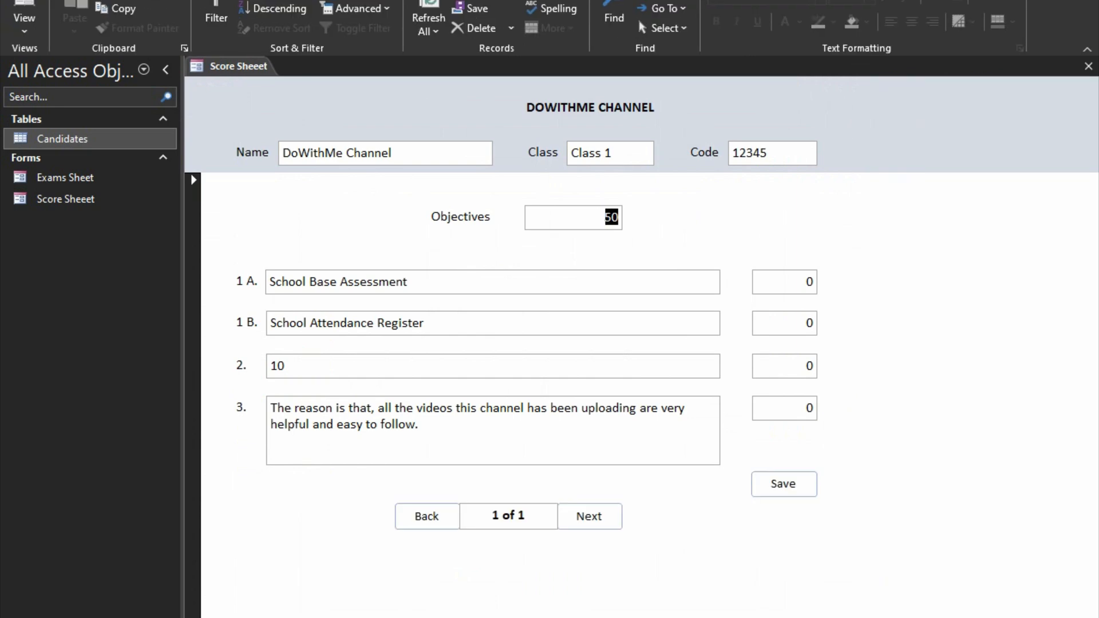
{"action": "right_click", "coordinate": [891, 617]}
{"action": "left_click", "coordinate": [932, 486]}
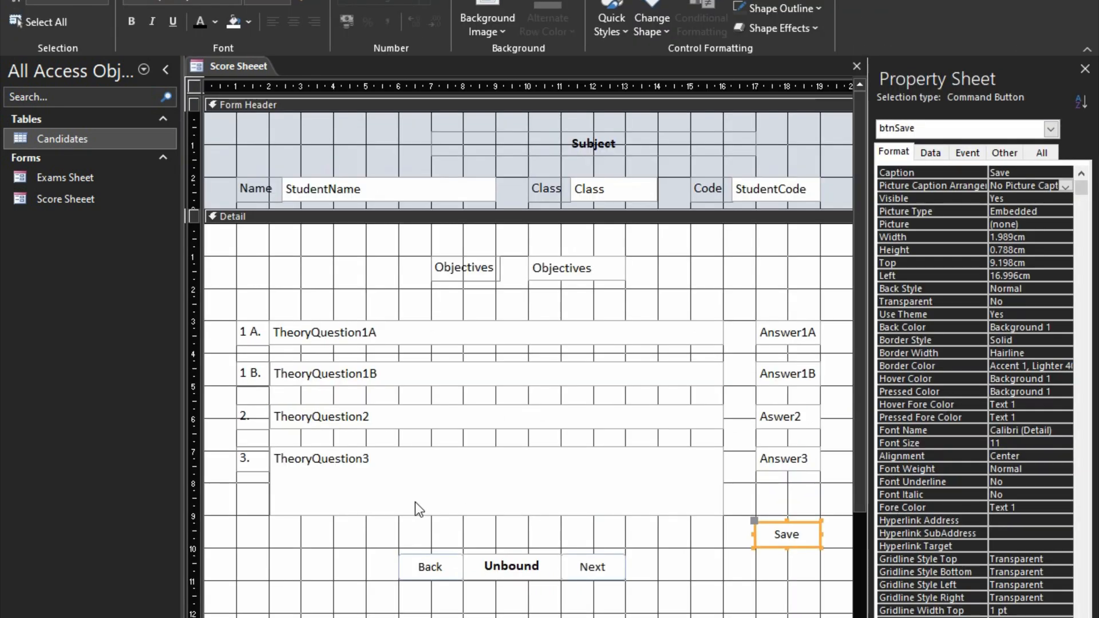
Widen the Objectives label to about 3 cm so that it reaches the edge of the Objectives text box.
{"action": "left_click", "coordinate": [637, 252]}
{"action": "left_click", "coordinate": [529, 280]}
{"action": "left_click", "coordinate": [492, 267]}
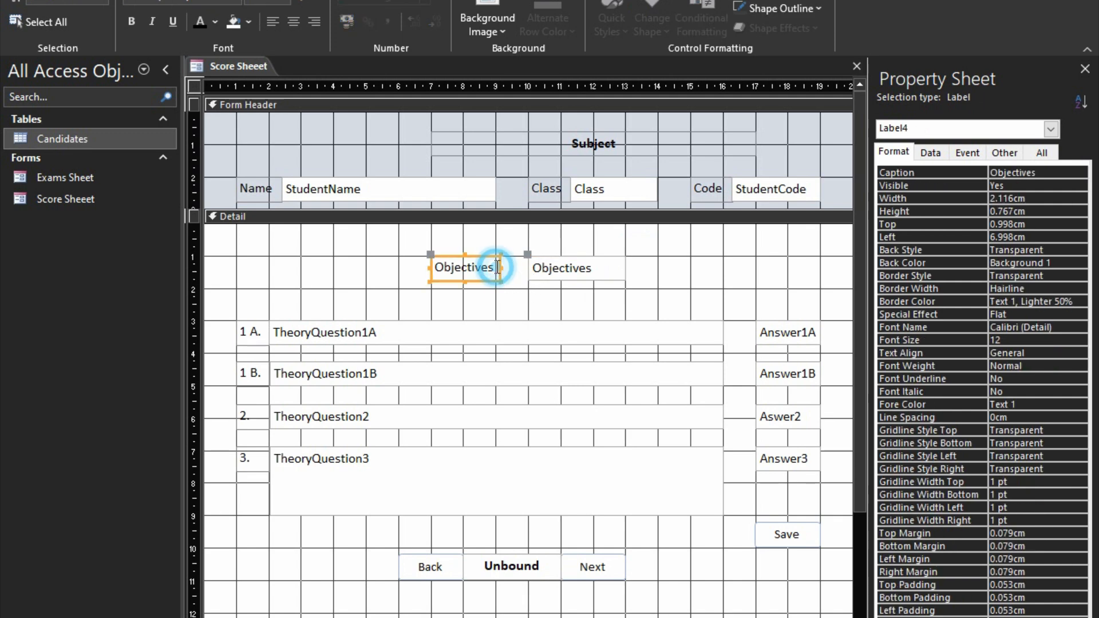
{"action": "left_click_drag", "start_coordinate": [500, 267], "coordinate": [527, 267]}
Make the Objectives text box read-only by setting Enabled to No and Locked to Yes.
{"action": "left_click", "coordinate": [584, 272]}
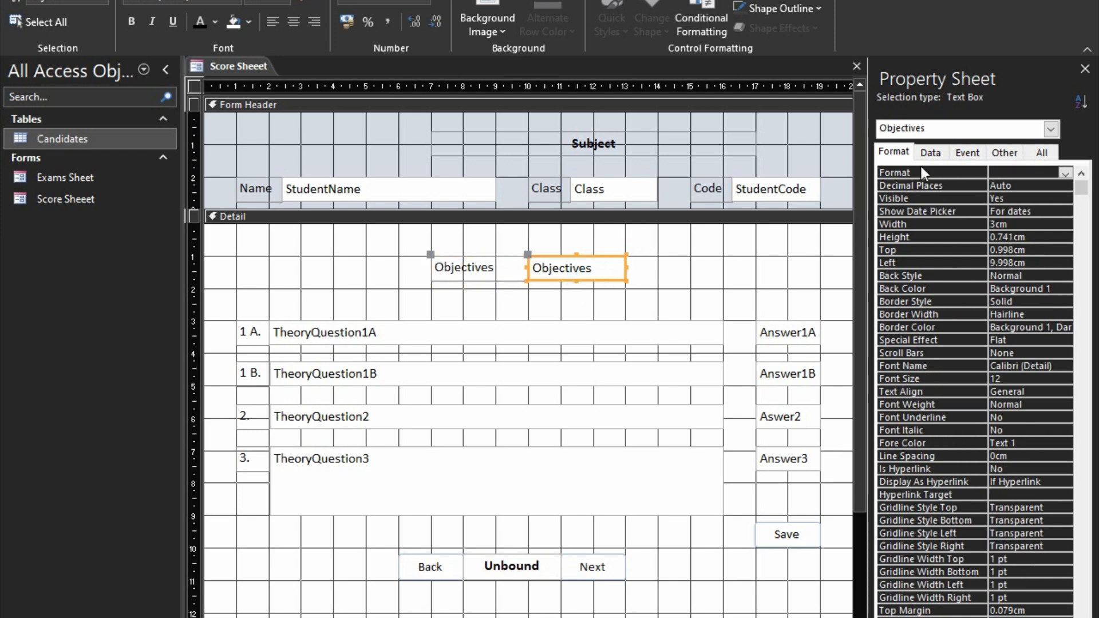
{"action": "left_click", "coordinate": [939, 154]}
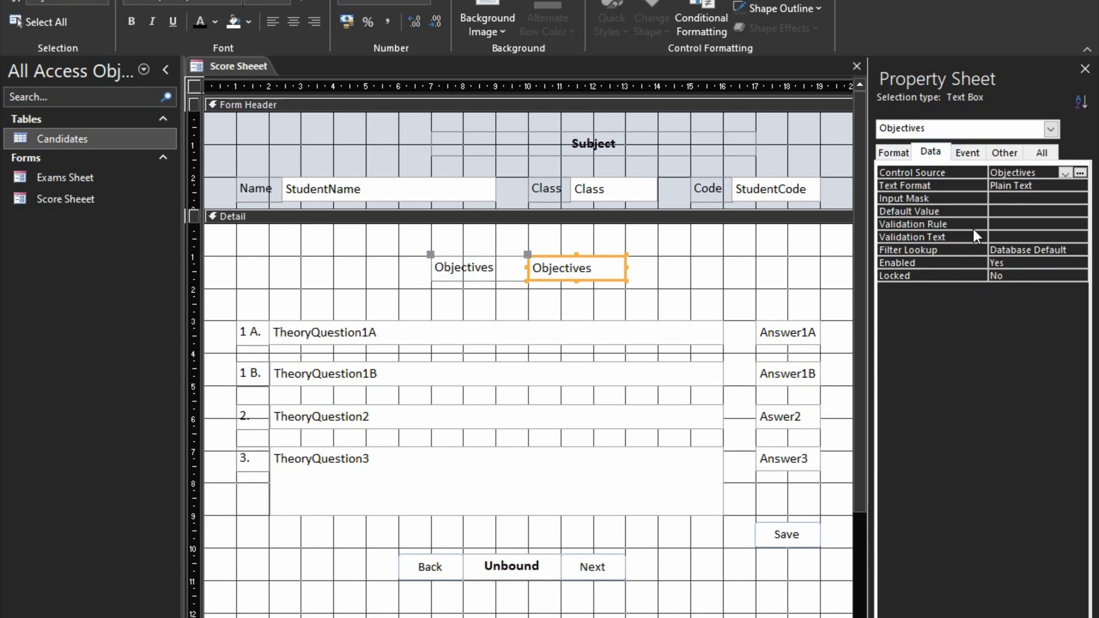
{"action": "double_click", "coordinate": [933, 263]}
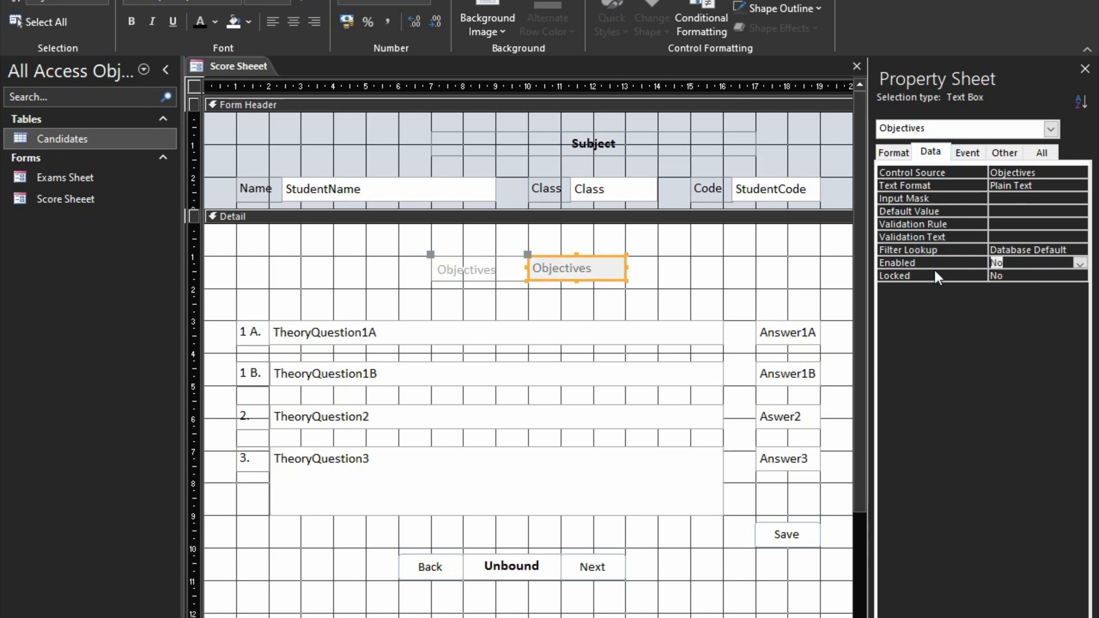
{"action": "double_click", "coordinate": [935, 275]}
{"action": "left_click", "coordinate": [946, 262]}
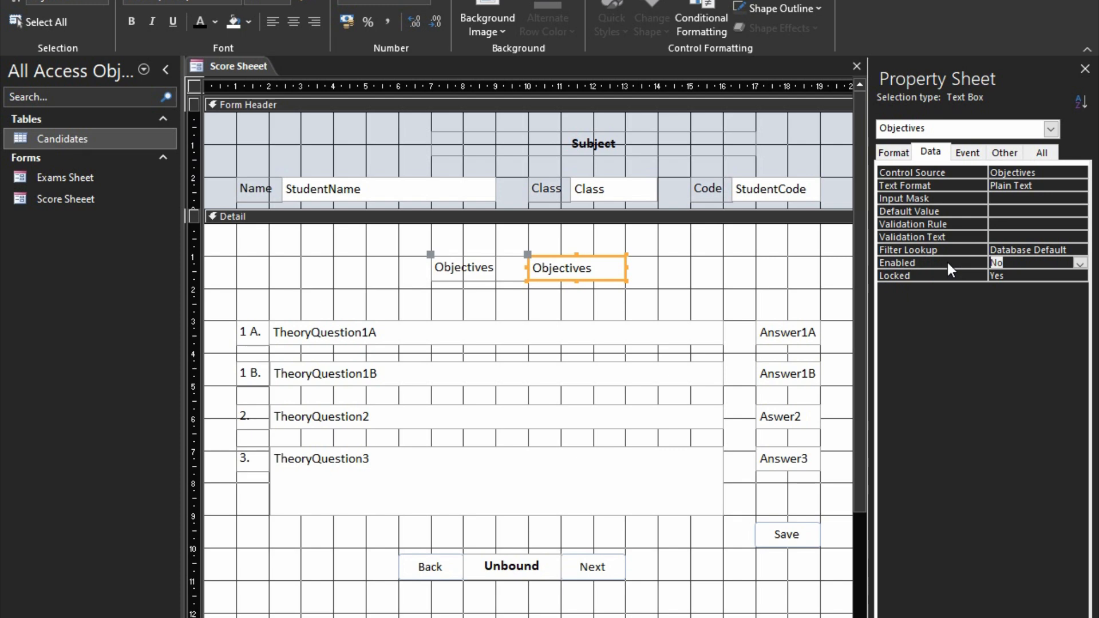
{"action": "left_click", "coordinate": [618, 285]}
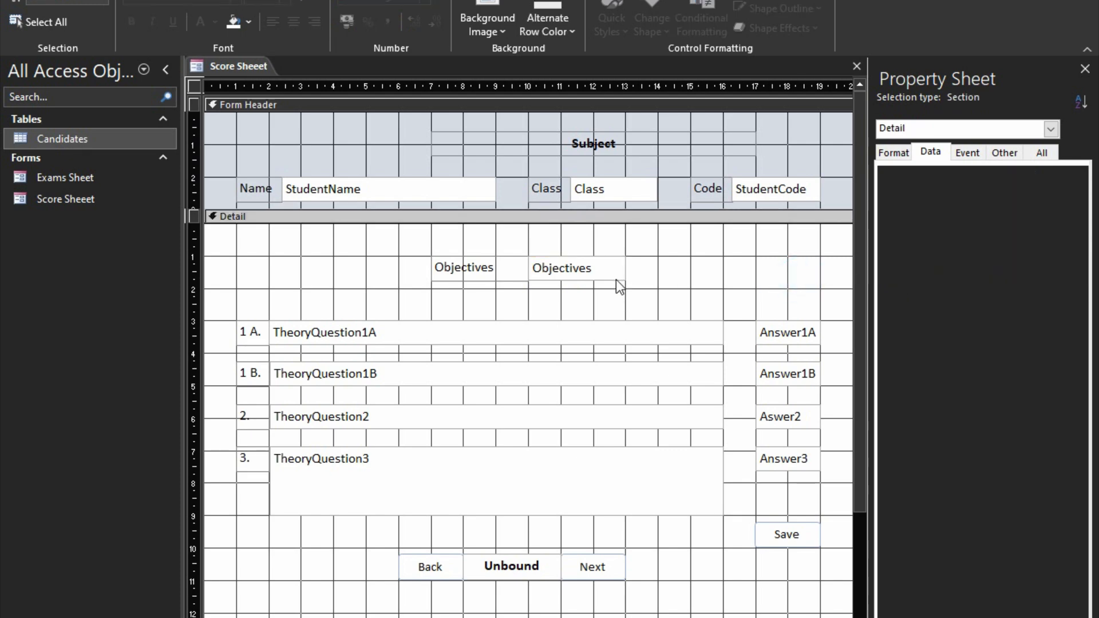
Set the form's Record Selectors and Navigation Buttons to No and its Scroll Bars to Neither.
{"action": "left_click", "coordinate": [894, 152]}
{"action": "left_click", "coordinate": [842, 617]}
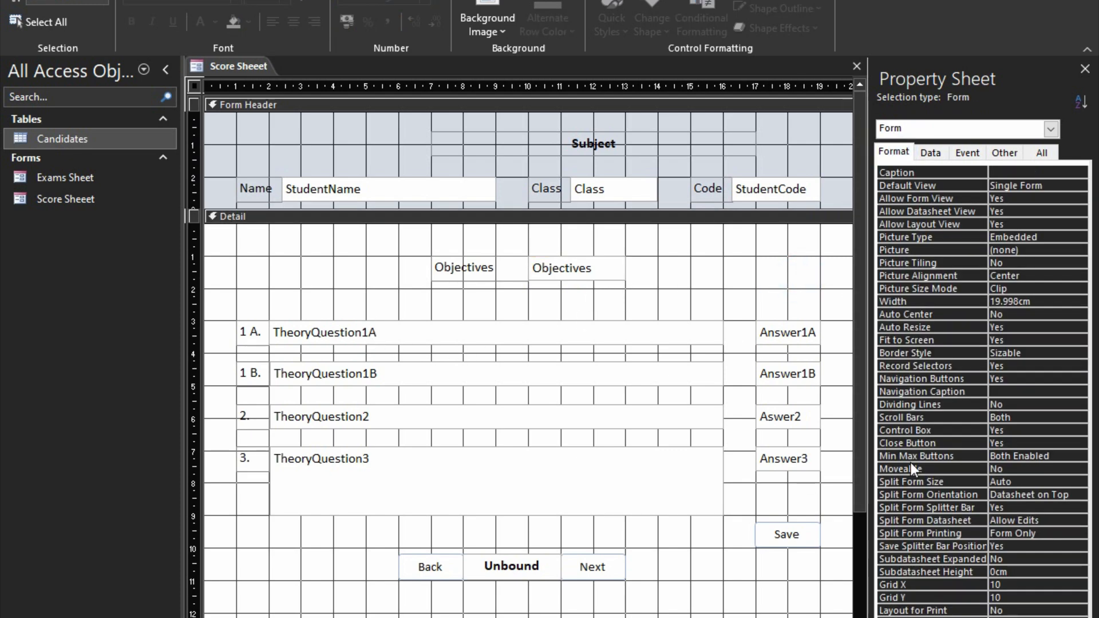
{"action": "double_click", "coordinate": [980, 364]}
{"action": "double_click", "coordinate": [978, 379]}
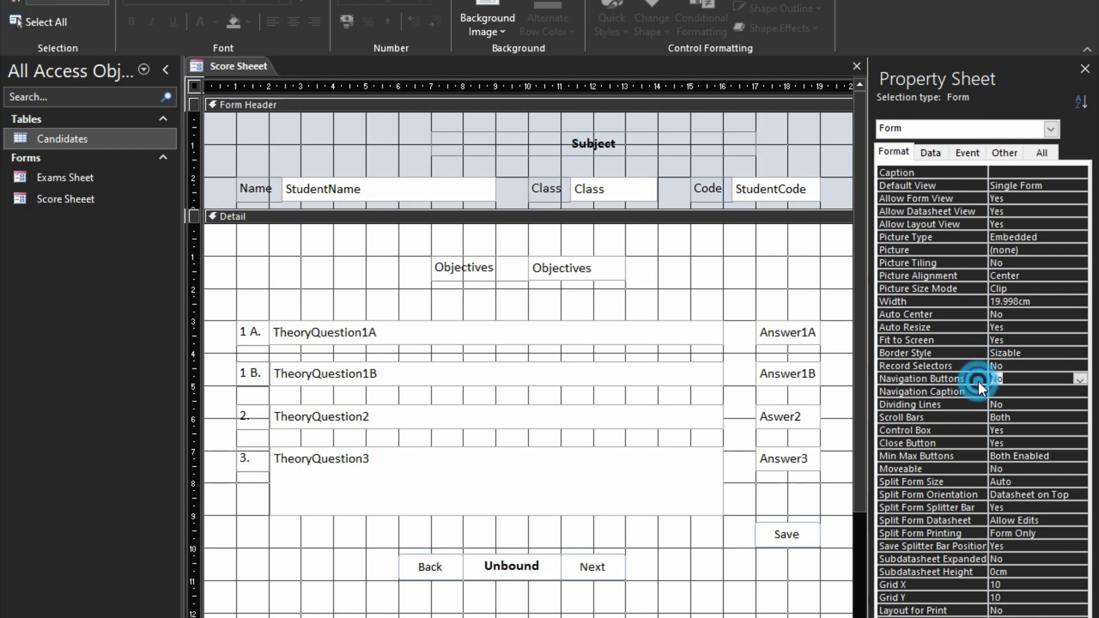
{"action": "double_click", "coordinate": [978, 418]}
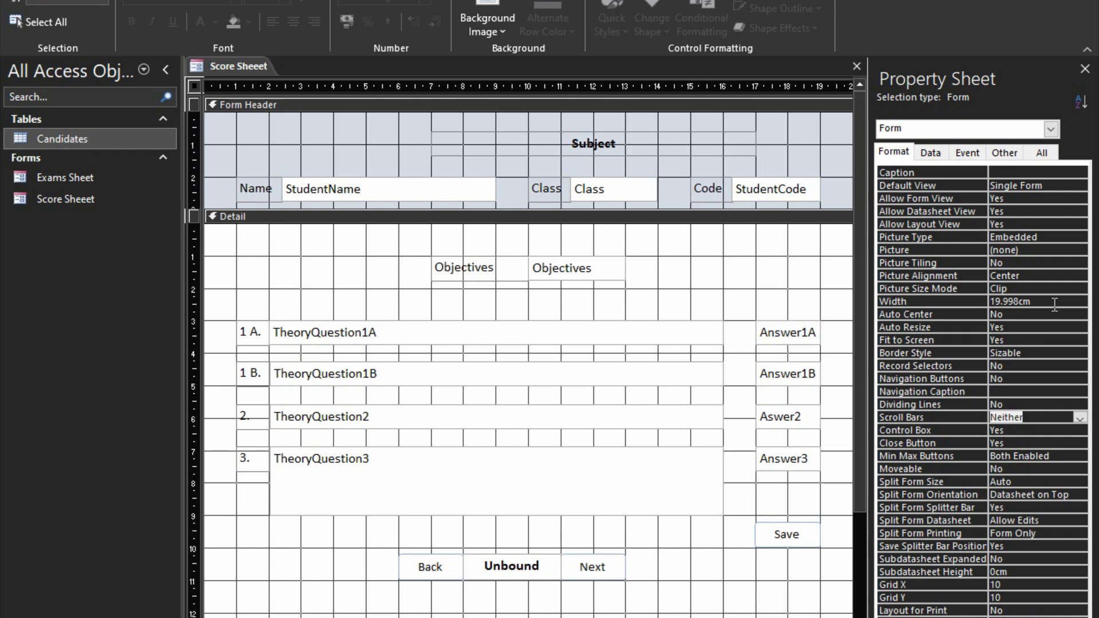
{"action": "left_click", "coordinate": [1044, 378]}
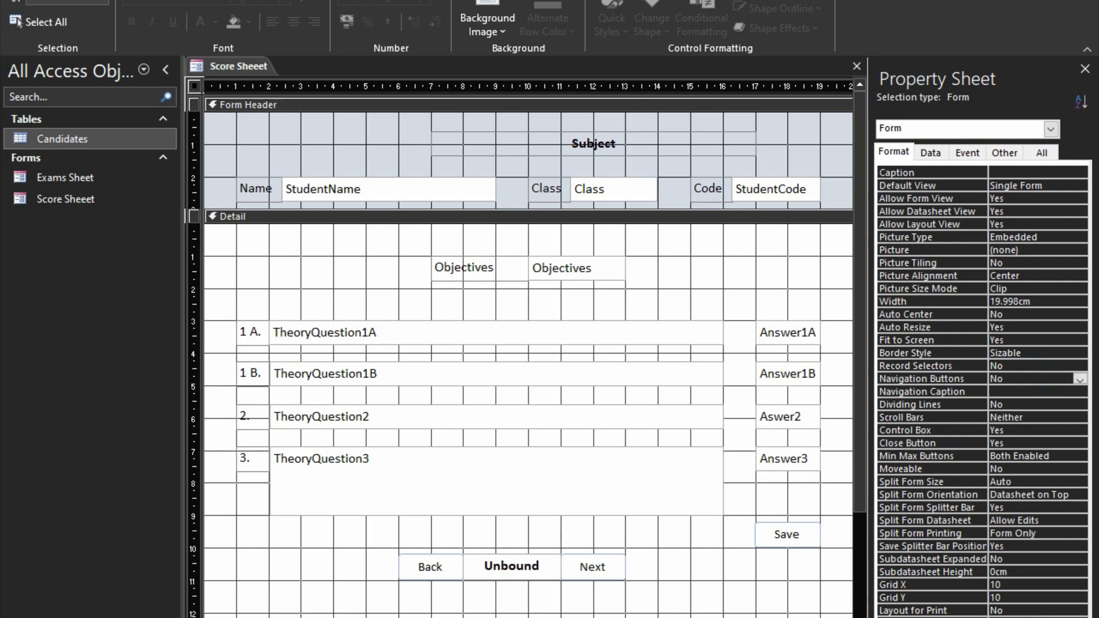
{"action": "key", "text": "F5"}
Set Enabled to No and Locked to Yes for all four TheoryQuestion text boxes together.
{"action": "left_click", "coordinate": [476, 312]}
{"action": "left_click_drag", "start_coordinate": [470, 340], "coordinate": [454, 490]}
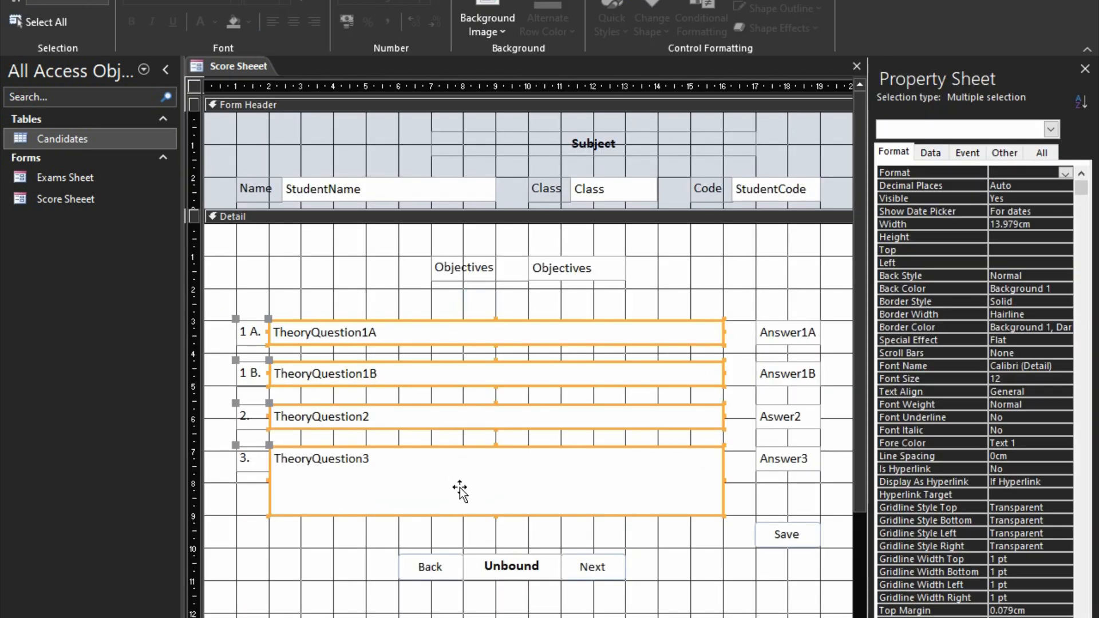
{"action": "left_click", "coordinate": [930, 152]}
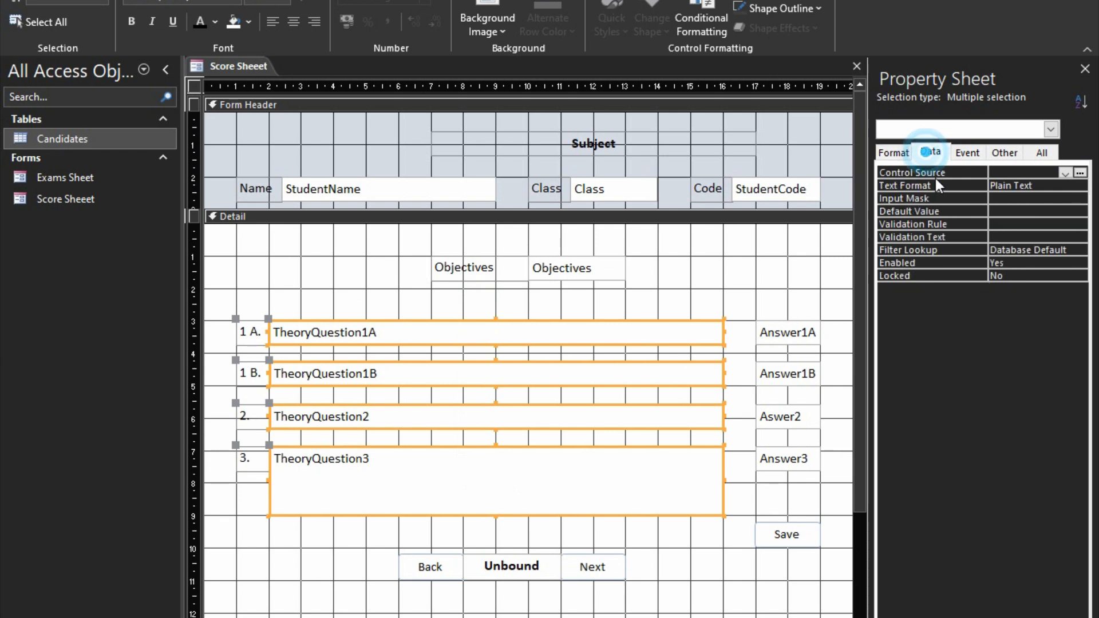
{"action": "double_click", "coordinate": [949, 259]}
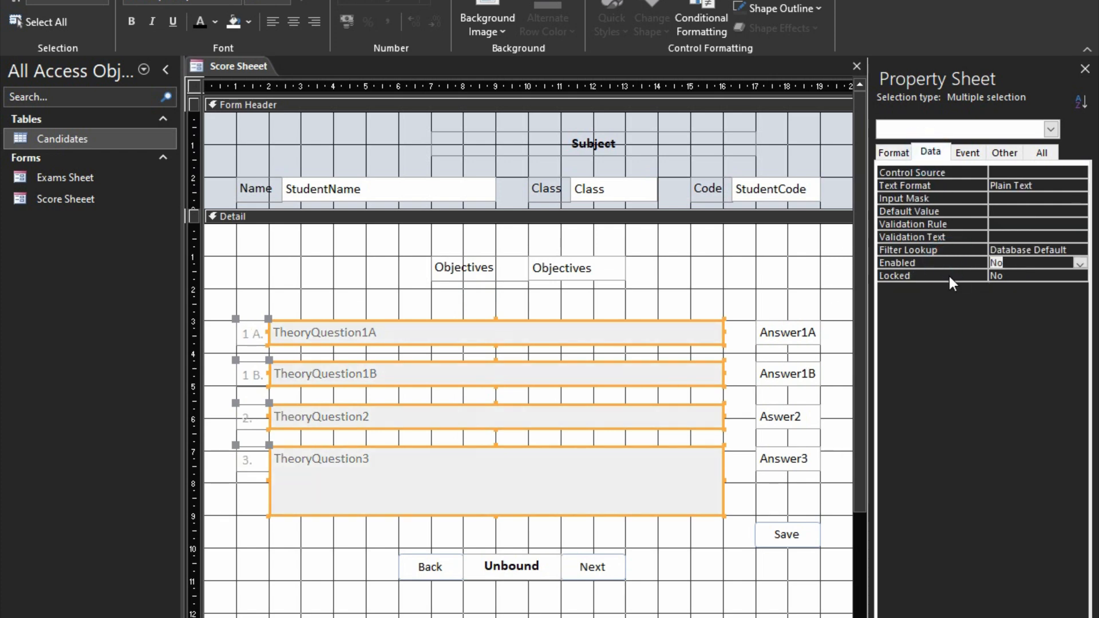
{"action": "double_click", "coordinate": [949, 275]}
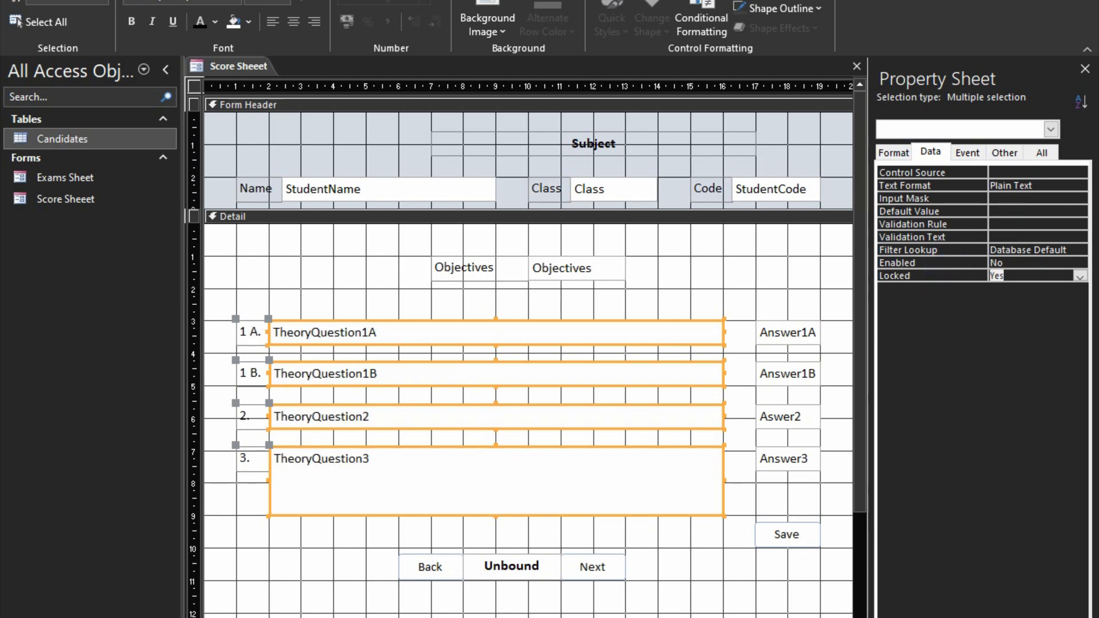
Check the form in Form View, close it with its design changes saved, and reopen Score Sheeet.
{"action": "key", "text": "F5"}
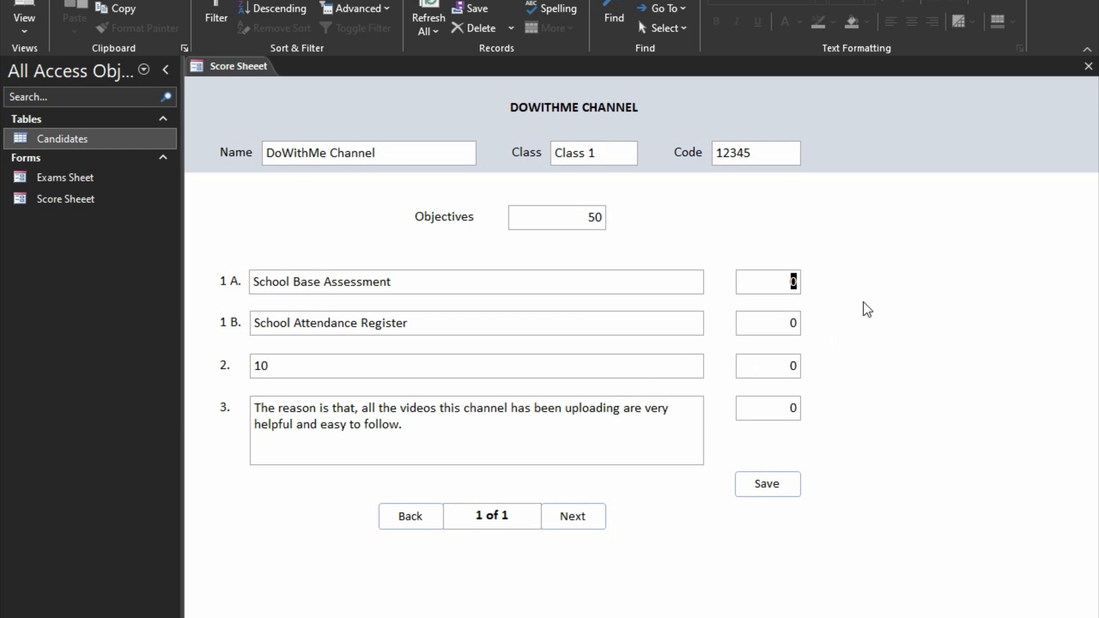
{"action": "left_click", "coordinate": [1088, 66]}
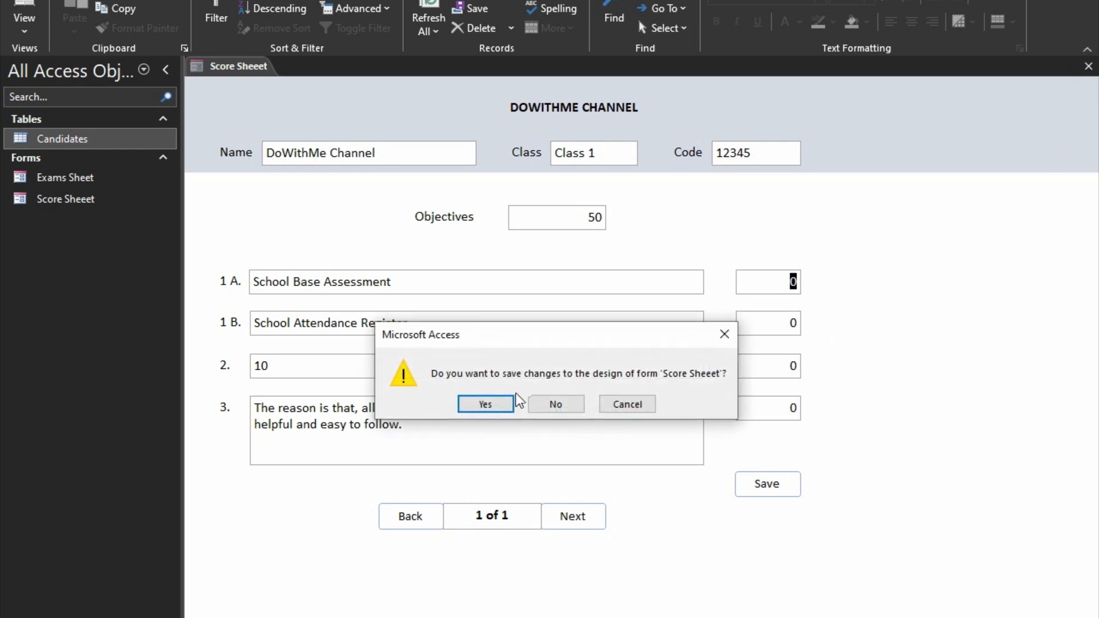
{"action": "left_click", "coordinate": [489, 403]}
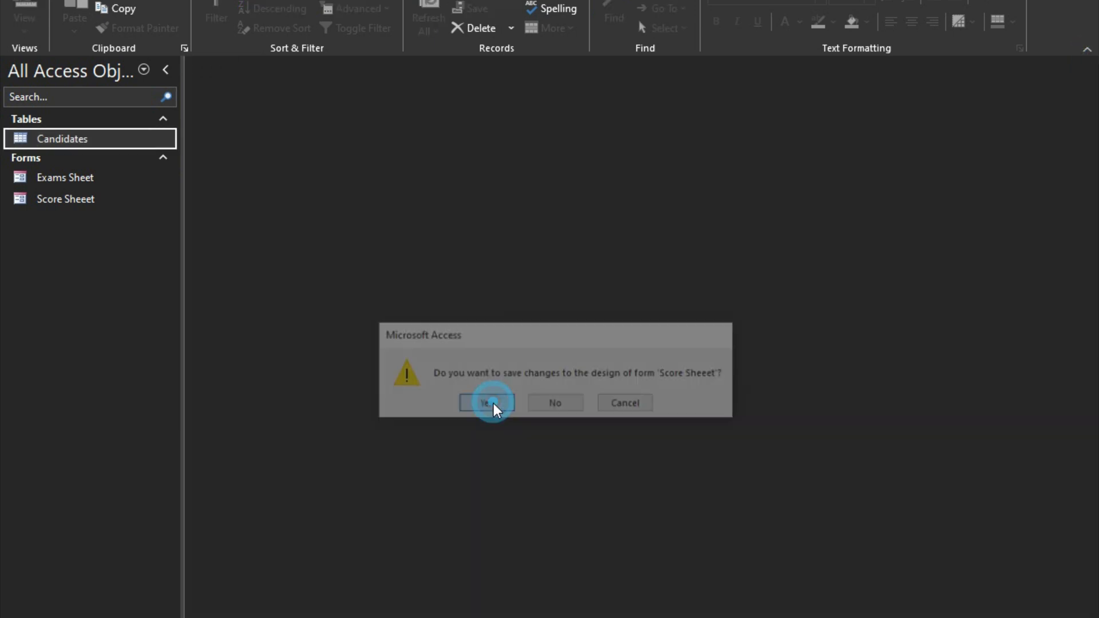
{"action": "double_click", "coordinate": [55, 201]}
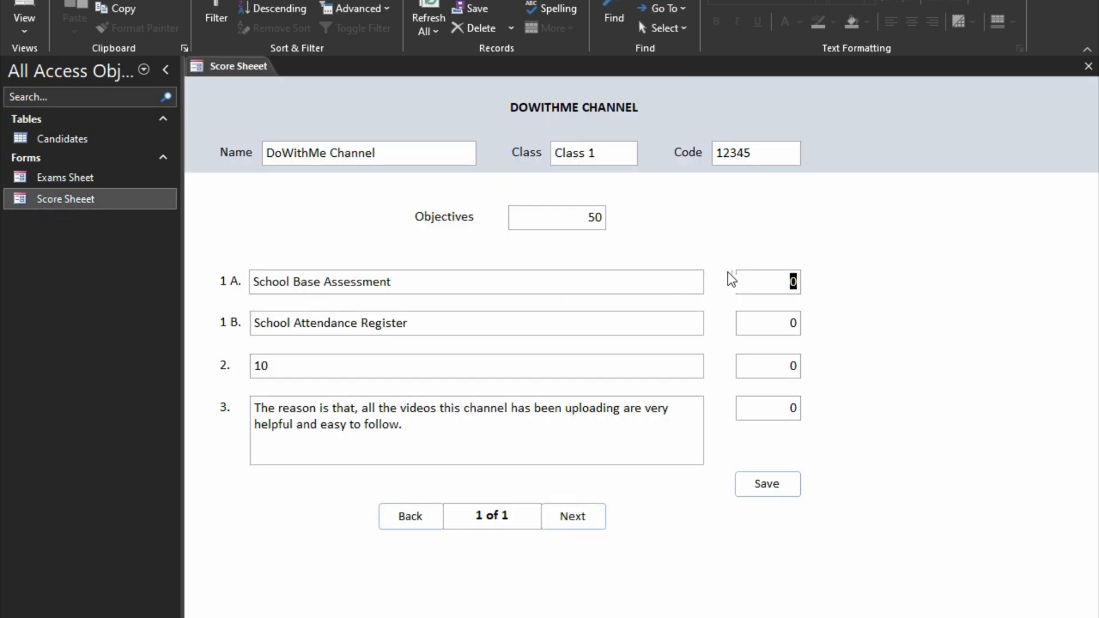
Enter the candidate's theory scores: 10 for 1 A, 10 for 1 B, 10 for question 2 and 20 for question 3.
{"action": "left_click", "coordinate": [767, 282]}
{"action": "type", "text": "10"}
{"action": "left_click", "coordinate": [793, 323]}
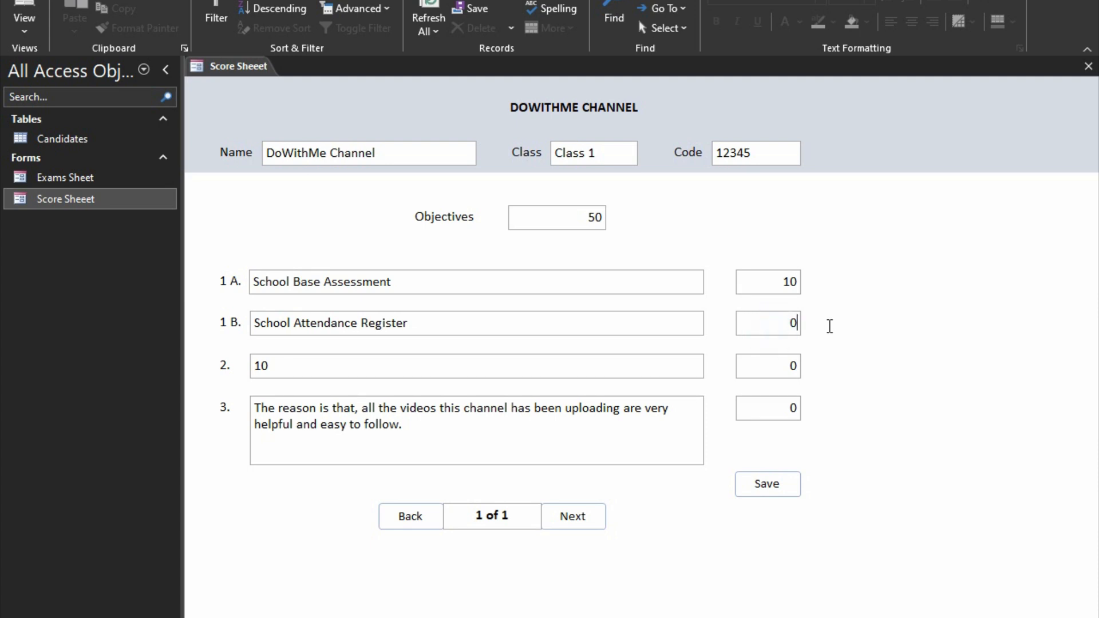
{"action": "type", "text": "1"}
{"action": "key", "text": "Tab"}
{"action": "type", "text": "10"}
{"action": "key", "text": "Tab"}
{"action": "type", "text": "20"}
Save the entered scores with the form's own save command, dismiss the message and advance to the next record.
{"action": "left_click", "coordinate": [762, 485]}
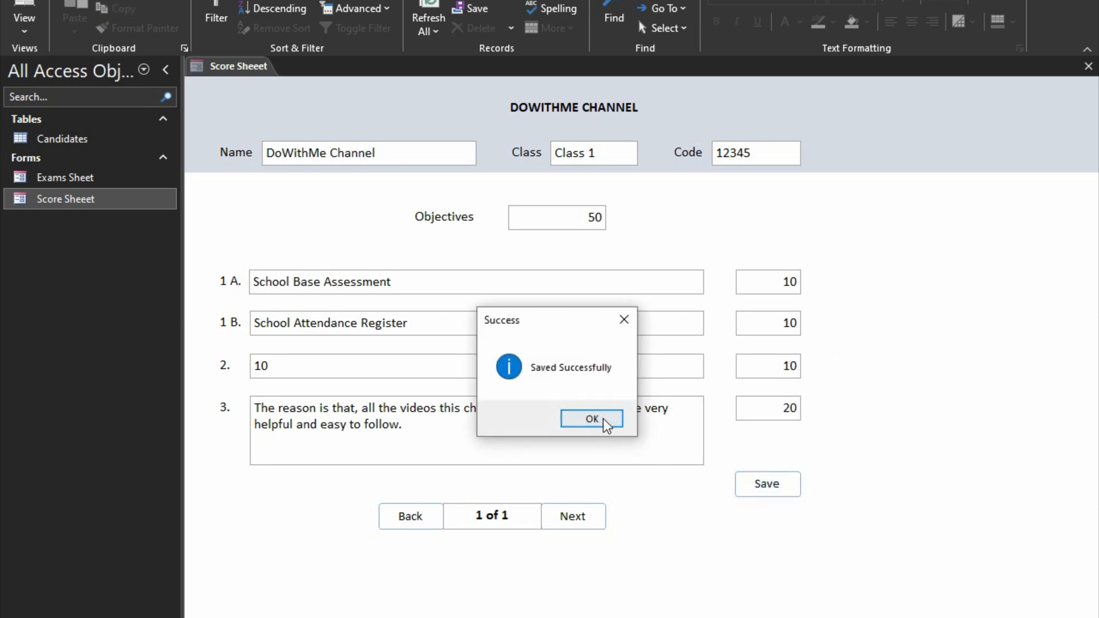
{"action": "left_click", "coordinate": [606, 422]}
{"action": "left_click", "coordinate": [600, 522]}
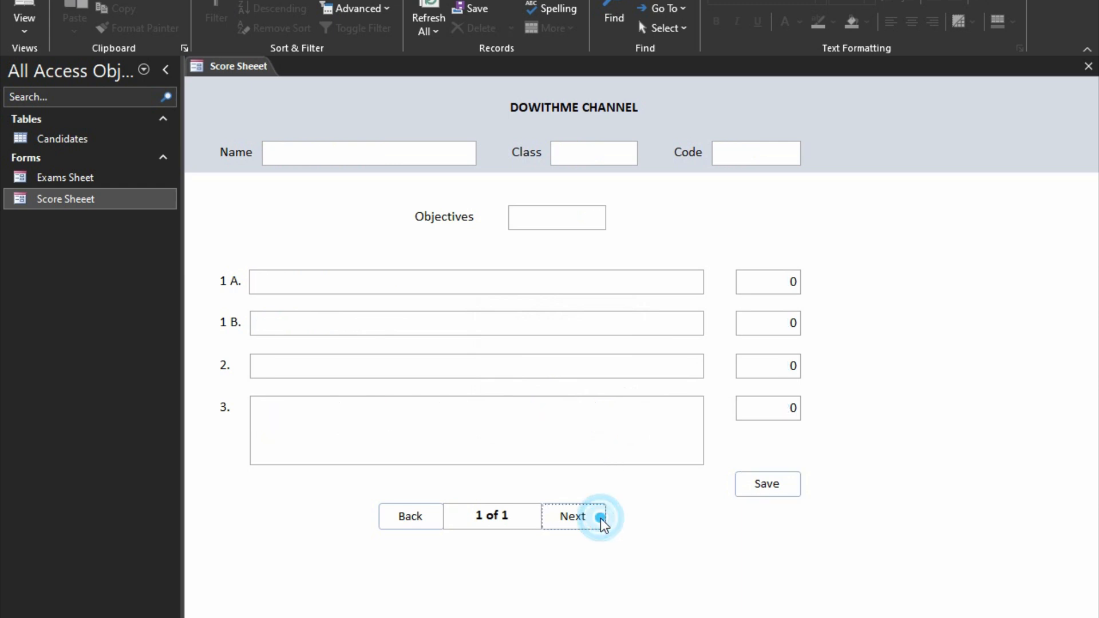
Go back to the scored record, open the form's design and set the form's Allow Additions property to No.
{"action": "left_click", "coordinate": [591, 521]}
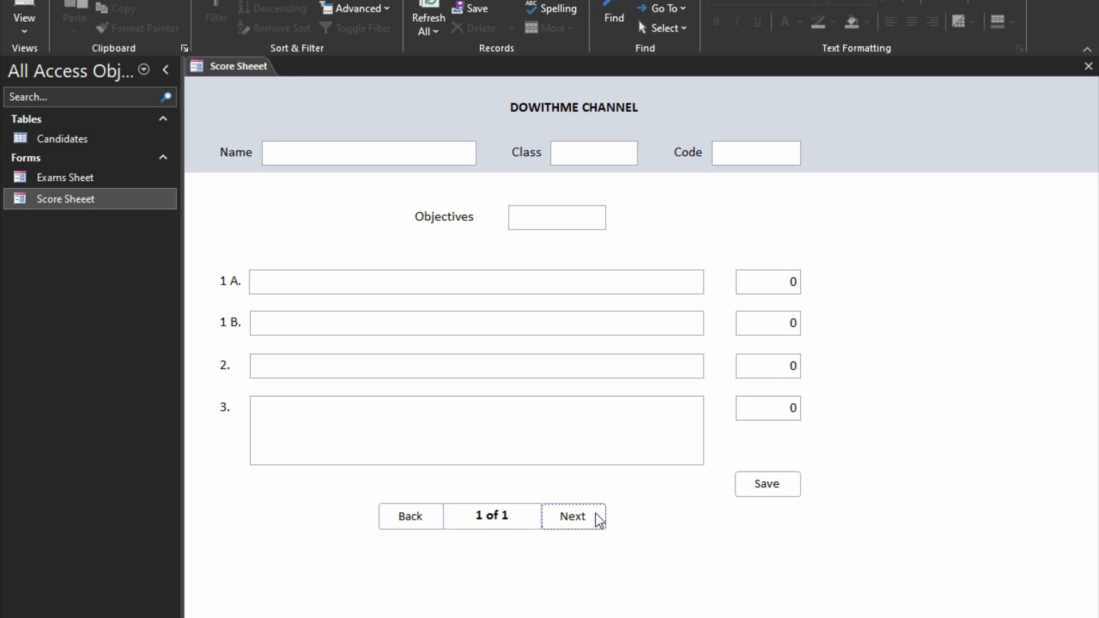
{"action": "left_click", "coordinate": [380, 520]}
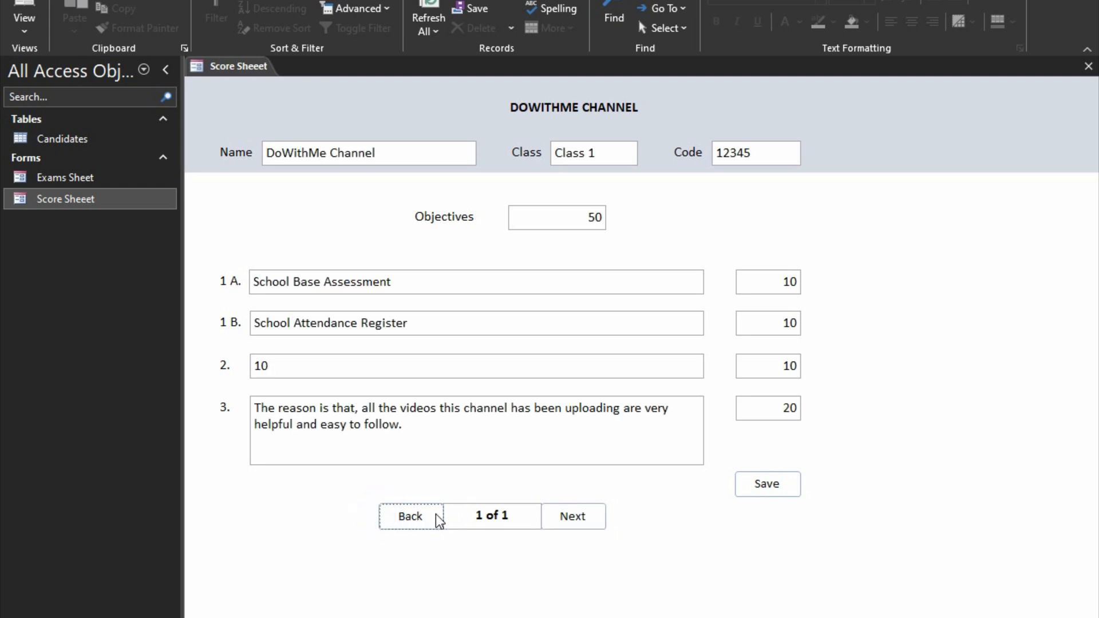
{"action": "right_click", "coordinate": [893, 491]}
{"action": "left_click", "coordinate": [923, 542]}
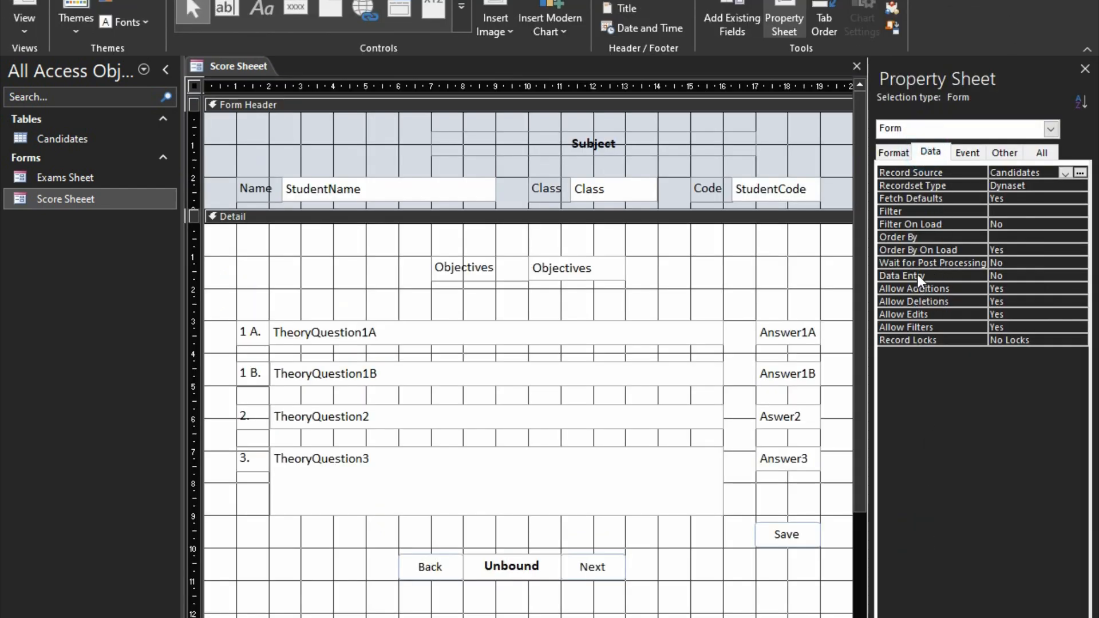
{"action": "left_click", "coordinate": [915, 289]}
{"action": "double_click", "coordinate": [916, 290]}
{"action": "left_click", "coordinate": [929, 312]}
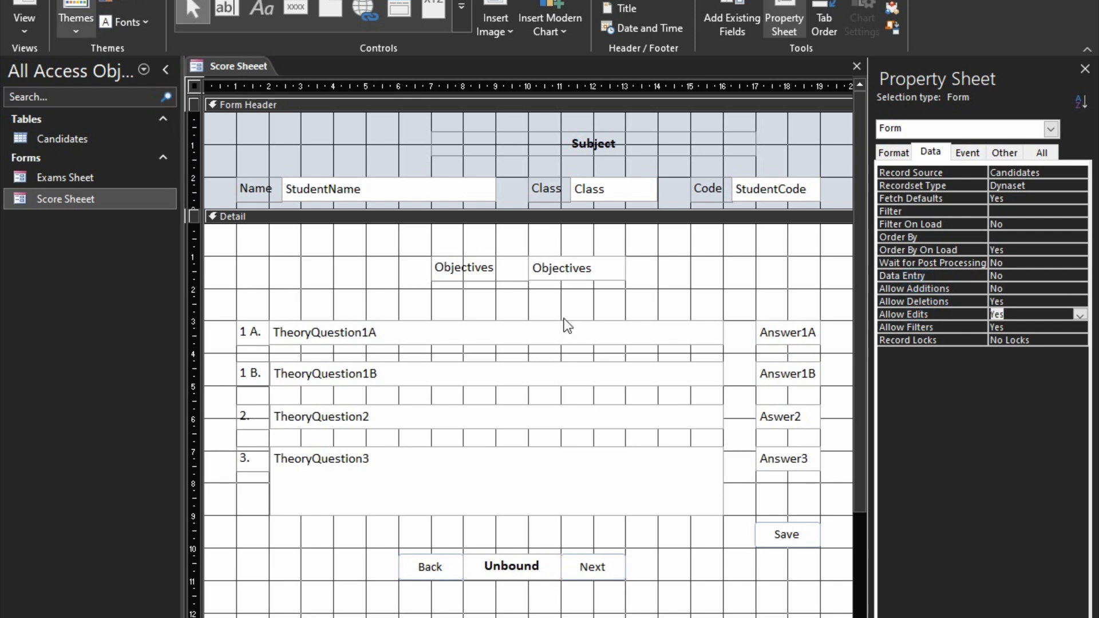
Test the Next and Back navigation in Form View and close Score Sheeet.
{"action": "key", "text": "F5"}
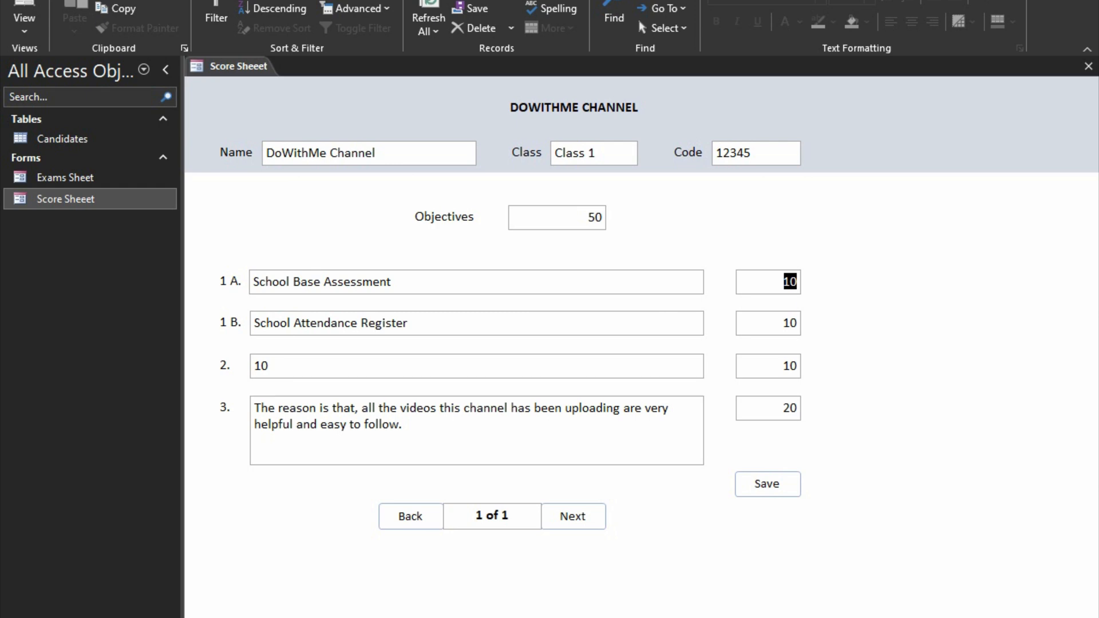
{"action": "left_click", "coordinate": [580, 517]}
{"action": "left_click", "coordinate": [582, 519]}
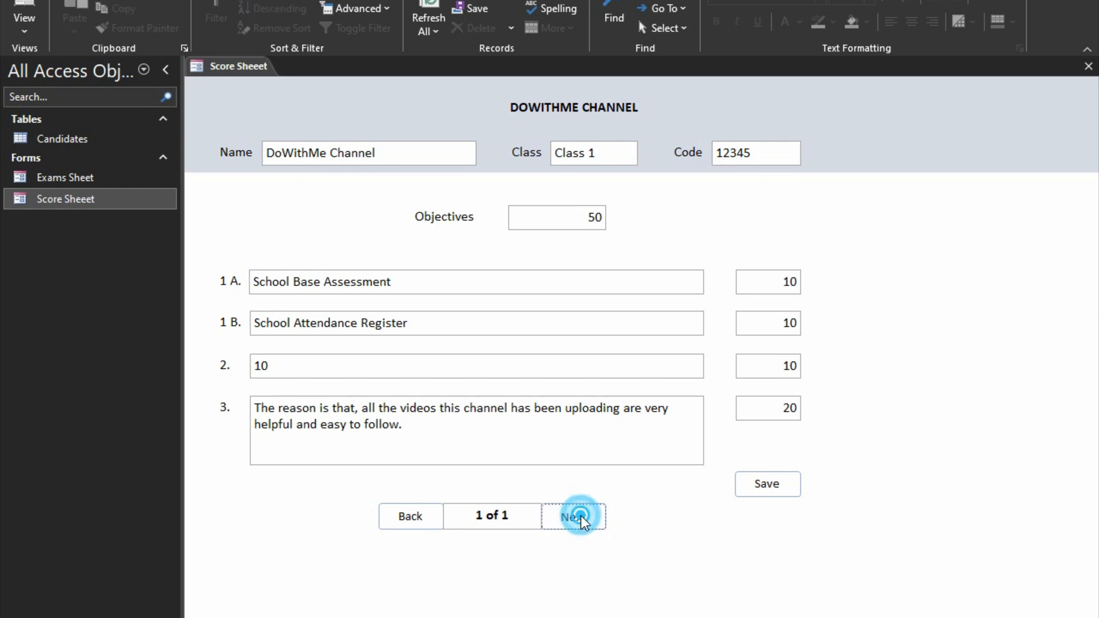
{"action": "left_click", "coordinate": [403, 521]}
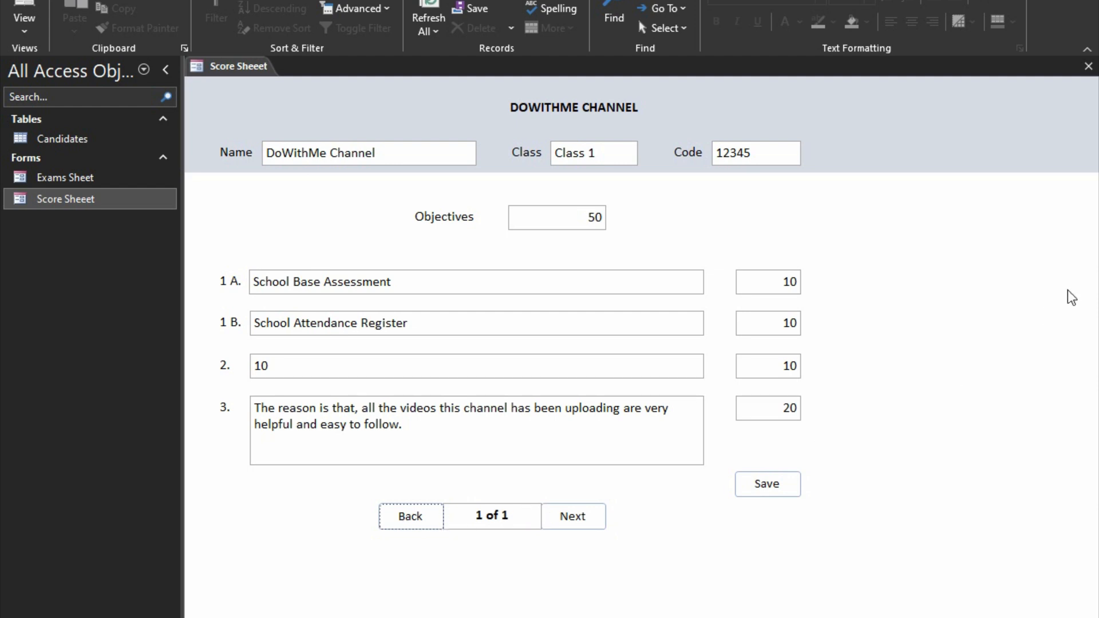
{"action": "left_click", "coordinate": [1088, 67]}
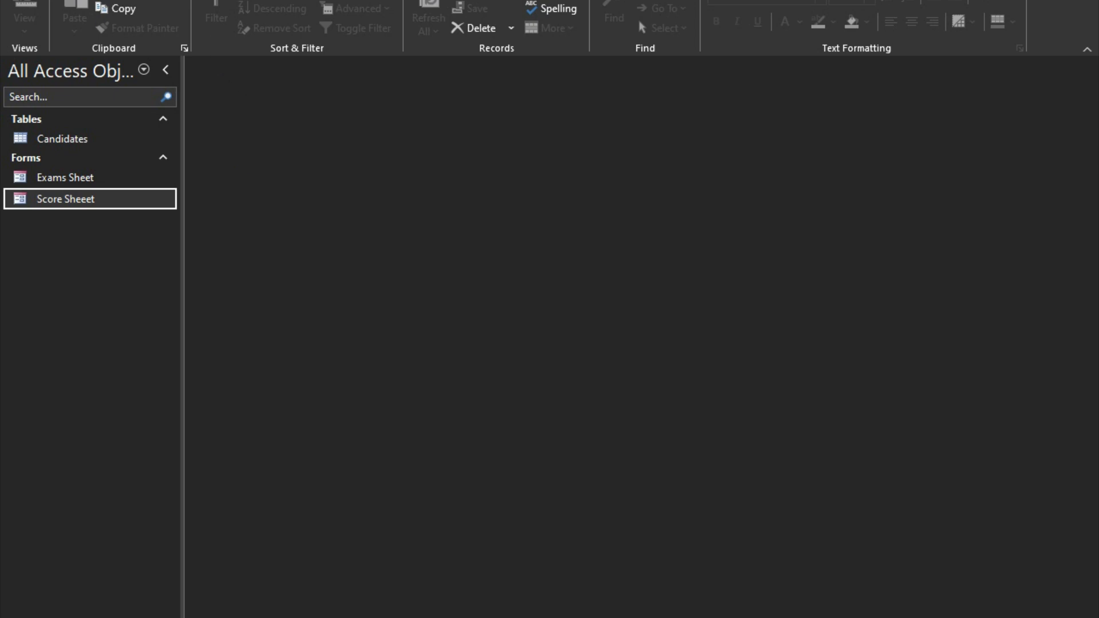
Create a new query in Design View based on the Candidates table and enlarge its field list.
{"action": "left_click", "coordinate": [109, 0]}
{"action": "left_click", "coordinate": [270, 29]}
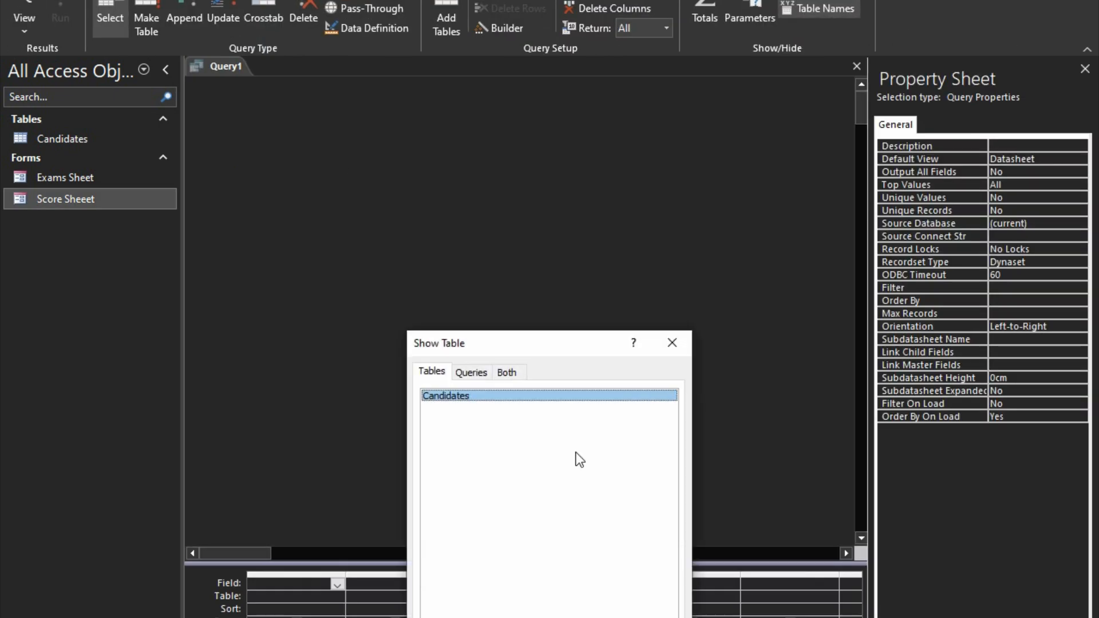
{"action": "double_click", "coordinate": [473, 399]}
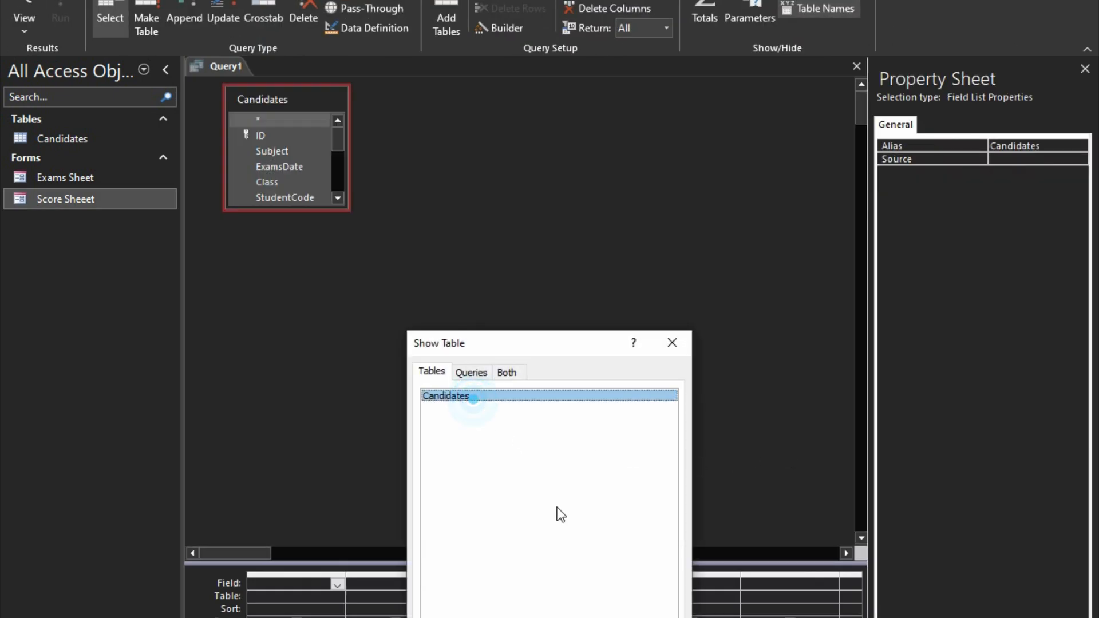
{"action": "left_click", "coordinate": [658, 617]}
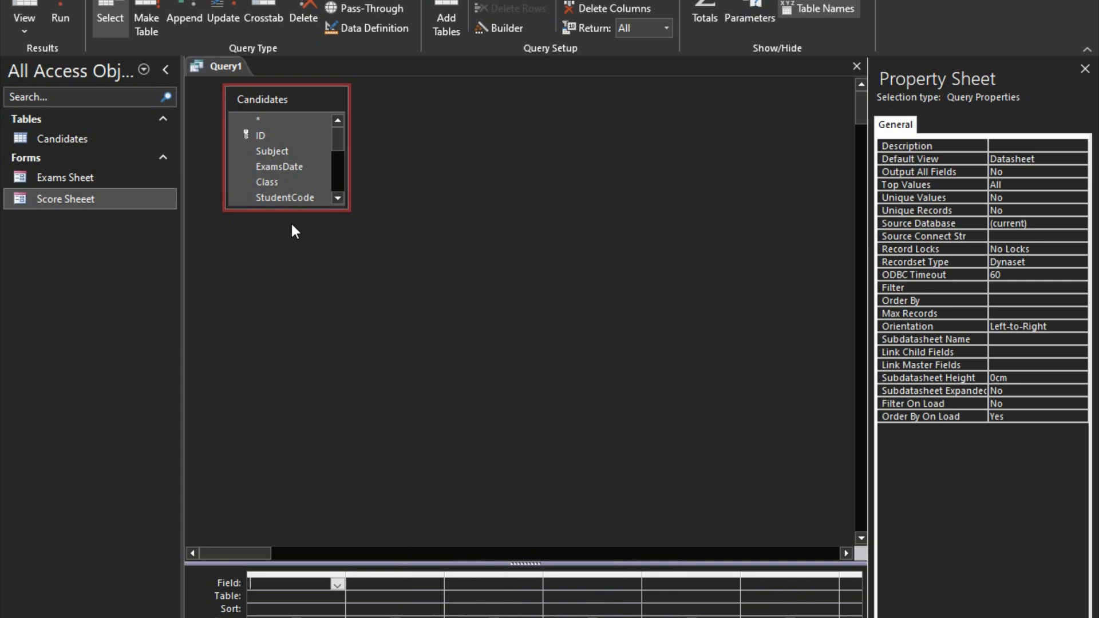
{"action": "left_click_drag", "start_coordinate": [297, 211], "coordinate": [296, 331]}
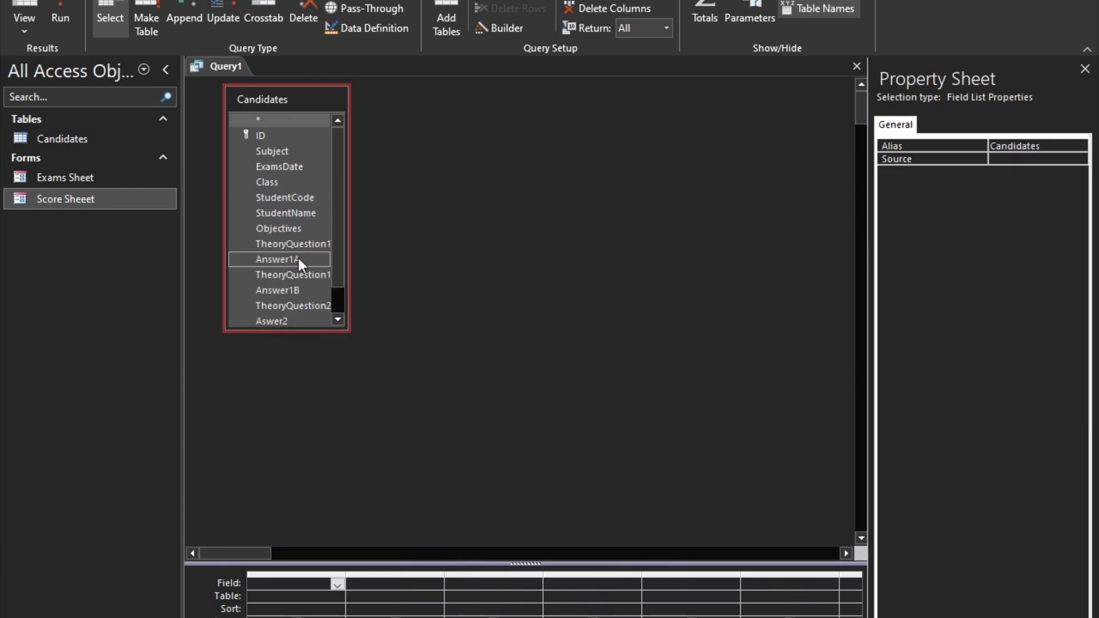
Add the Subject, ExamsDate and Class fields of Candidates to the query grid.
{"action": "left_click", "coordinate": [281, 154]}
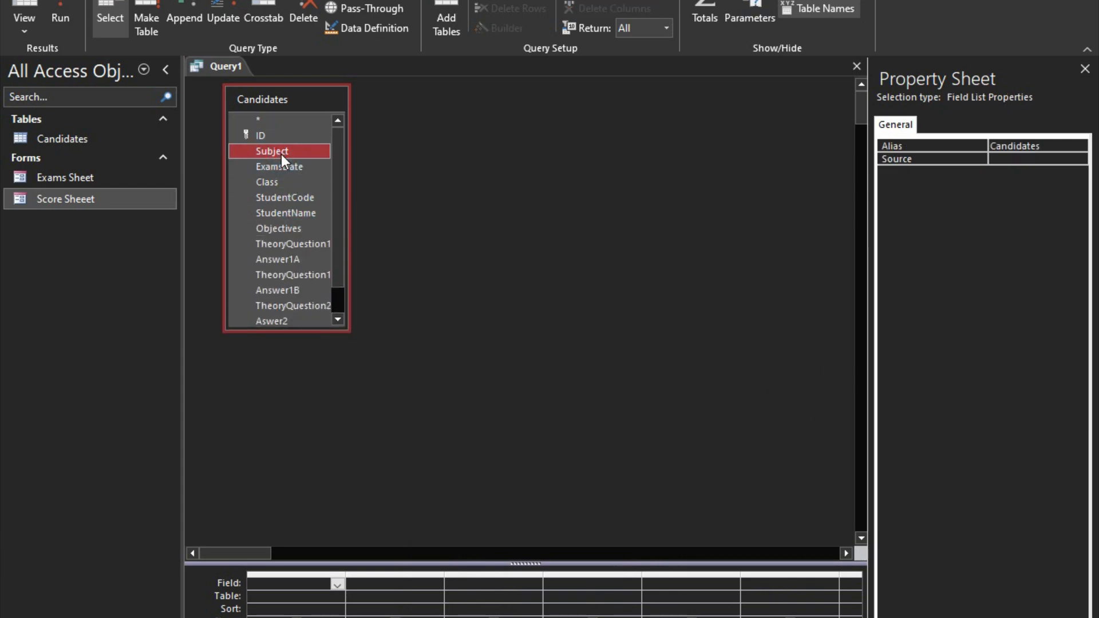
{"action": "double_click", "coordinate": [280, 154]}
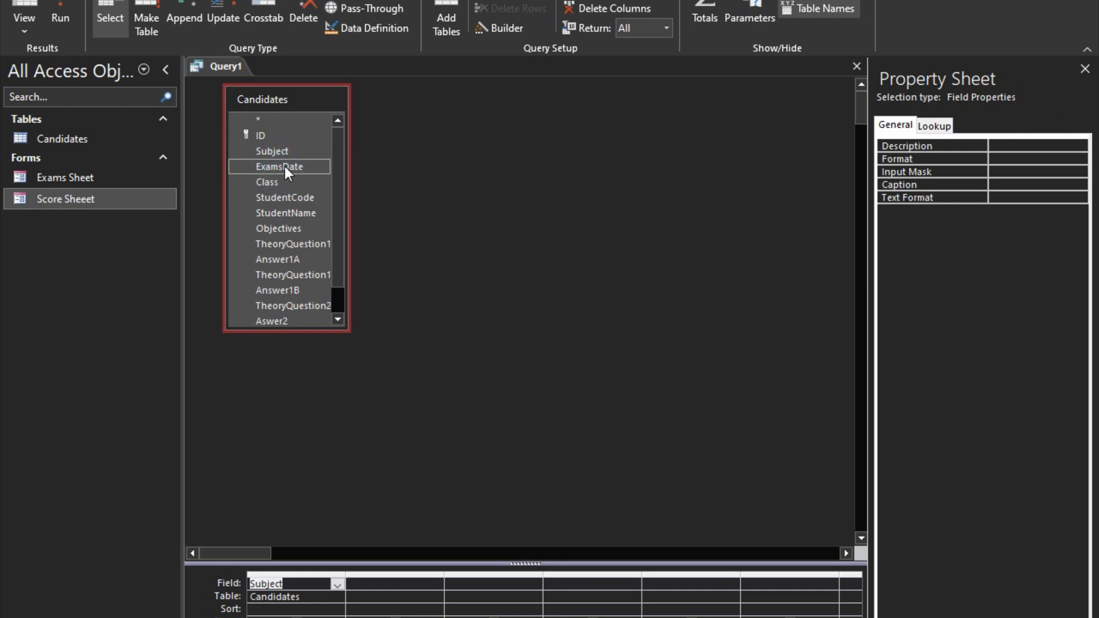
{"action": "double_click", "coordinate": [283, 166]}
{"action": "double_click", "coordinate": [267, 177]}
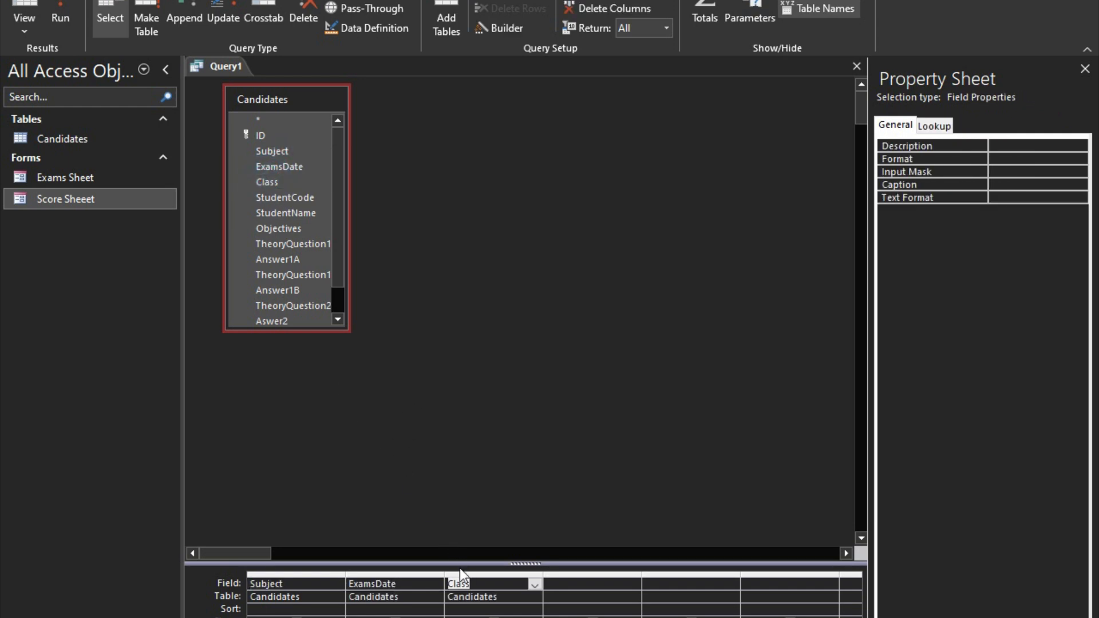
{"action": "left_click_drag", "start_coordinate": [486, 573], "coordinate": [326, 580]}
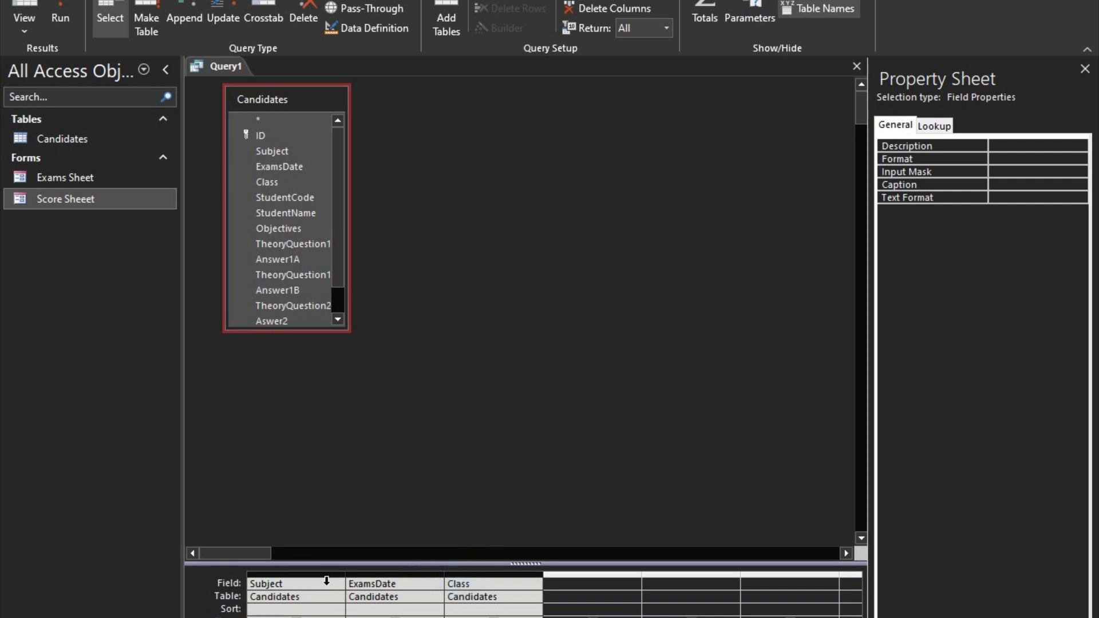
{"action": "left_click", "coordinate": [503, 517]}
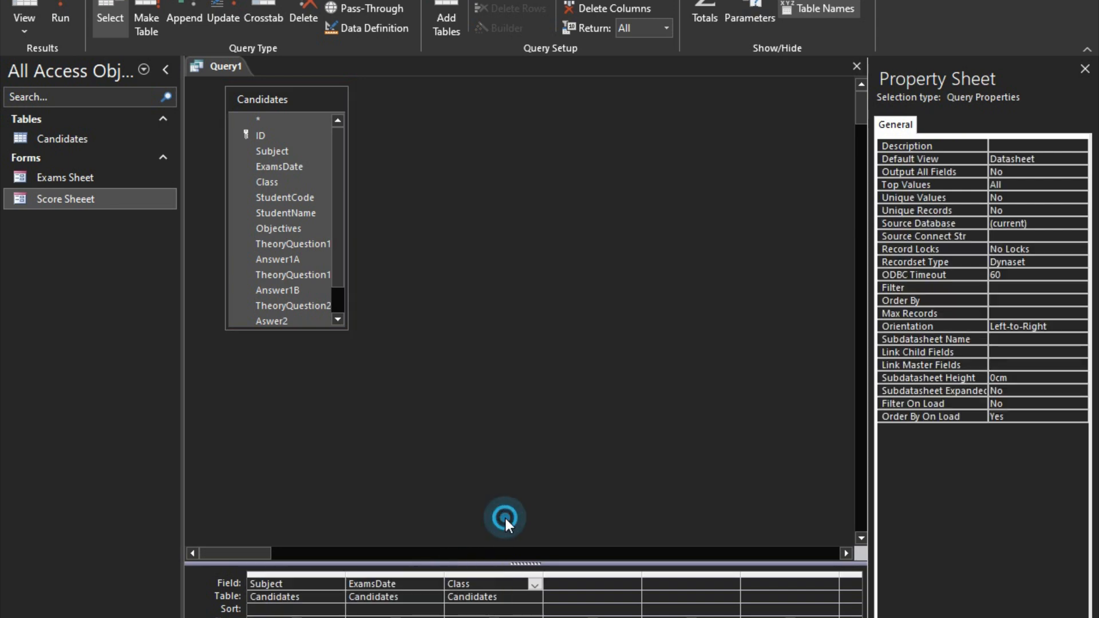
Add StudentName, StudentCode and Objectives to the query grid, in that order.
{"action": "left_click", "coordinate": [281, 212]}
{"action": "double_click", "coordinate": [281, 212]}
{"action": "double_click", "coordinate": [286, 202]}
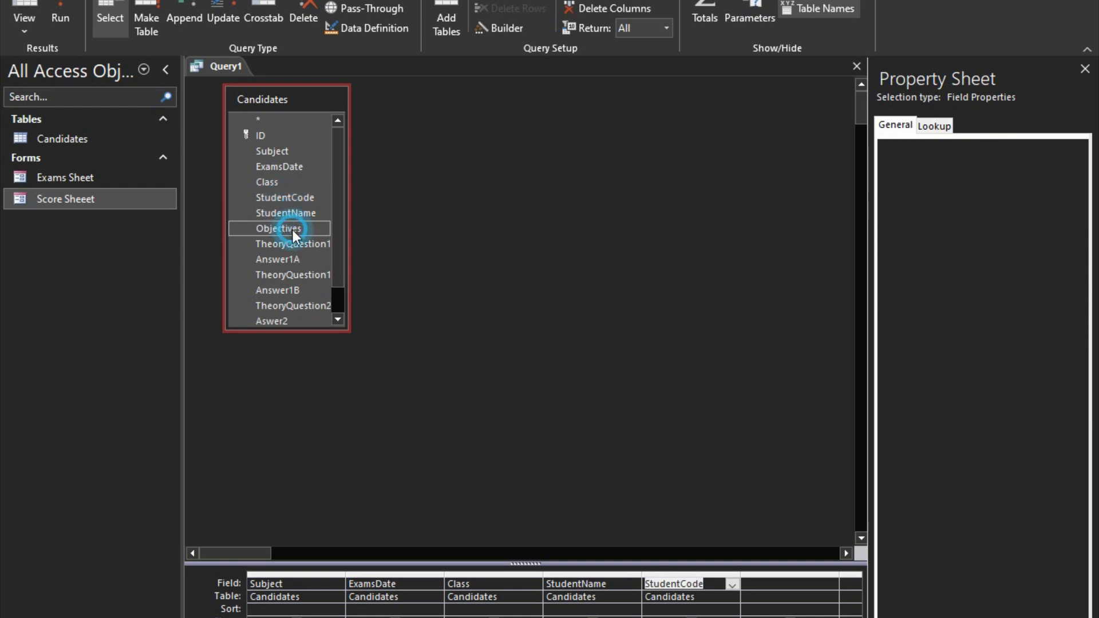
{"action": "double_click", "coordinate": [293, 228]}
Add the score fields Answer1A, Answer1B, Aswer2 and Answer3 to the query grid, expanding the field list to reach them all.
{"action": "double_click", "coordinate": [290, 290]}
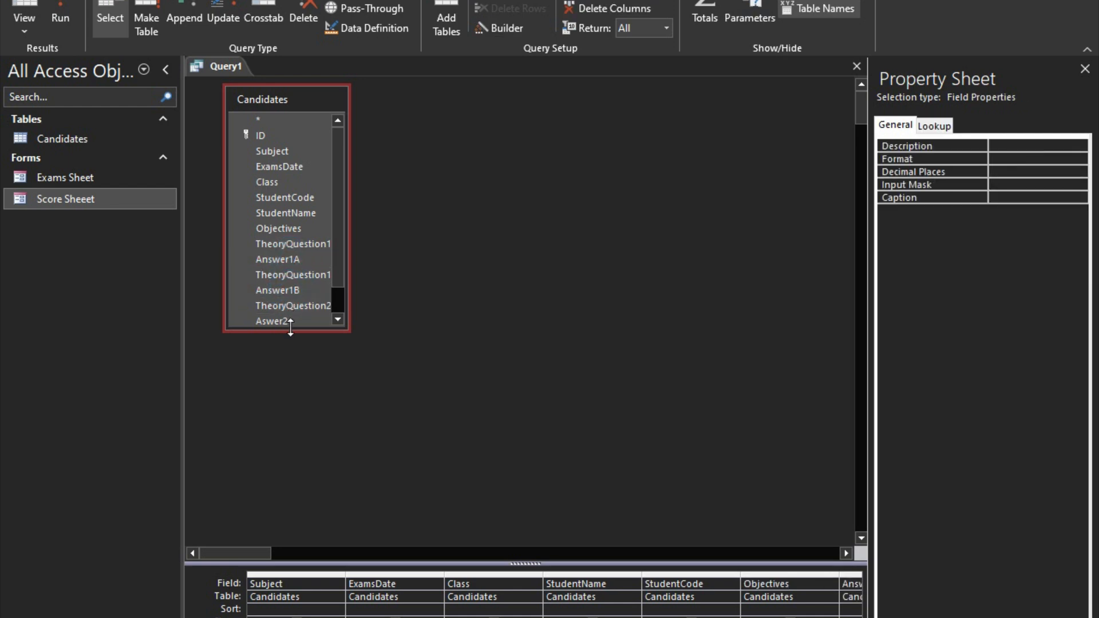
{"action": "left_click_drag", "start_coordinate": [290, 329], "coordinate": [287, 382]}
{"action": "left_click", "coordinate": [283, 318]}
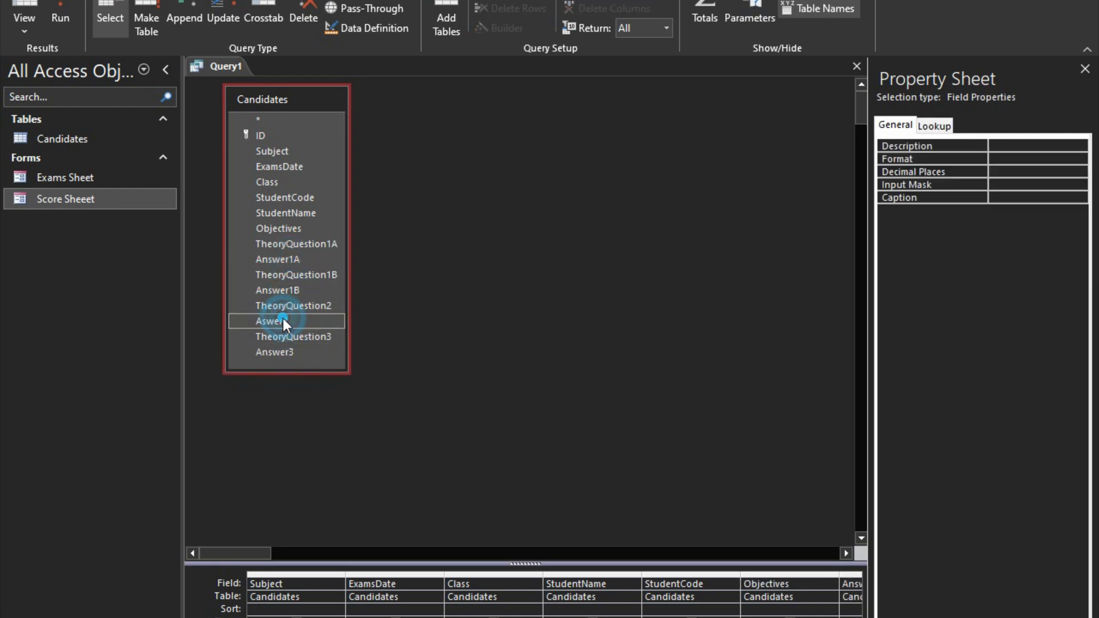
{"action": "left_click", "coordinate": [279, 351]}
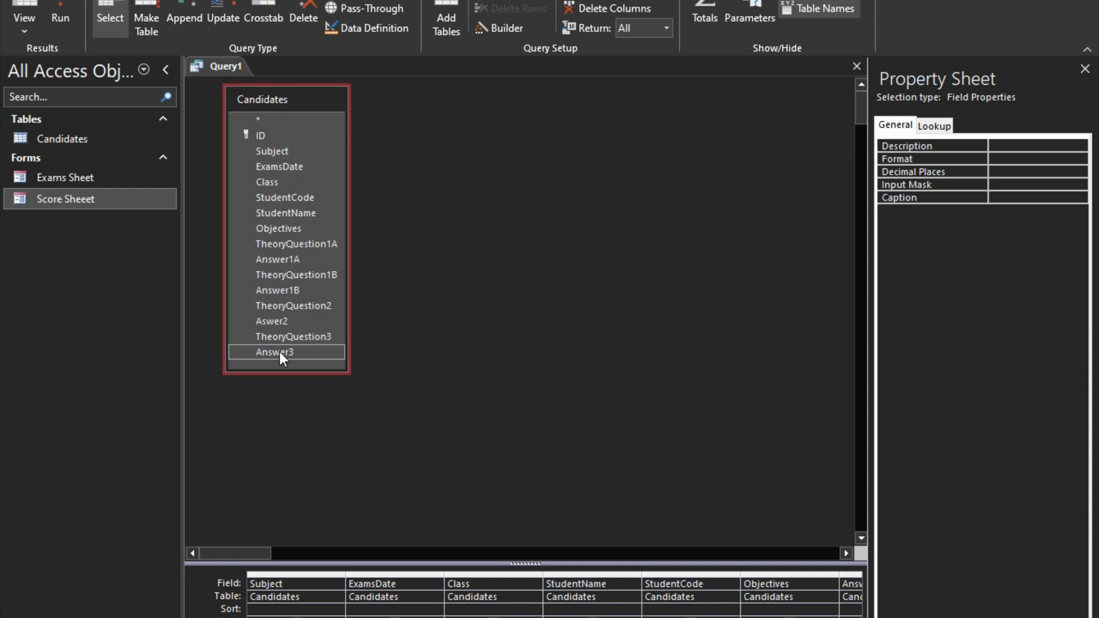
{"action": "double_click", "coordinate": [279, 353]}
{"action": "left_click", "coordinate": [300, 376]}
{"action": "left_click_drag", "start_coordinate": [304, 373], "coordinate": [304, 403]}
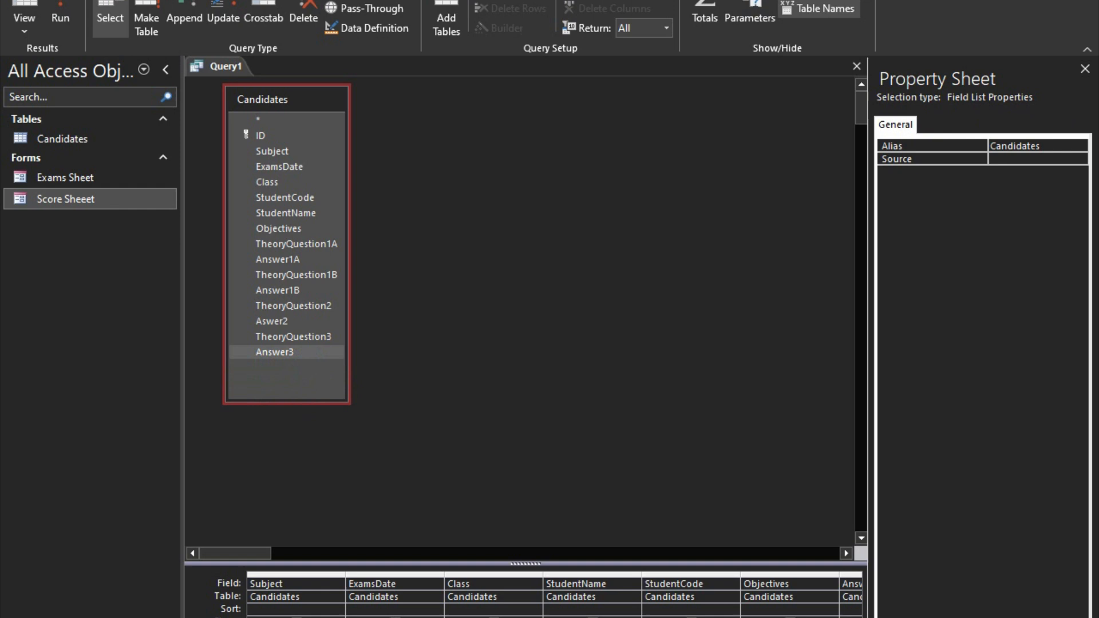
{"action": "scroll", "coordinate": [552, 595], "scroll_direction": "right", "scroll_amount": 5}
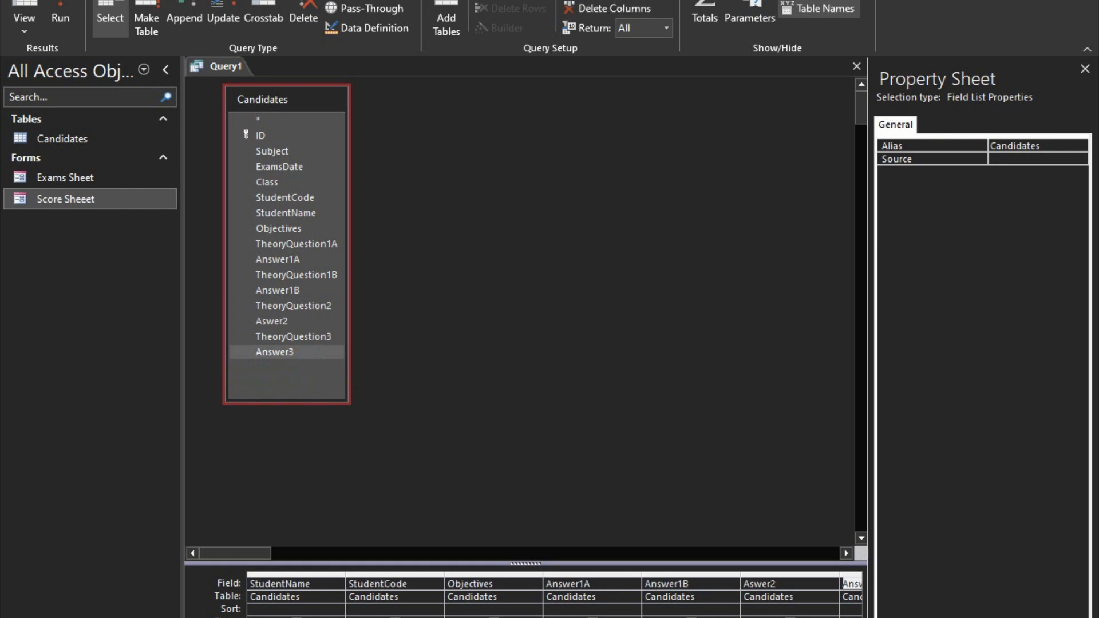
{"action": "left_click", "coordinate": [776, 583]}
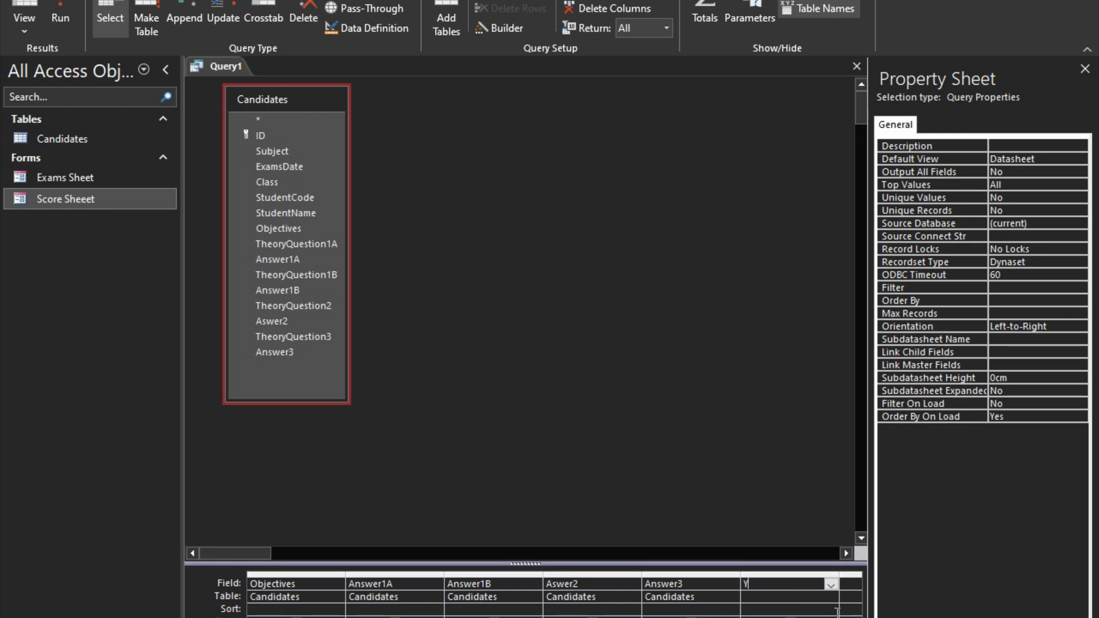
{"action": "type", "text": "Theor"}
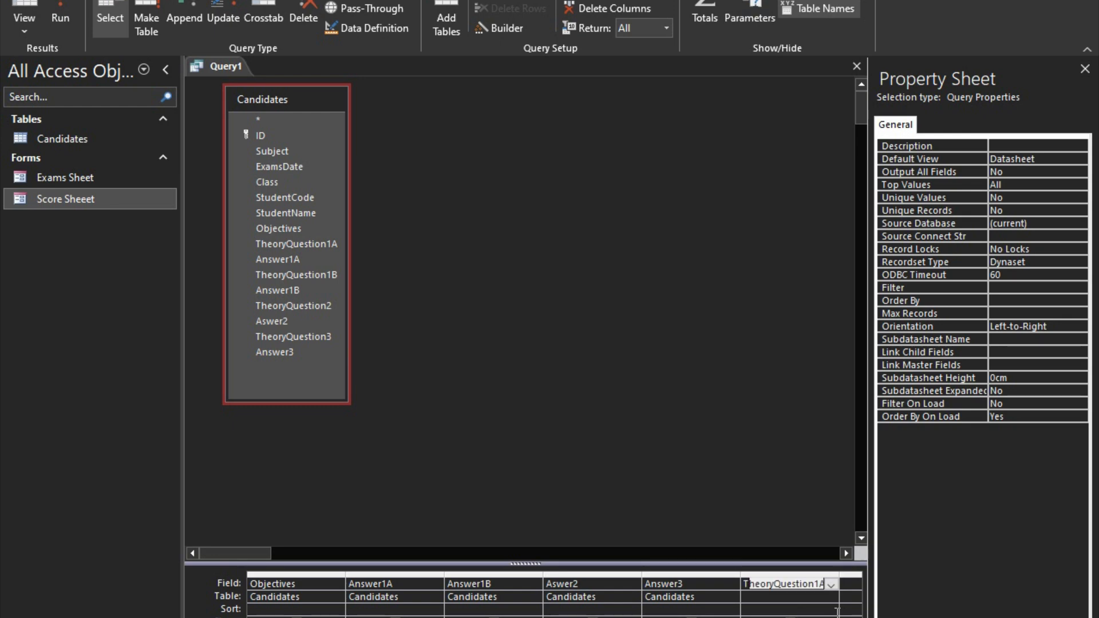
{"action": "type", "text": "y:"}
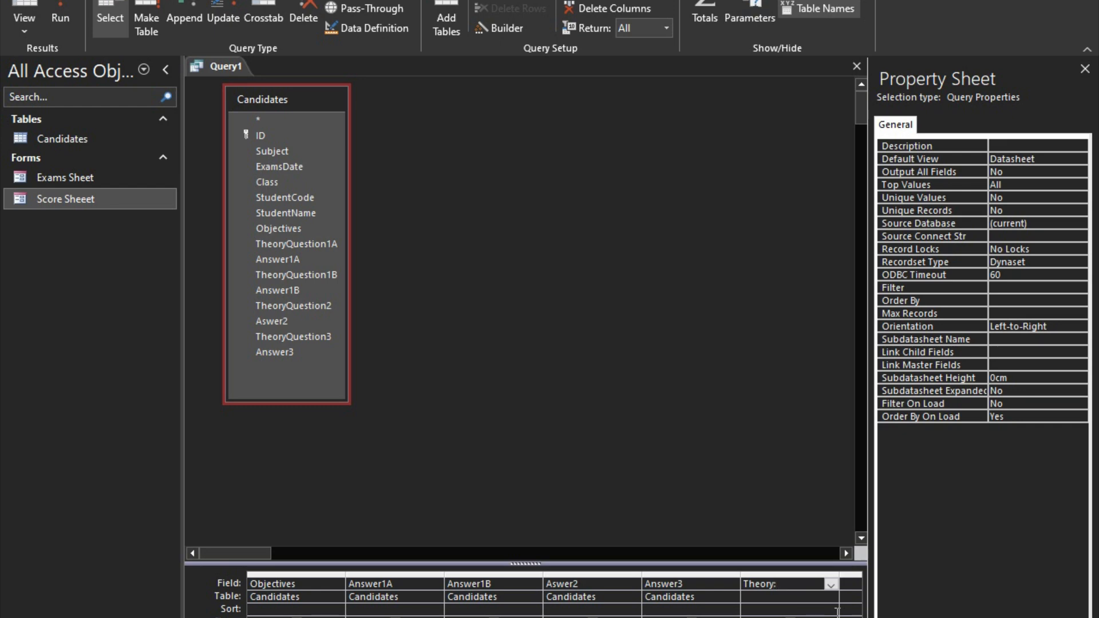
{"action": "left_click_drag", "start_coordinate": [797, 586], "coordinate": [737, 592]}
{"action": "key", "text": "BackSpace"}
Save the query as qryExamScore.
{"action": "key", "text": "ctrl+s"}
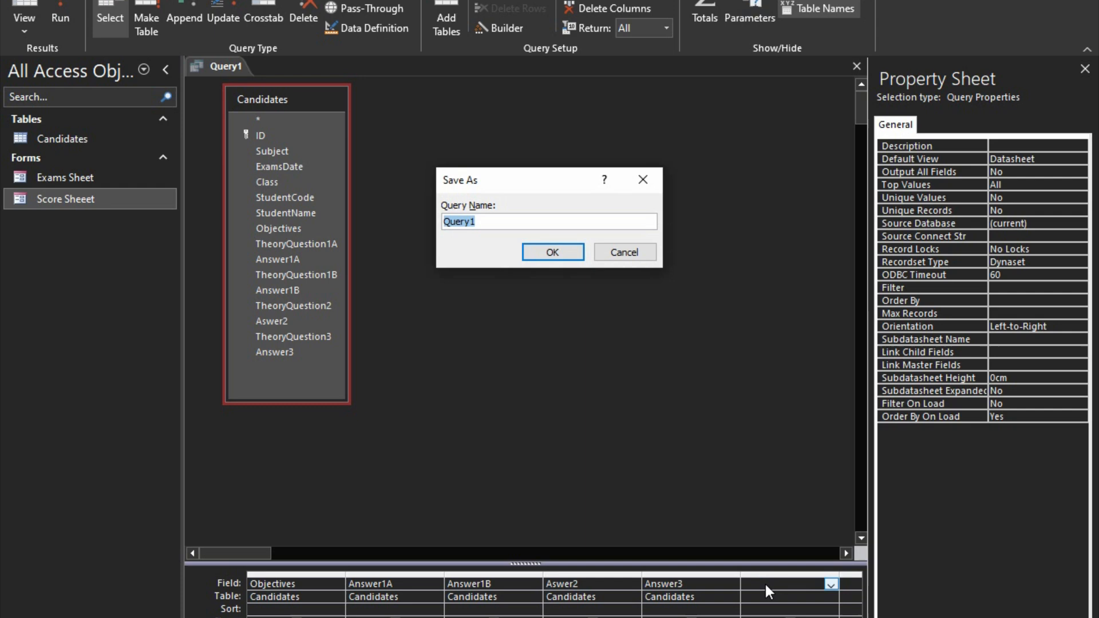
{"action": "type", "text": "Q"}
{"action": "key", "text": "BackSpace"}
{"action": "type", "text": "qryExams"}
{"action": "key", "text": "BackSpace"}
{"action": "type", "text": "Score"}
{"action": "key", "text": "Return"}
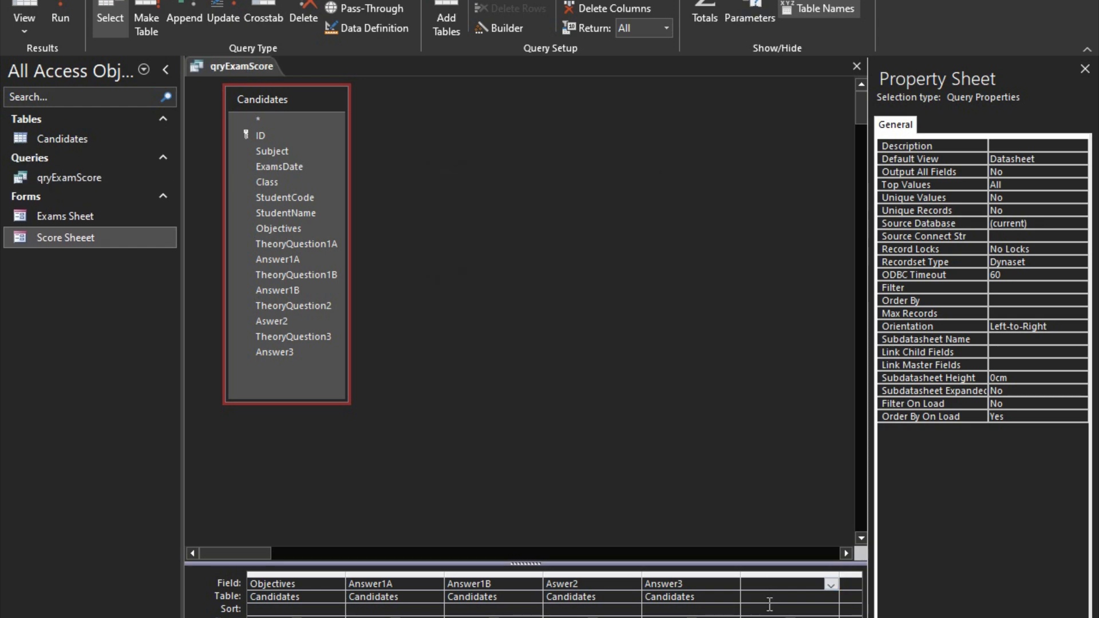
Start a calculated query field named Theory in the empty column after Answer3, adding [Answer1A]+[Answer1B] in the Expression Builder.
{"action": "left_click", "coordinate": [769, 583]}
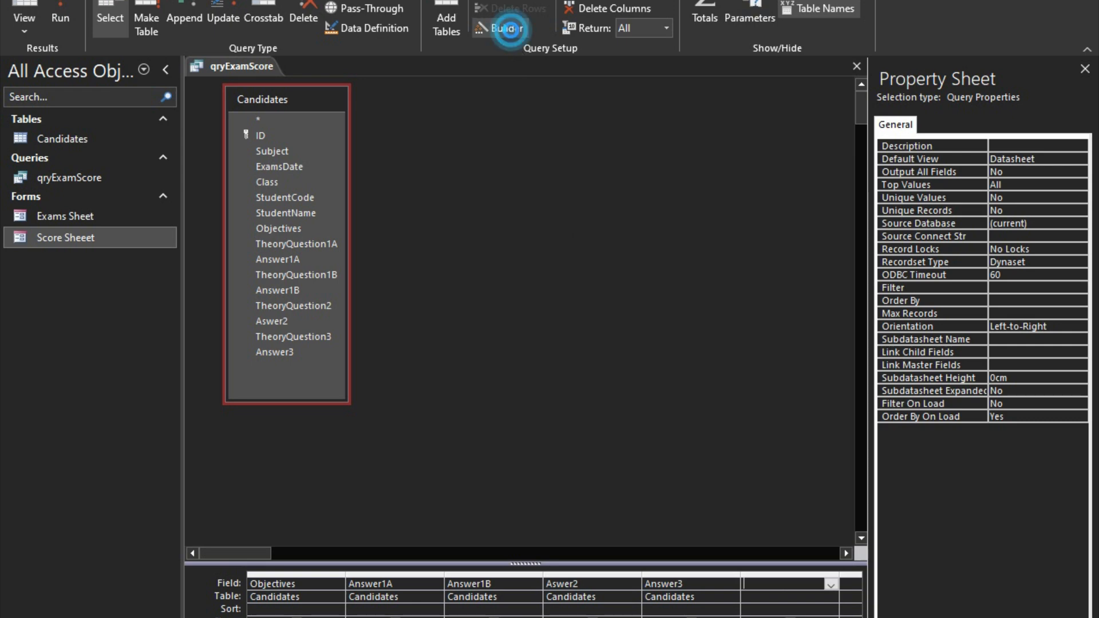
{"action": "left_click", "coordinate": [503, 28]}
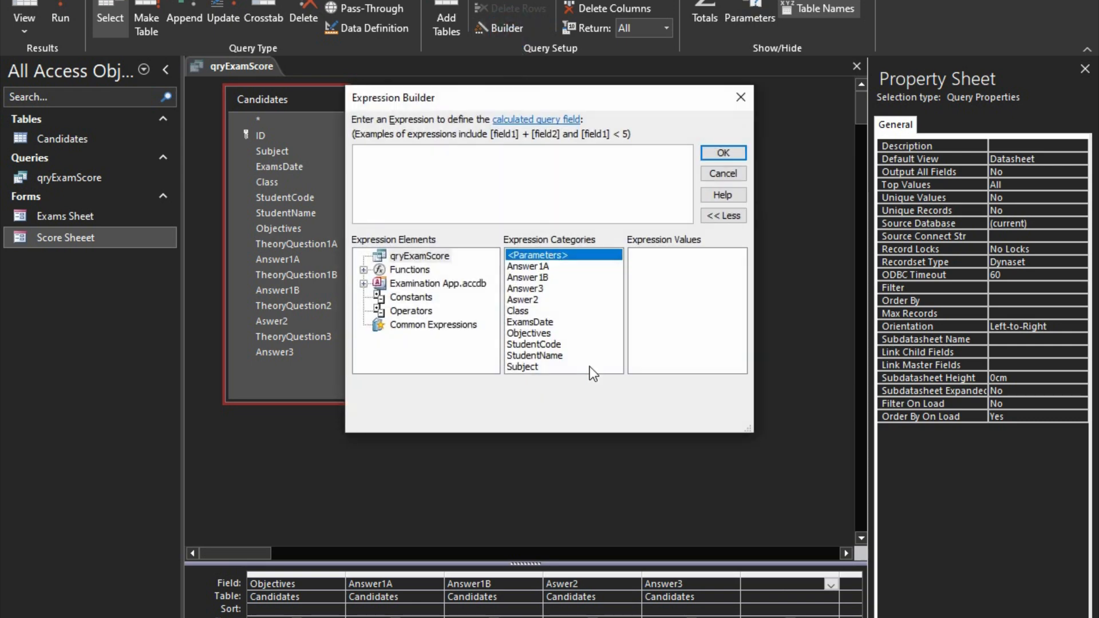
{"action": "type", "text": "Theor"}
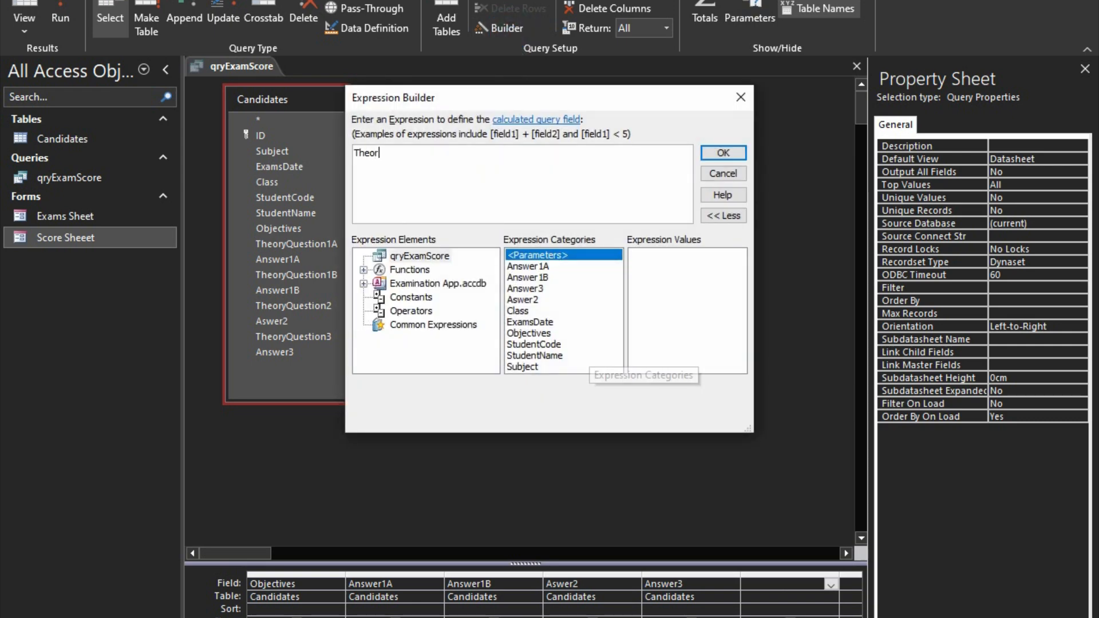
{"action": "type", "text": "y: "}
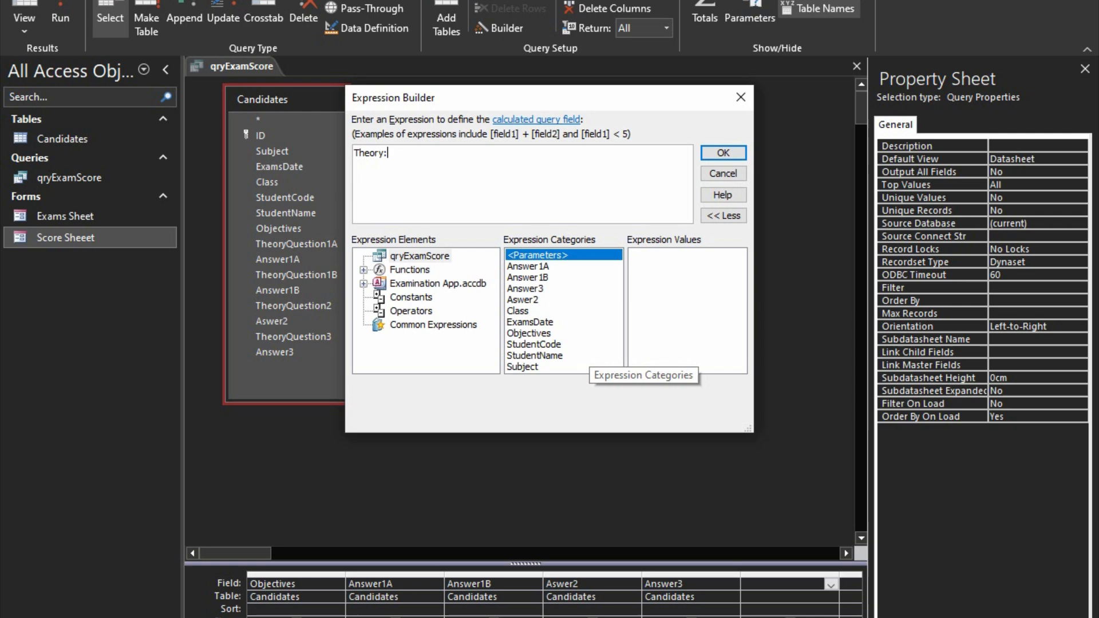
{"action": "type", "text": "[Ans"}
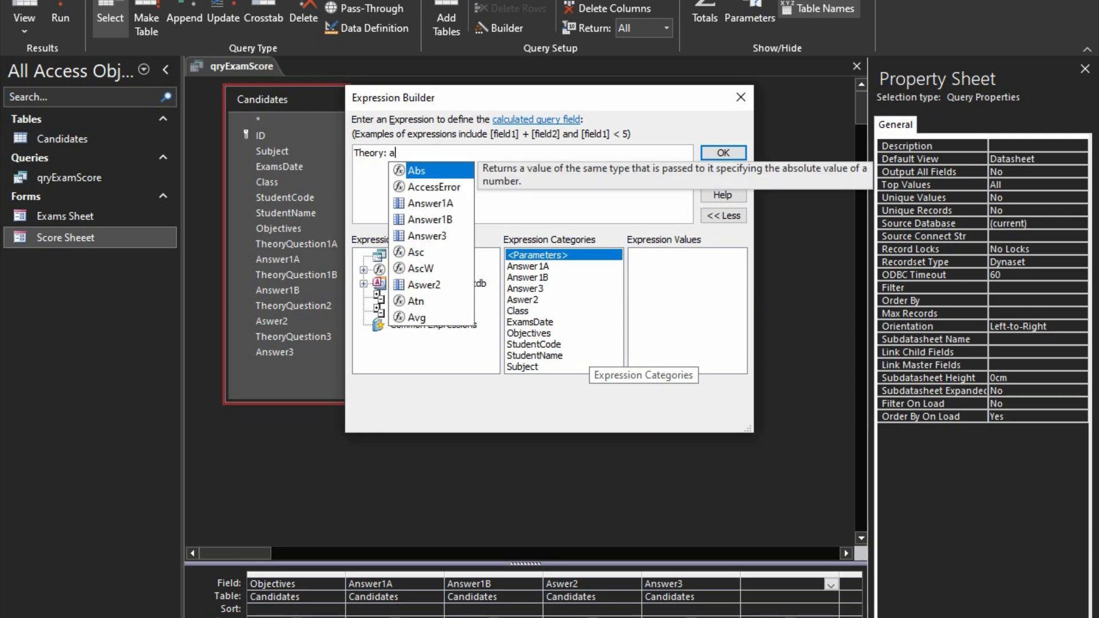
{"action": "key", "text": "Tab"}
{"action": "type", "text": "+ans"}
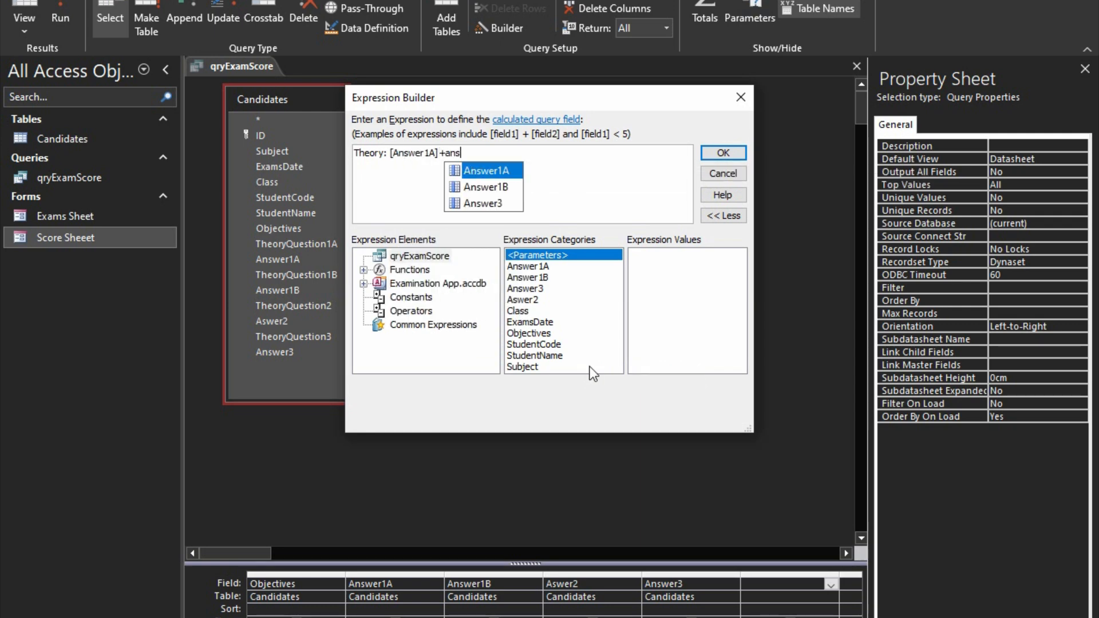
{"action": "key", "text": "Down"}
{"action": "key", "text": "Tab"}
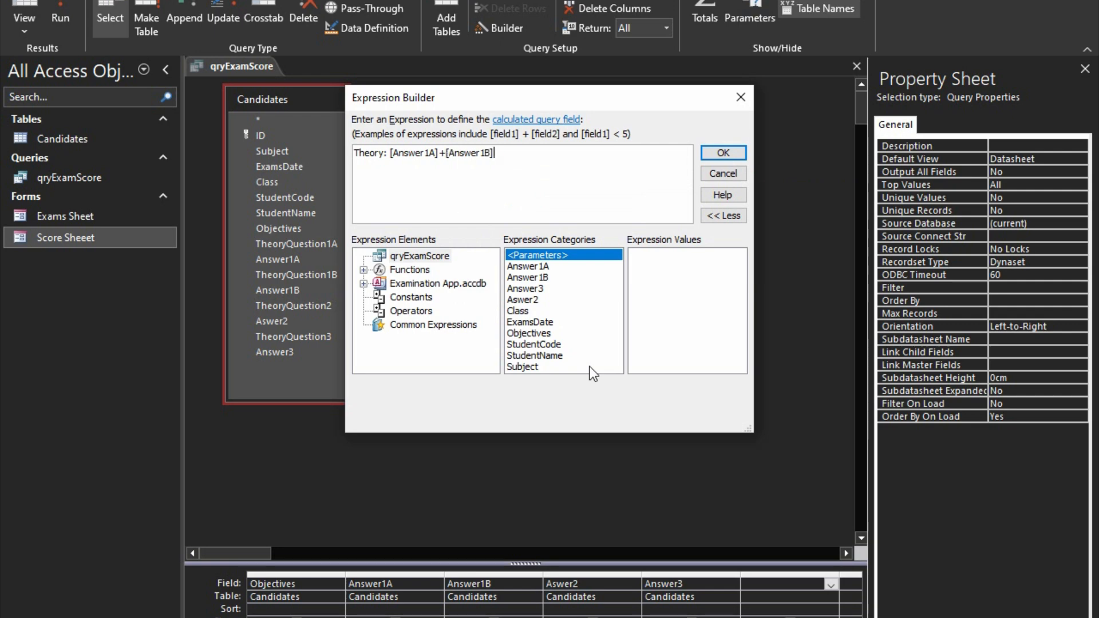
Extend the Theory expression by adding [Aswer2] to the sum.
{"action": "type", "text": "+an"}
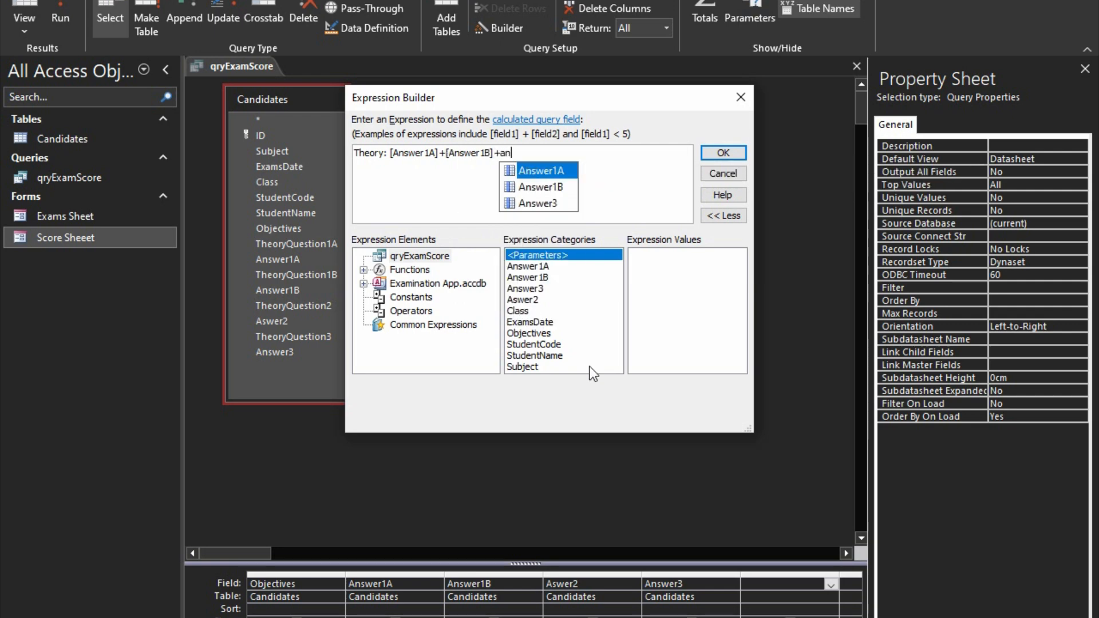
{"action": "key", "text": "Down"}
{"action": "key", "text": "Down"}
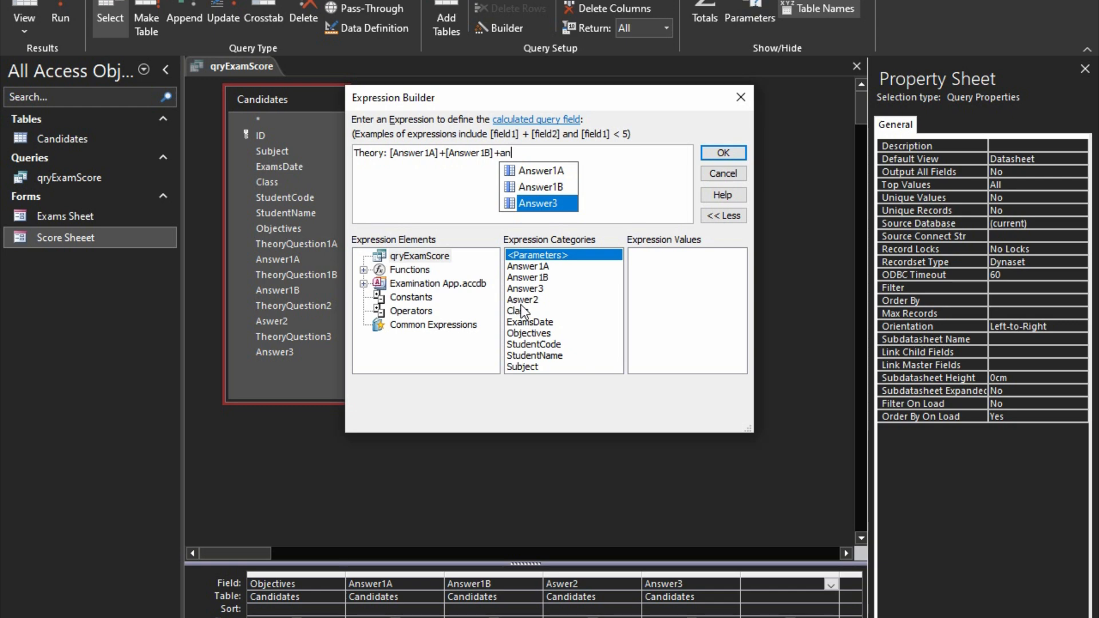
{"action": "key", "text": "BackSpace"}
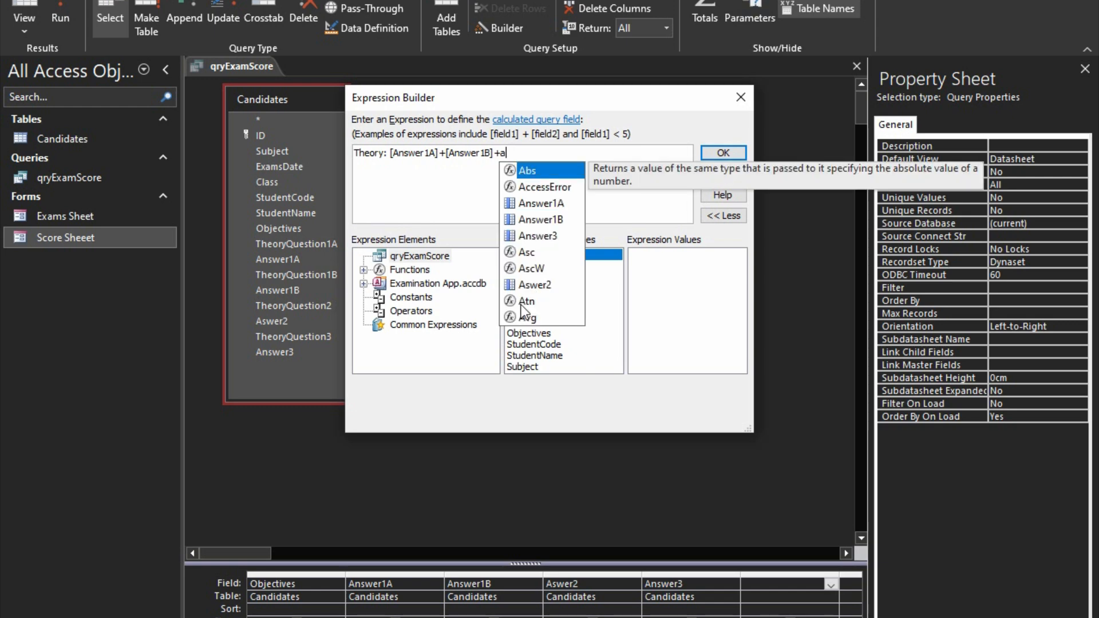
{"action": "key", "text": "Down"}
{"action": "key", "text": "Up"}
{"action": "type", "text": "s"}
{"action": "key", "text": "Down"}
{"action": "key", "text": "Down"}
{"action": "key", "text": "Return"}
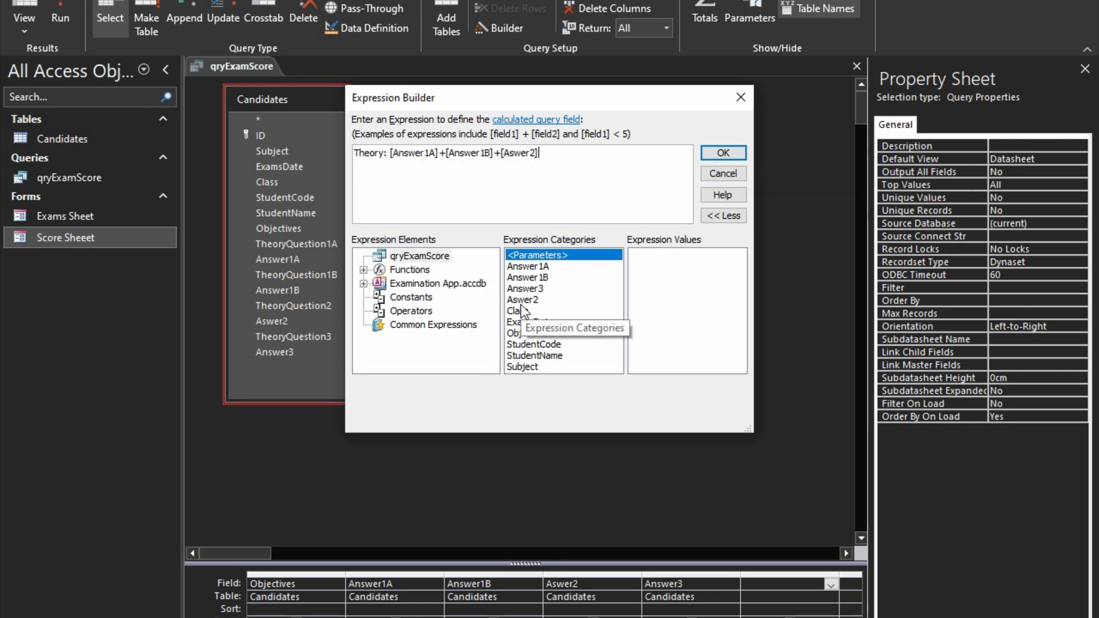
Complete the Theory expression by adding [Answer3] to the sum, and accept it into the query grid.
{"action": "type", "text": "+ans"}
{"action": "key", "text": "Down"}
{"action": "key", "text": "Down"}
{"action": "key", "text": "Return"}
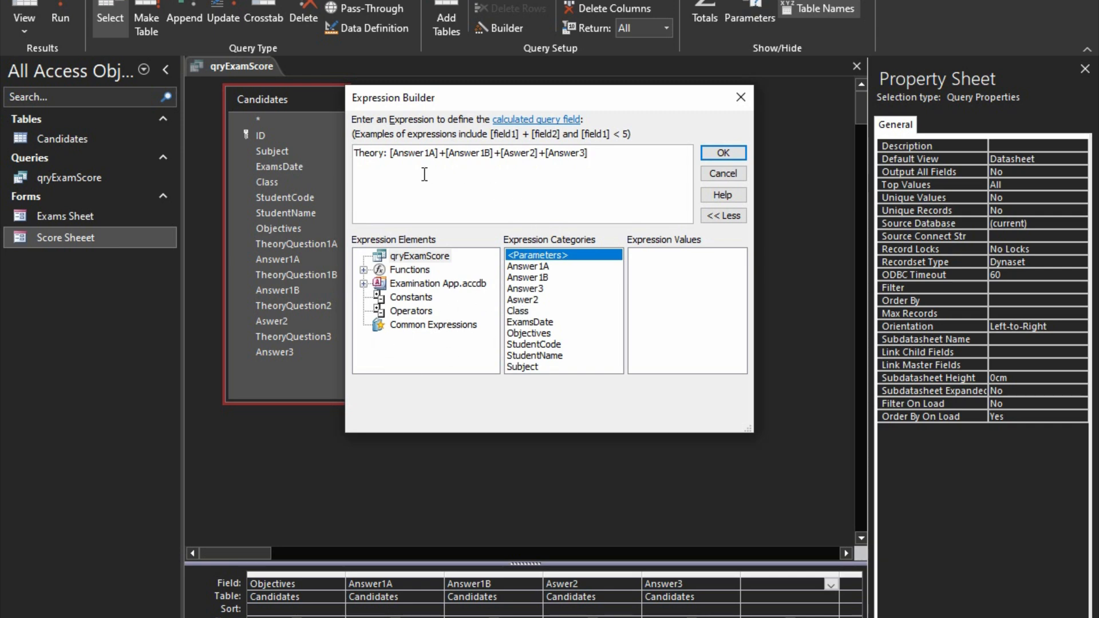
{"action": "left_click", "coordinate": [717, 155]}
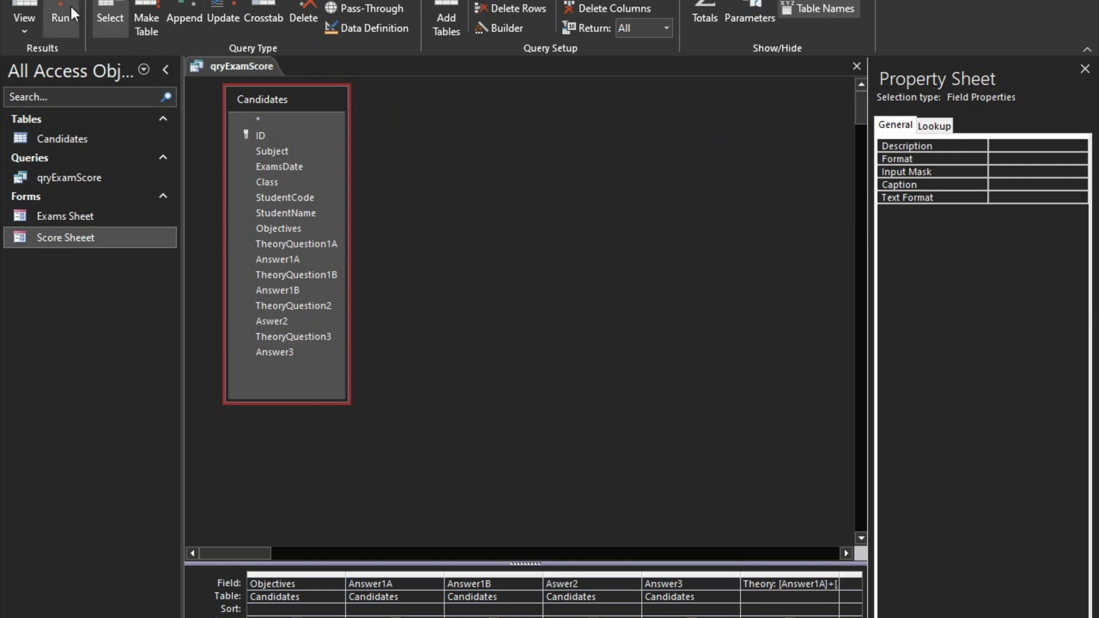
Run the query to check the calculated Theory column, and return to the query design.
{"action": "left_click", "coordinate": [52, 8]}
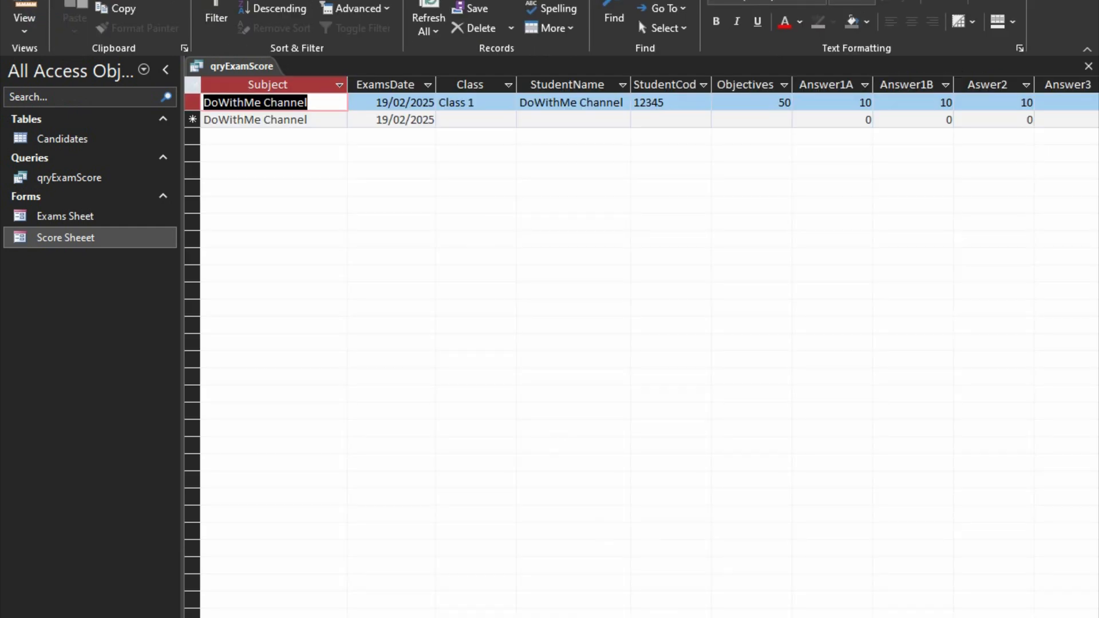
{"action": "scroll", "coordinate": [1043, 397], "scroll_direction": "right", "scroll_amount": 3}
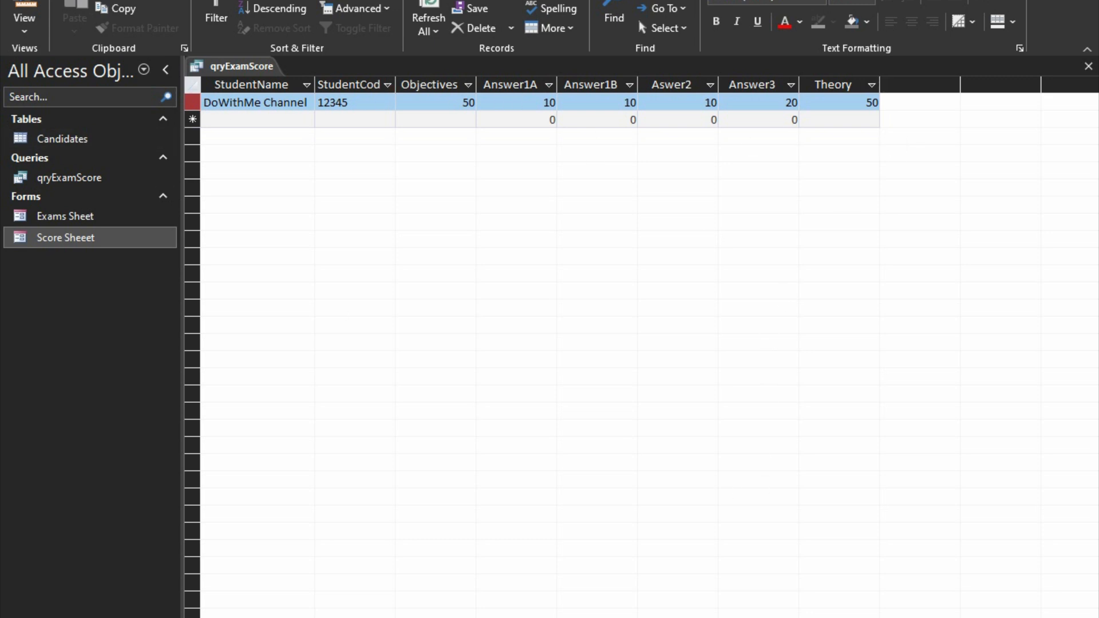
{"action": "left_click", "coordinate": [25, 4]}
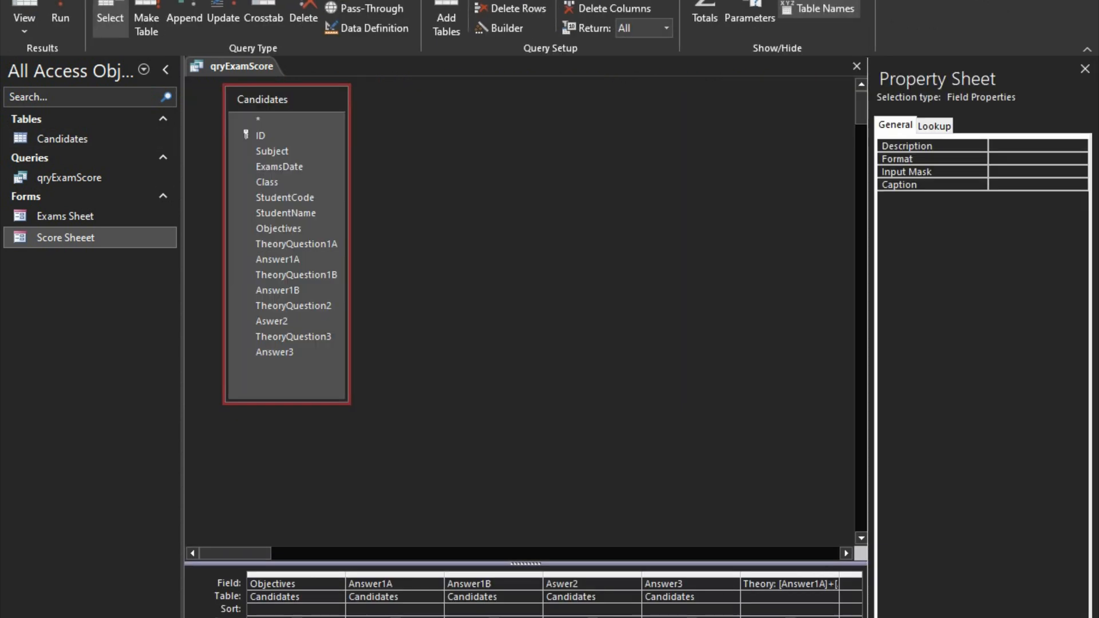
Name a new calculated field TotalScore in the empty column after Theory.
{"action": "left_click", "coordinate": [691, 582]}
{"action": "type", "text": "total"}
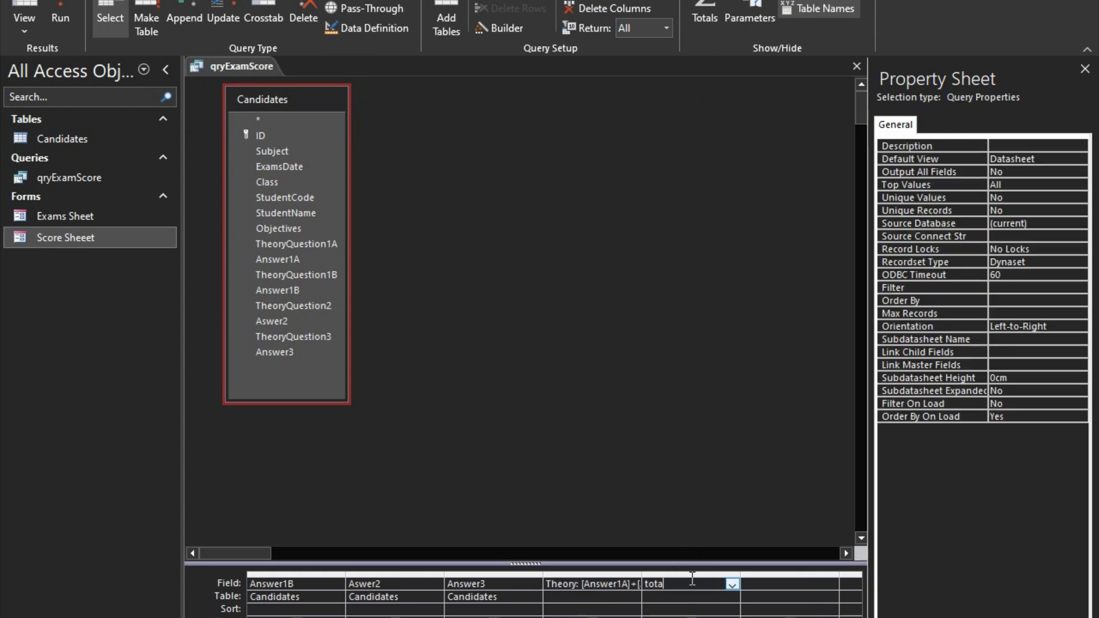
{"action": "key", "text": "BackSpace"}
{"action": "key", "text": "BackSpace"}
{"action": "key", "text": "BackSpace"}
{"action": "key", "text": "BackSpace"}
{"action": "key", "text": "BackSpace"}
{"action": "type", "text": "TotalScore:"}
Define TotalScore as [Objectives]+[Theory] in the Expression Builder and accept the expression.
{"action": "left_click", "coordinate": [506, 30]}
{"action": "type", "text": "ob"}
{"action": "key", "text": "BackSpace"}
{"action": "key", "text": "BackSpace"}
{"action": "type", "text": "ob"}
{"action": "key", "text": "Tab"}
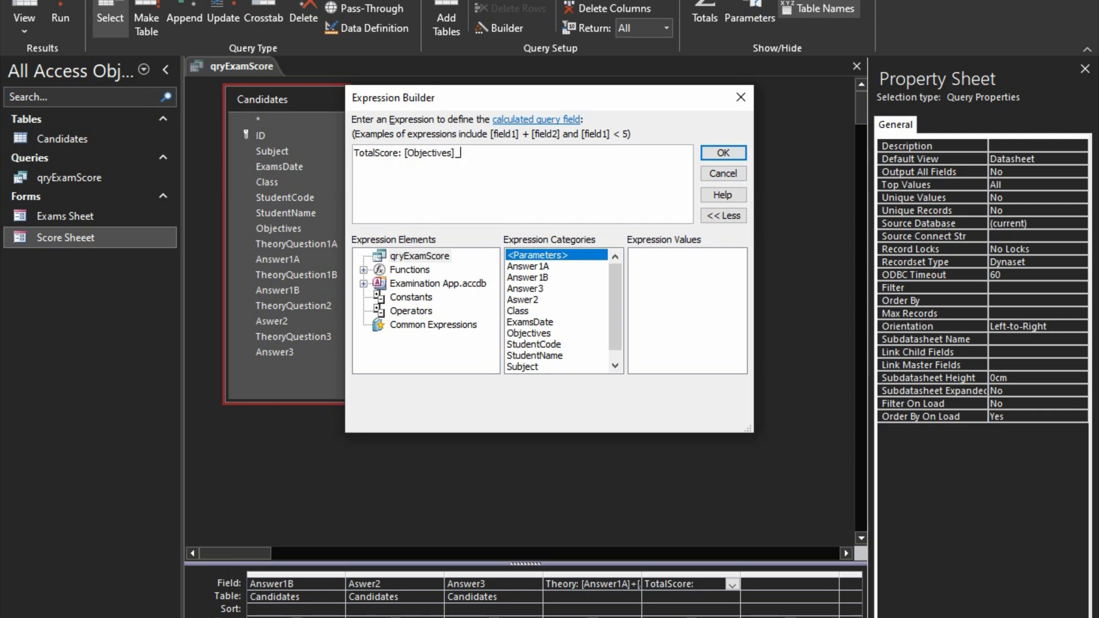
{"action": "type", "text": "+th"}
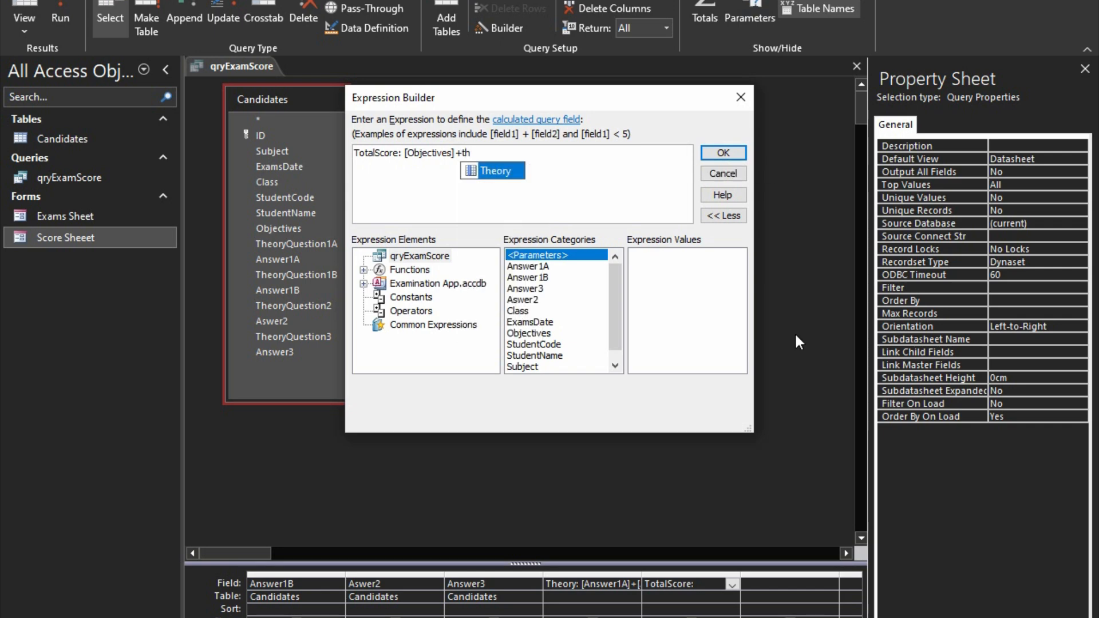
{"action": "key", "text": "Tab"}
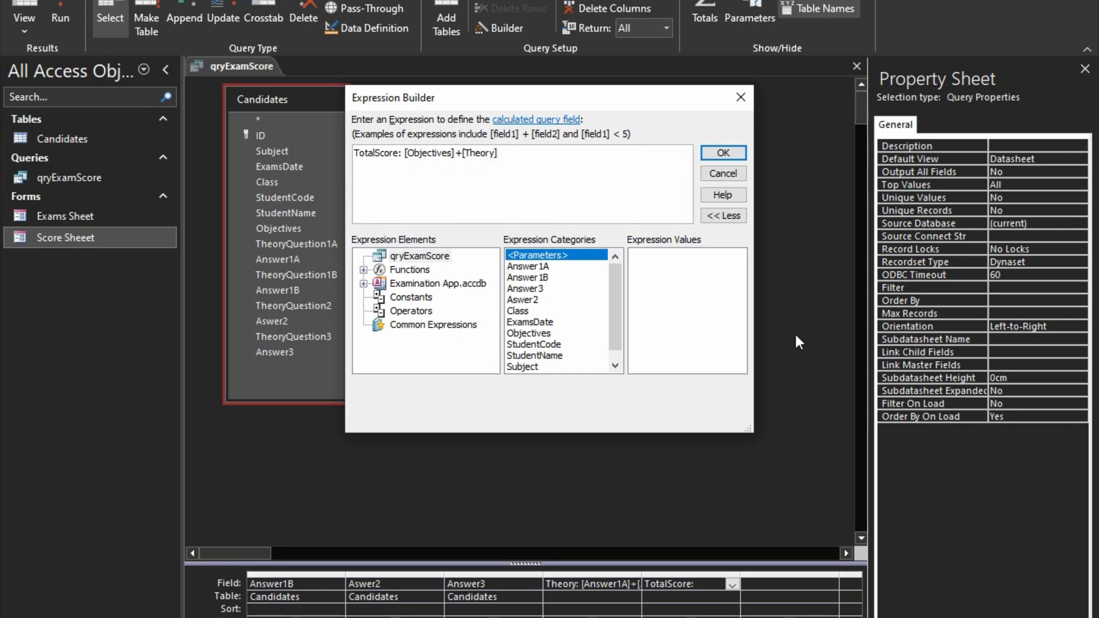
{"action": "left_click", "coordinate": [717, 158]}
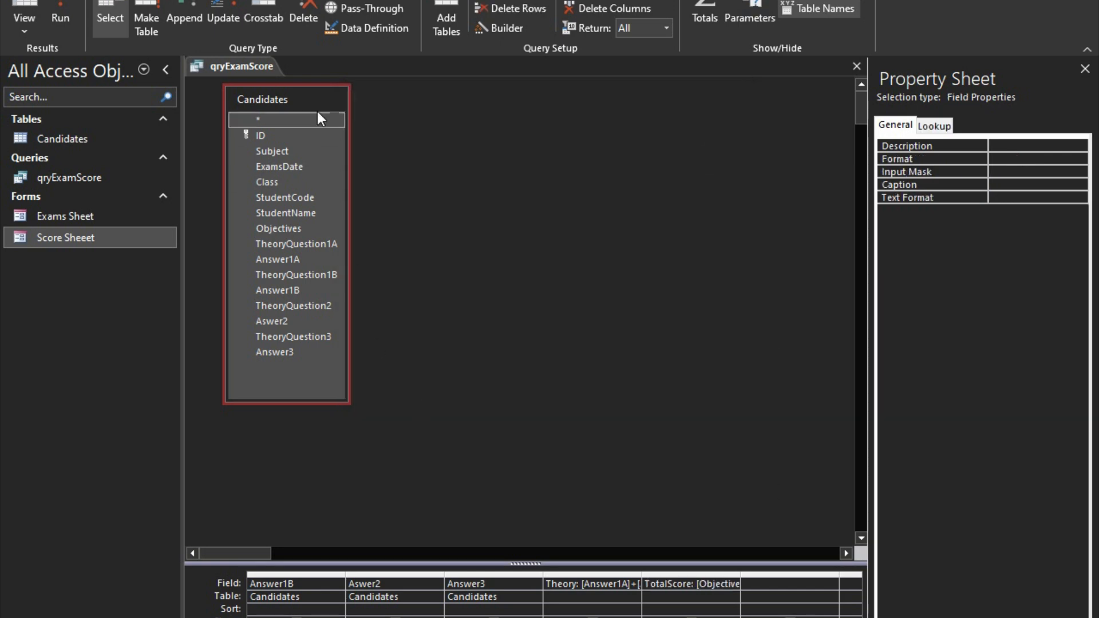
Run the query to review the TotalScore column, and close qryExamScore with its design changes saved.
{"action": "left_click", "coordinate": [61, 16]}
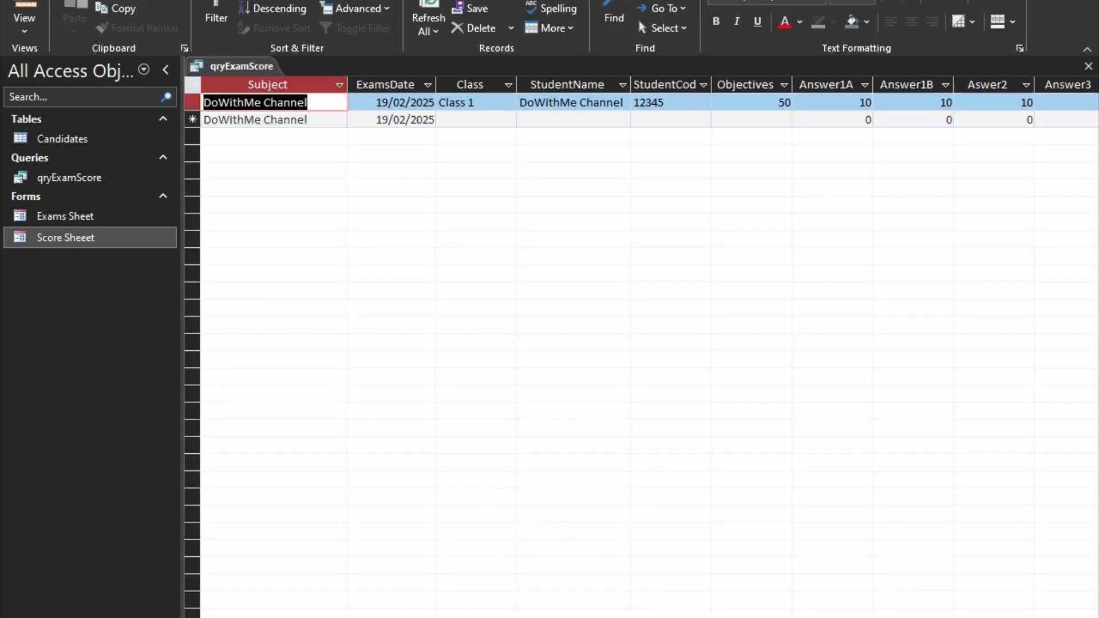
{"action": "scroll", "coordinate": [641, 347], "scroll_direction": "right", "scroll_amount": 4}
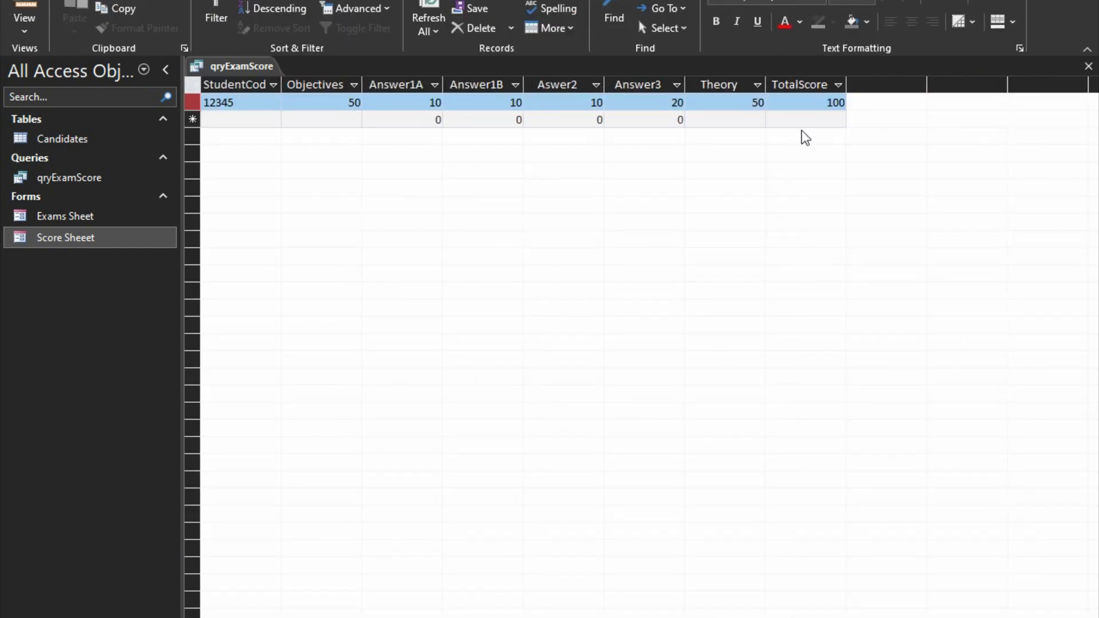
{"action": "key", "text": "Home"}
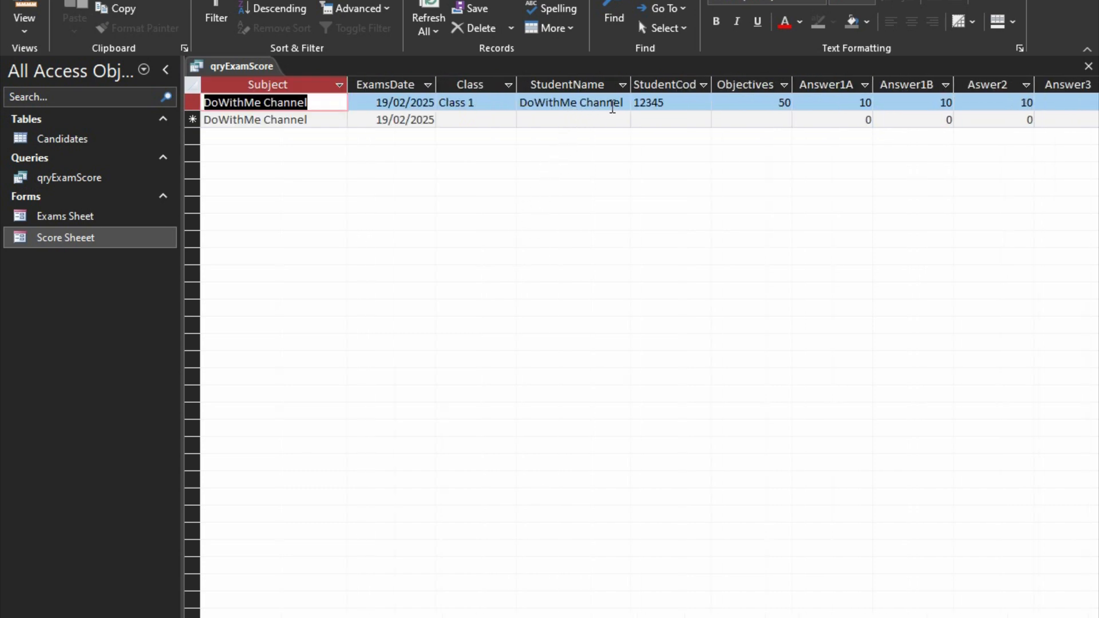
{"action": "scroll", "coordinate": [641, 343], "scroll_direction": "right", "scroll_amount": 4}
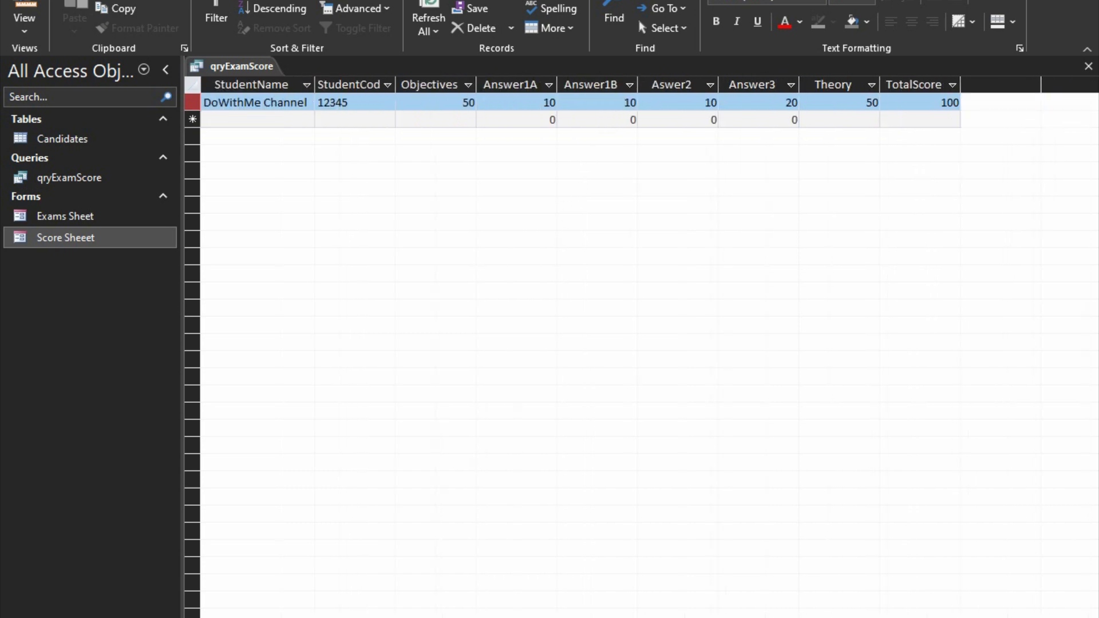
{"action": "scroll", "coordinate": [641, 343], "scroll_direction": "left", "scroll_amount": 4}
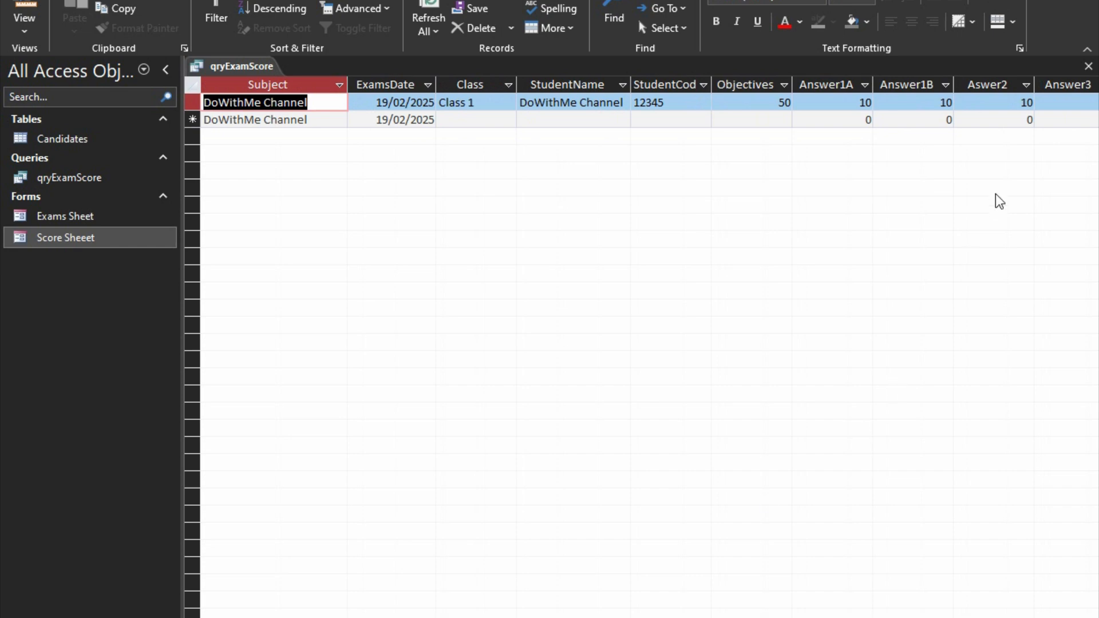
{"action": "left_click", "coordinate": [1089, 67]}
{"action": "left_click", "coordinate": [487, 400]}
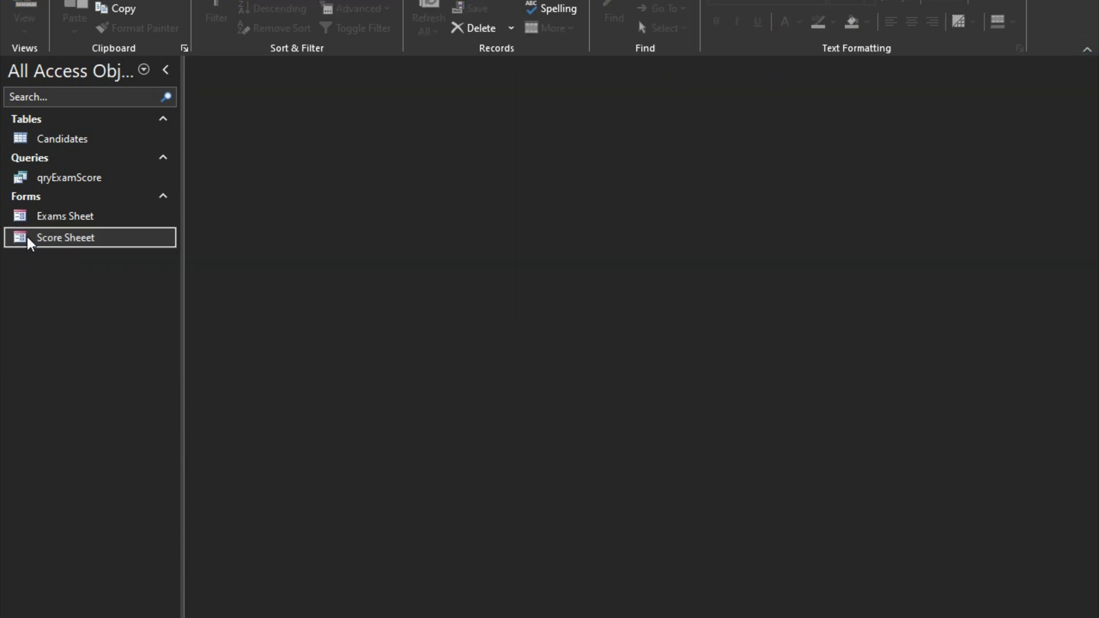
Open the Score Sheeet form to view the candidate's answers and marks, and close it.
{"action": "left_click", "coordinate": [77, 218]}
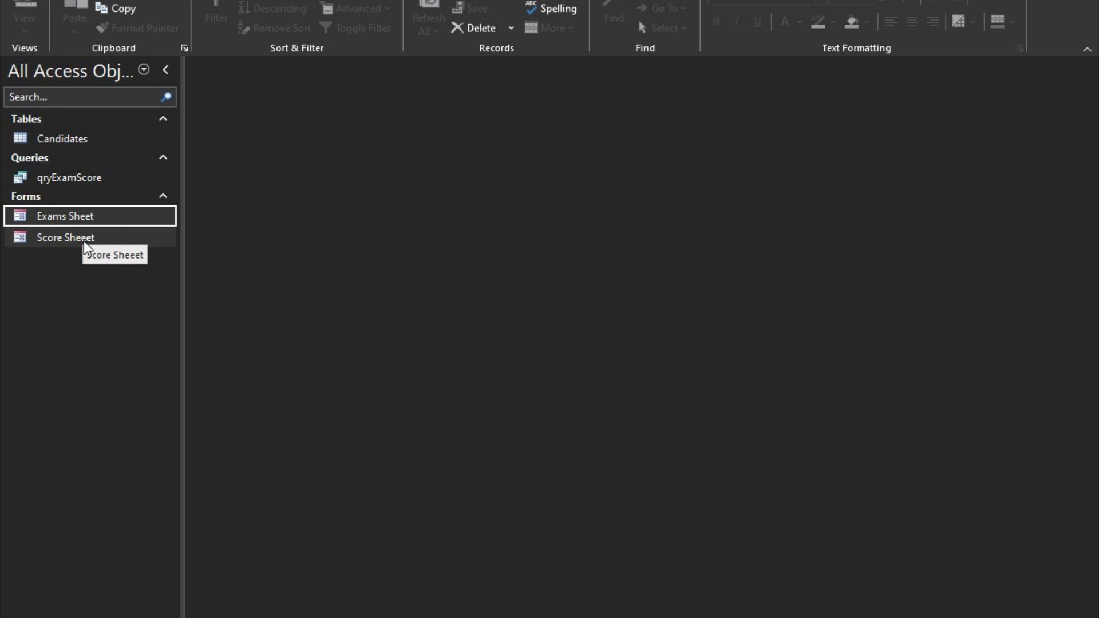
{"action": "double_click", "coordinate": [83, 241]}
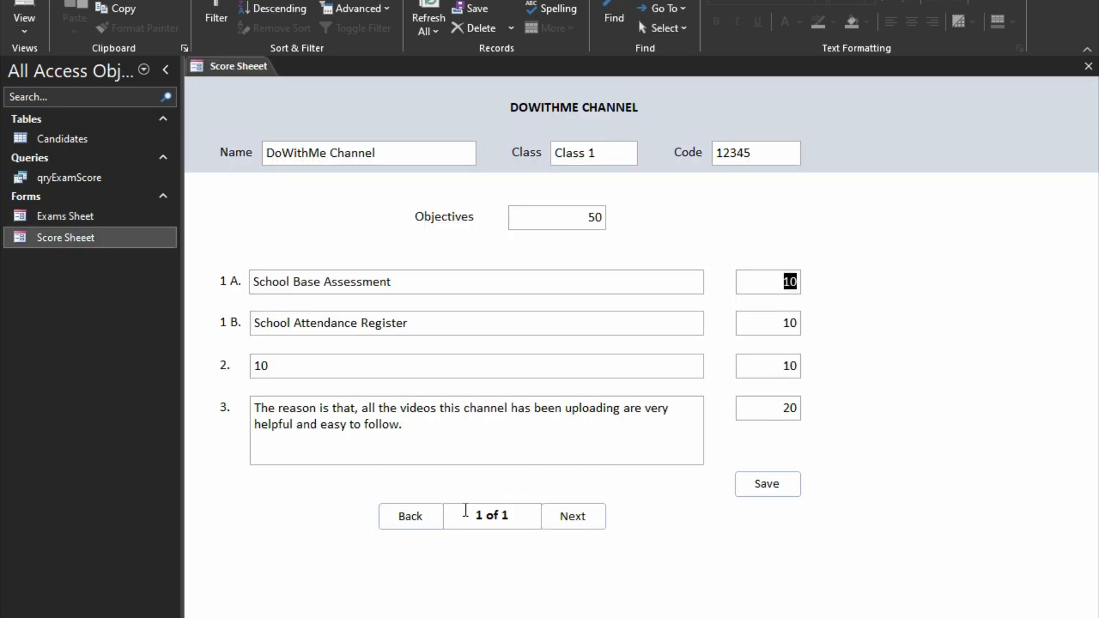
{"action": "left_click", "coordinate": [1088, 65]}
Open the Exams Sheet form and enter DoWith Me YouTube Channel as the student name.
{"action": "double_click", "coordinate": [75, 215]}
{"action": "left_click", "coordinate": [382, 139]}
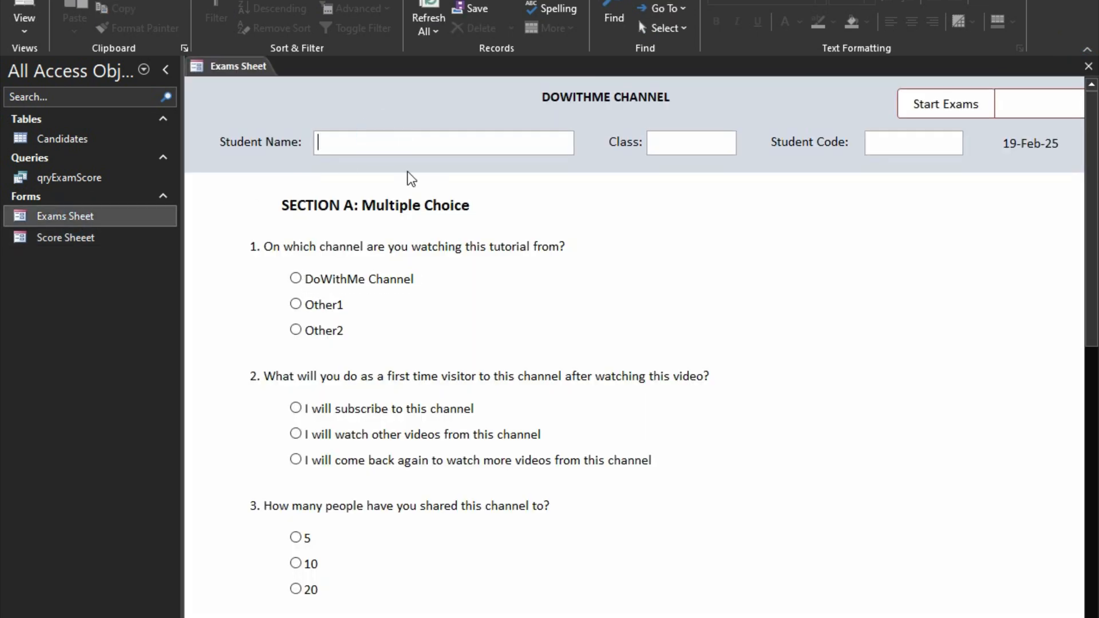
{"action": "type", "text": "W"}
{"action": "key", "text": "BackSpace"}
{"action": "type", "text": "E"}
{"action": "key", "text": "BackSpace"}
{"action": "type", "text": "C"}
{"action": "key", "text": "BackSpace"}
{"action": "type", "text": "DoWi"}
{"action": "type", "text": "th Me"}
{"action": "type", "text": " Vi"}
{"action": "key", "text": "BackSpace"}
{"action": "key", "text": "BackSpace"}
{"action": "type", "text": "You"}
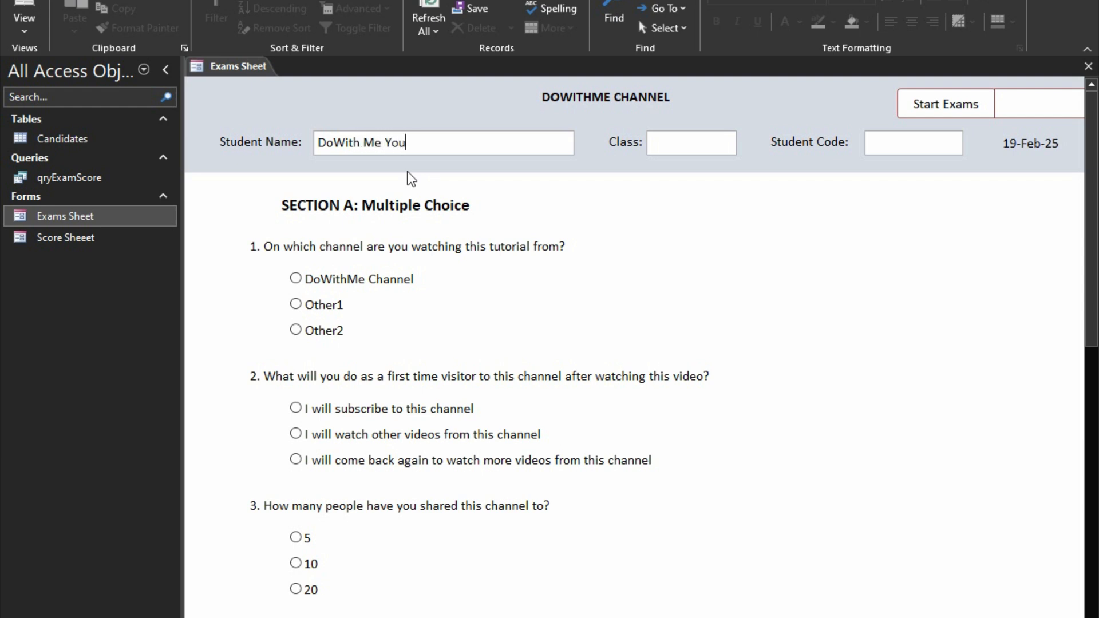
{"action": "type", "text": "Tube Channel"}
Set the candidate's class to Class 1 and fill in the student code.
{"action": "key", "text": "Tab"}
{"action": "type", "text": "Class "}
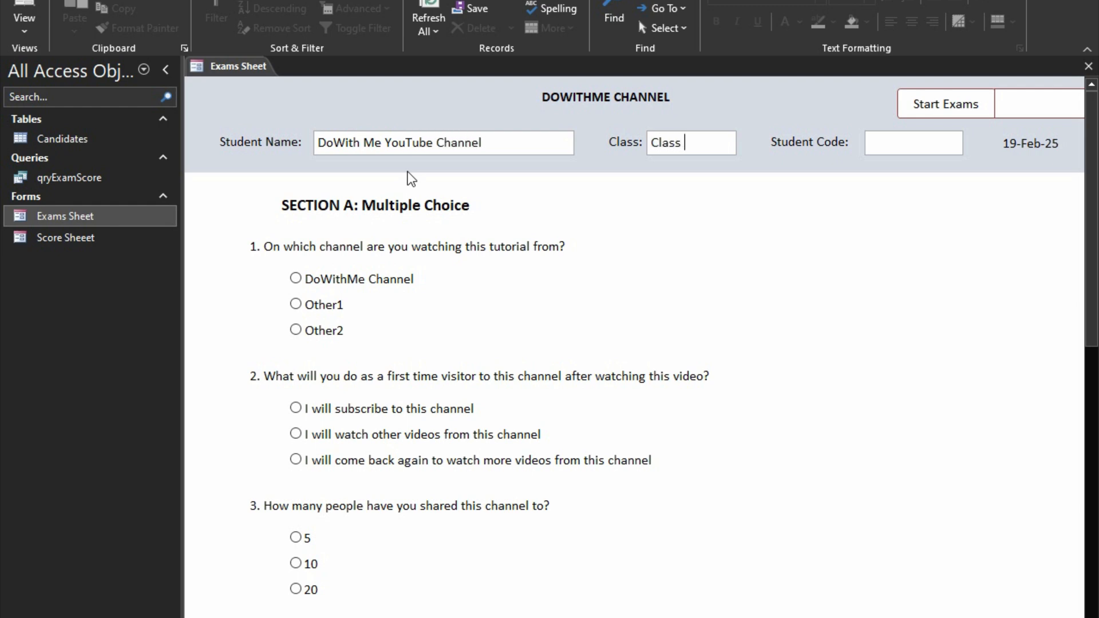
{"action": "type", "text": "1"}
{"action": "key", "text": "Tab"}
{"action": "type", "text": "12345566"}
Answer the five multiple-choice questions with DoWithMe Channel, I will subscribe to this channel, 20, Impressive and 12.
{"action": "left_click", "coordinate": [307, 283]}
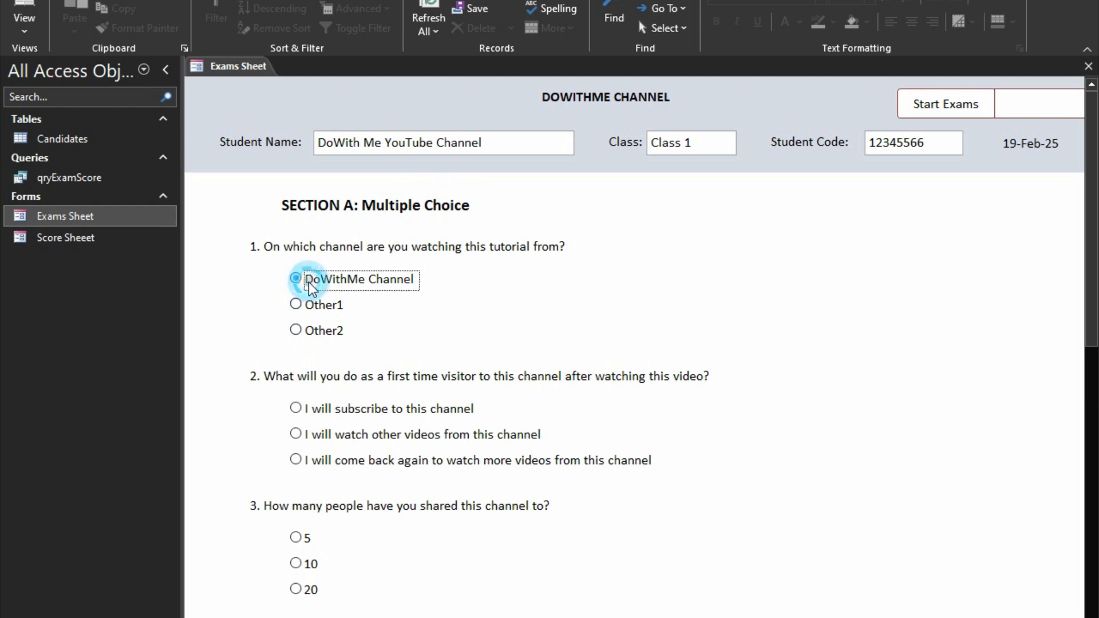
{"action": "left_click", "coordinate": [348, 416]}
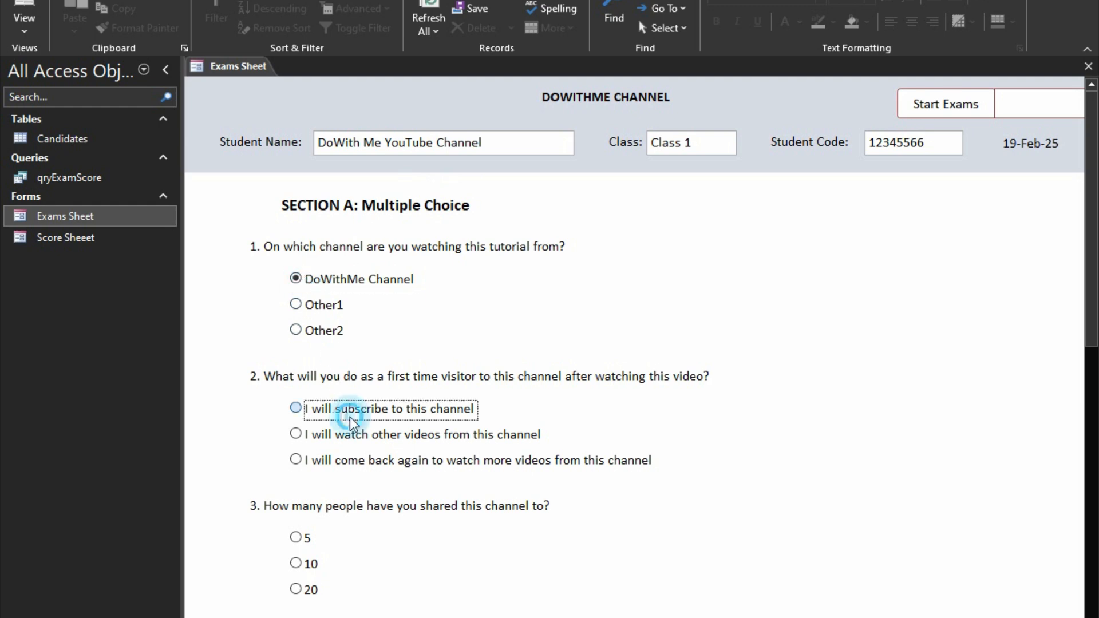
{"action": "scroll", "coordinate": [346, 426], "scroll_direction": "down", "scroll_amount": 3}
{"action": "left_click", "coordinate": [314, 428]}
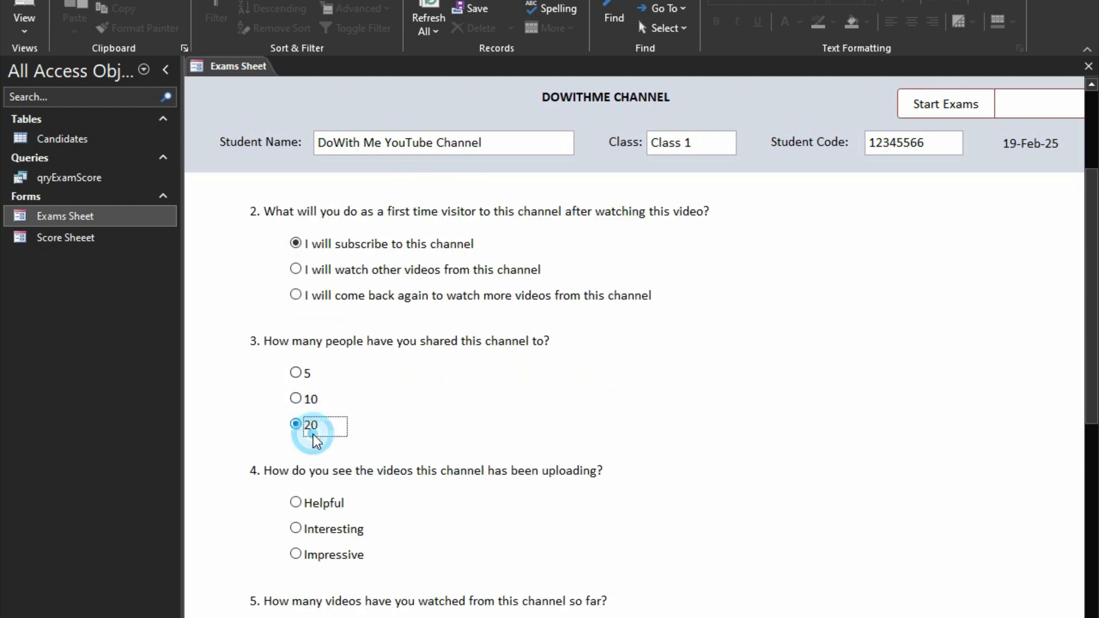
{"action": "left_click", "coordinate": [331, 554]}
{"action": "scroll", "coordinate": [331, 554], "scroll_direction": "down", "scroll_amount": 3}
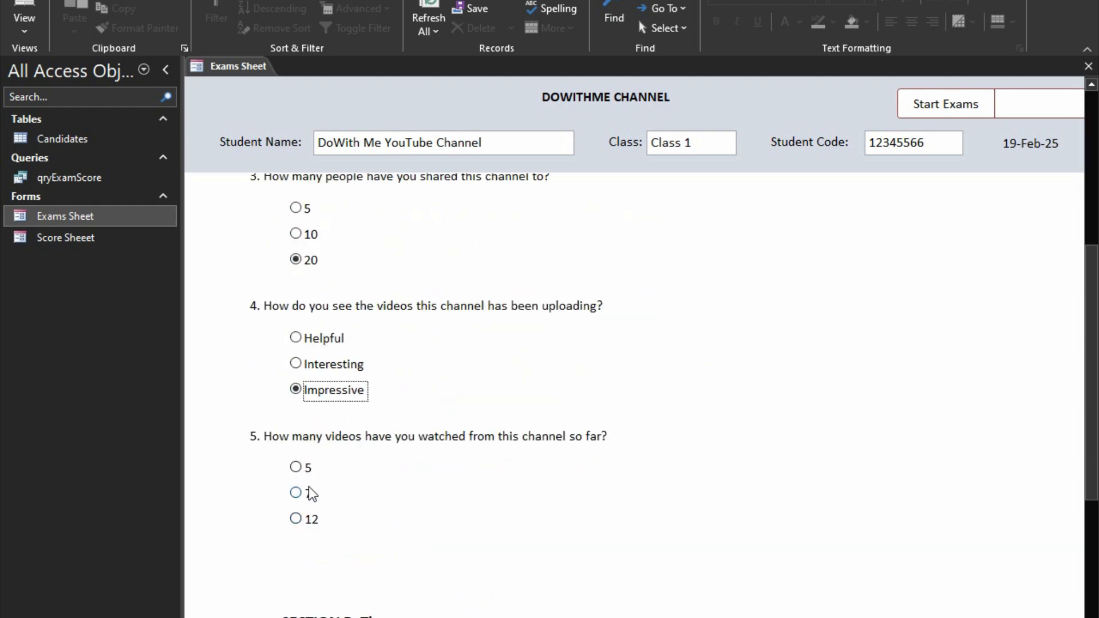
{"action": "left_click", "coordinate": [310, 518]}
Answer theory question 1 with Church Management System for A and Inventory Management System for B.
{"action": "scroll", "coordinate": [392, 584], "scroll_direction": "down", "scroll_amount": 4}
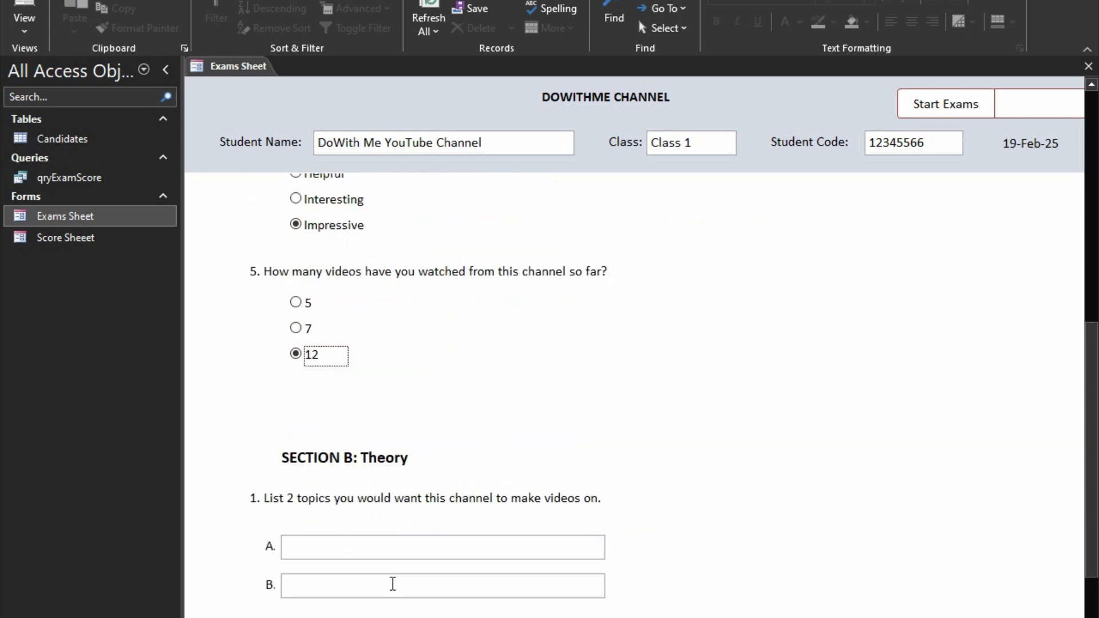
{"action": "left_click", "coordinate": [410, 455]}
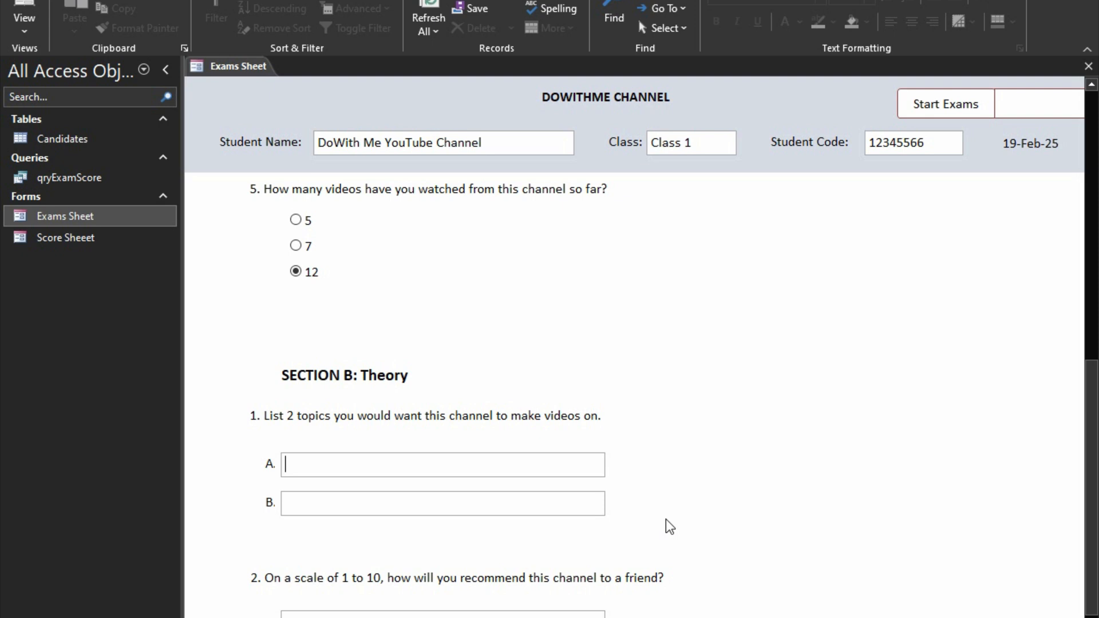
{"action": "type", "text": "Church Manage"}
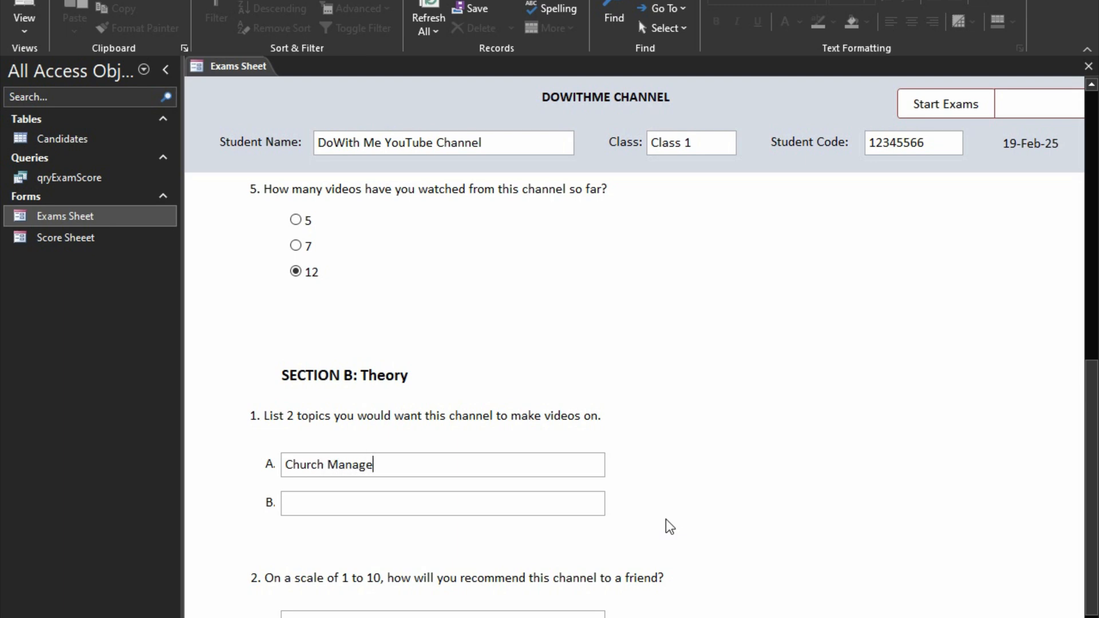
{"action": "type", "text": "ment System"}
{"action": "key", "text": "Tab"}
{"action": "type", "text": "Inventpry"}
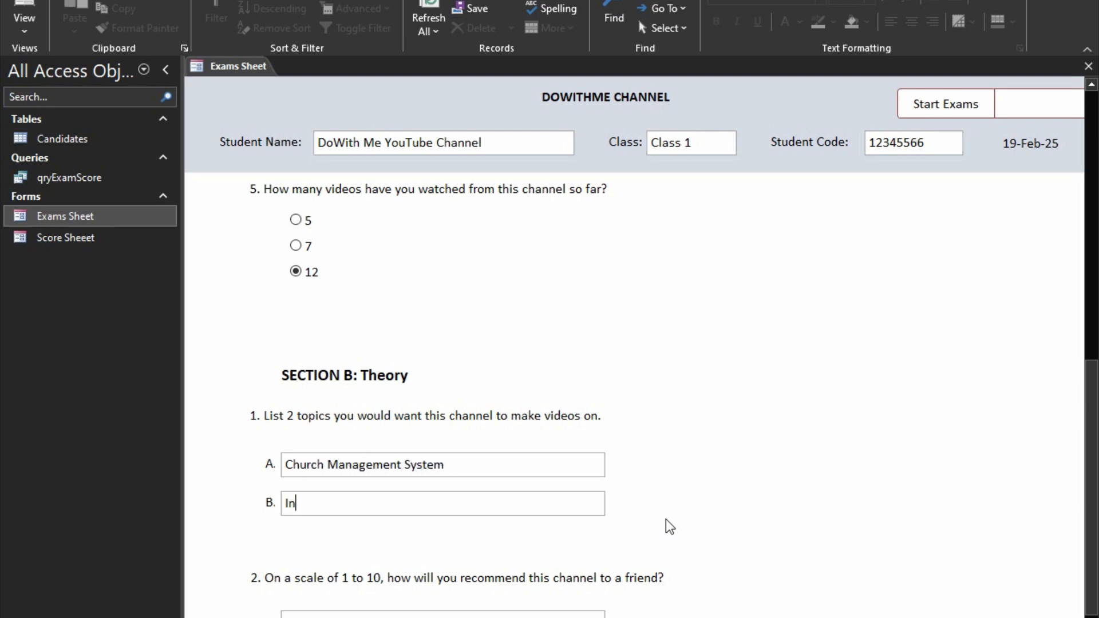
{"action": "key", "text": "BackSpace"}
{"action": "key", "text": "BackSpace"}
{"action": "key", "text": "BackSpace"}
{"action": "type", "text": "o"}
{"action": "type", "text": "py"}
{"action": "key", "text": "BackSpace"}
{"action": "key", "text": "BackSpace"}
{"action": "type", "text": "ry Management System"}
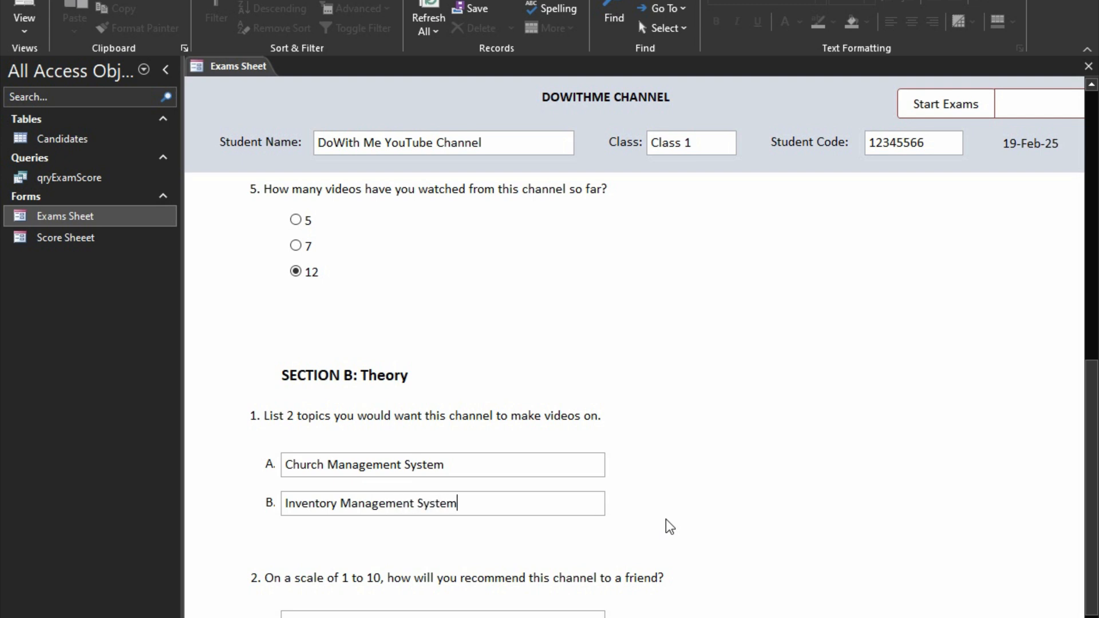
Answer theory question 2, the recommendation rating, with 10.
{"action": "scroll", "coordinate": [665, 520], "scroll_direction": "down", "scroll_amount": 3}
{"action": "left_click", "coordinate": [548, 462]}
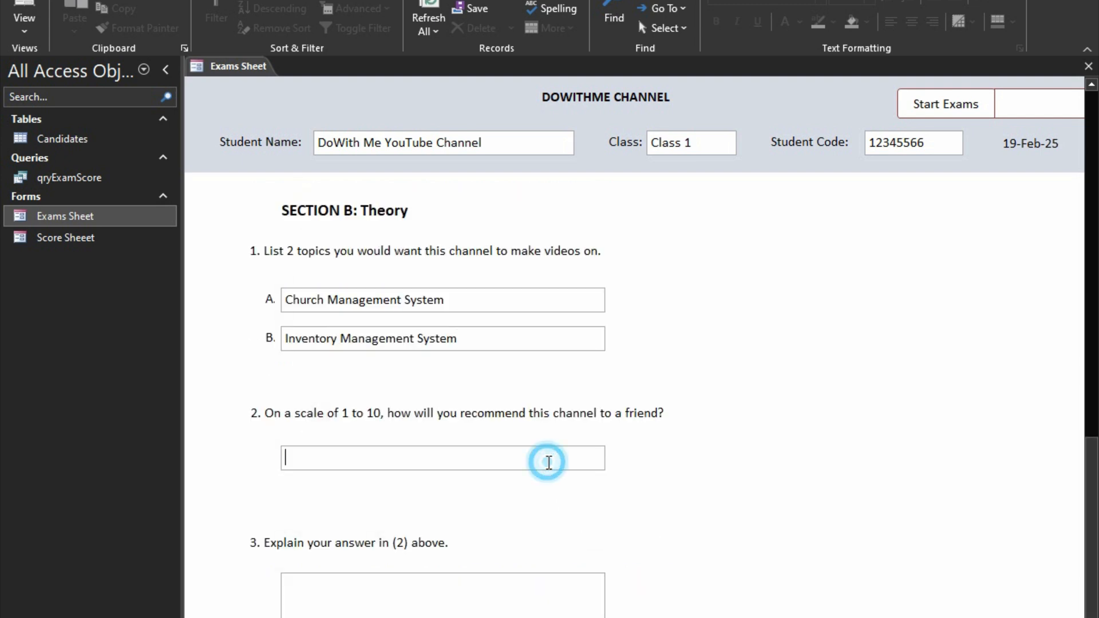
{"action": "type", "text": "10"}
Answer theory question 3 with "This channel has been helping me to lear Microsoft Access" and submit the exam.
{"action": "scroll", "coordinate": [491, 541], "scroll_direction": "down", "scroll_amount": 2}
{"action": "left_click", "coordinate": [490, 543]}
{"action": "type", "text": "T"}
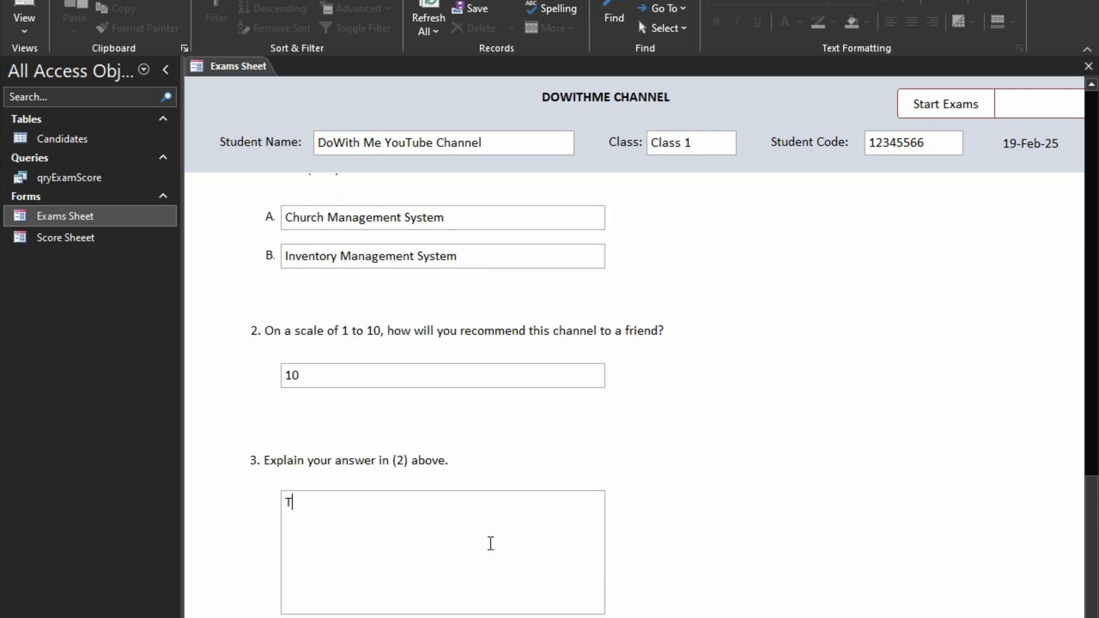
{"action": "type", "text": "his channel has b"}
{"action": "type", "text": "een"}
{"action": "key", "text": "BackSpace"}
{"action": "type", "text": "n a"}
{"action": "key", "text": "BackSpace"}
{"action": "type", "text": "helping "}
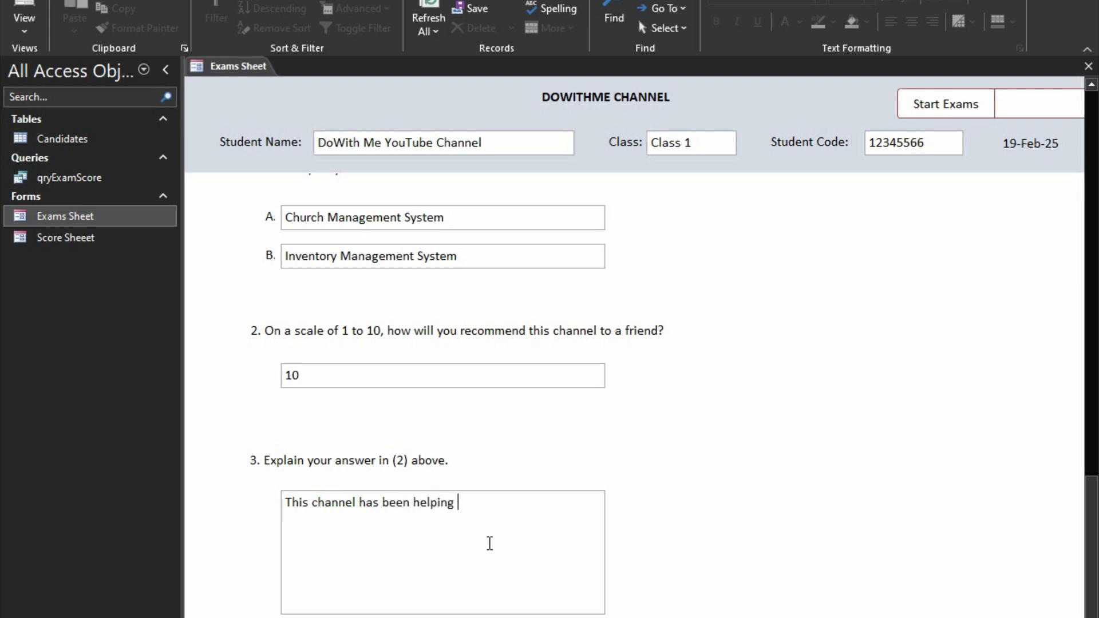
{"action": "type", "text": "me to lear Microsoft Access"}
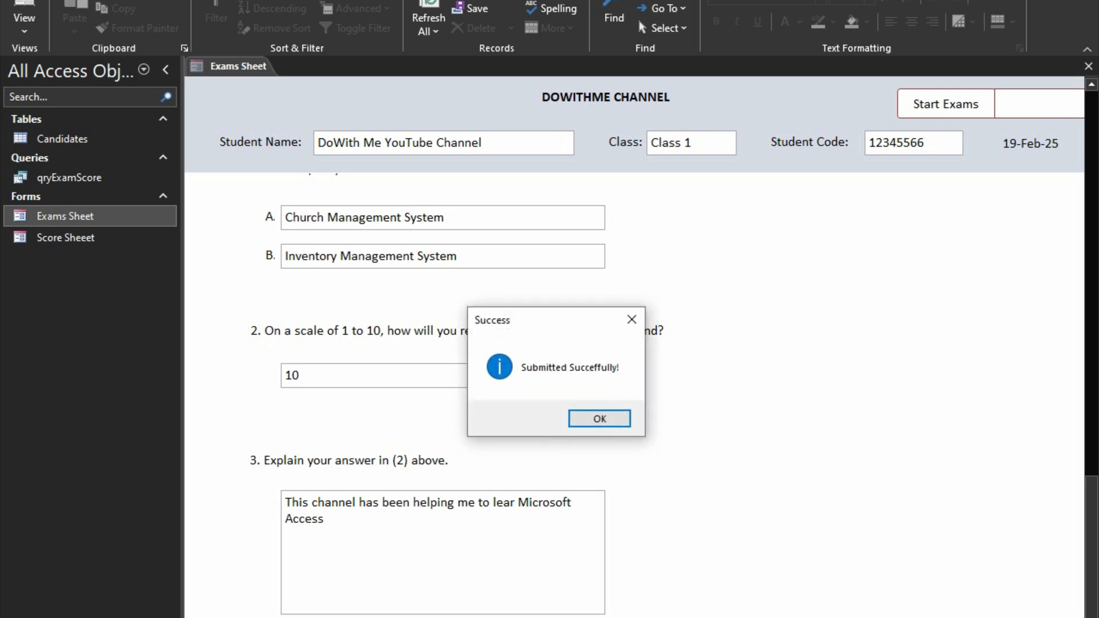
{"action": "left_click", "coordinate": [598, 418]}
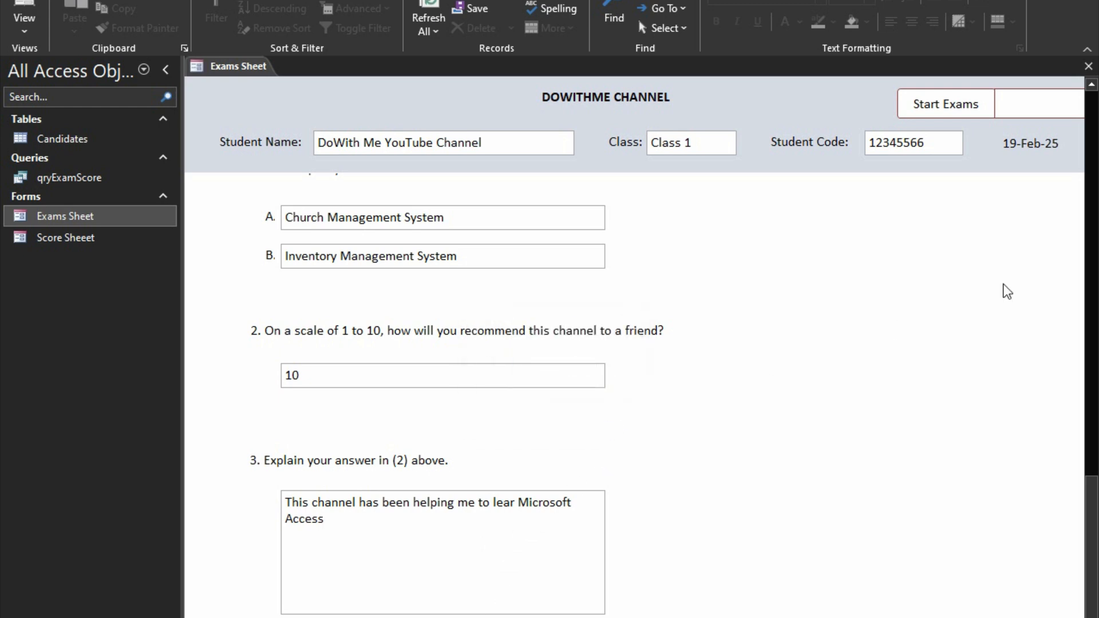
Close Exams Sheet, open the Candidates table, fit the StudentName column to its contents, and close the table with its layout saved.
{"action": "left_click", "coordinate": [1088, 65]}
{"action": "left_click", "coordinate": [40, 137]}
{"action": "double_click", "coordinate": [40, 137]}
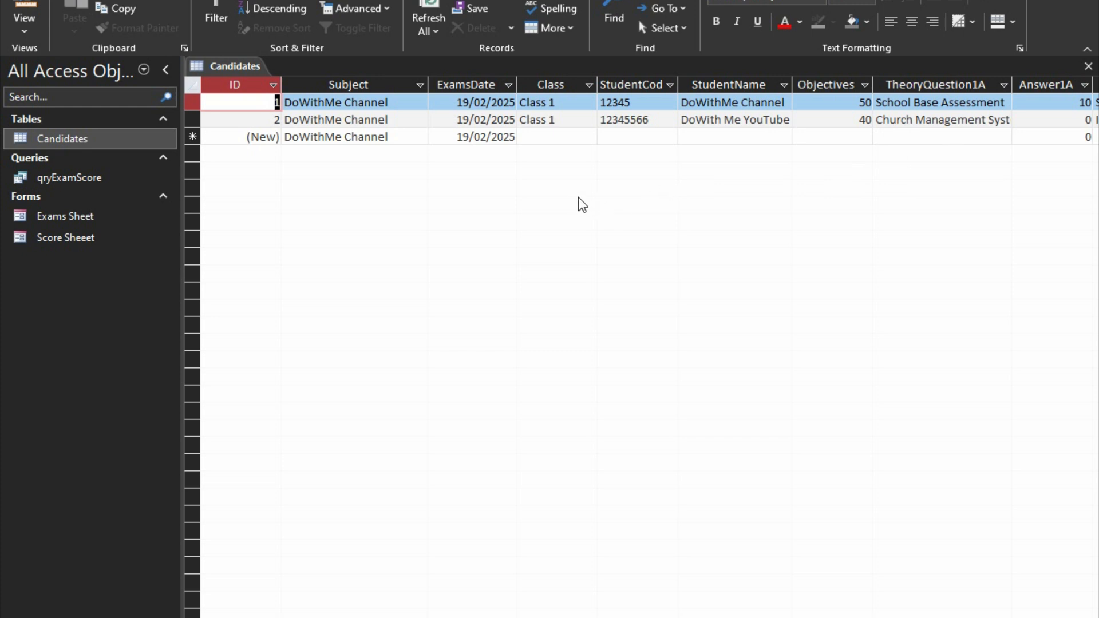
{"action": "double_click", "coordinate": [792, 84]}
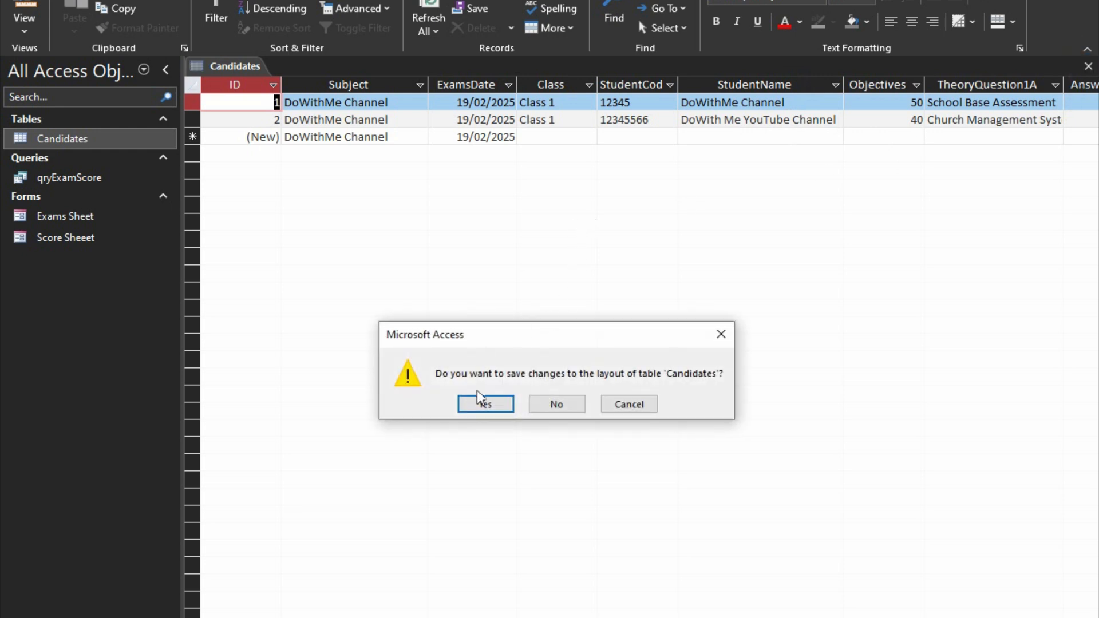
{"action": "left_click", "coordinate": [485, 404]}
Open the Score Sheeet form and browse forward and back between the candidates' records.
{"action": "double_click", "coordinate": [62, 238]}
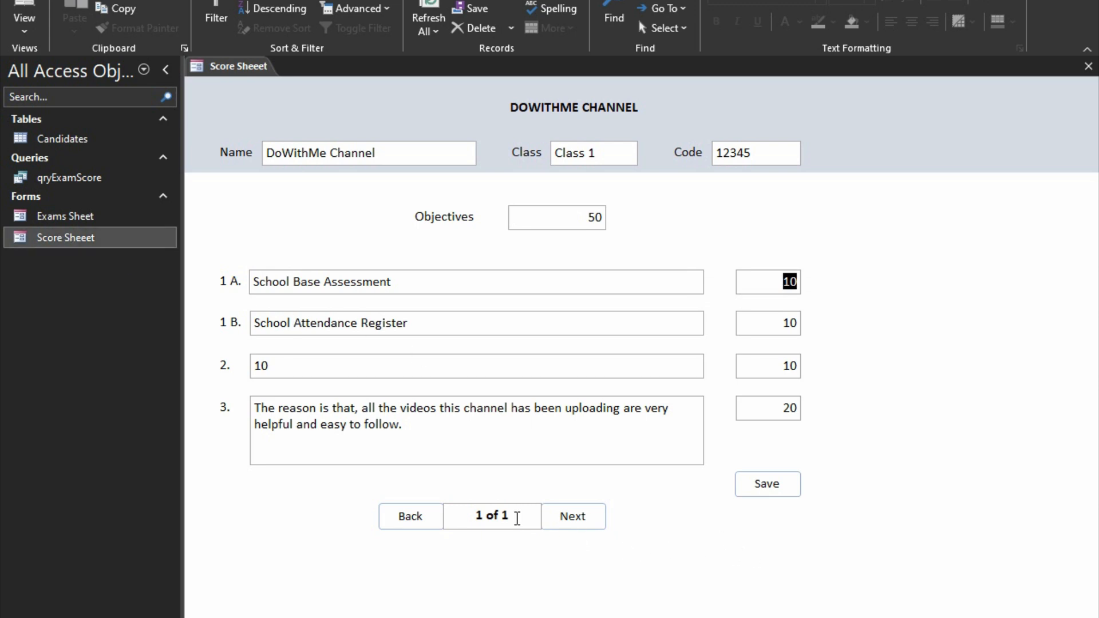
{"action": "left_click", "coordinate": [570, 519]}
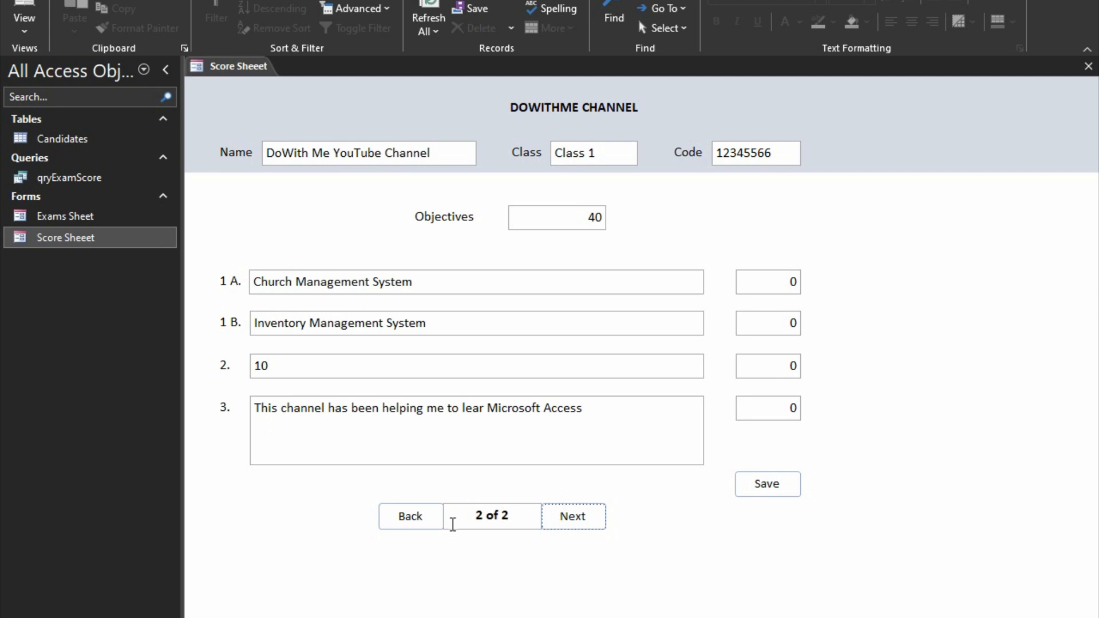
{"action": "left_click", "coordinate": [411, 516]}
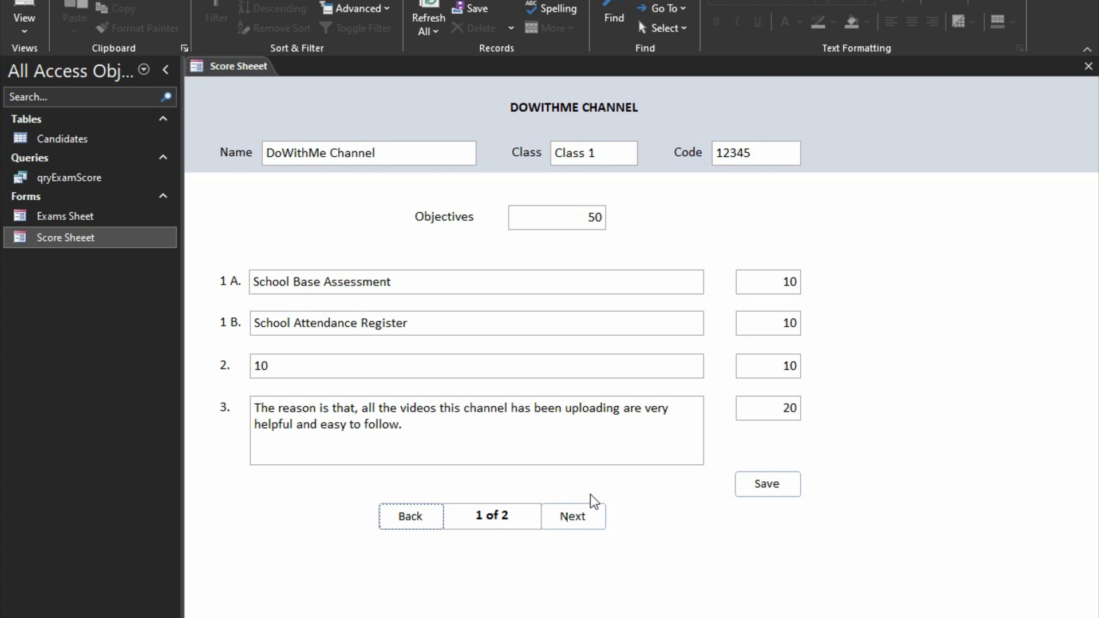
Give 10 marks to each of the four theory answers in the DoWith Me YouTube Channel record.
{"action": "left_click", "coordinate": [596, 517]}
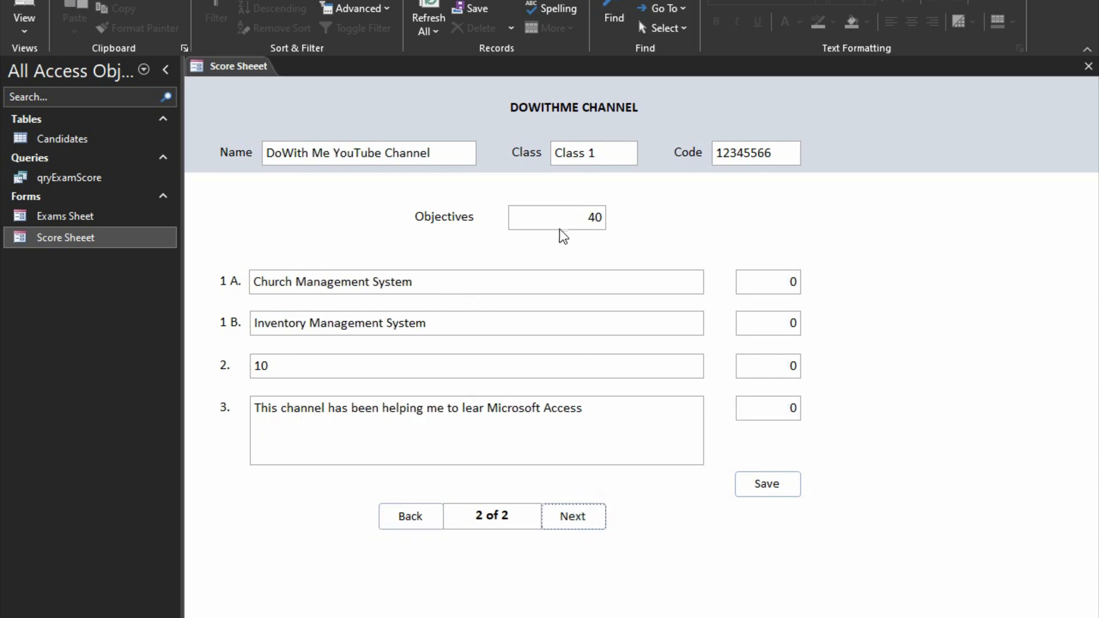
{"action": "left_click", "coordinate": [764, 283]}
{"action": "type", "text": "1"}
{"action": "key", "text": "Tab"}
{"action": "type", "text": "10"}
{"action": "key", "text": "Tab"}
{"action": "type", "text": "101"}
{"action": "key", "text": "Tab"}
{"action": "type", "text": "0"}
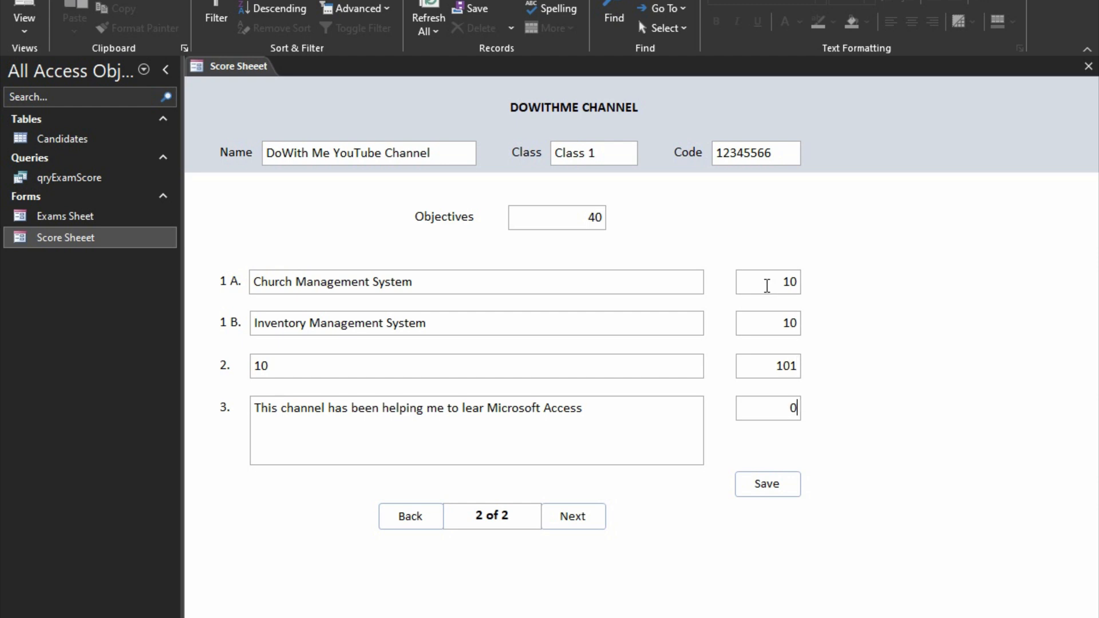
{"action": "key", "text": "shift+Tab"}
{"action": "type", "text": "10"}
{"action": "key", "text": "Tab"}
{"action": "type", "text": "10"}
Save the marks on the Score Sheeet form and close it.
{"action": "left_click", "coordinate": [777, 486]}
{"action": "left_click", "coordinate": [608, 418]}
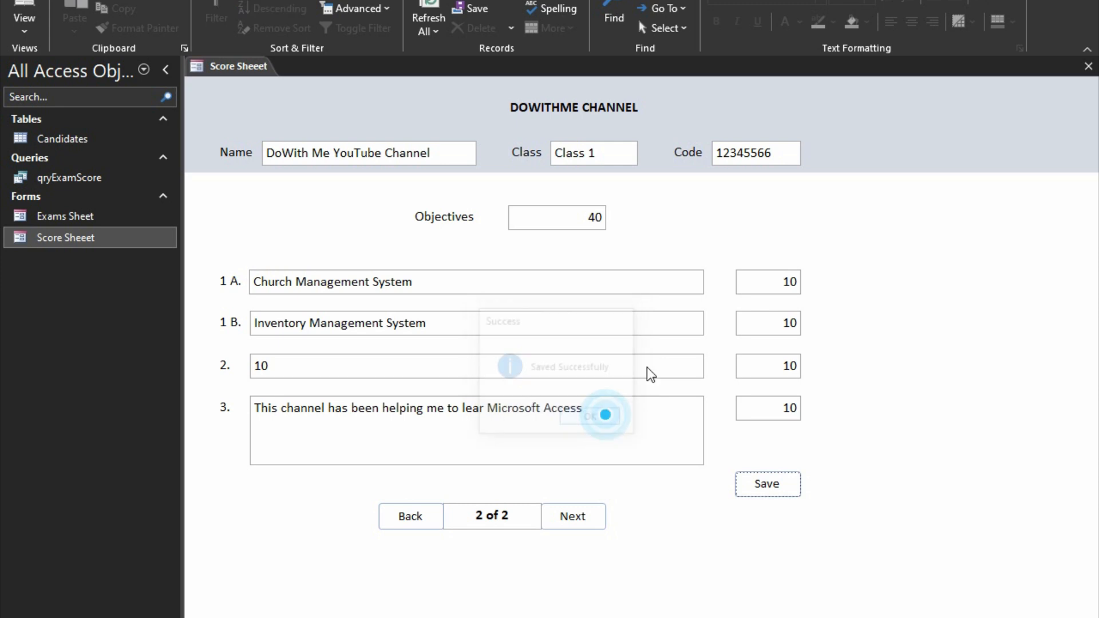
{"action": "left_click", "coordinate": [1088, 67]}
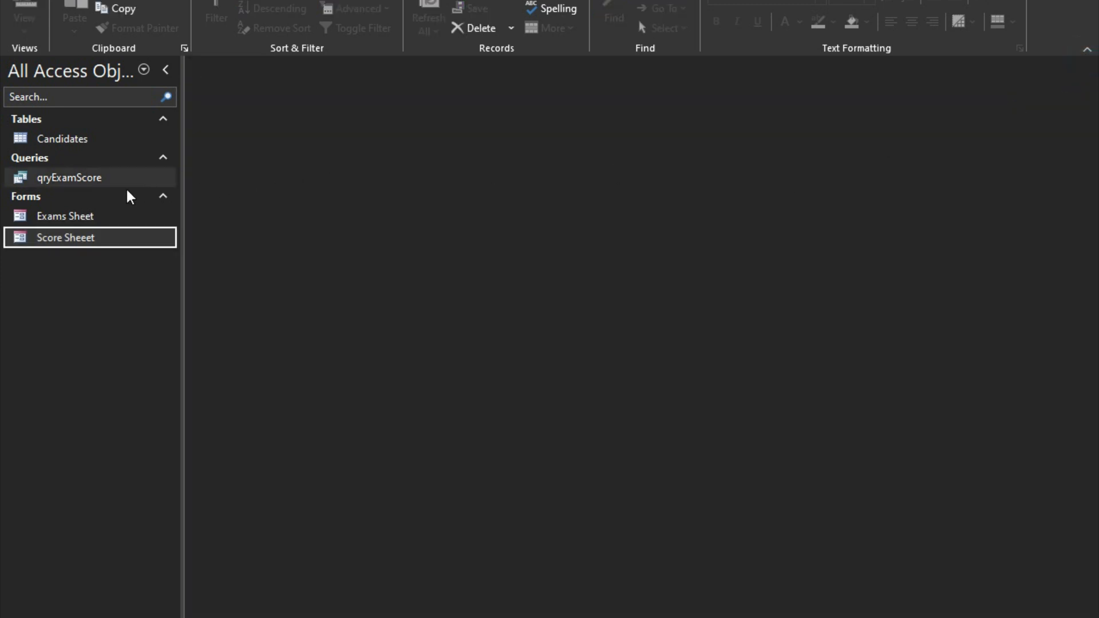
Open qryExamScore and review the Theory and TotalScore columns for both candidates.
{"action": "double_click", "coordinate": [63, 178]}
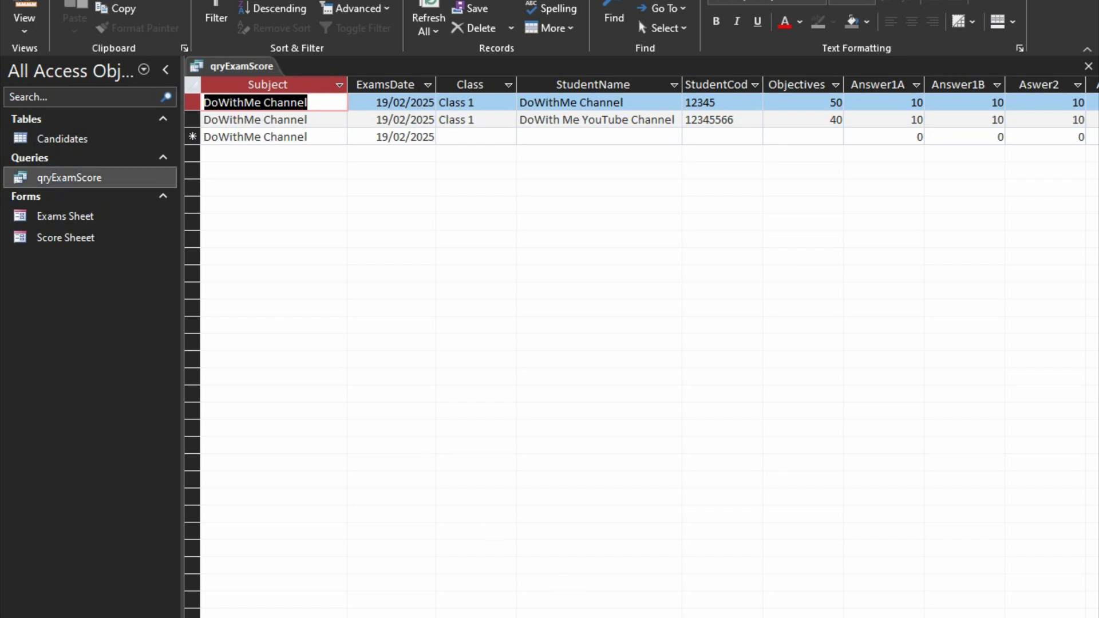
{"action": "left_click_drag", "start_coordinate": [629, 617], "coordinate": [859, 617]}
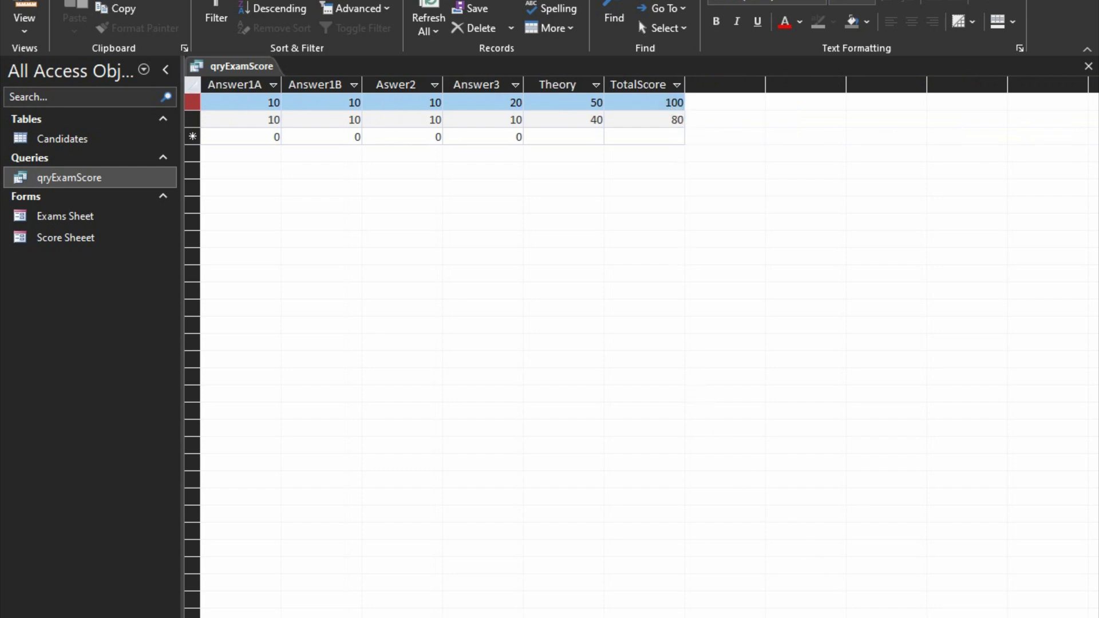
{"action": "left_click_drag", "start_coordinate": [801, 617], "coordinate": [598, 617]}
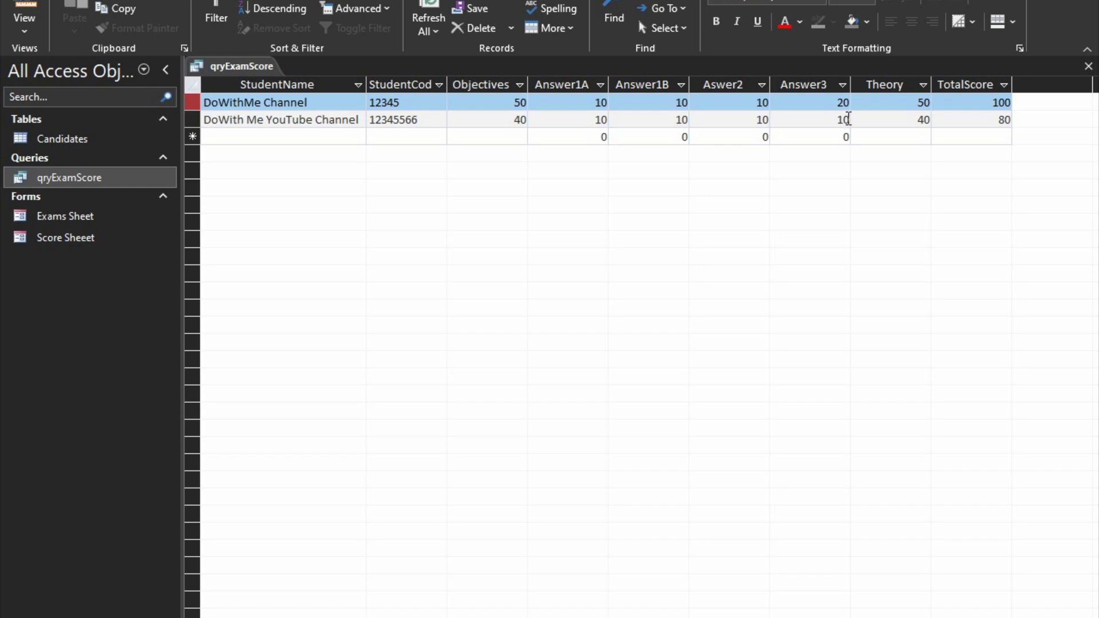
Check the fields of qryExamScore in Design View, return to its datasheet to review the scores, and close the query.
{"action": "left_click", "coordinate": [23, 22]}
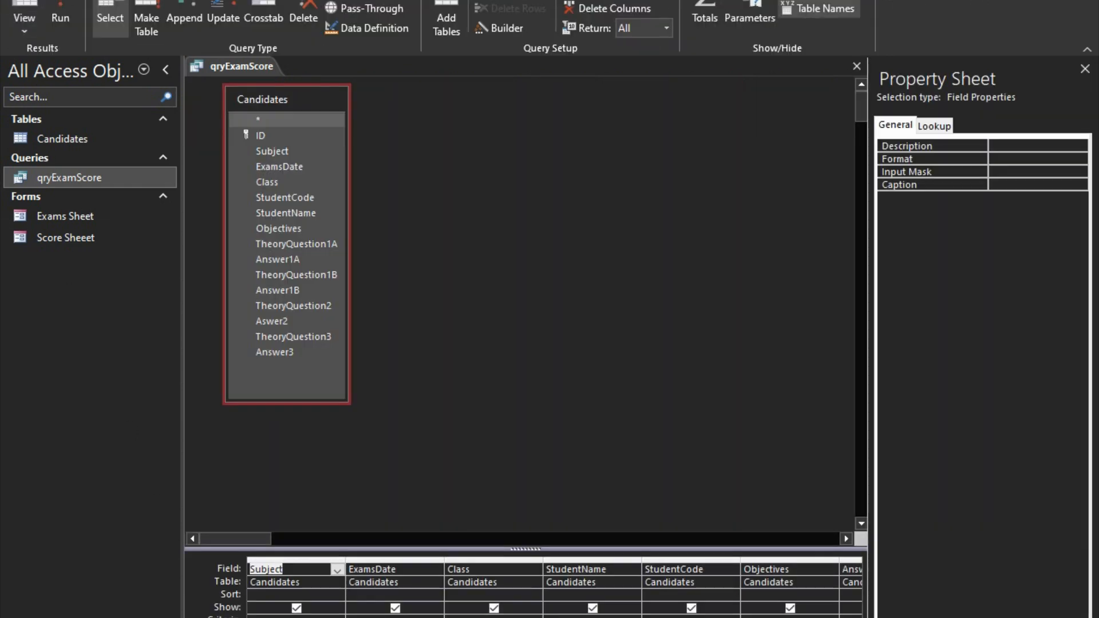
{"action": "scroll", "coordinate": [554, 588], "scroll_direction": "right", "scroll_amount": 2}
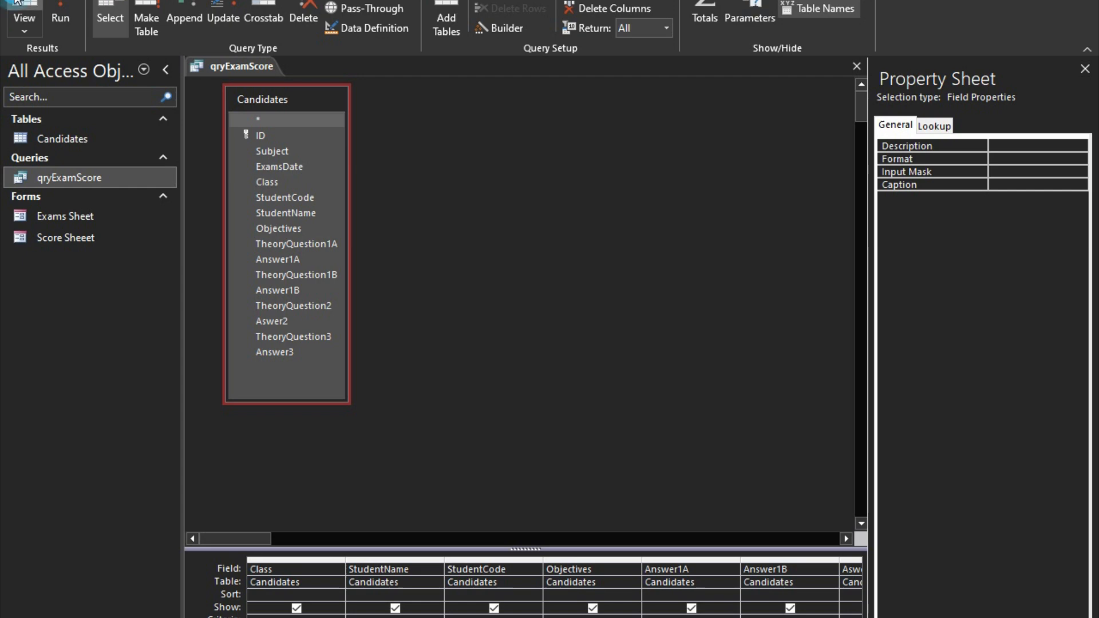
{"action": "left_click", "coordinate": [23, 17]}
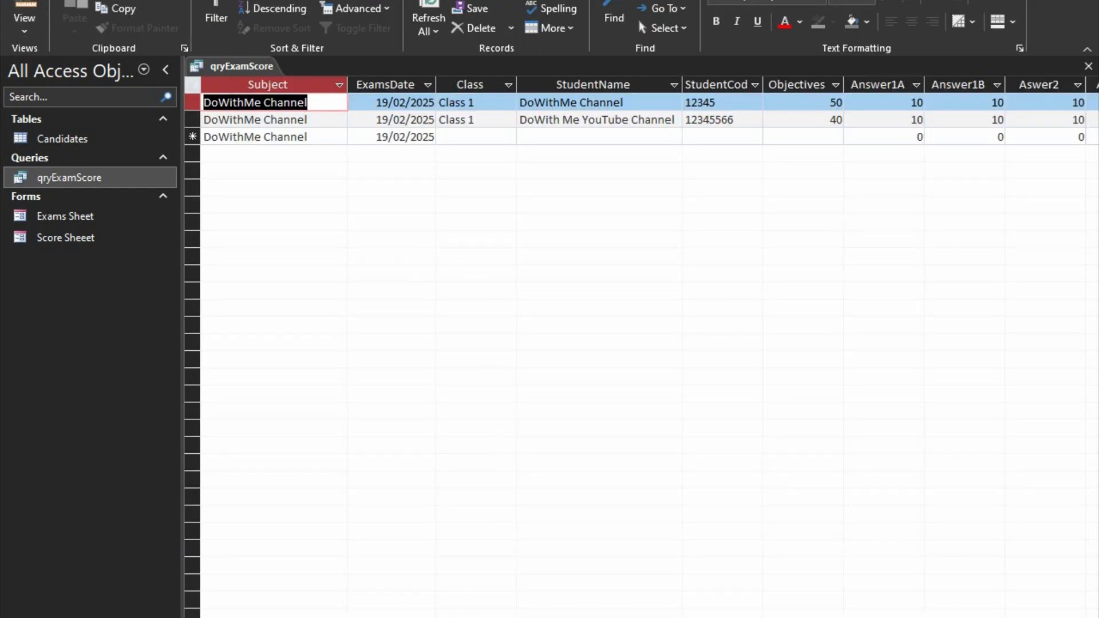
{"action": "scroll", "coordinate": [647, 343], "scroll_direction": "right", "scroll_amount": 4}
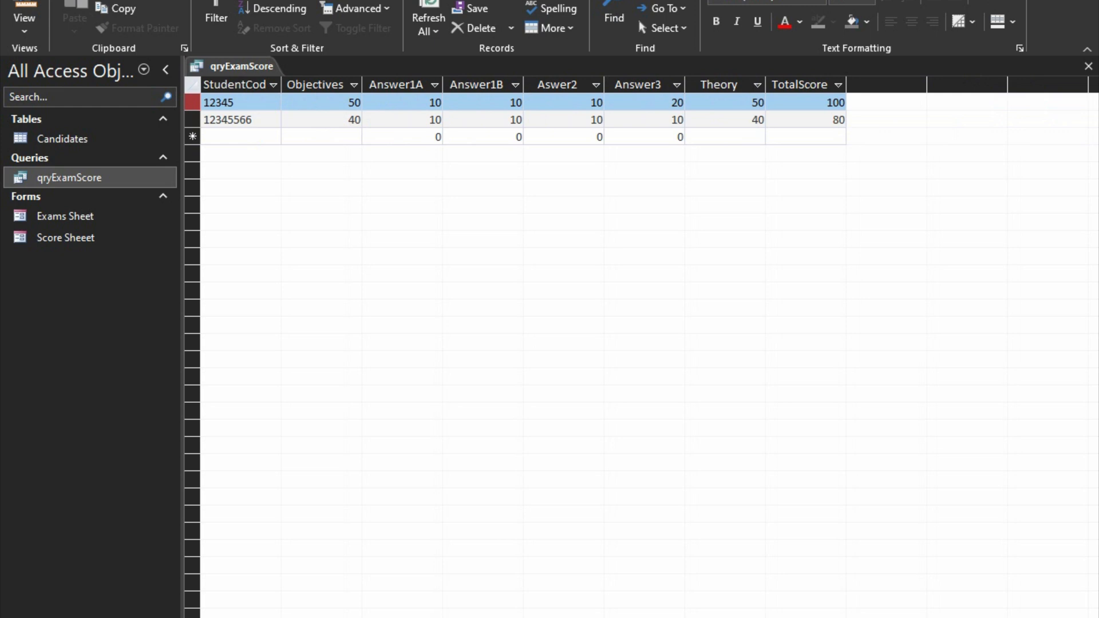
{"action": "scroll", "coordinate": [718, 165], "scroll_direction": "left", "scroll_amount": 4}
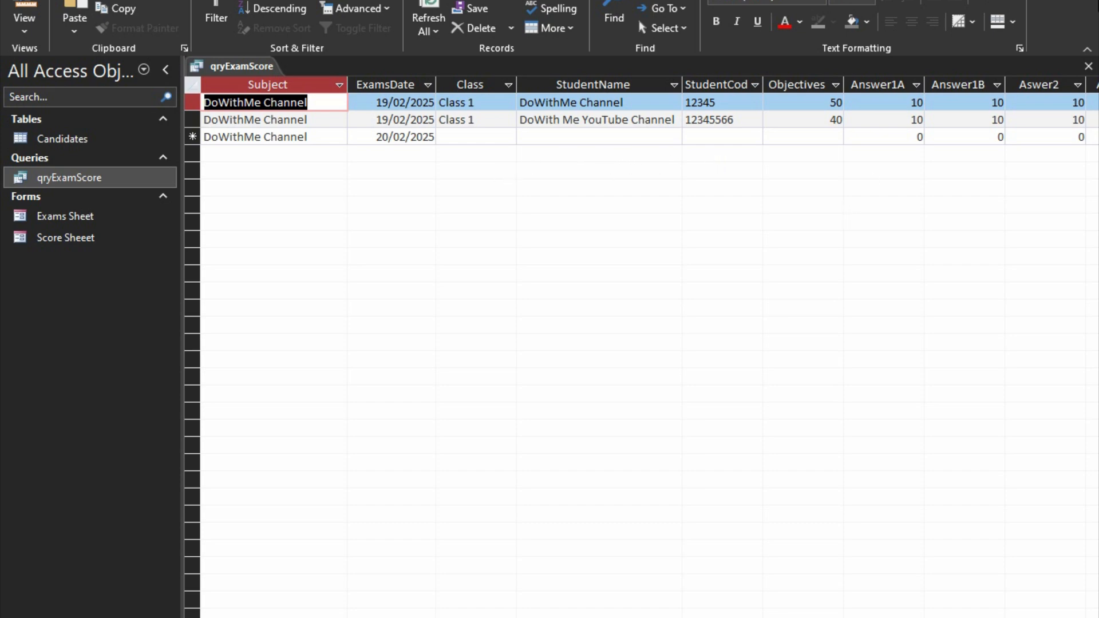
{"action": "left_click", "coordinate": [1089, 65]}
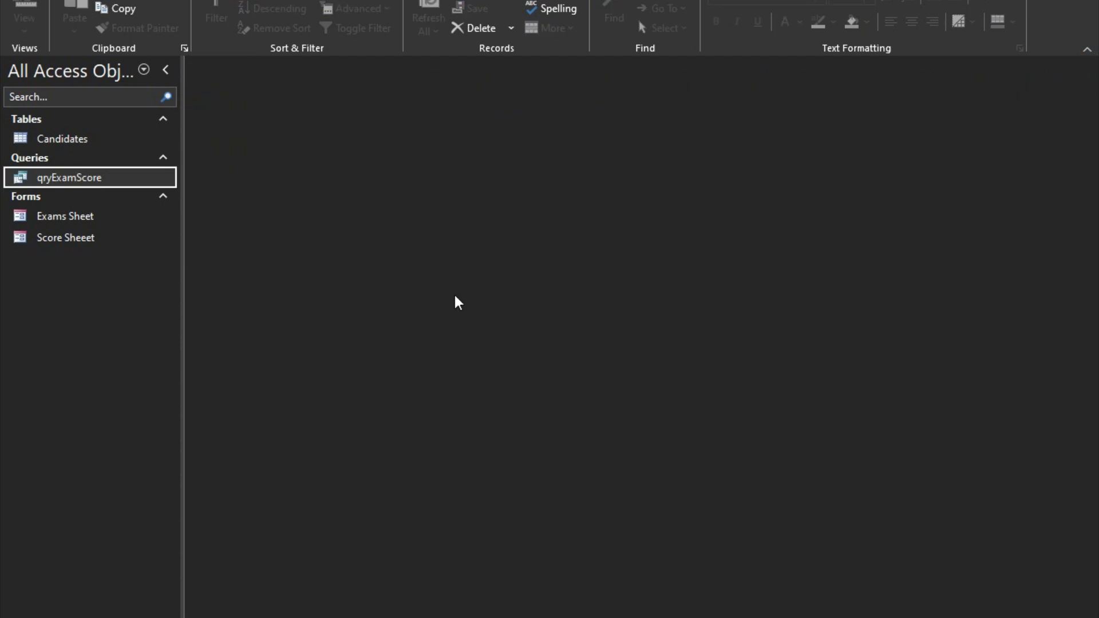
Open the Score Sheeet form in Design View and bring up the code of its On Load event procedure.
{"action": "double_click", "coordinate": [95, 239]}
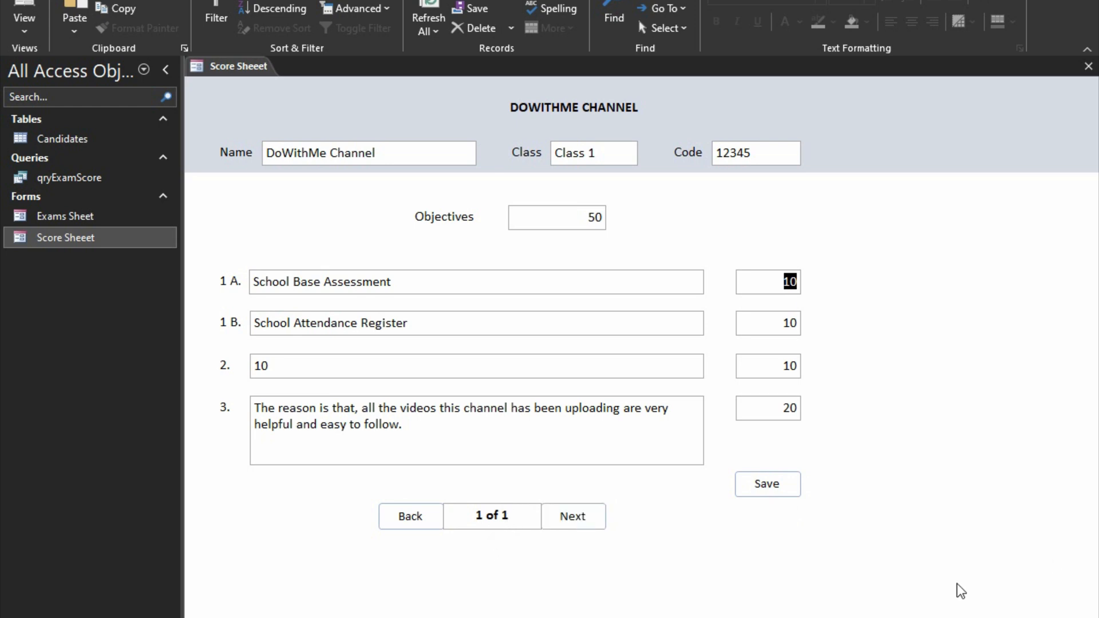
{"action": "right_click", "coordinate": [687, 549]}
{"action": "left_click", "coordinate": [722, 593]}
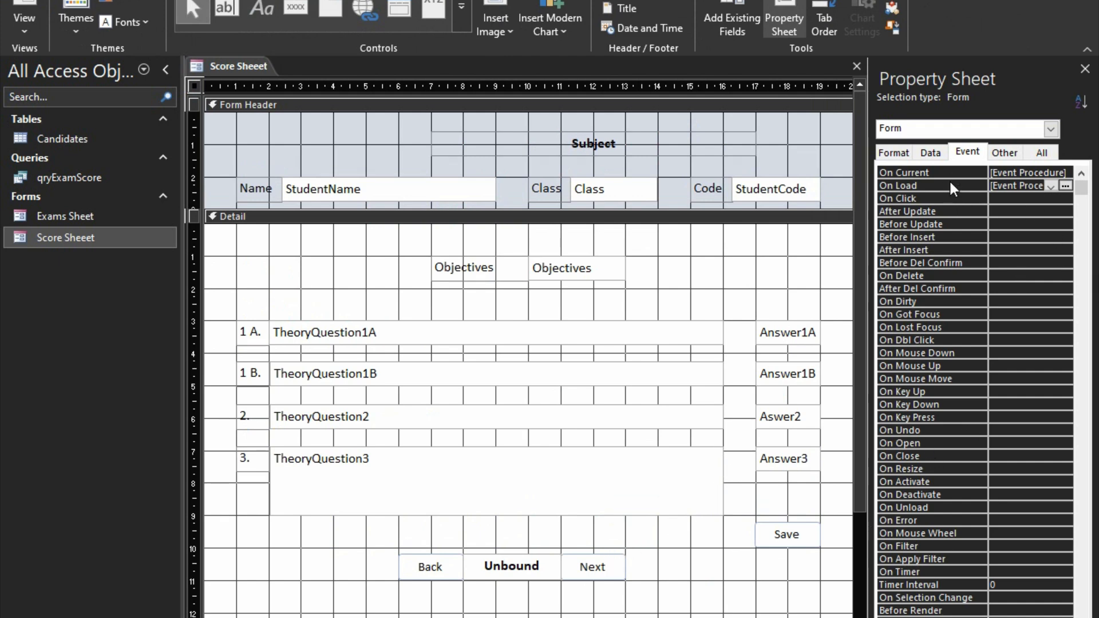
{"action": "left_click", "coordinate": [1064, 185]}
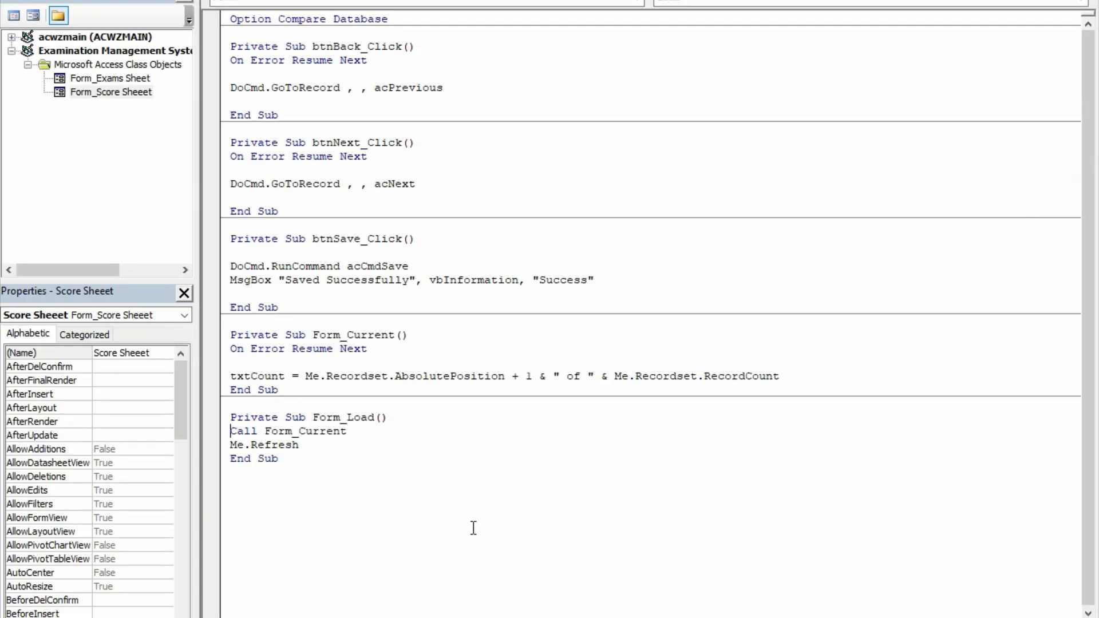
Delete the entire Form_Load procedure from the Score Sheeet form's code and return to the form design.
{"action": "left_click_drag", "start_coordinate": [285, 463], "coordinate": [208, 416]}
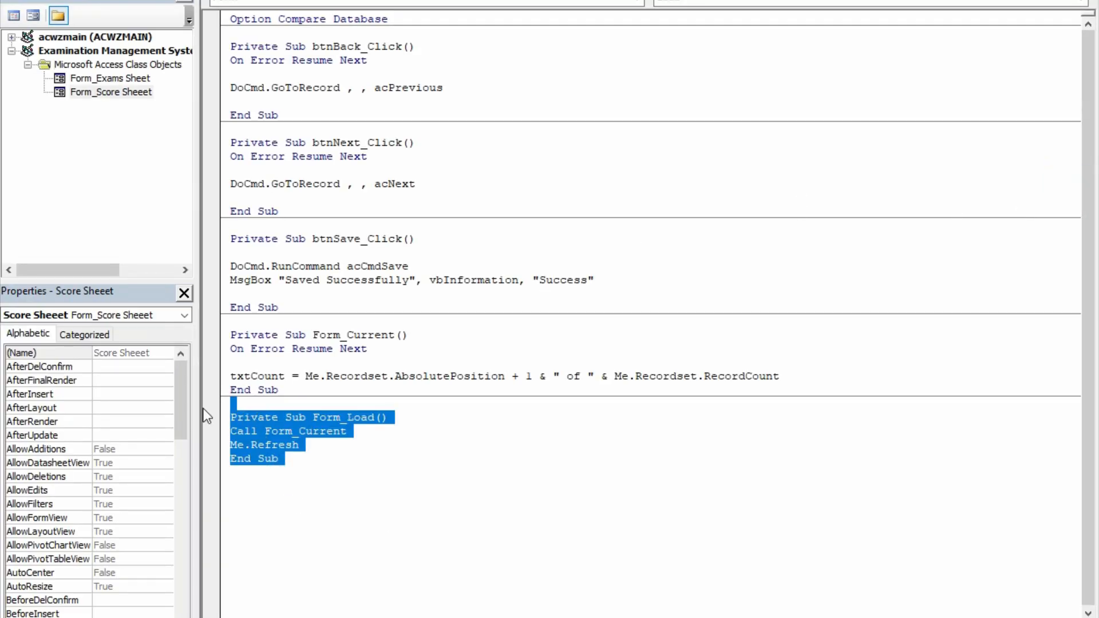
{"action": "key", "text": "Delete"}
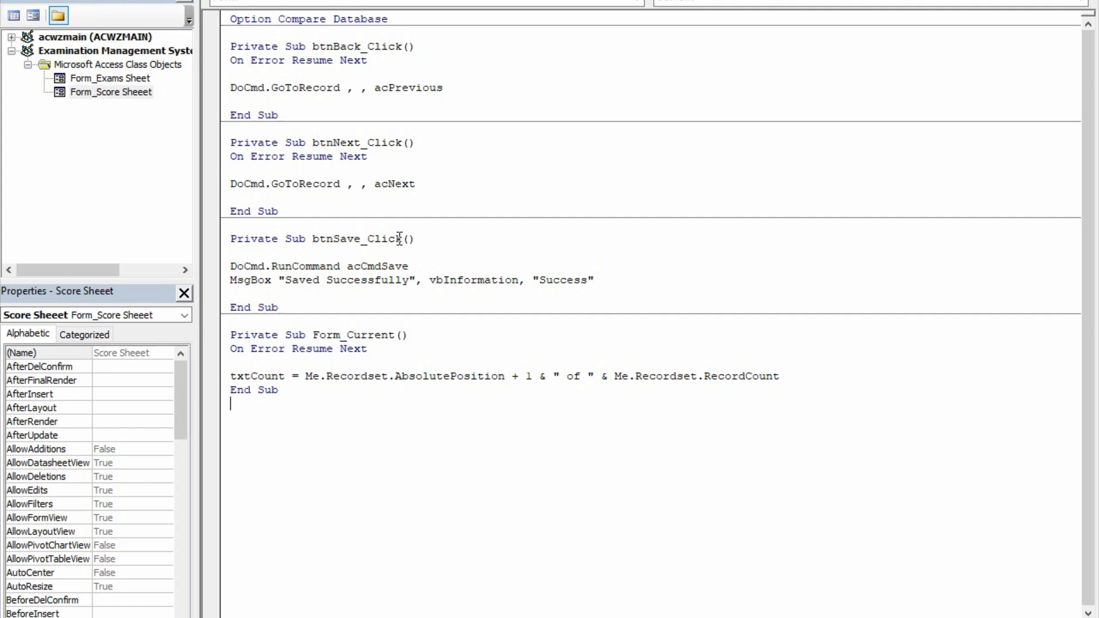
{"action": "key", "text": "alt+F11"}
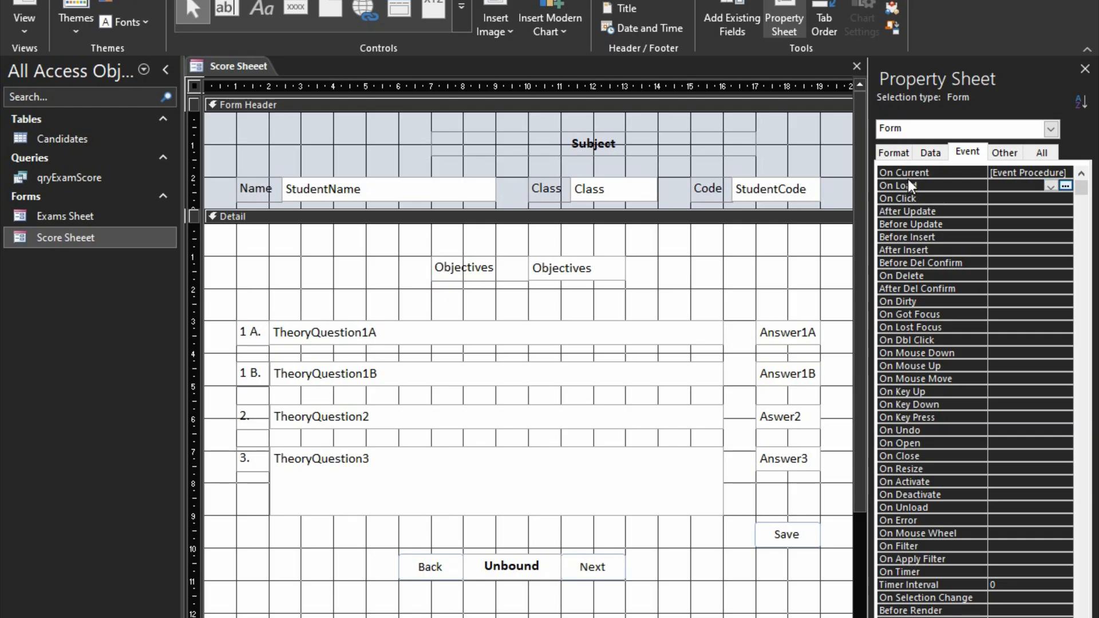
In the form's On Current procedure, replace Me.Recordset.RecordCount in the txtCount line with Nz(dcount(*,"Candidates").
{"action": "left_click", "coordinate": [977, 170]}
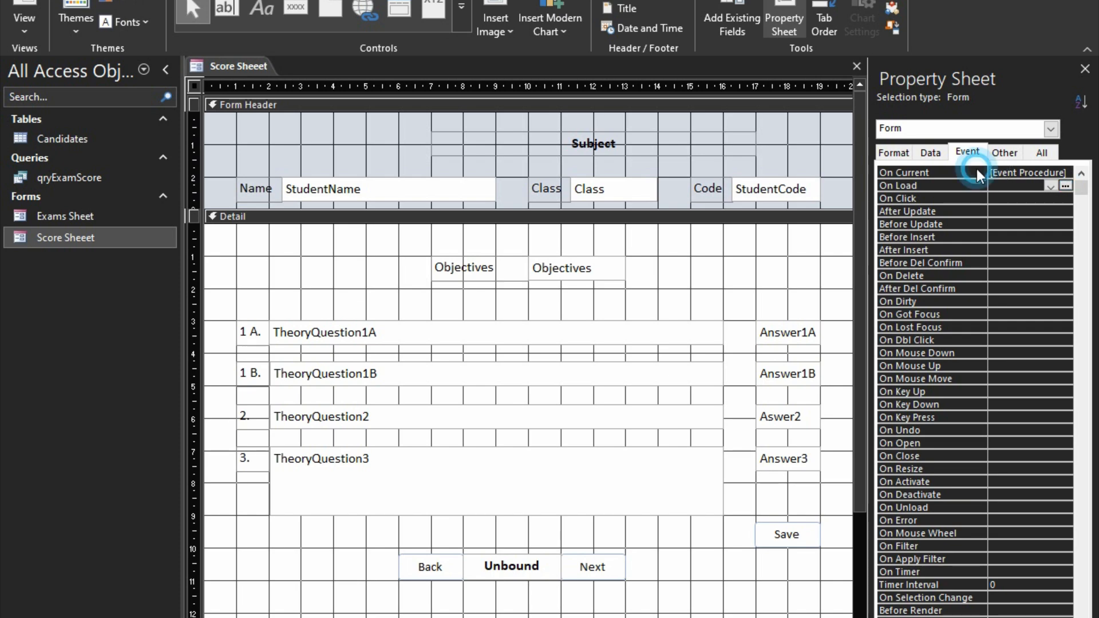
{"action": "left_click", "coordinate": [1063, 172]}
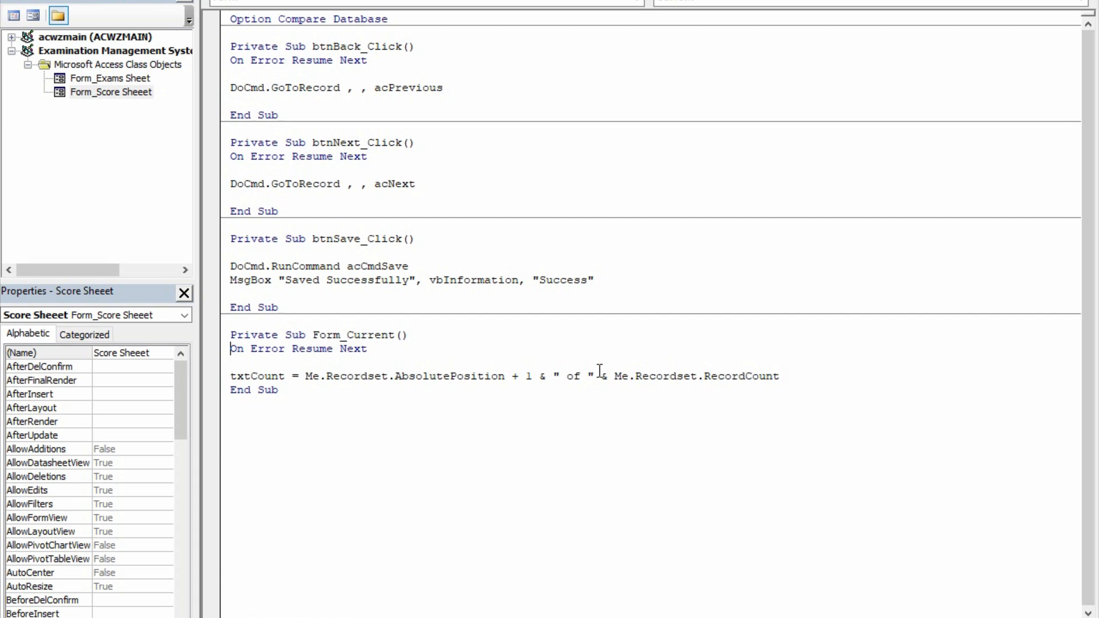
{"action": "left_click_drag", "start_coordinate": [780, 376], "coordinate": [618, 380]}
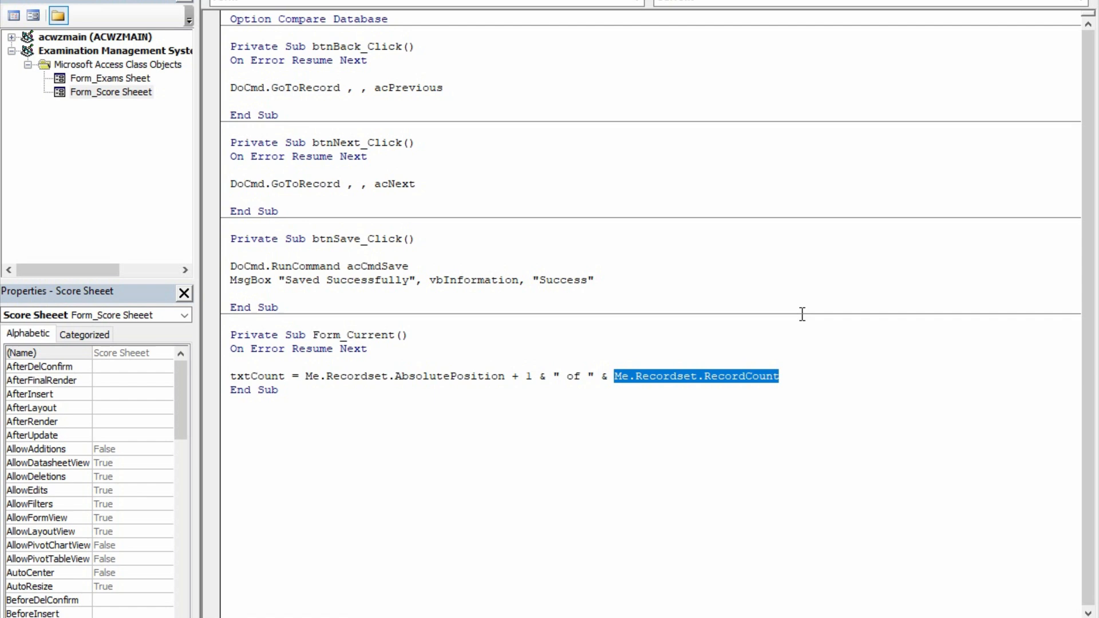
{"action": "type", "text": "nz"}
{"action": "key", "text": "BackSpace"}
{"action": "key", "text": "BackSpace"}
{"action": "type", "text": "nz"}
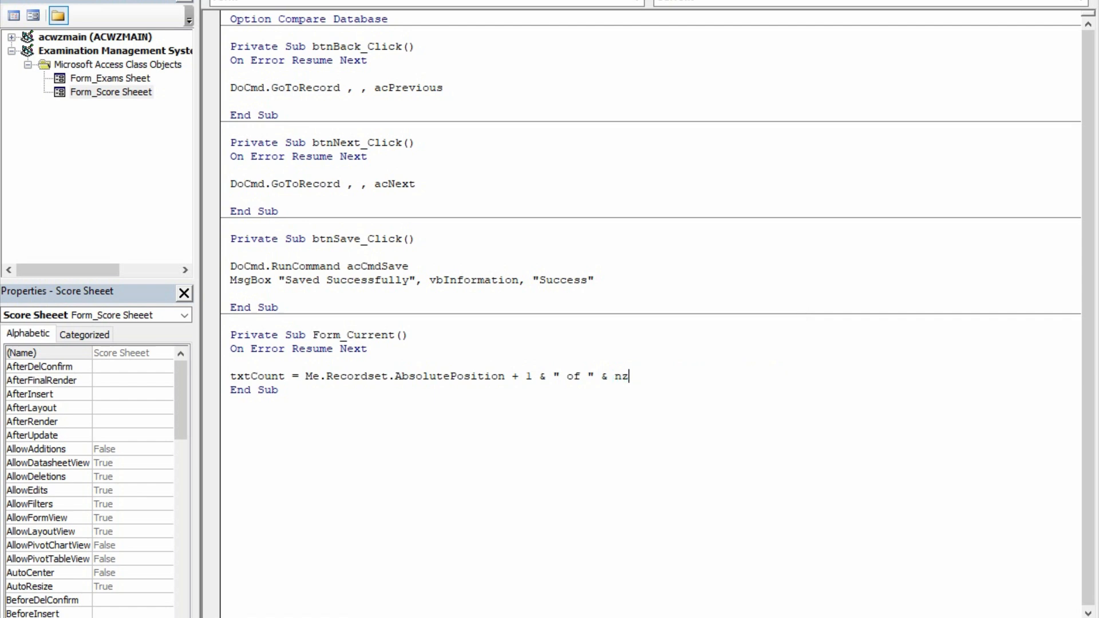
{"action": "key", "text": "BackSpace"}
{"action": "key", "text": "BackSpace"}
{"action": "type", "text": "Nz(dcount("}
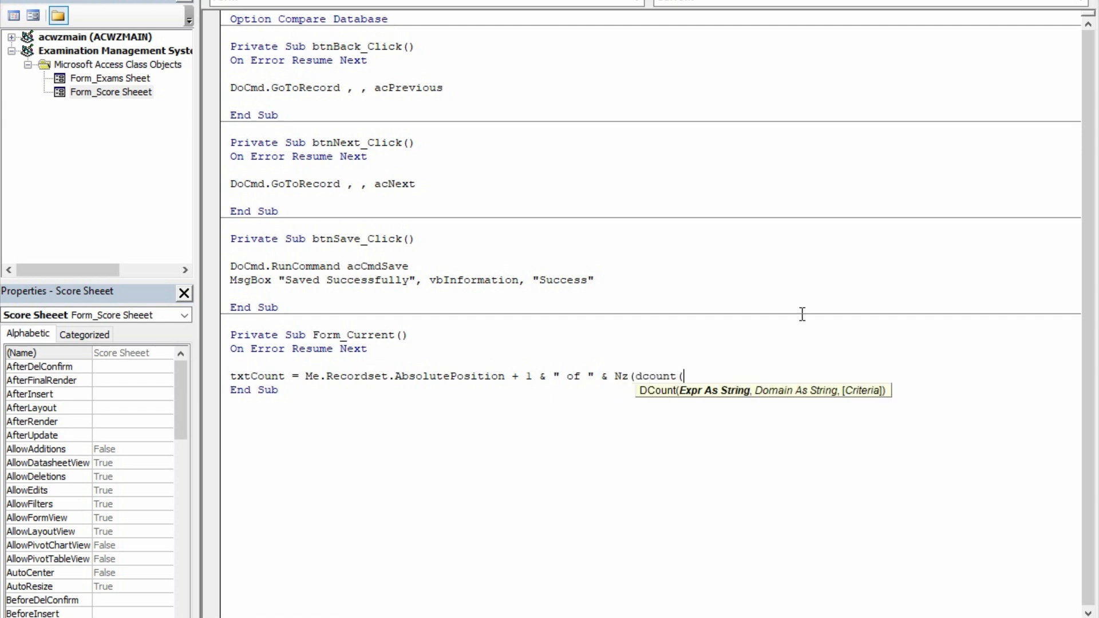
{"action": "type", "text": "*,ca"}
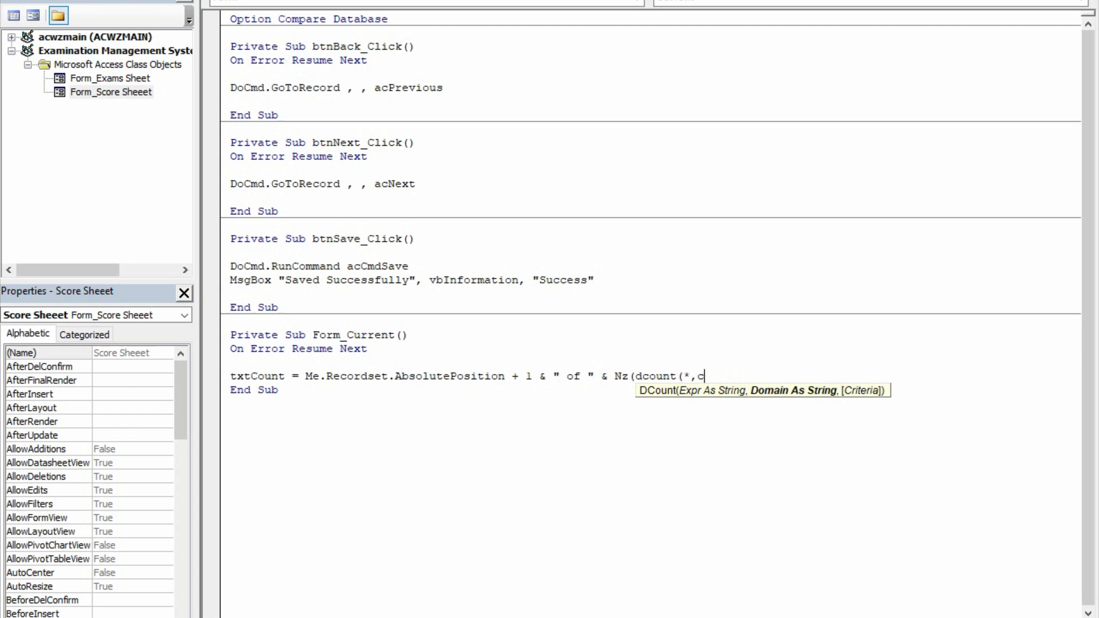
{"action": "key", "text": "BackSpace"}
{"action": "key", "text": "BackSpace"}
{"action": "type", "text": "\"Candidates\""}
{"action": "type", "text": ")"}
Enclose the DCount asterisk in quotation marks and complete the Nz expression with a fallback value of 0.
{"action": "key", "text": "Left"}
{"action": "key", "text": "Left"}
{"action": "key", "text": "Left"}
{"action": "key", "text": "Left"}
{"action": "key", "text": "Left"}
{"action": "key", "text": "Left"}
{"action": "key", "text": "Left"}
{"action": "key", "text": "Left"}
{"action": "key", "text": "Left"}
{"action": "key", "text": "Left"}
{"action": "key", "text": "Left"}
{"action": "key", "text": "Left"}
{"action": "key", "text": "Left"}
{"action": "key", "text": "Left"}
{"action": "key", "text": "Left"}
{"action": "type", "text": "\"*"}
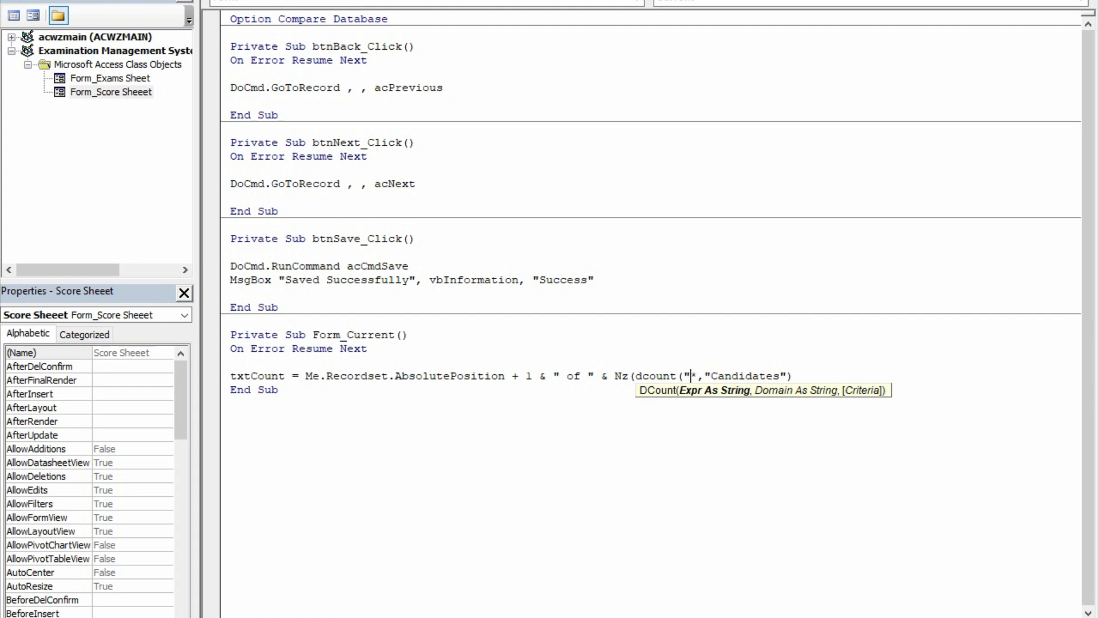
{"action": "type", "text": "\""}
{"action": "key", "text": "Right"}
{"action": "key", "text": "Right"}
{"action": "key", "text": "Right"}
{"action": "key", "text": "Right"}
{"action": "key", "text": "Right"}
{"action": "key", "text": "Right"}
{"action": "key", "text": "Right"}
{"action": "key", "text": "Right"}
{"action": "key", "text": "Right"}
{"action": "key", "text": "Right"}
{"action": "key", "text": "Right"}
{"action": "key", "text": "Right"}
{"action": "key", "text": "Right"}
{"action": "key", "text": "Right"}
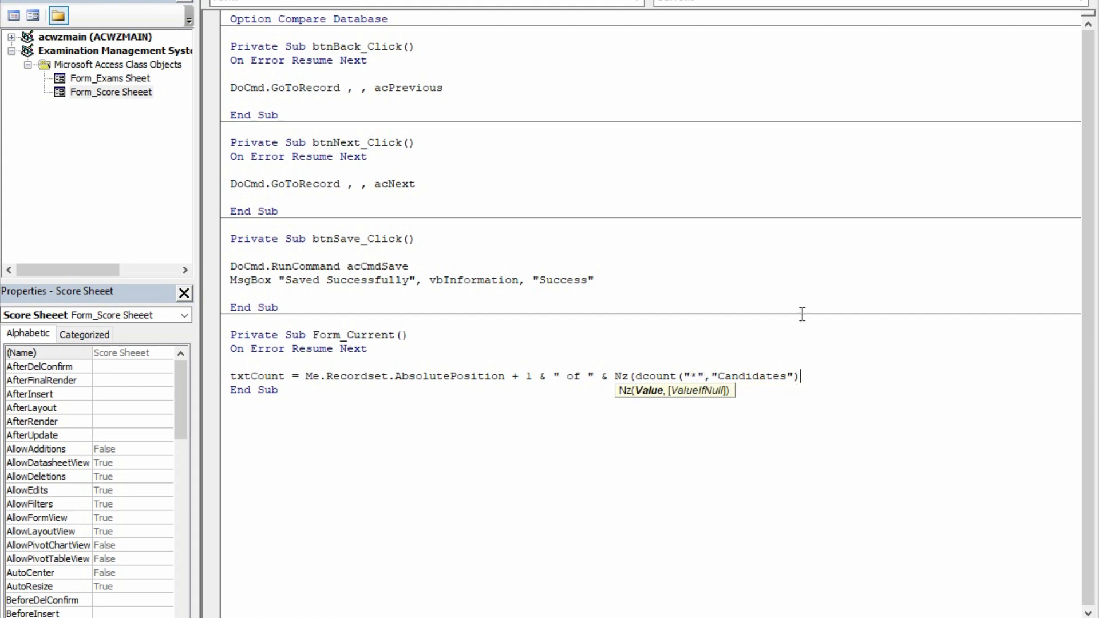
{"action": "type", "text": ",0)"}
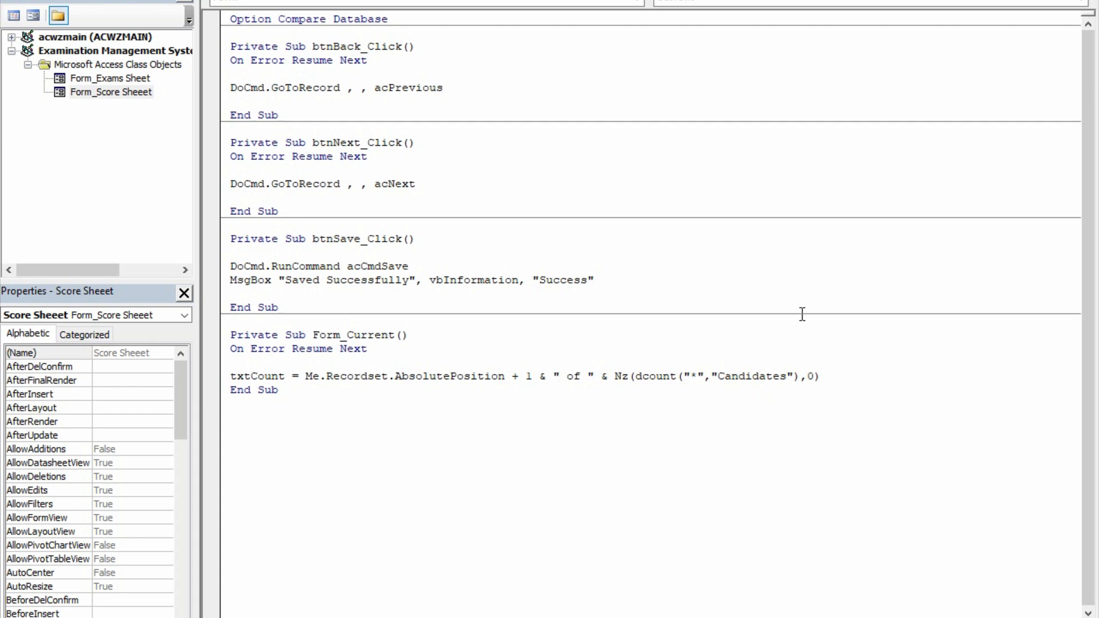
{"action": "key", "text": "Down"}
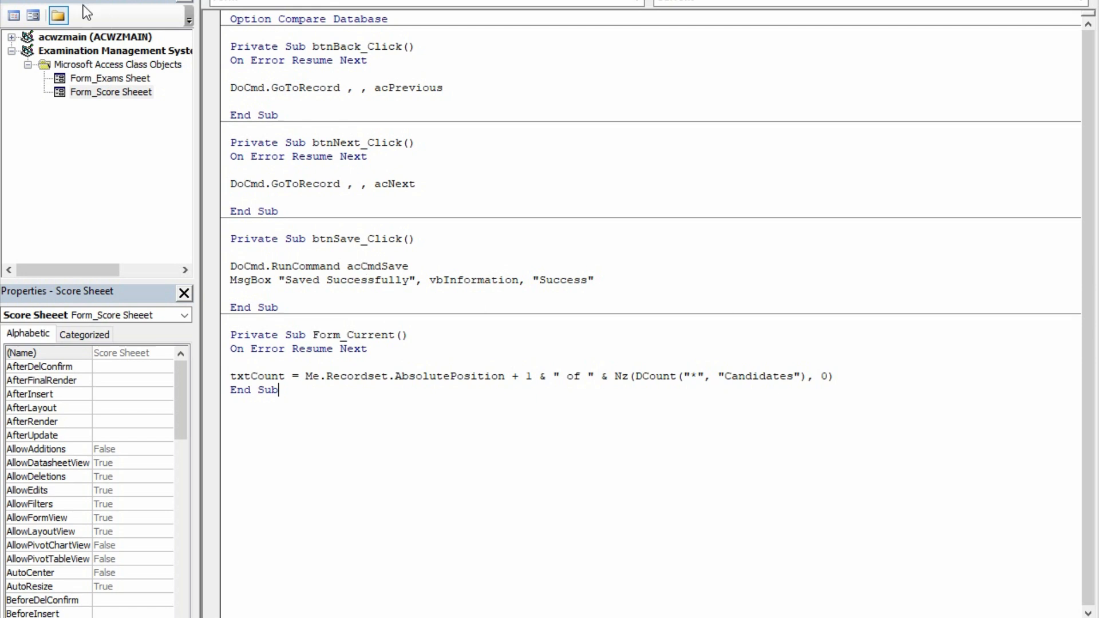
Close the code editor and the Score Sheeet design, and reopen the form in Form View.
{"action": "left_click", "coordinate": [1081, 3]}
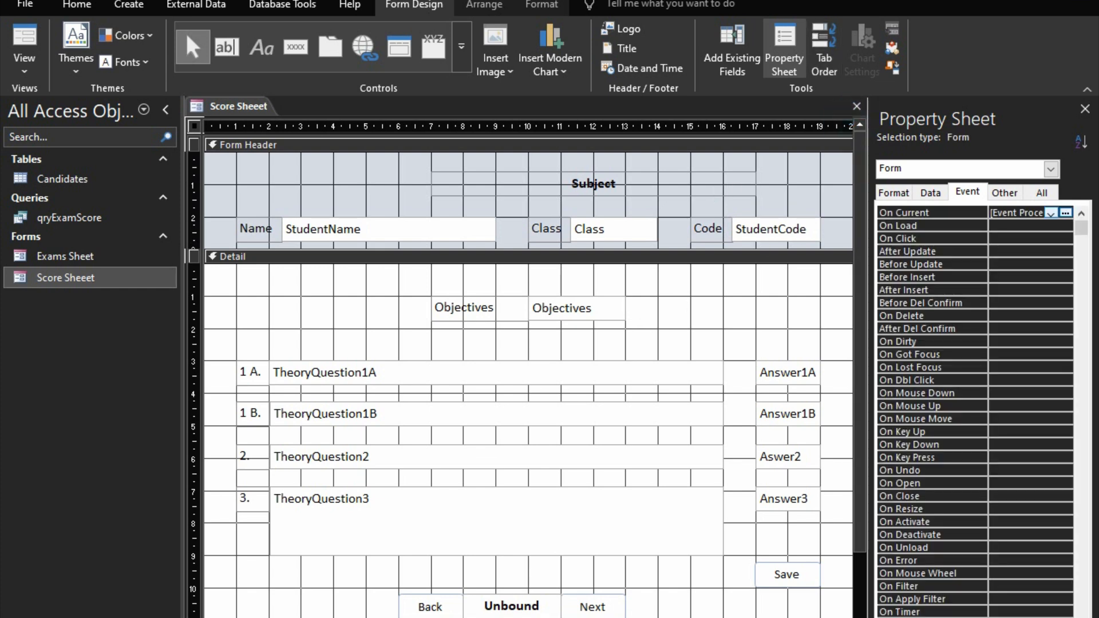
{"action": "left_click", "coordinate": [856, 107]}
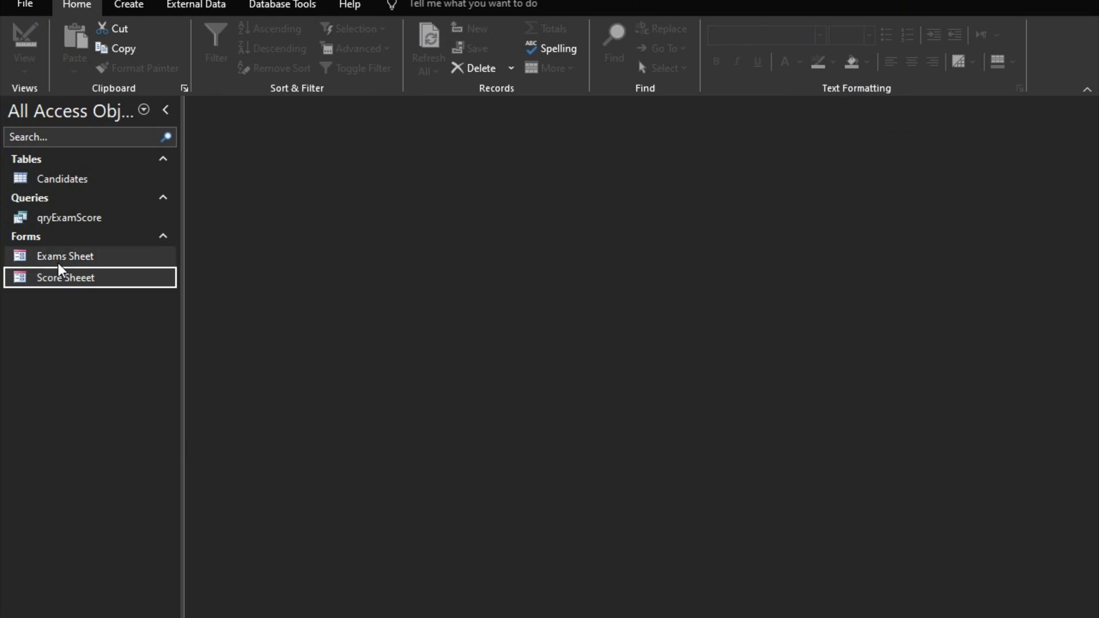
{"action": "double_click", "coordinate": [39, 274]}
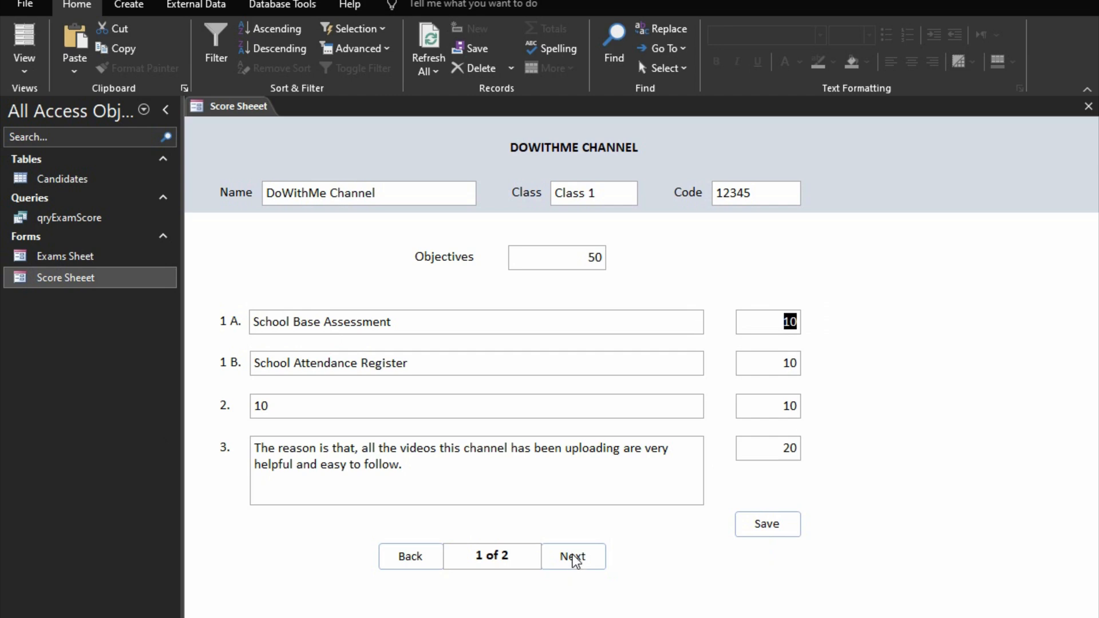
Move back and forth between the candidate records to check the record counter, and close and reopen the Score Sheeet form.
{"action": "left_click", "coordinate": [561, 563]}
{"action": "left_click", "coordinate": [404, 562]}
{"action": "left_click", "coordinate": [586, 554]}
{"action": "left_click", "coordinate": [420, 559]}
{"action": "left_click", "coordinate": [588, 559]}
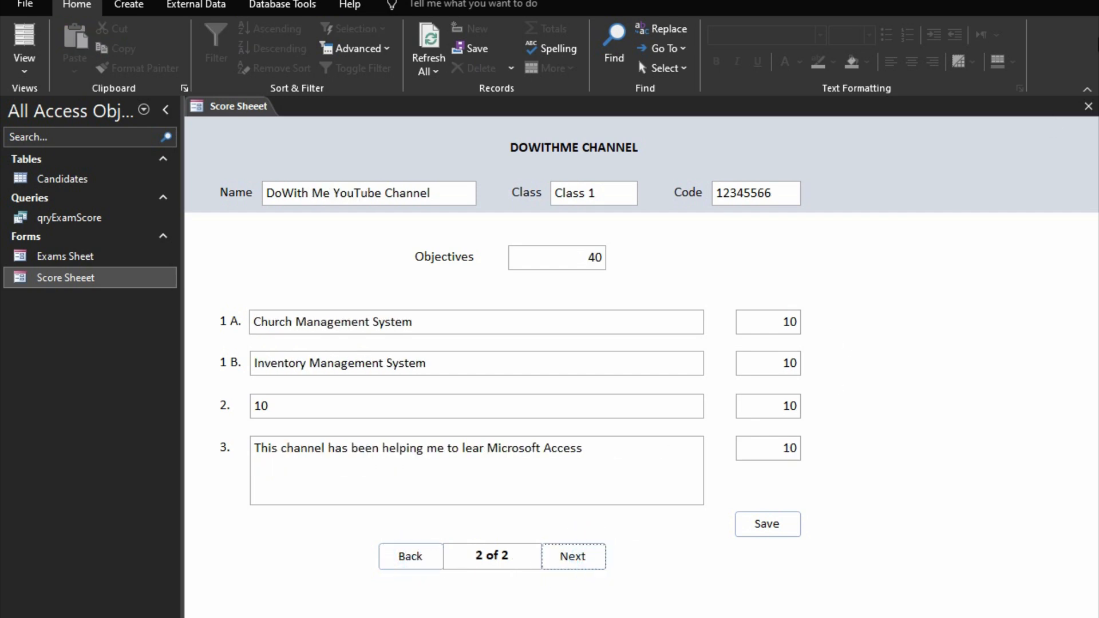
{"action": "left_click", "coordinate": [1087, 106]}
{"action": "double_click", "coordinate": [130, 274]}
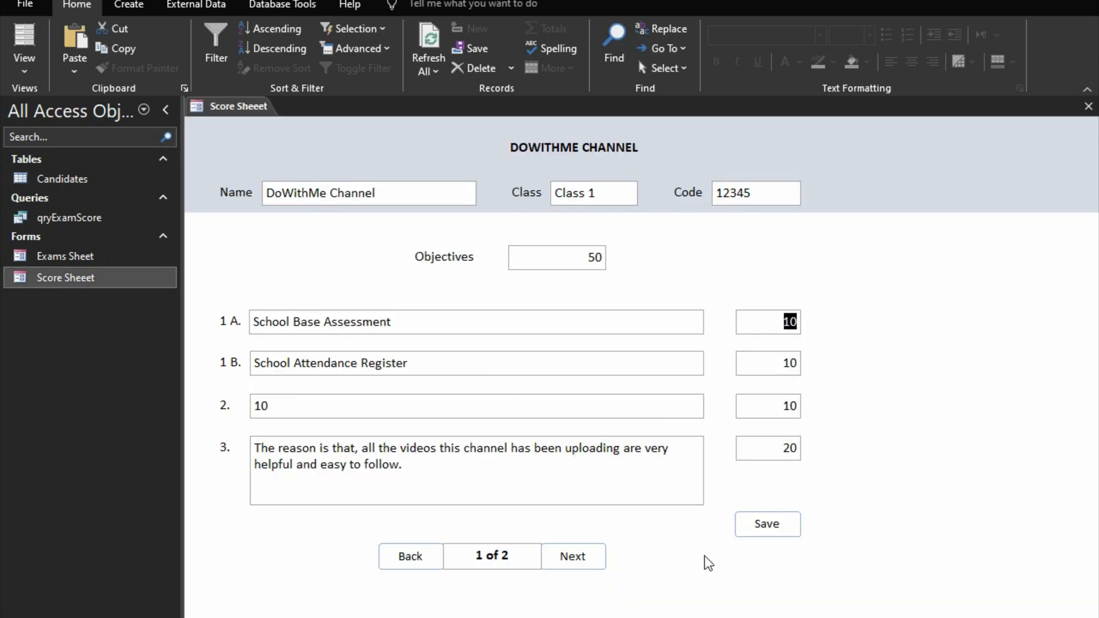